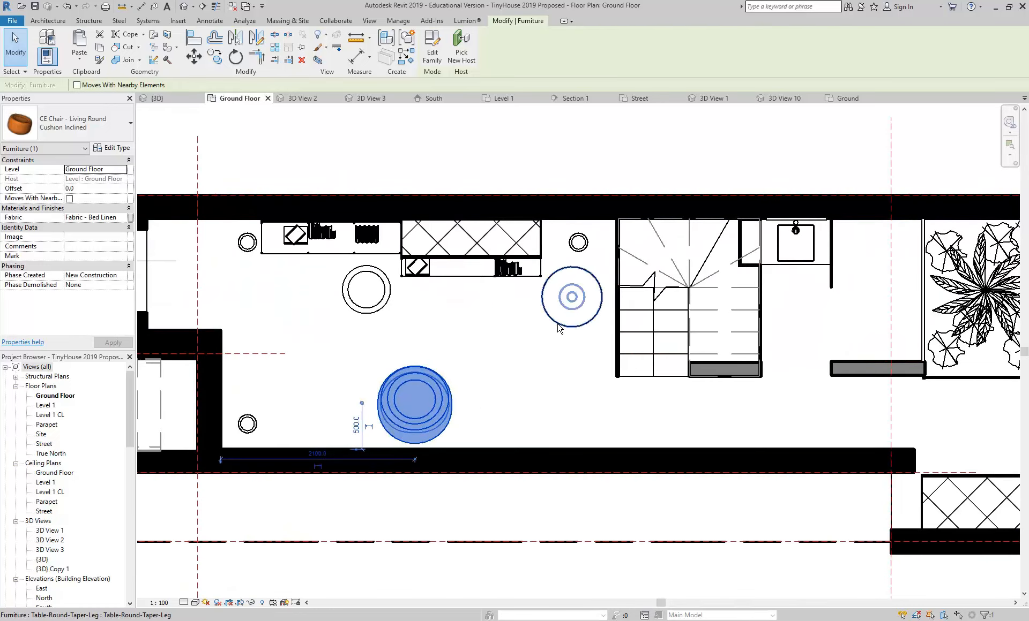
Step: Examine the round table, the living-area furniture and the bedroom wardrobe casework in the Ground Floor plan
click(558, 328)
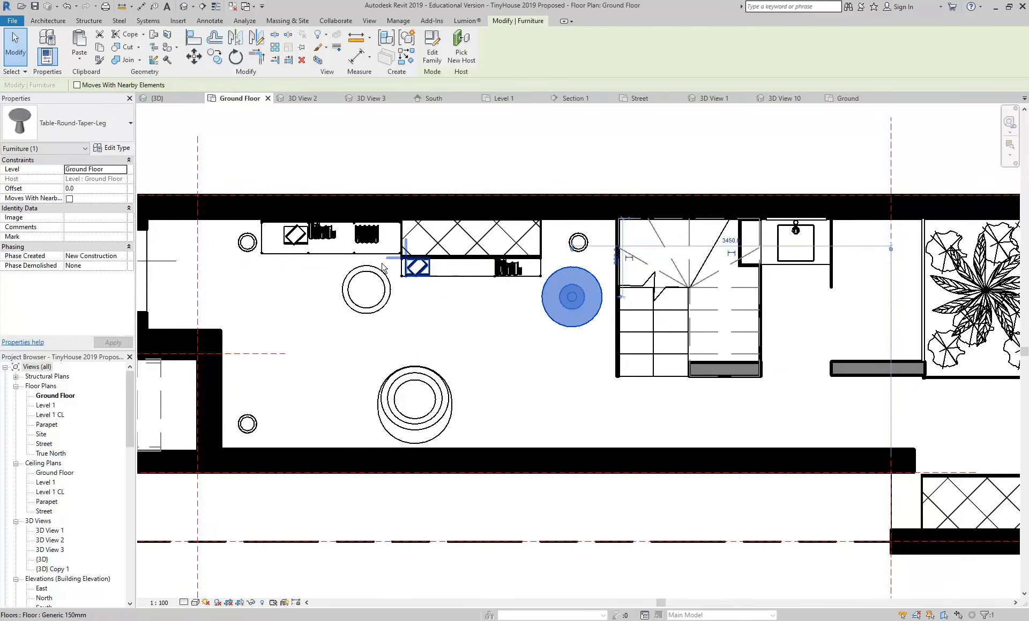
scroll(423, 343, down, 2)
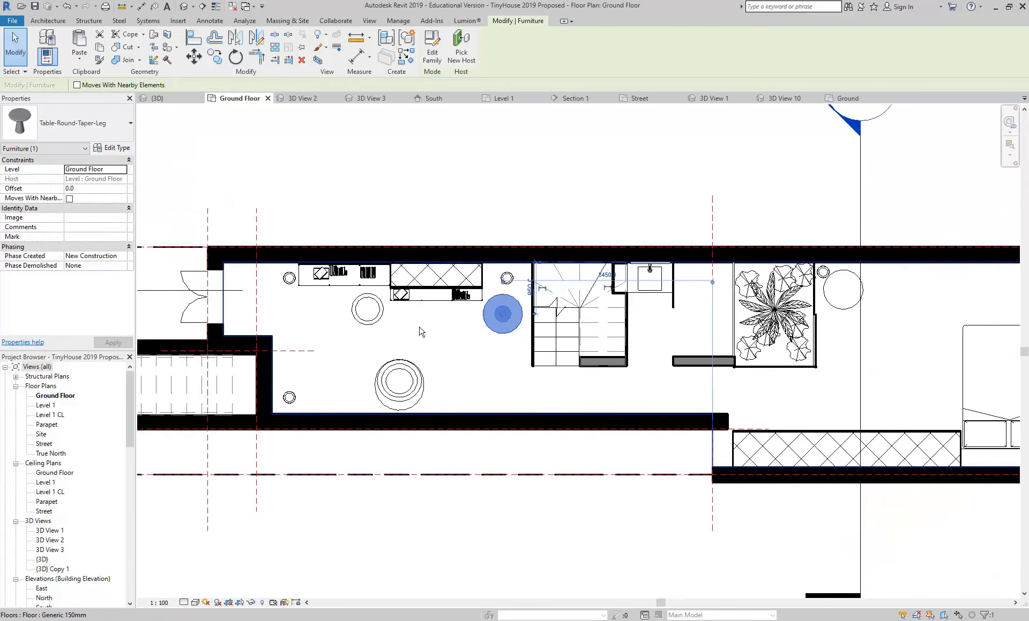
scroll(455, 327, up, 5)
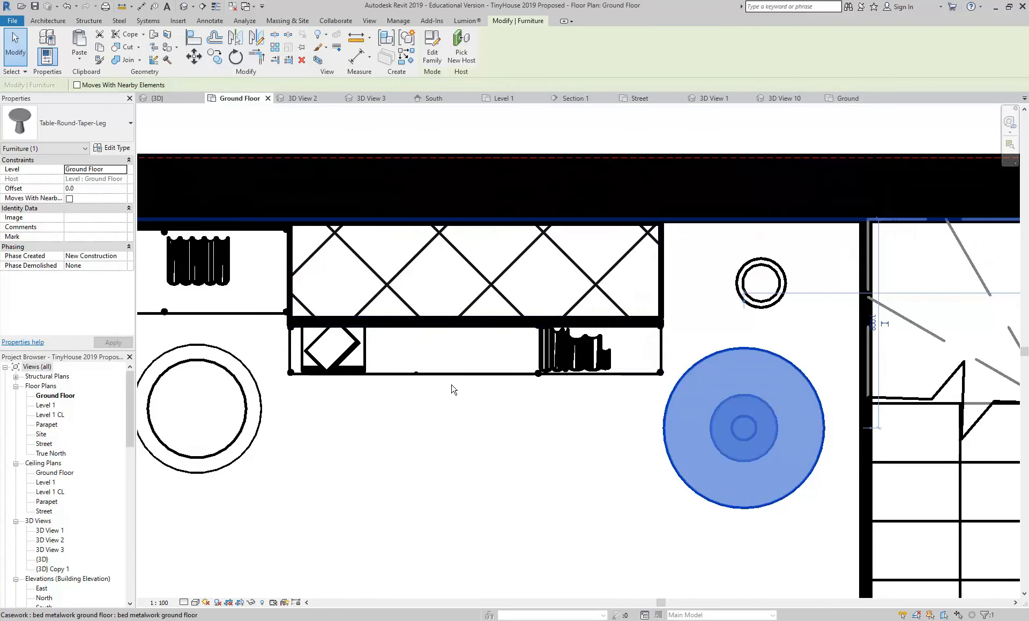
scroll(448, 376, down, 1)
middle_drag(658, 497, 521, 352)
scroll(887, 459, down, 2)
middle_drag(699, 452, 205, 366)
scroll(538, 316, down, 2)
middle_drag(539, 316, 486, 353)
scroll(486, 353, down, 3)
middle_drag(532, 412, 374, 374)
scroll(500, 422, up, 3)
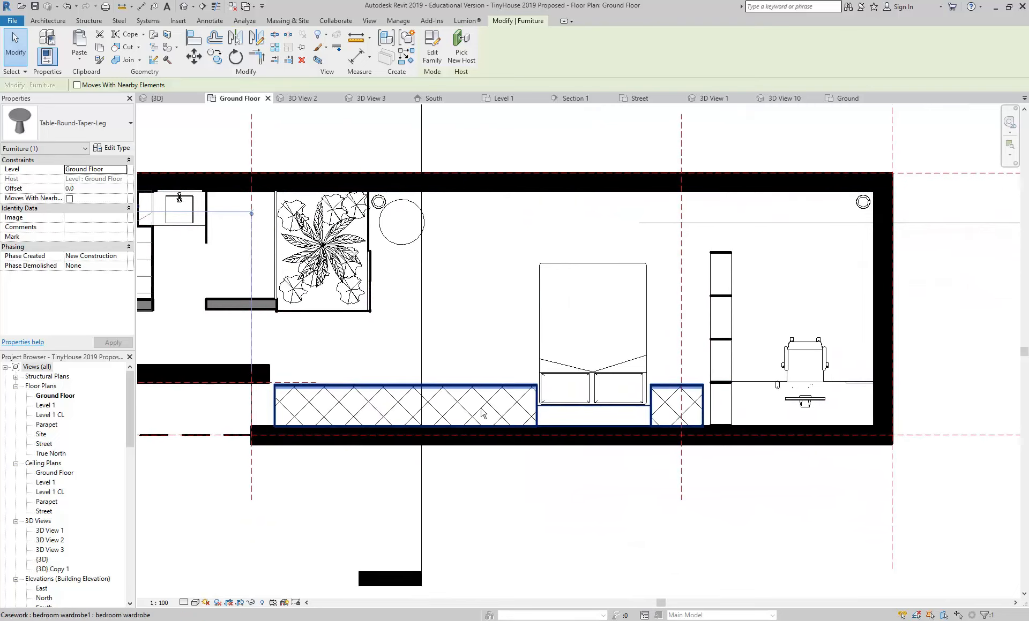
scroll(322, 375, up, 1)
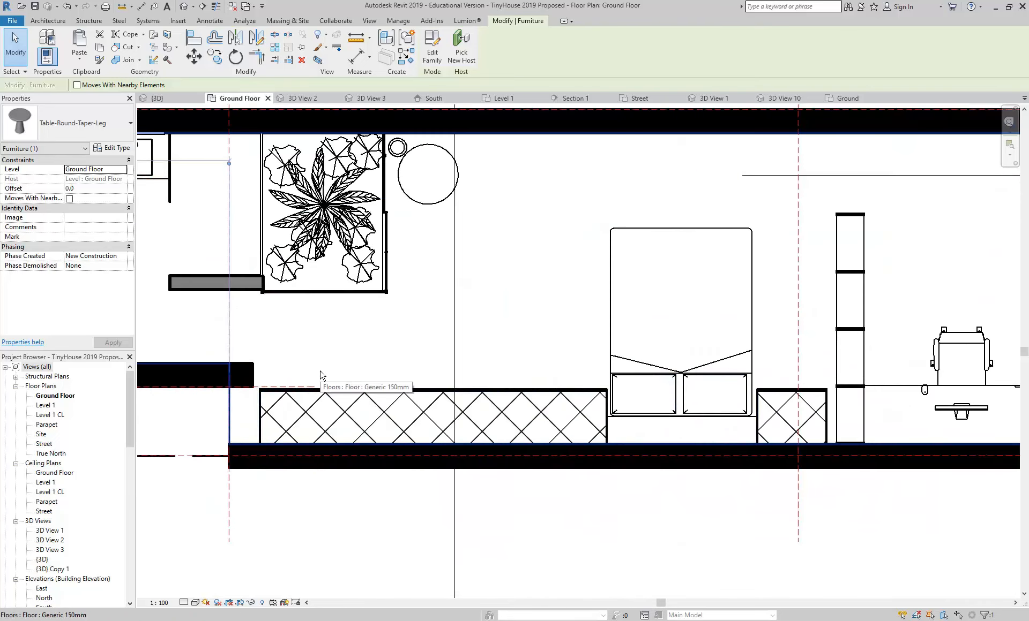
click(530, 407)
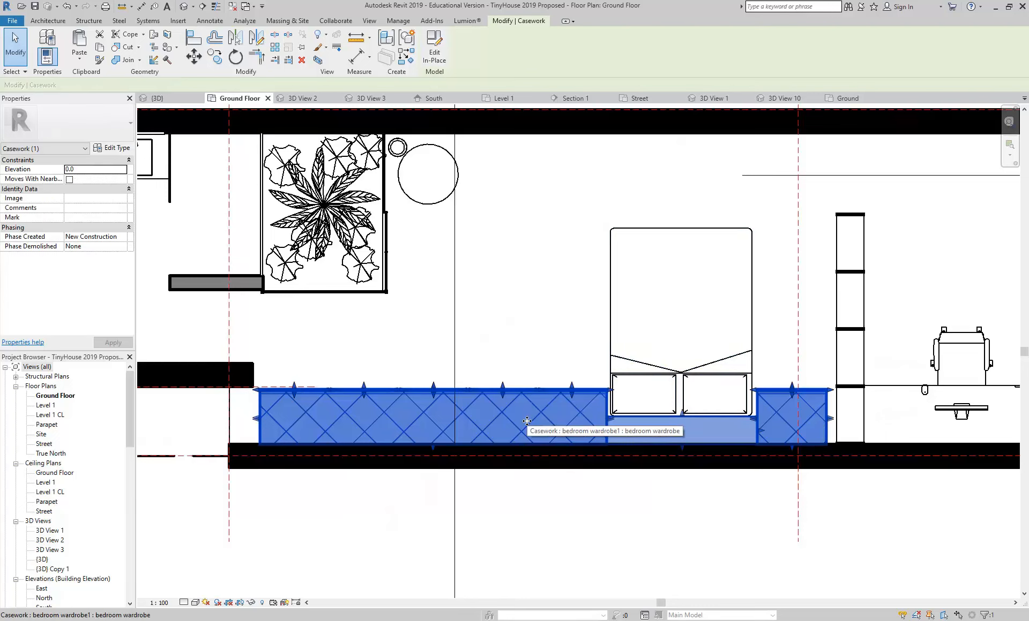
click(551, 535)
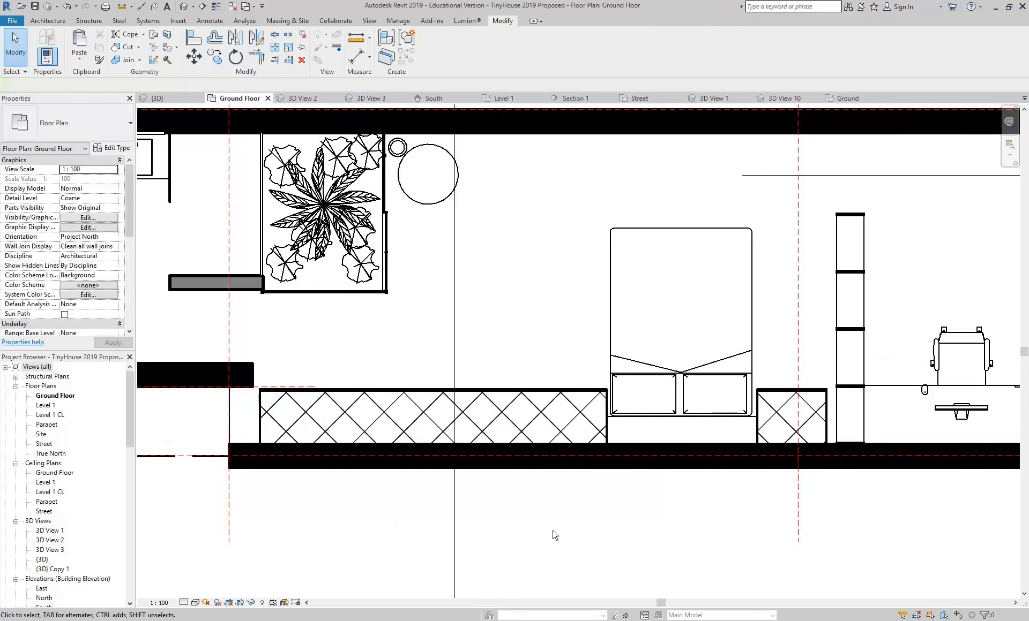
click(48, 21)
click(129, 58)
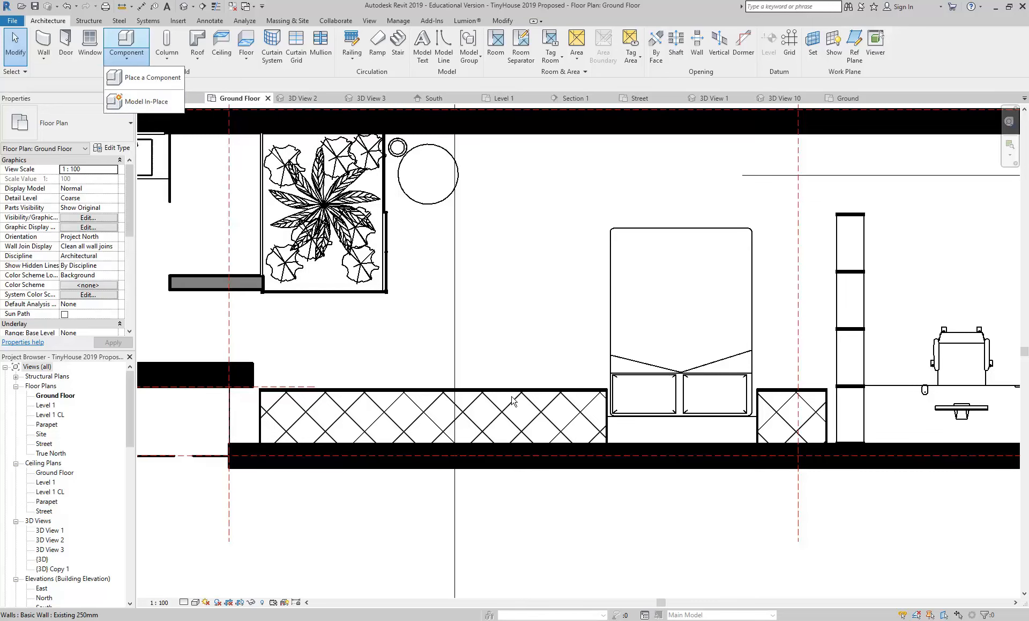
click(146, 102)
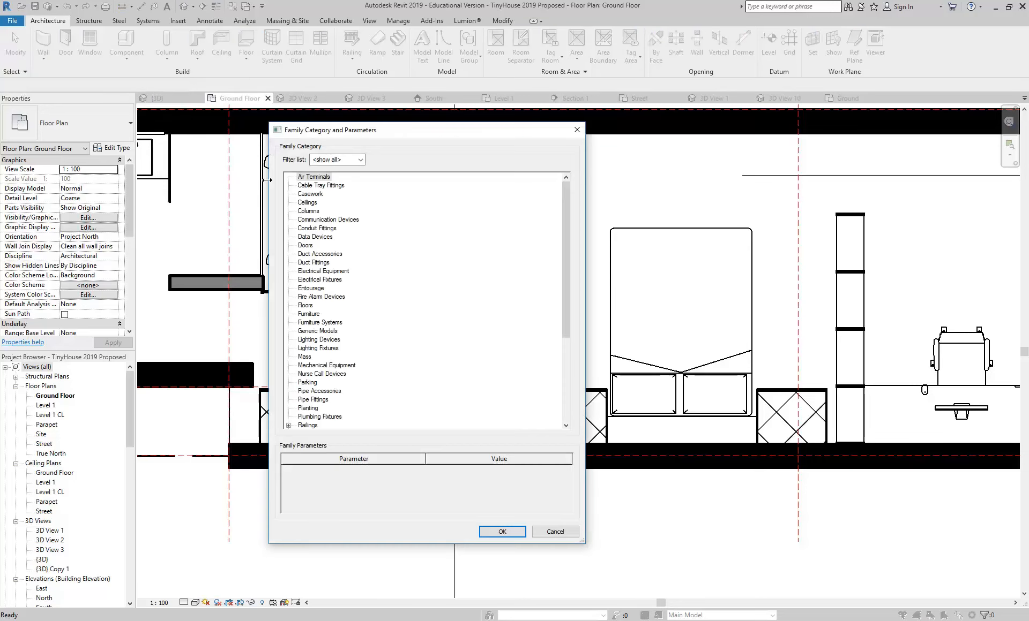
click(310, 194)
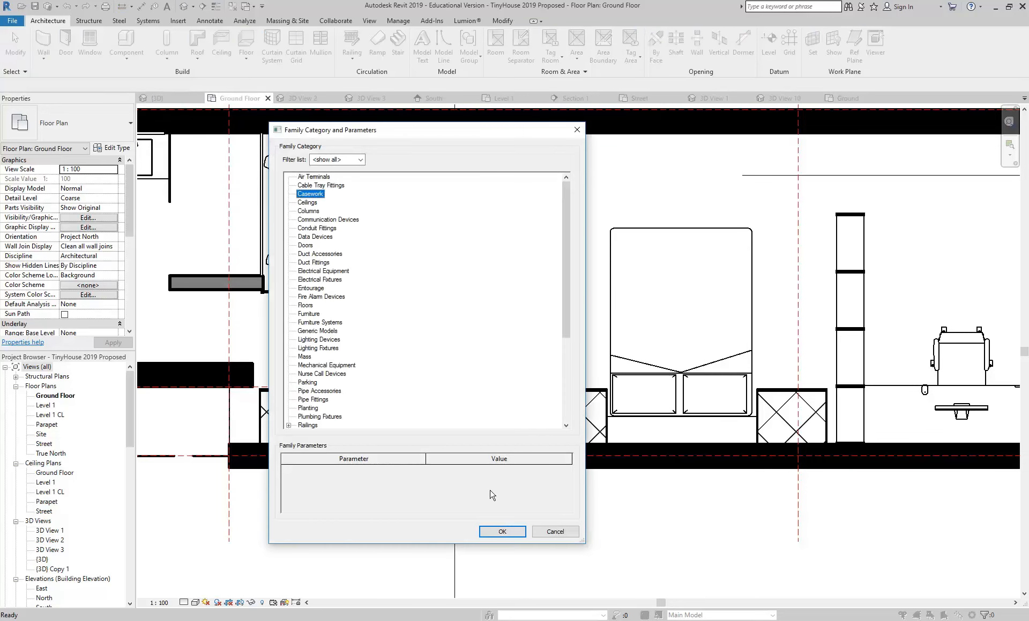
click(502, 532)
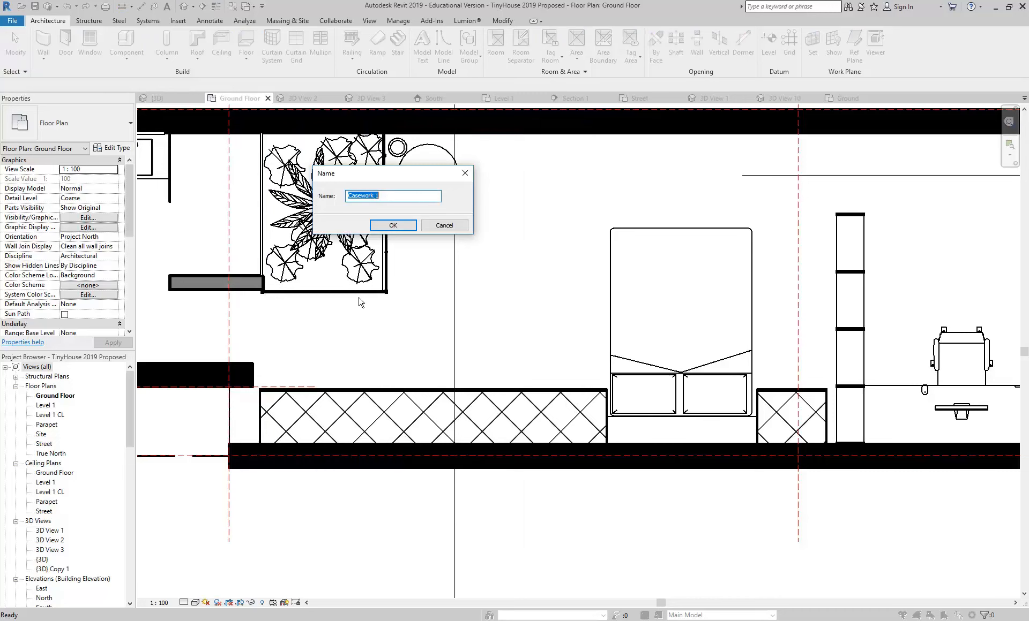
click(393, 226)
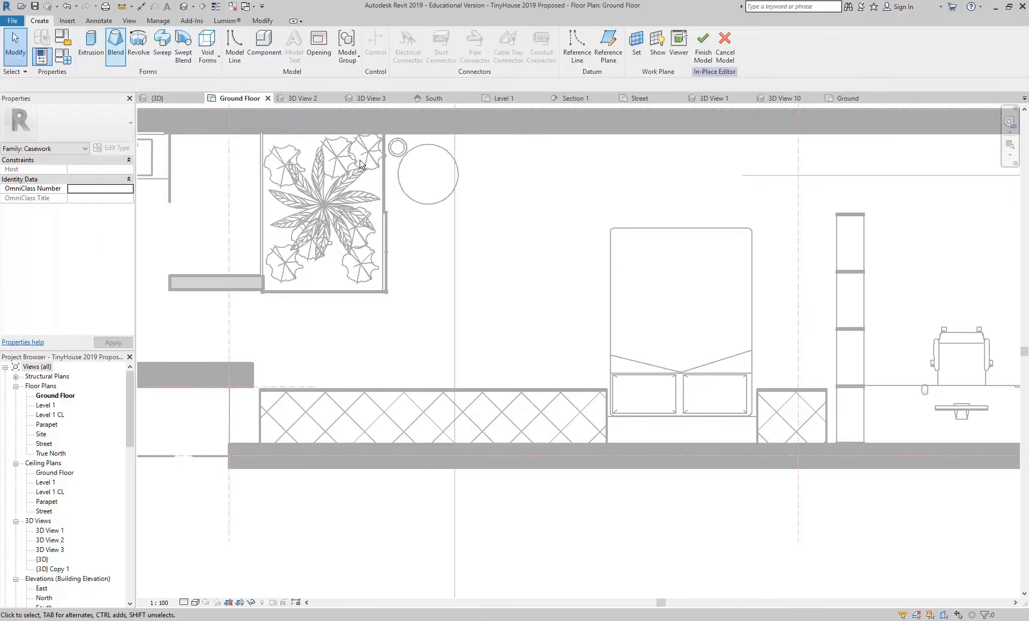
click(731, 53)
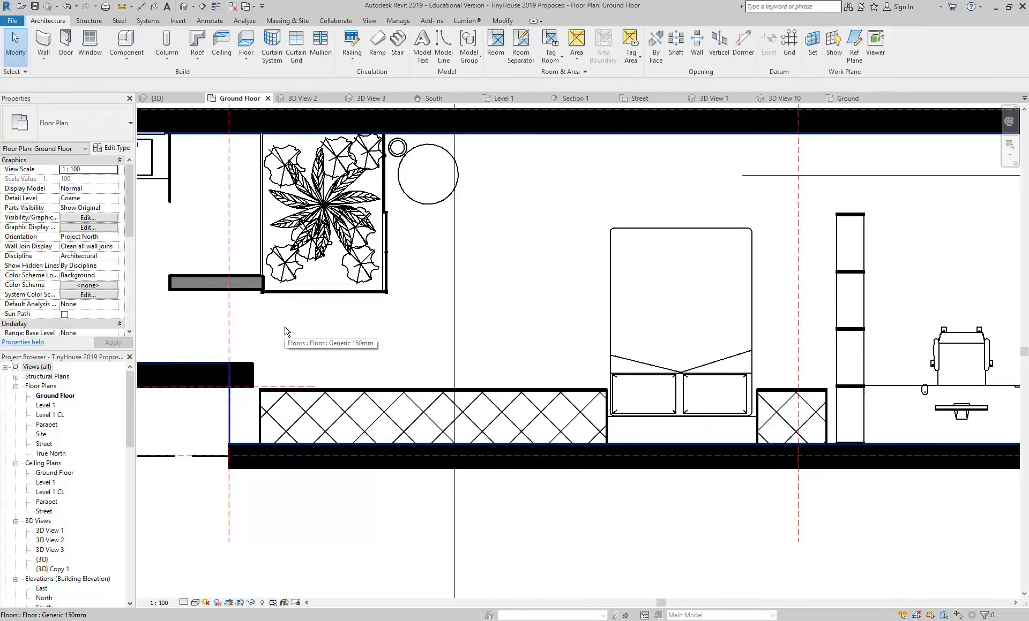
Step: Try selecting the Generic 150mm floor in the living area by its face, and toggle the Select Elements by Face option
scroll(286, 332, down, 2)
scroll(285, 331, down, 2)
middle_drag(351, 211, 390, 256)
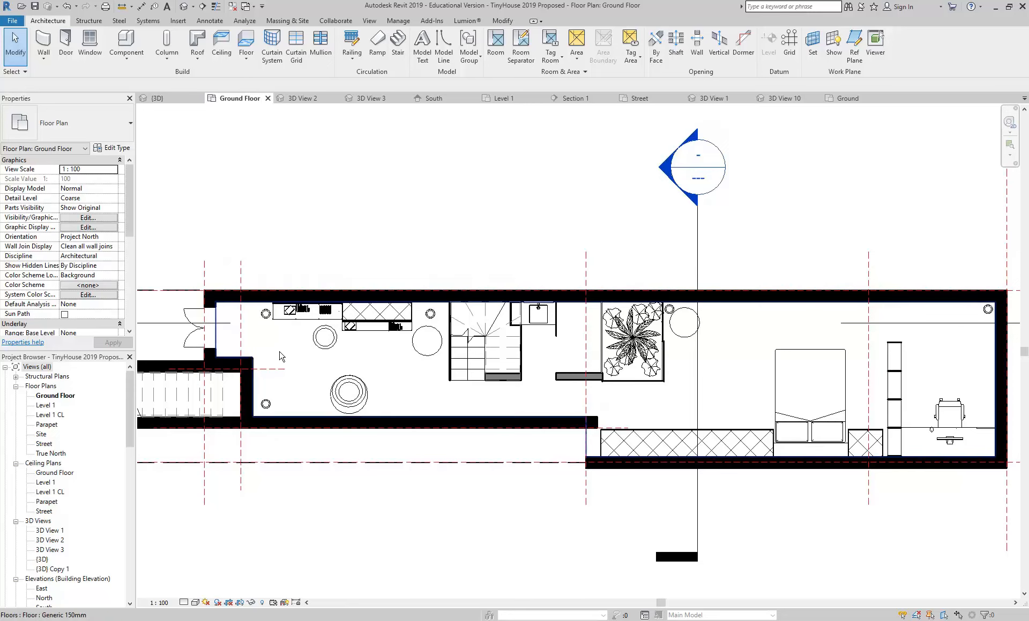
scroll(266, 339, up, 3)
middle_drag(266, 340, 288, 339)
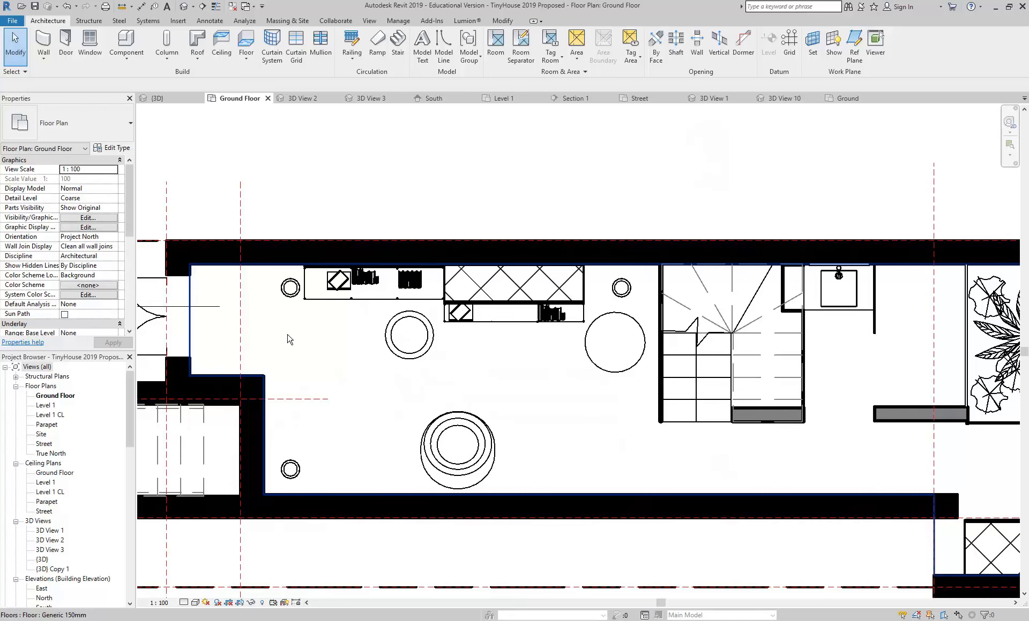
scroll(307, 431, down, 1)
middle_drag(308, 431, 382, 422)
click(381, 362)
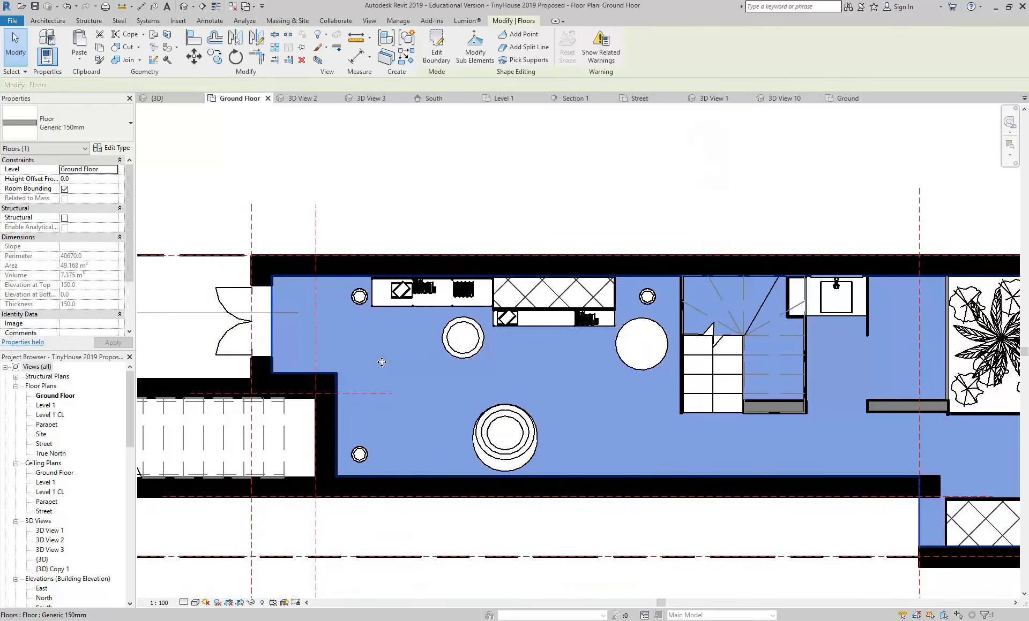
click(387, 206)
click(387, 381)
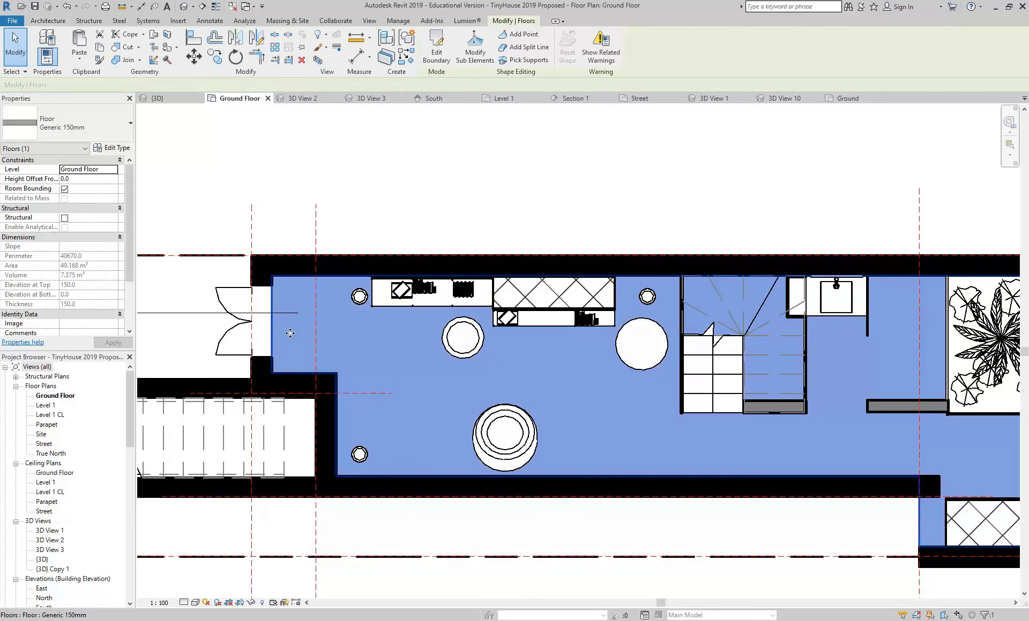
click(398, 204)
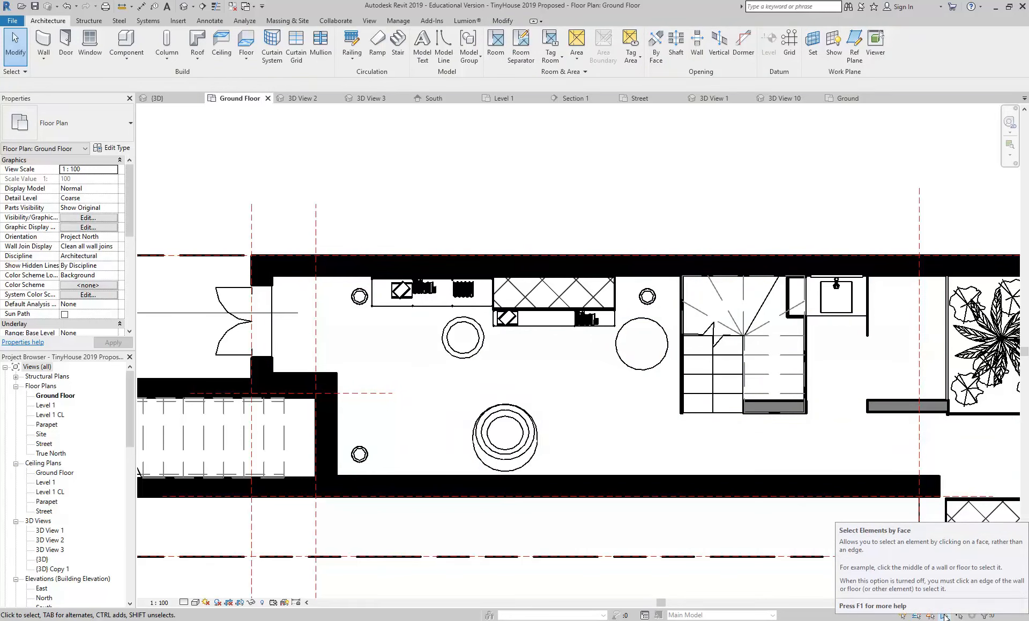
click(944, 616)
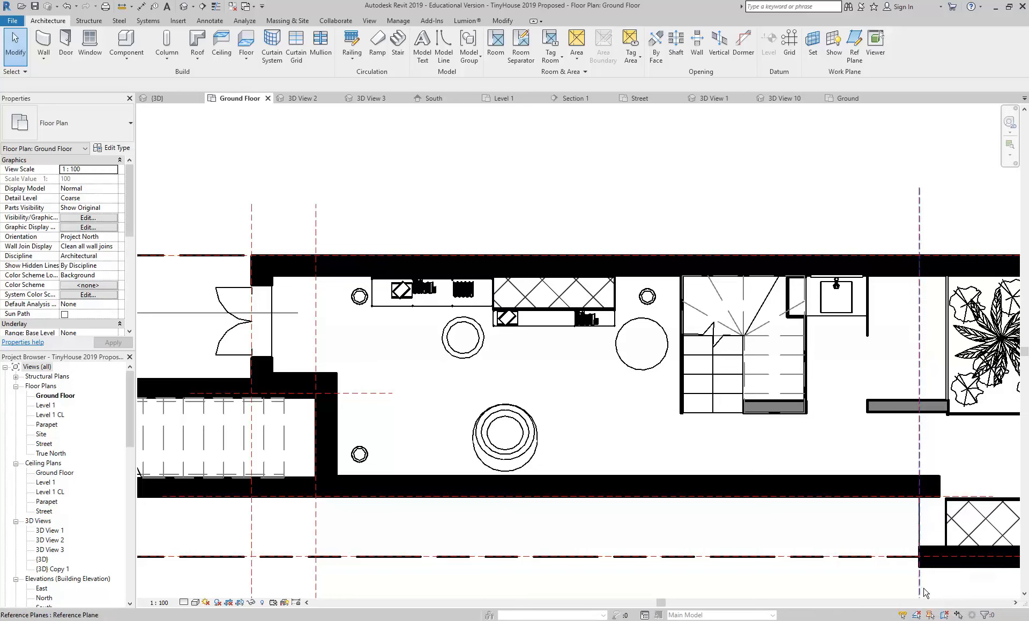
Step: Duplicate the ground-level floor's Generic 150mm type as a new type named Timber Floorboards
click(389, 355)
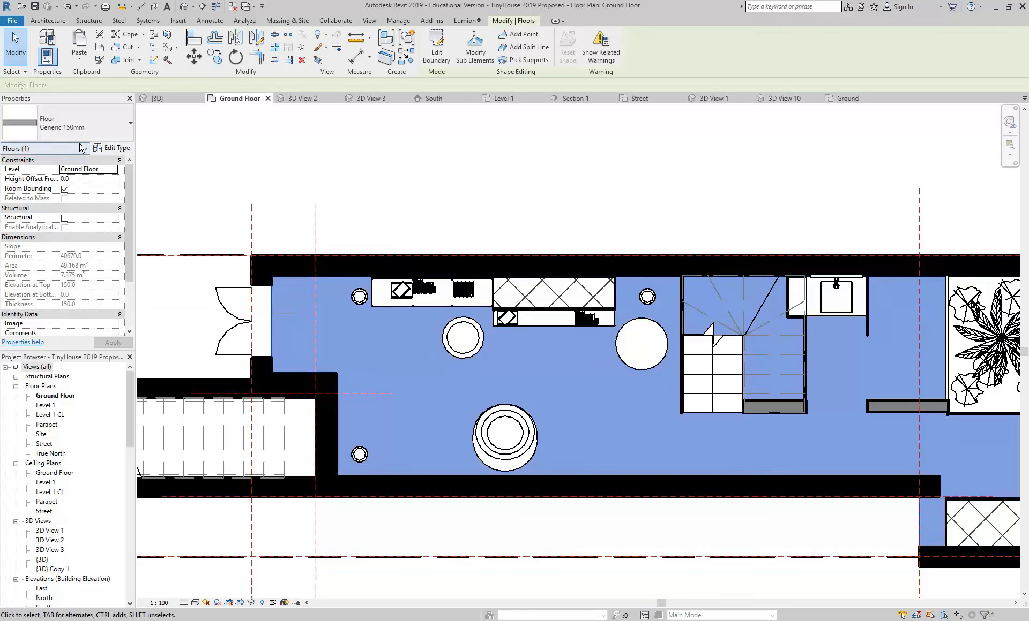
click(115, 149)
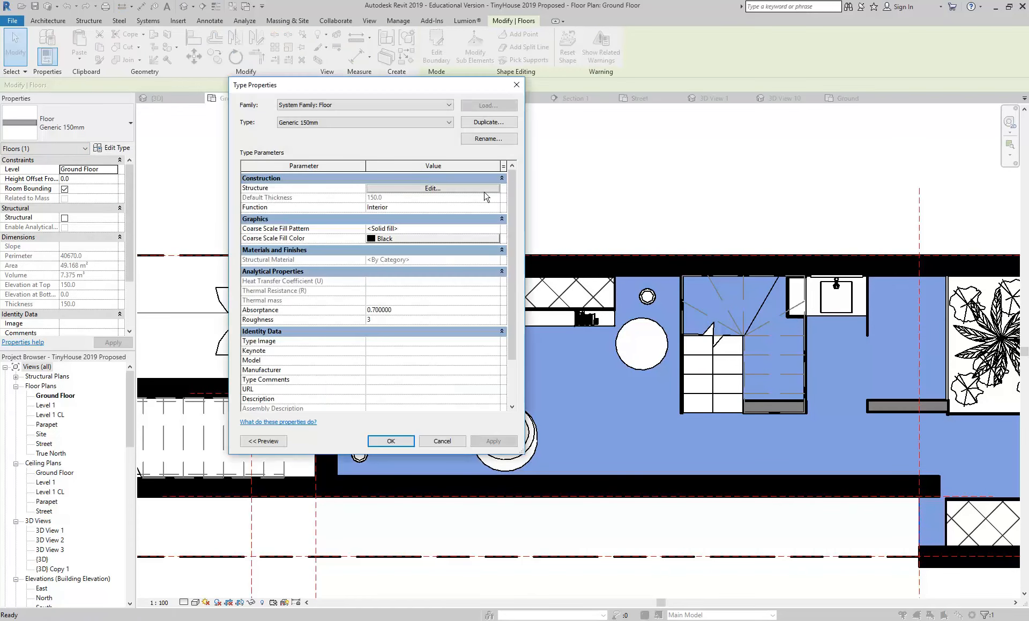
drag(414, 86, 431, 92)
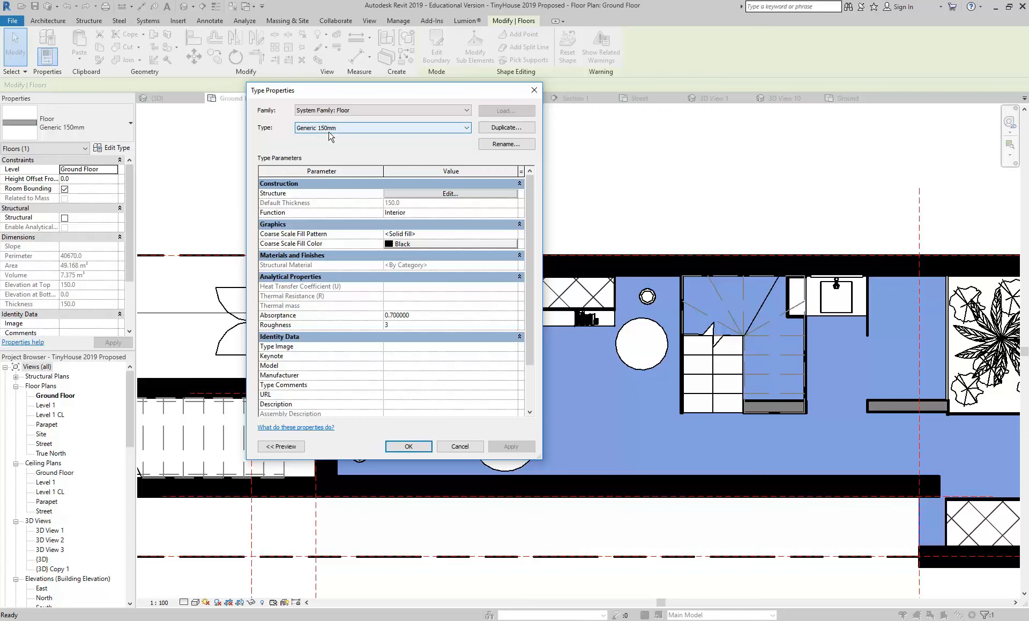
click(496, 129)
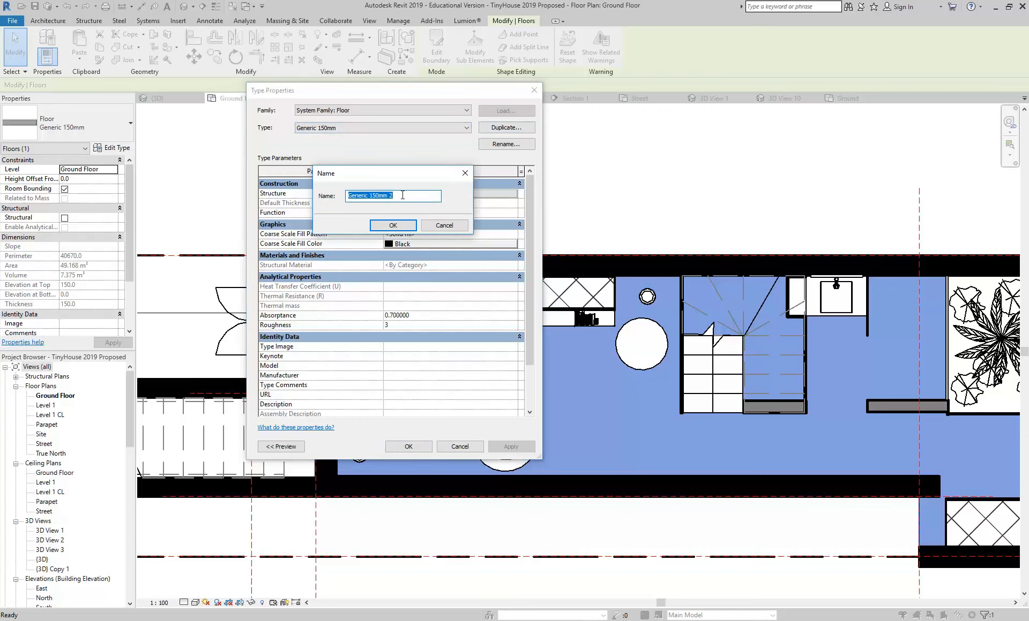
text(Timber Floorboards)
click(399, 225)
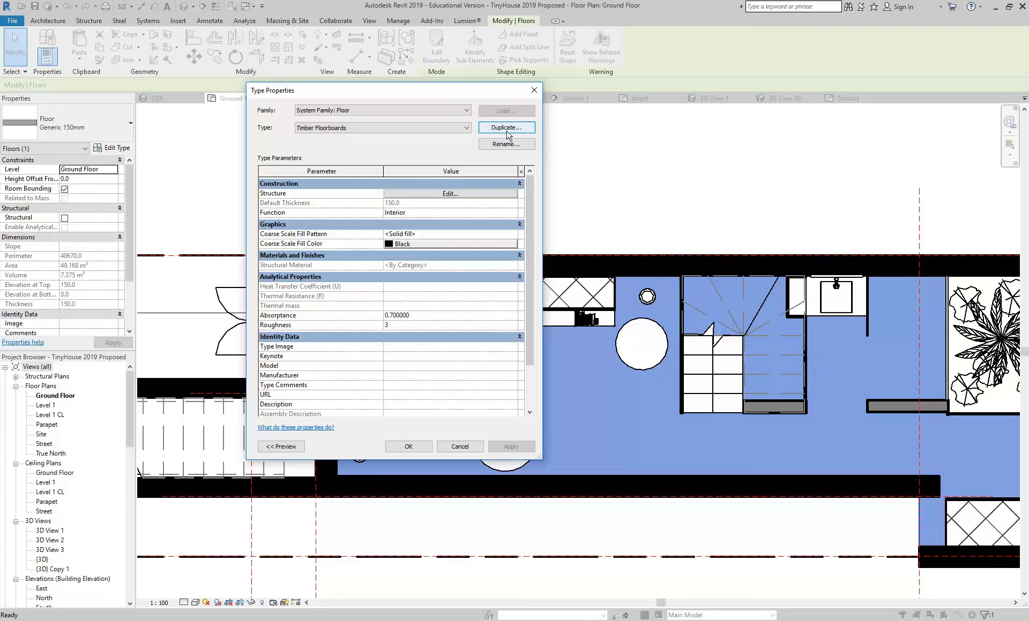
Step: Open the layer assembly of the Timber Floorboards type and the material choices for its Structure [1] layer
click(440, 195)
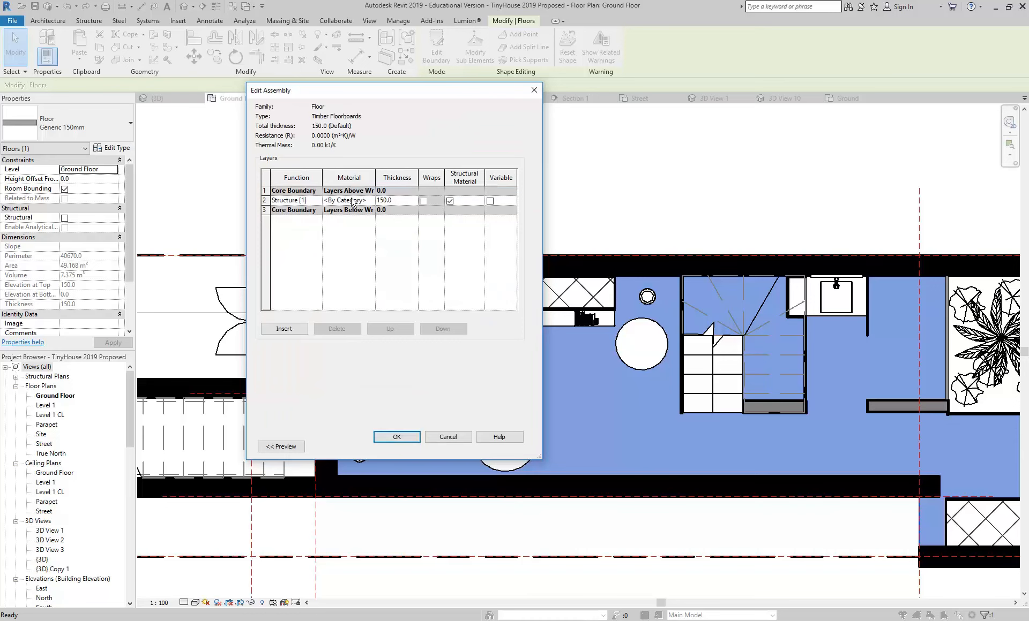
drag(535, 456, 663, 508)
click(405, 192)
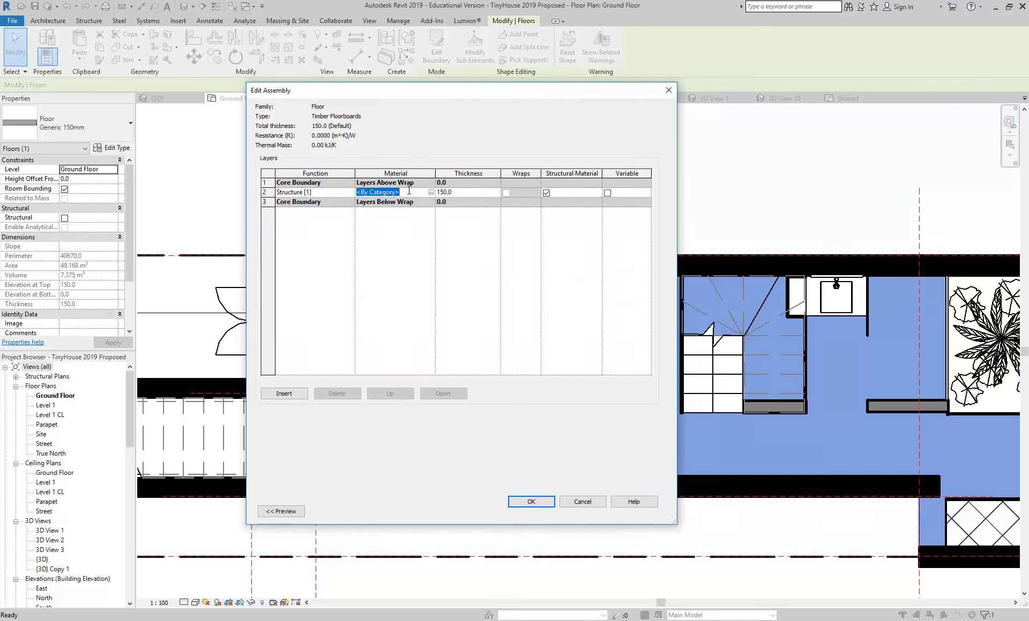
click(408, 191)
click(432, 193)
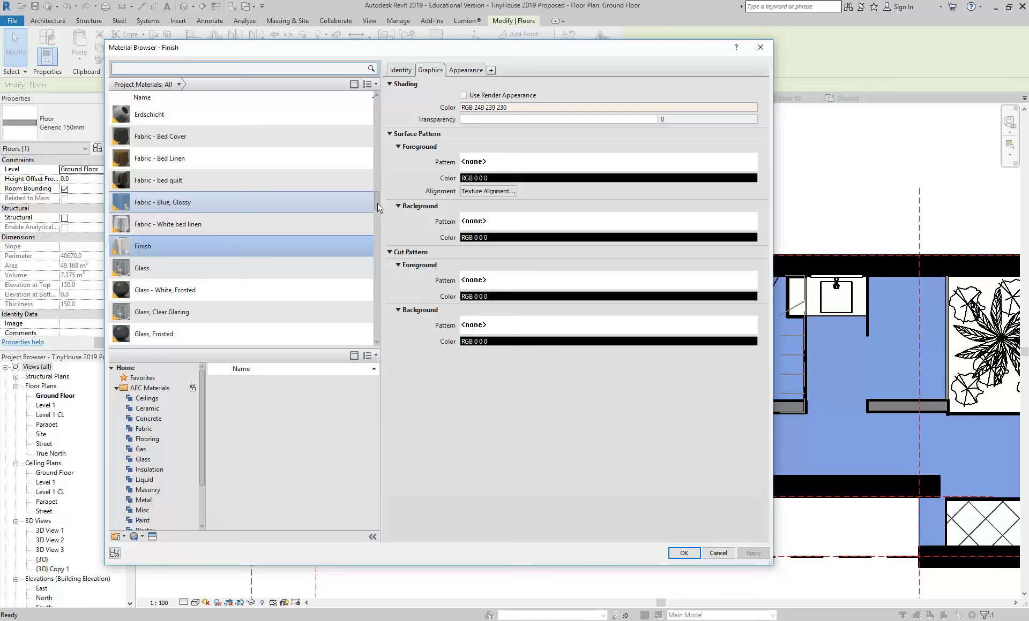
Step: Select the Timber material and look through the project materials for alternatives suited to a timber floor
drag(377, 207, 377, 343)
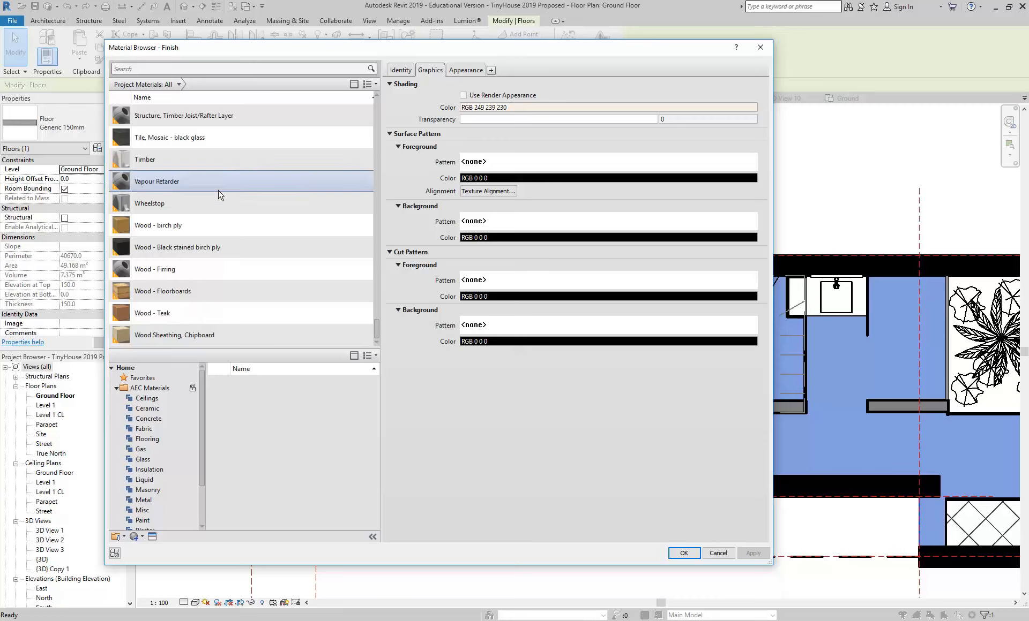
click(142, 160)
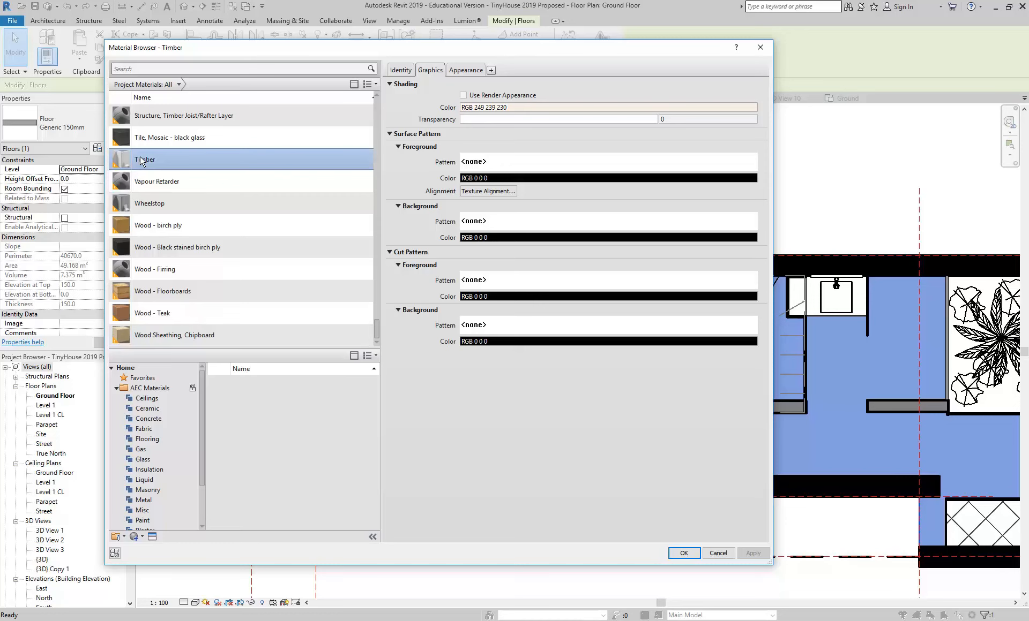
drag(377, 330, 375, 250)
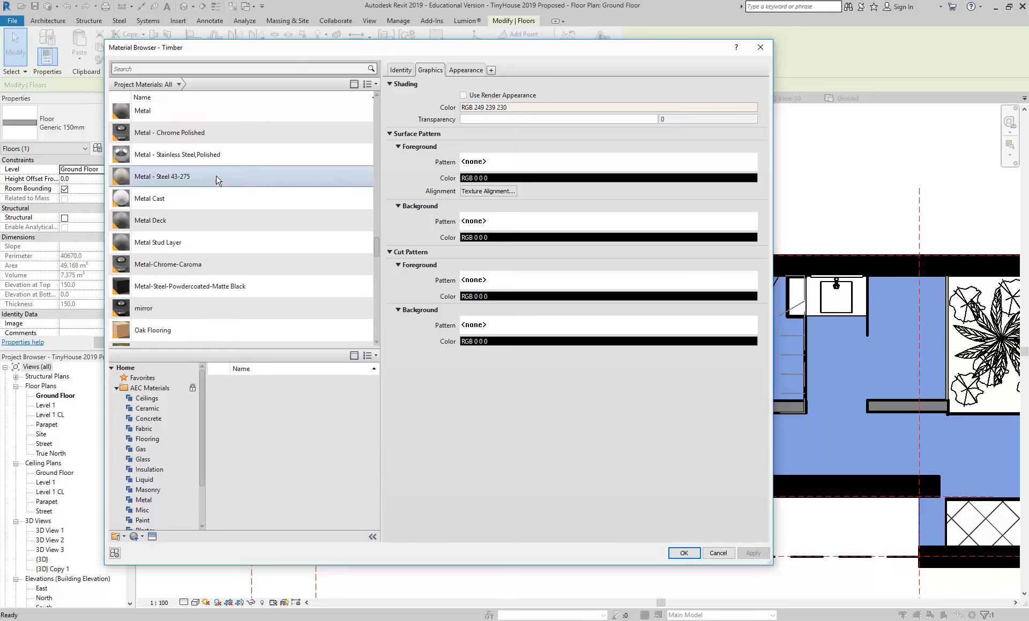
scroll(177, 178, up, 5)
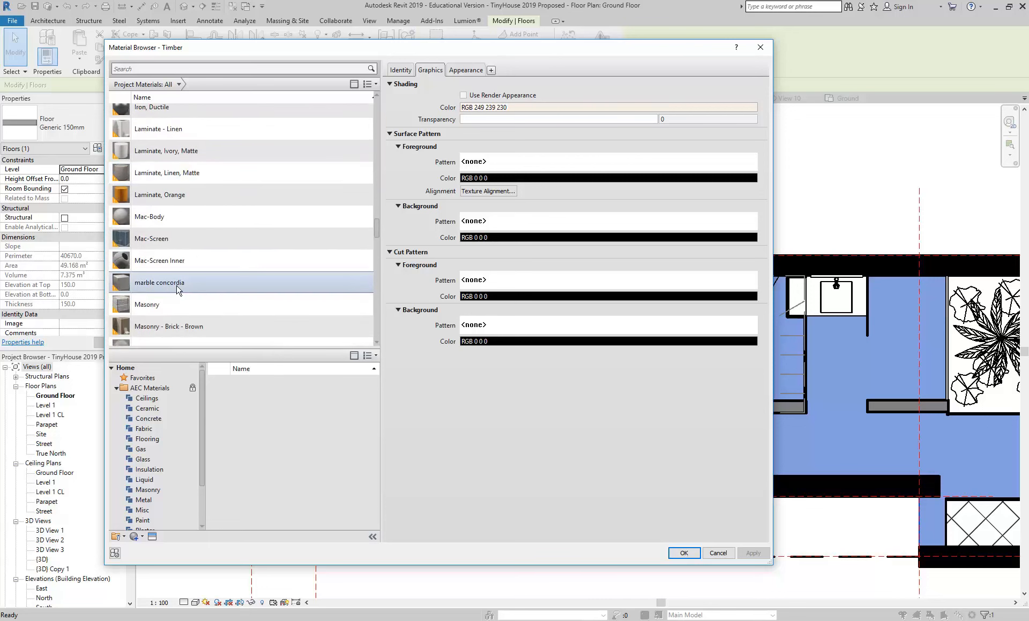
scroll(153, 247, down, 1)
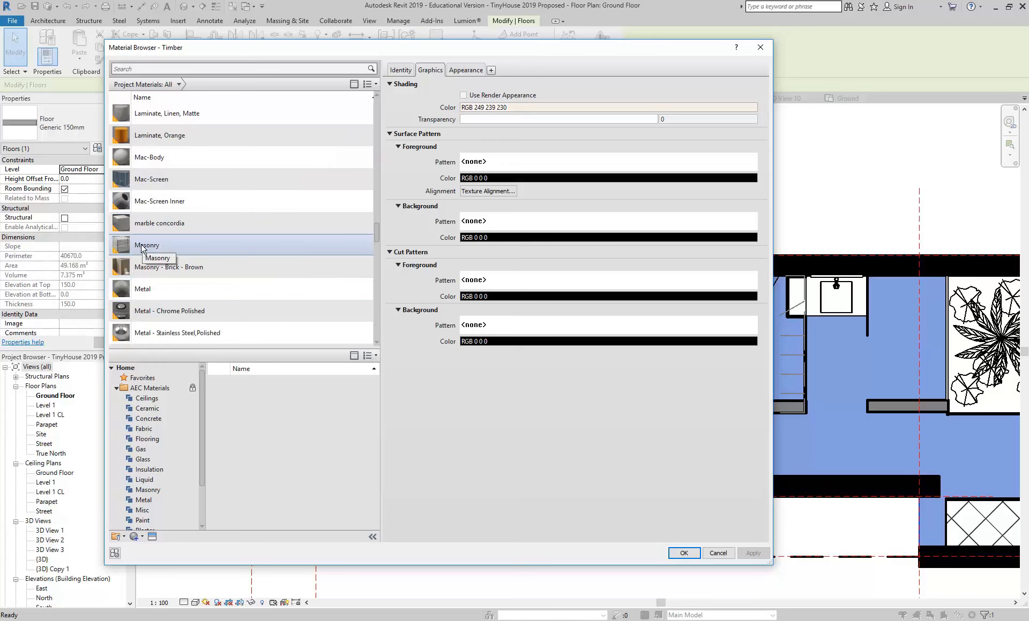
scroll(145, 252, down, 12)
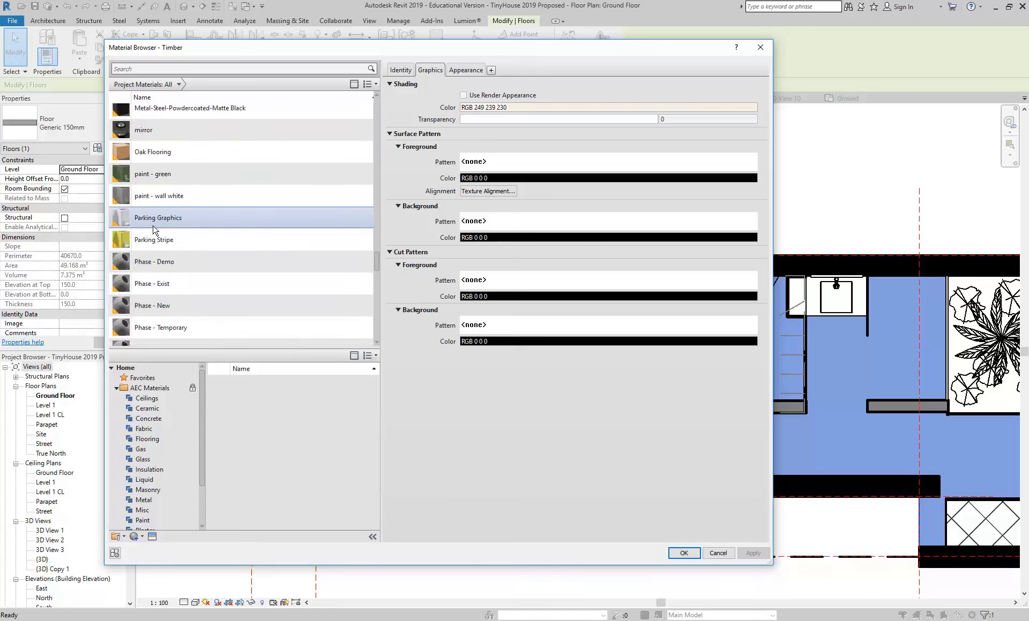
scroll(159, 274, down, 5)
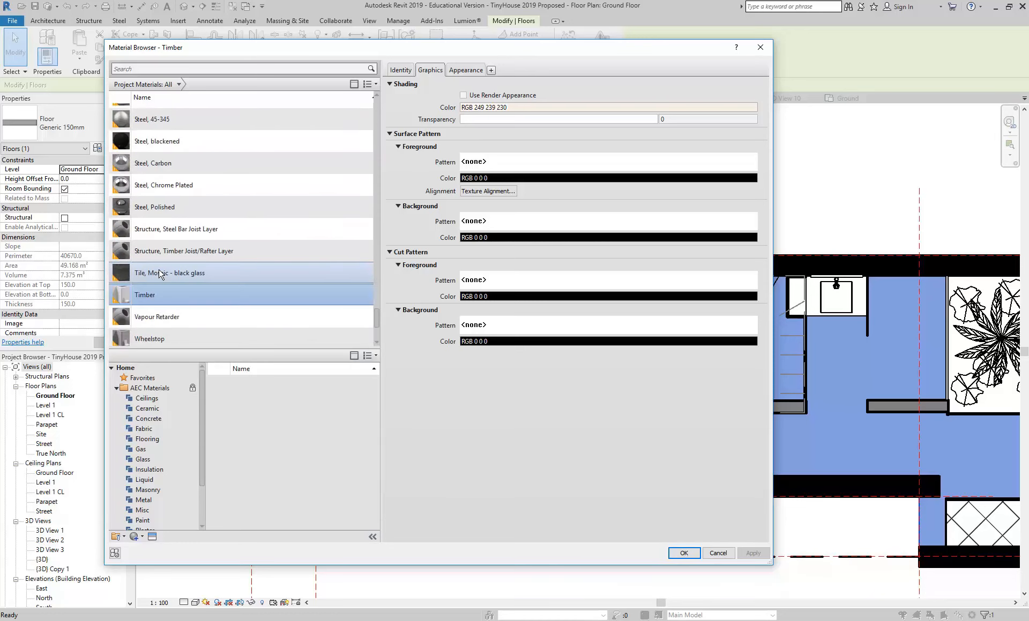
scroll(164, 193, up, 2)
scroll(164, 191, up, 2)
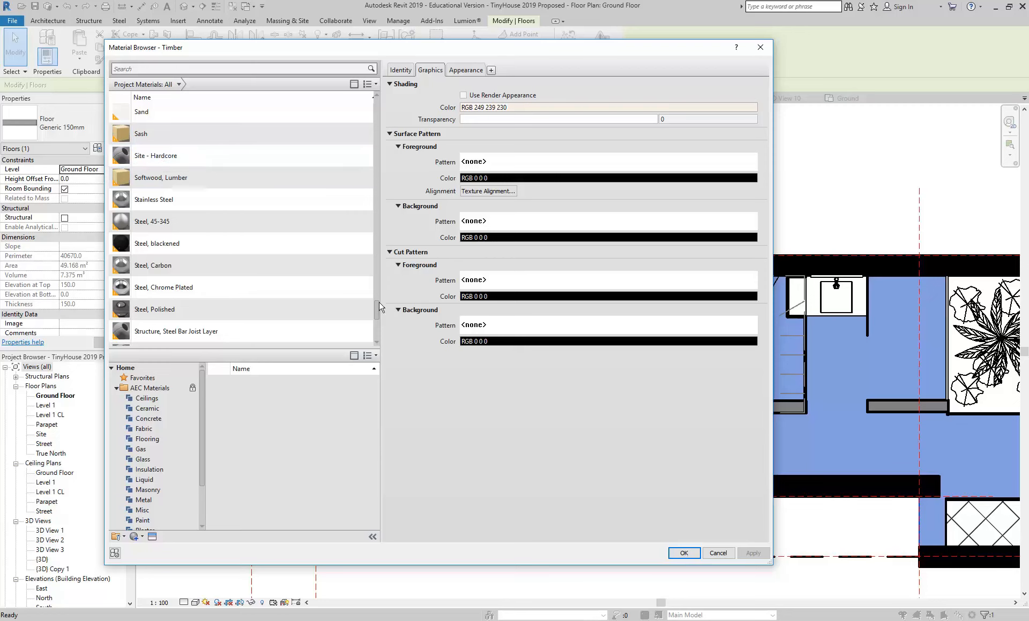
scroll(379, 310, down, 1)
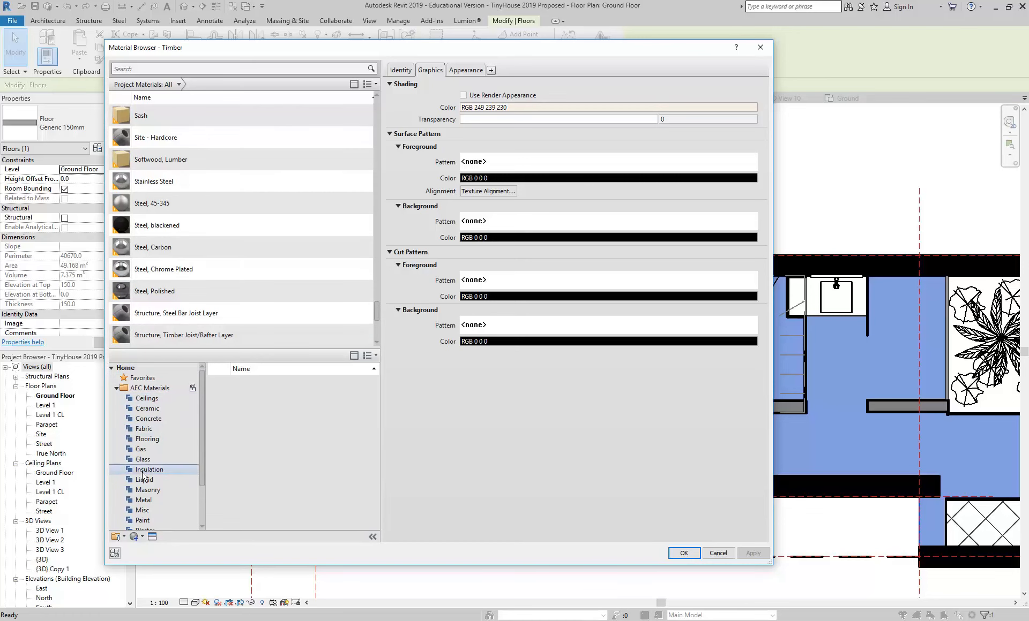
scroll(377, 335, down, 3)
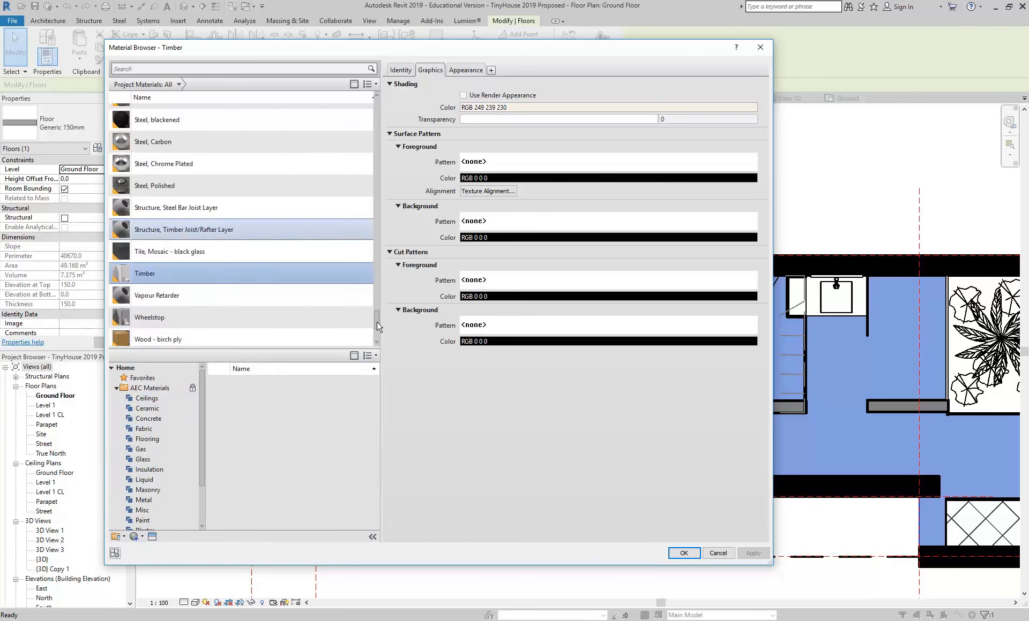
scroll(377, 334, down, 1)
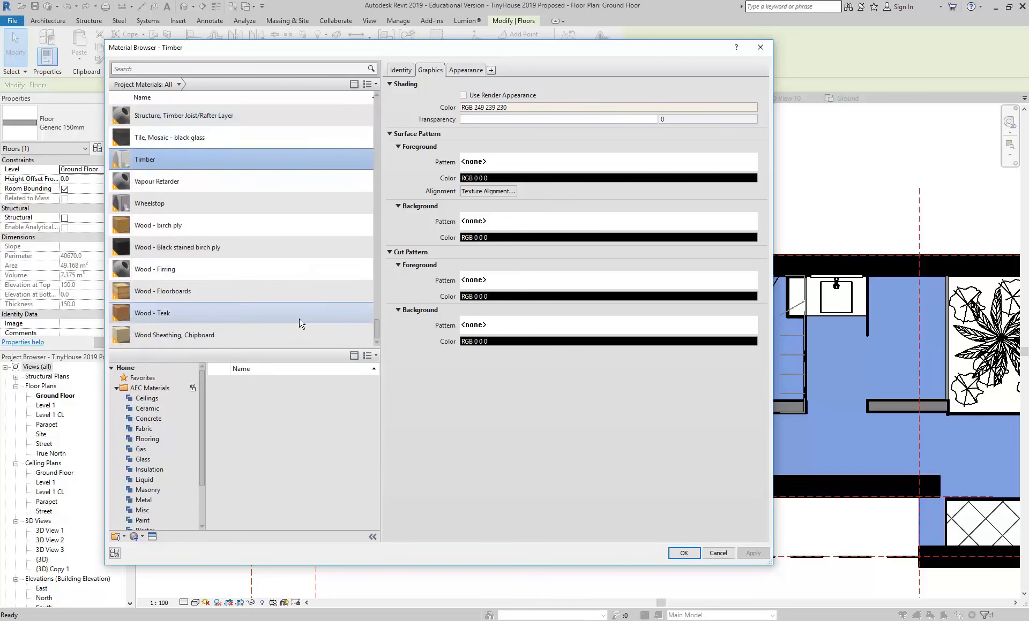
Step: Duplicate the Timber material and name the copy Timber Floorboards
right_click(134, 163)
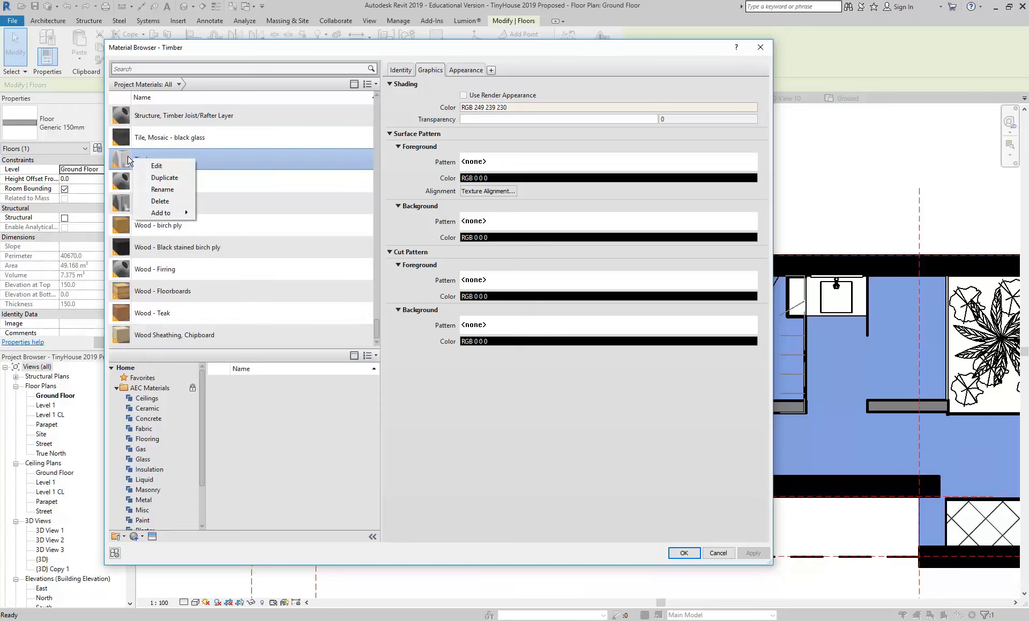
click(171, 177)
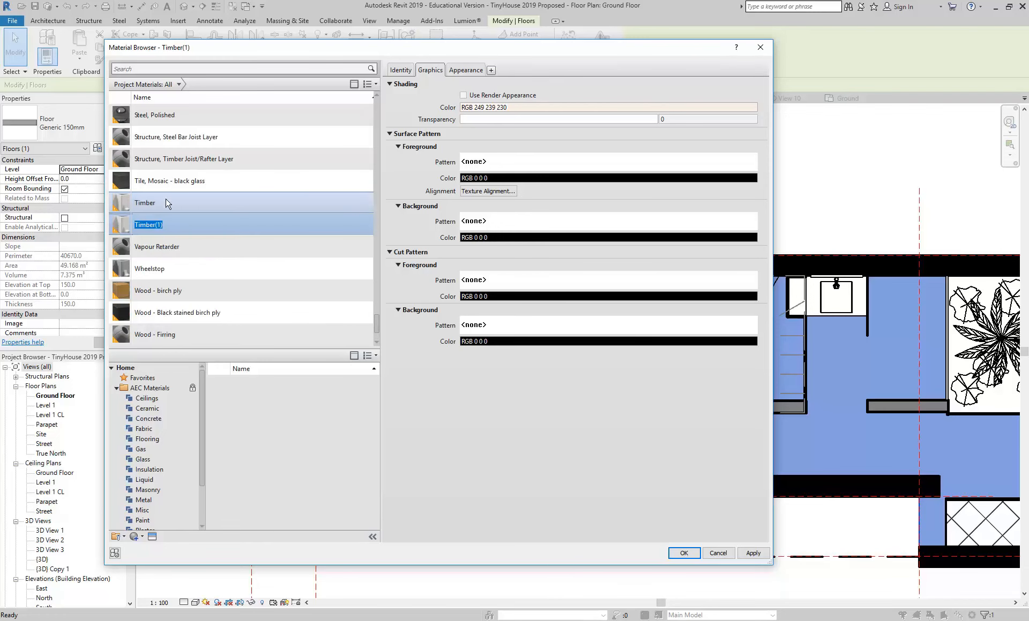
key(Return)
text(oorboards)
key(Return)
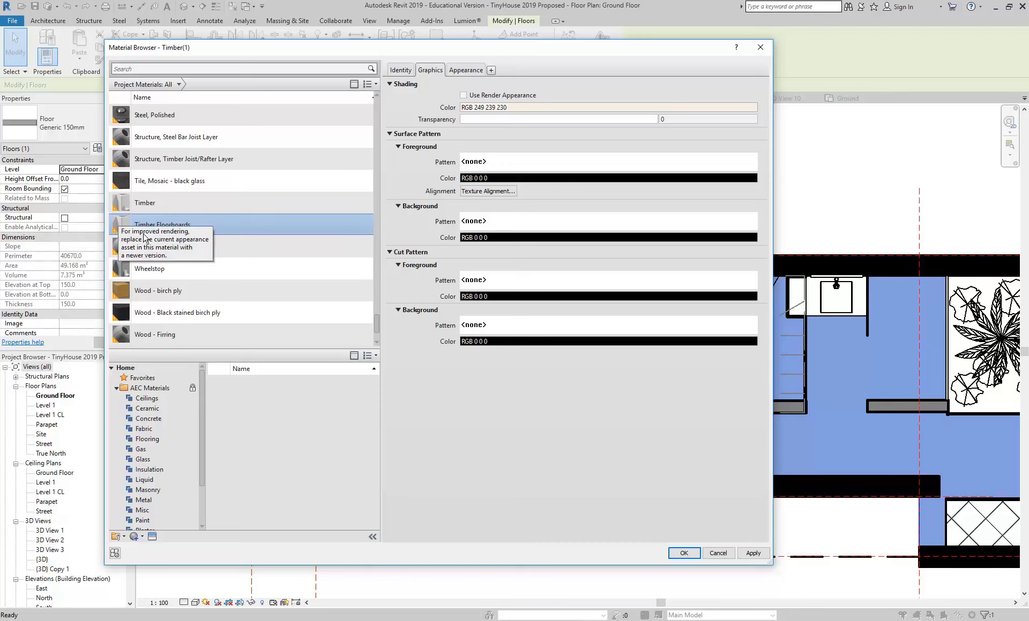
Step: Review the Identity, Graphics and Appearance settings of the Timber Floorboards material
click(405, 72)
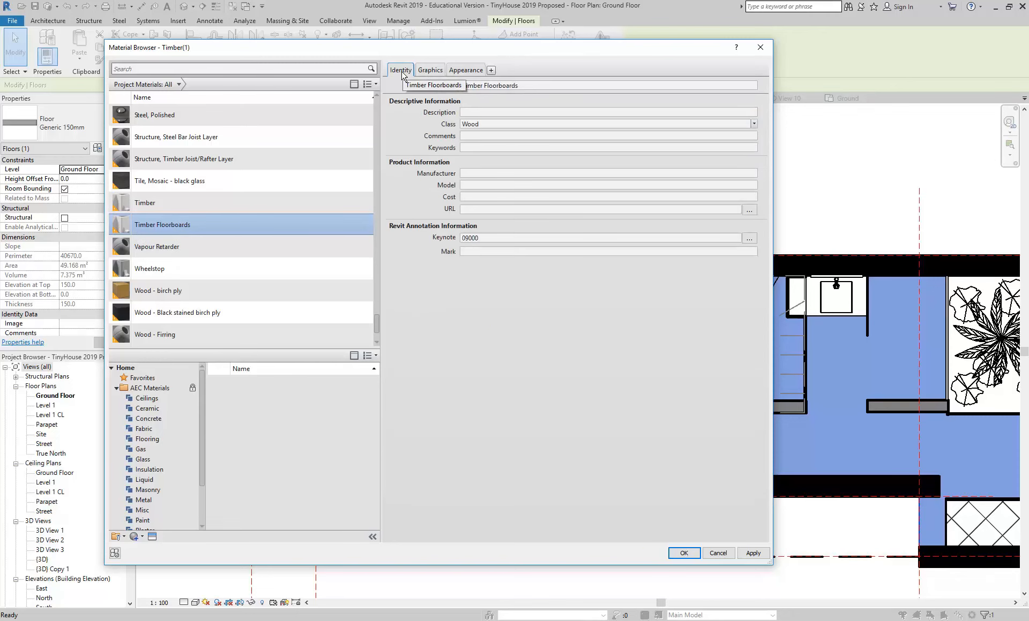
click(429, 72)
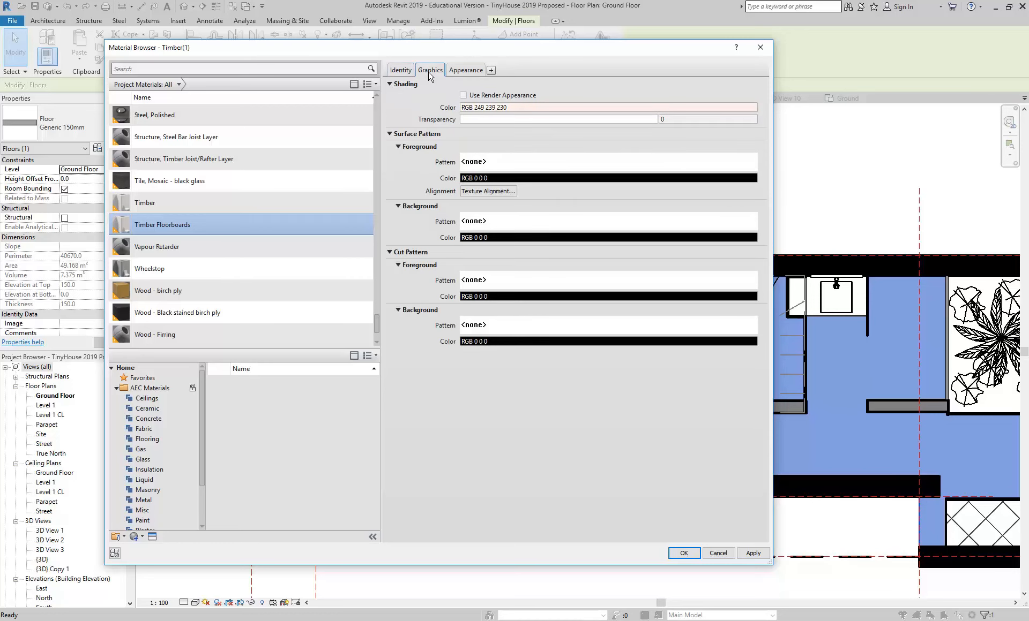
click(465, 72)
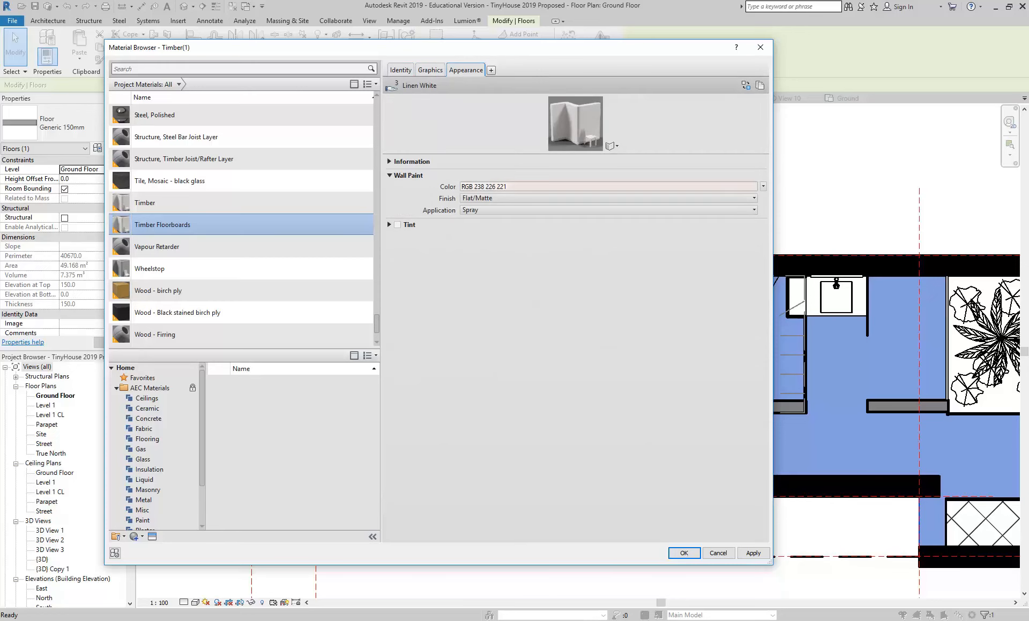
Step: Switch to the Interior Design Using Revit 2019 PDF in Acrobat Reader, read the list of material settings and assets, and return to Revit
click(276, 620)
click(333, 581)
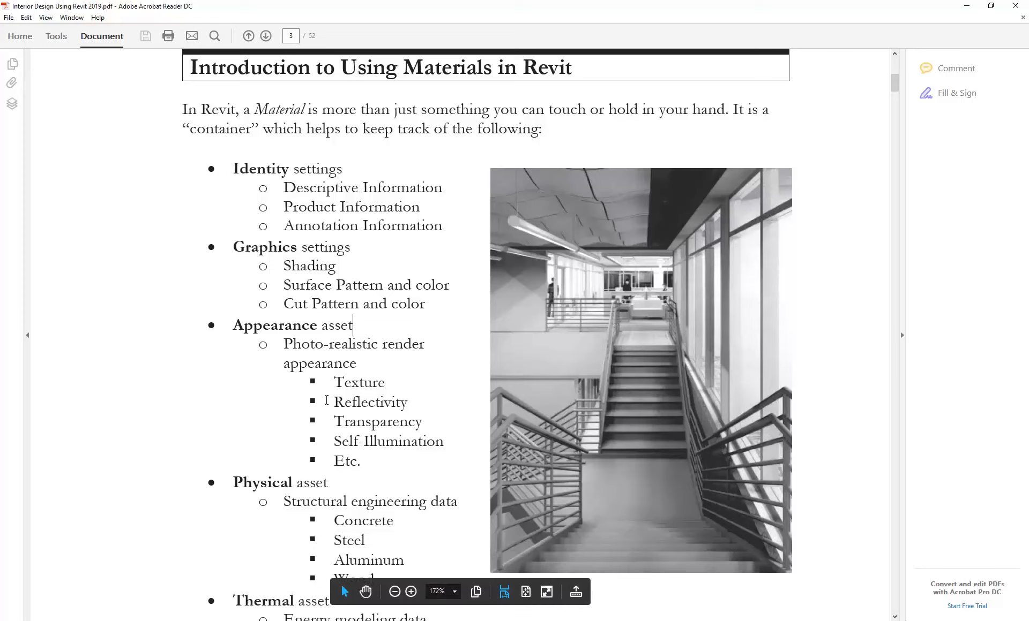
scroll(274, 315, down, 3)
scroll(266, 442, down, 3)
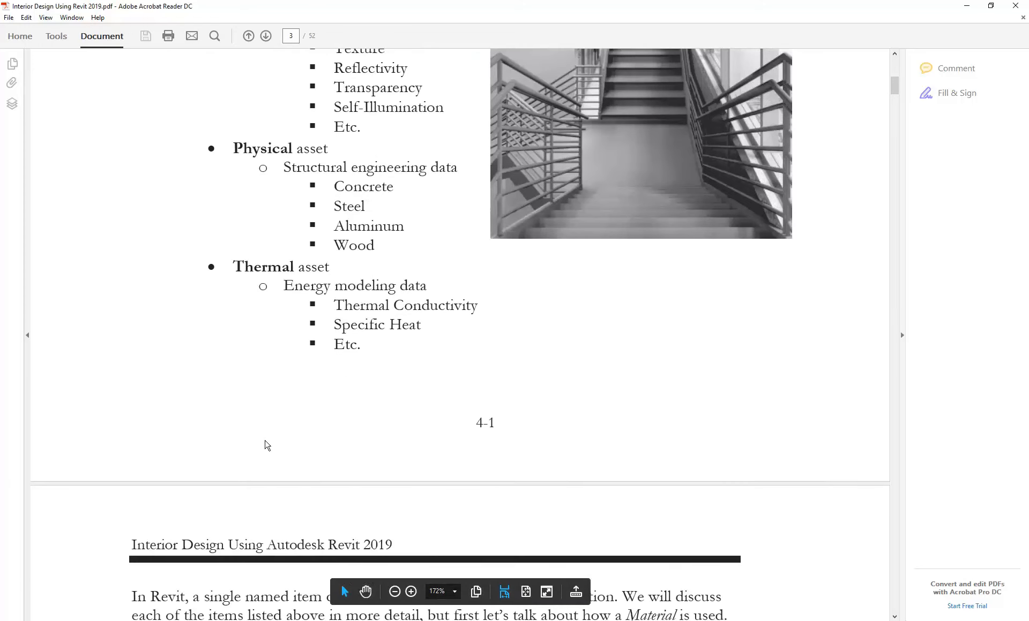
scroll(267, 445, up, 5)
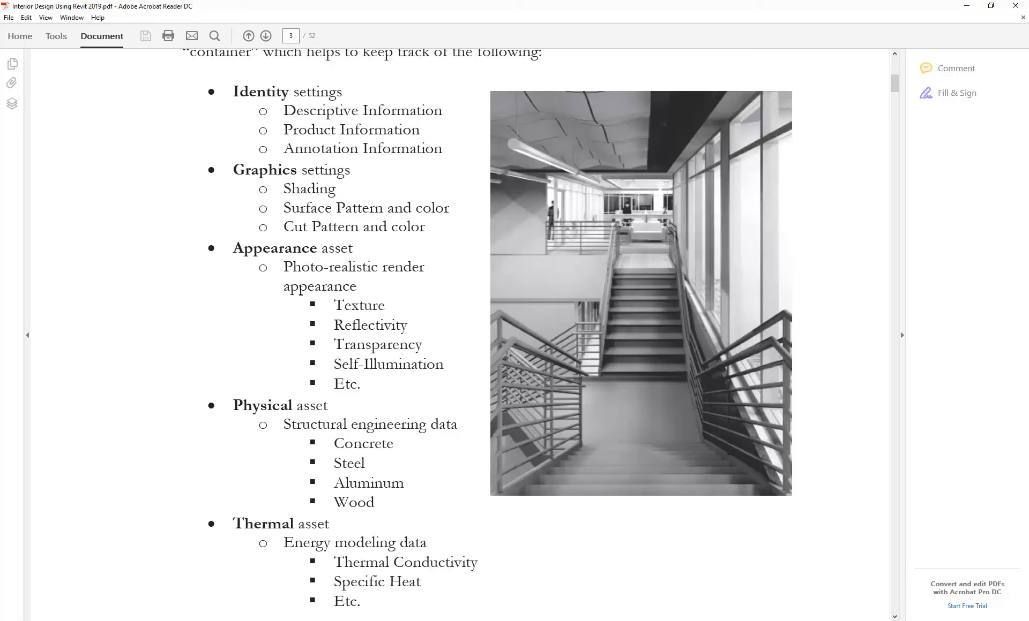
click(966, 6)
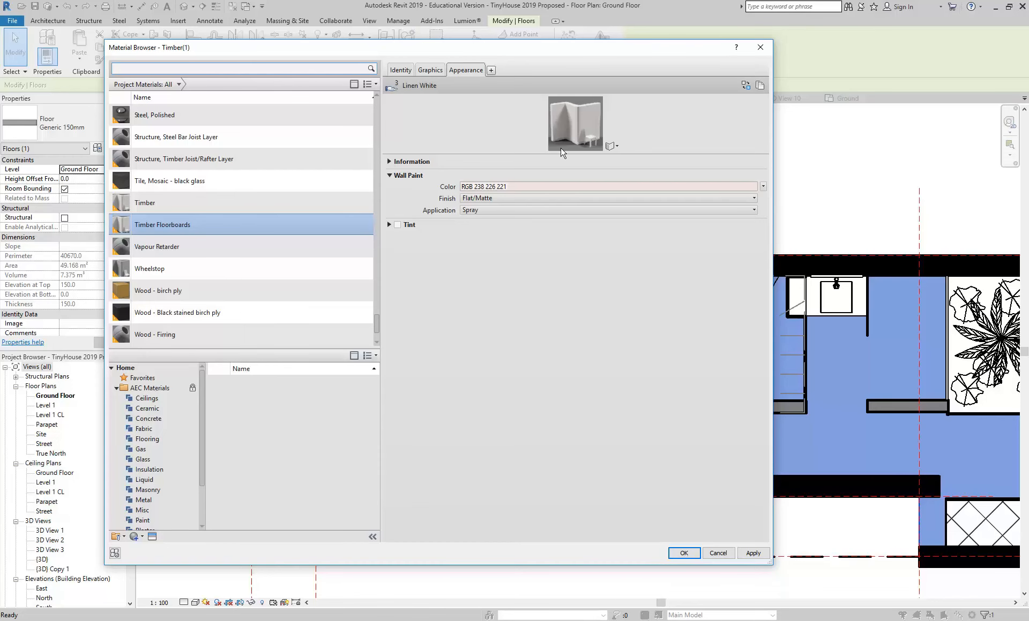
Step: Compare the Timber Floorboards material's identity, graphics and appearance properties with the categories listed in the PDF
click(406, 71)
click(429, 72)
click(473, 73)
click(430, 72)
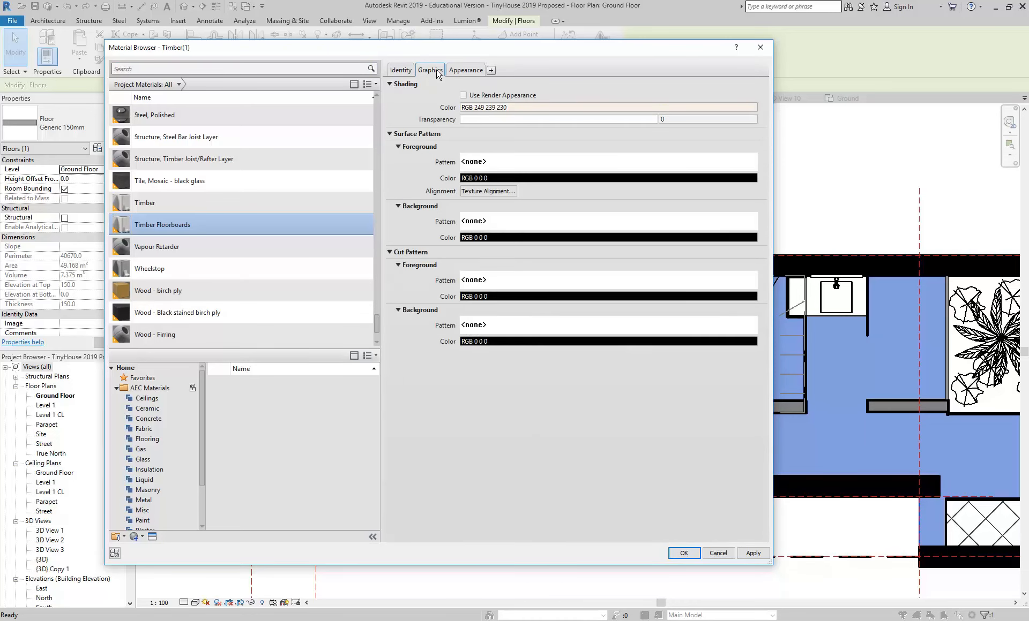
click(459, 72)
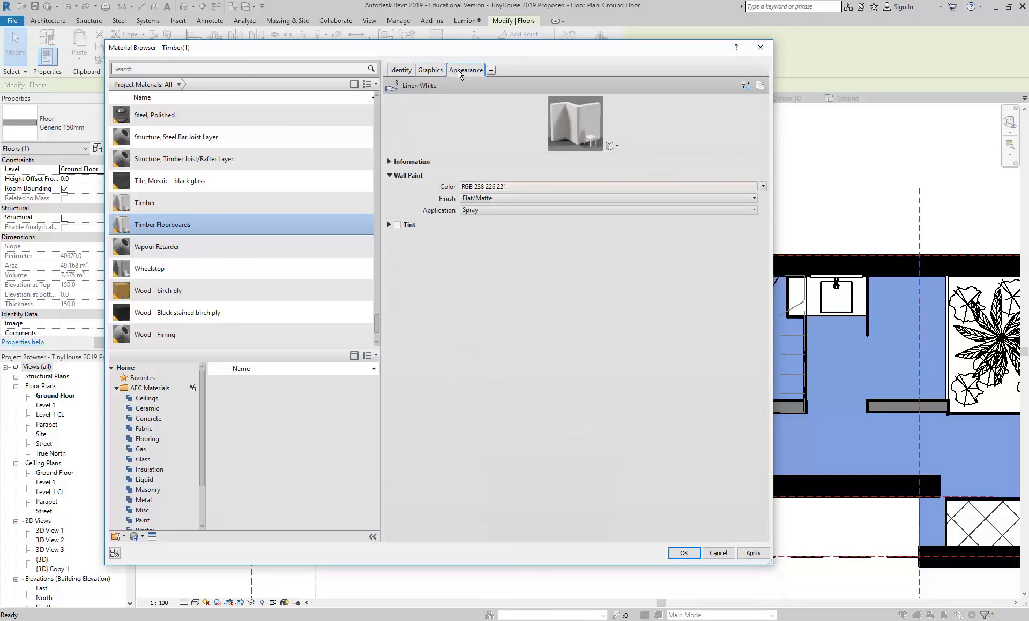
Step: Set the Timber Floorboards material's shading colour to a light timber tone, RGB 214-194-131
click(430, 72)
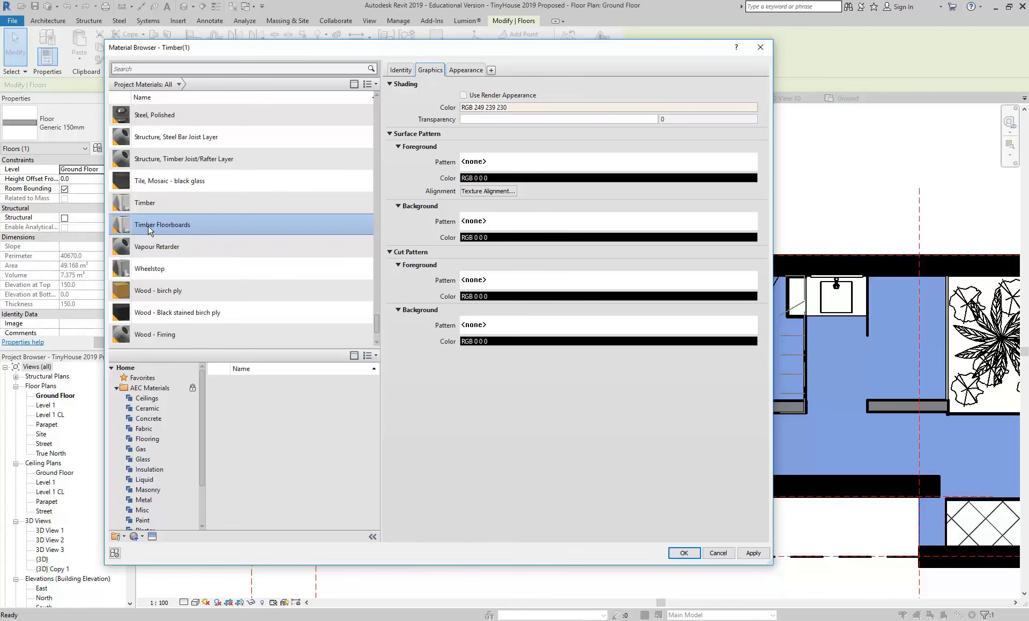
click(517, 107)
drag(470, 256, 472, 262)
drag(570, 244, 560, 257)
click(471, 267)
click(466, 275)
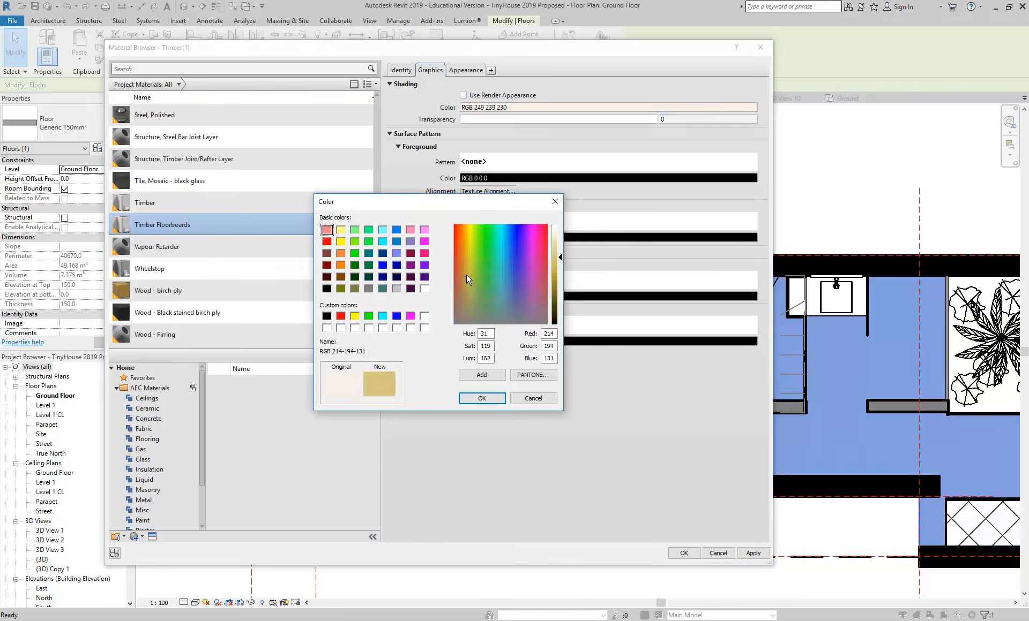
click(478, 400)
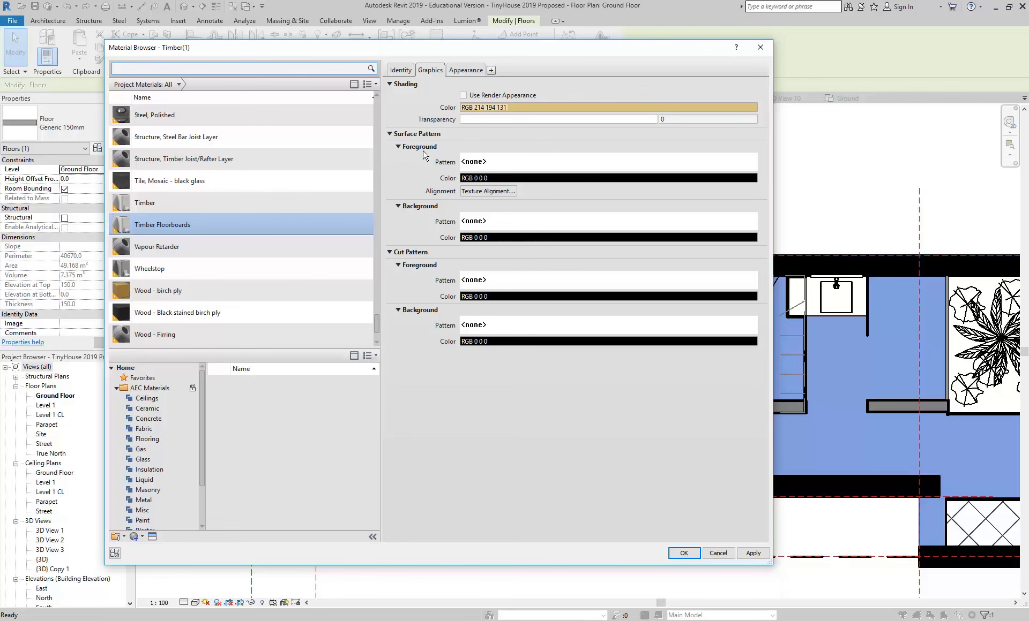
Step: Open the fill patterns for the Timber Floorboards material's foreground surface pattern and list the Model patterns
click(475, 163)
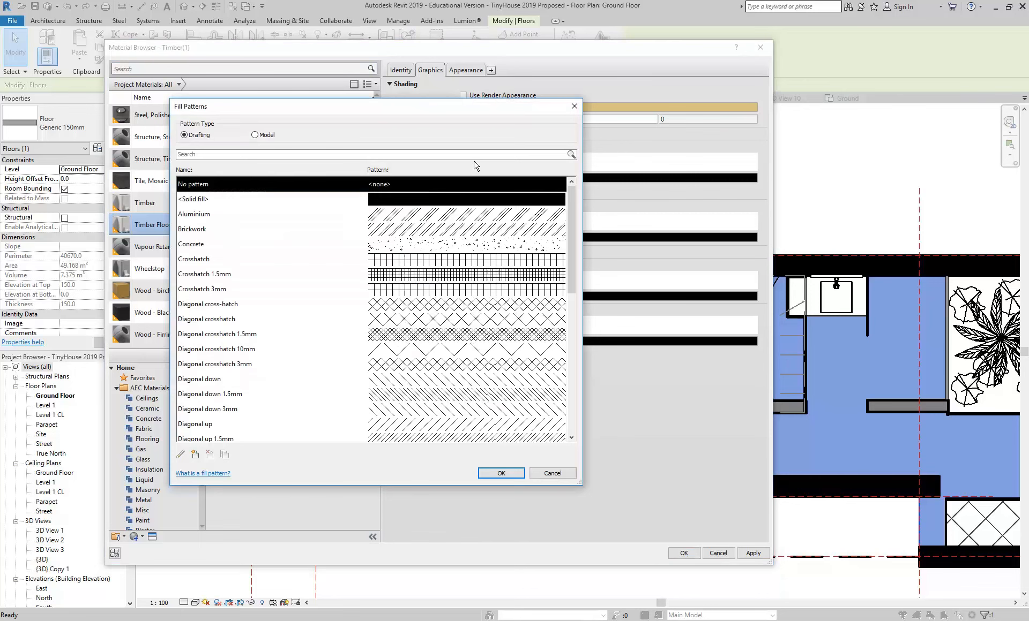
drag(421, 112, 390, 187)
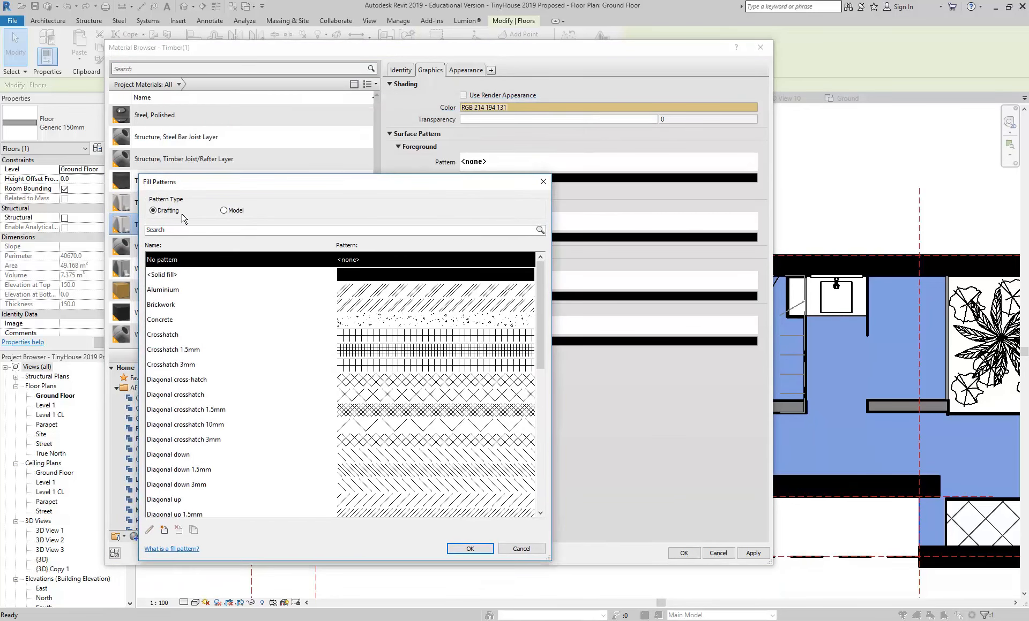
click(223, 213)
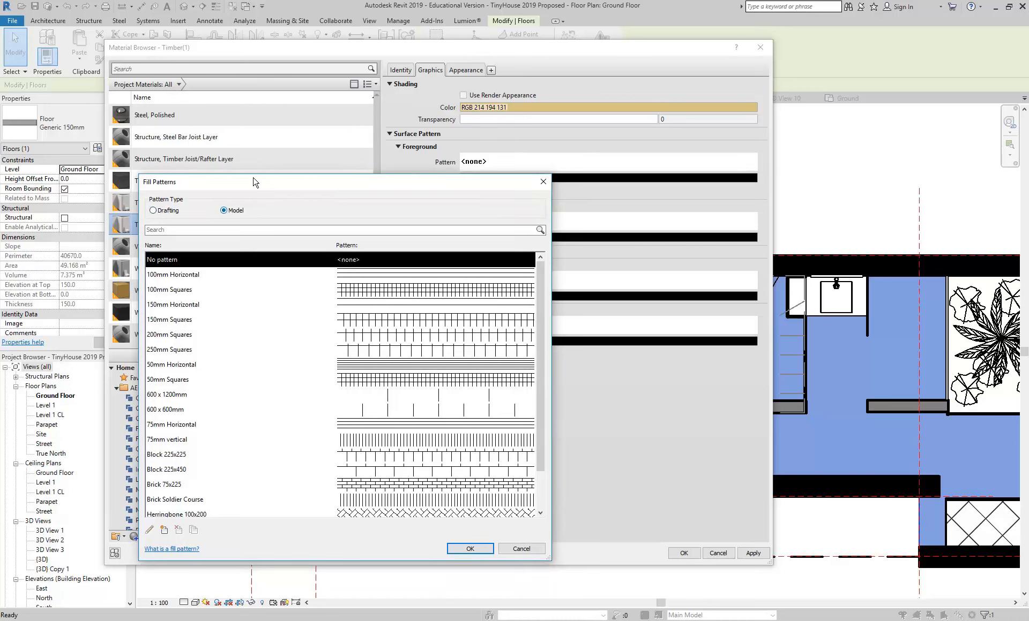
drag(262, 182, 272, 111)
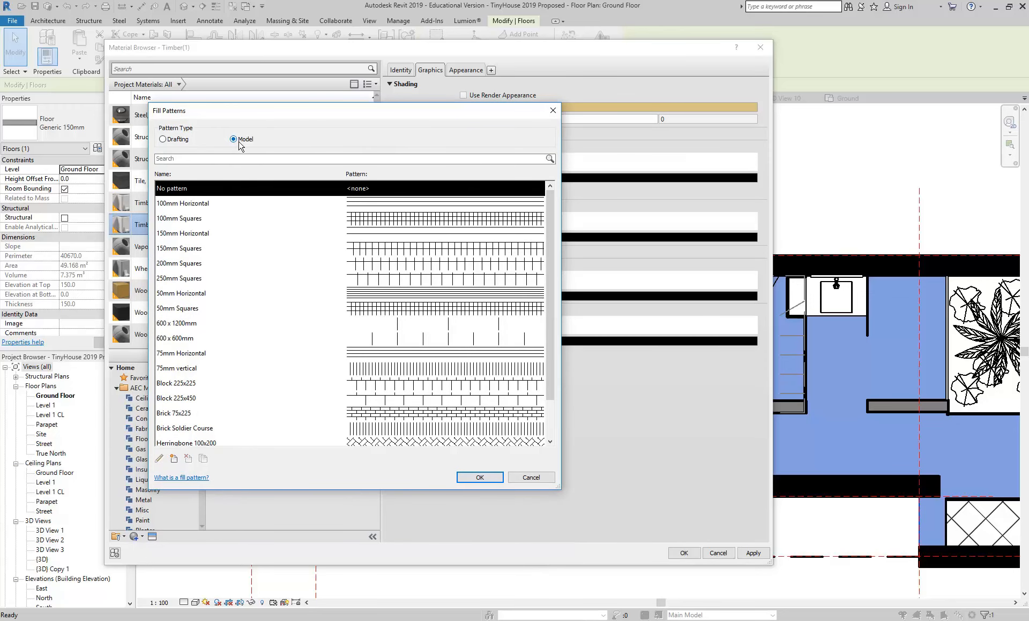
Step: Compare the 100mm Horizontal, 150mm Horizontal and 75mm vertical model patterns as candidates for the floorboards
click(181, 204)
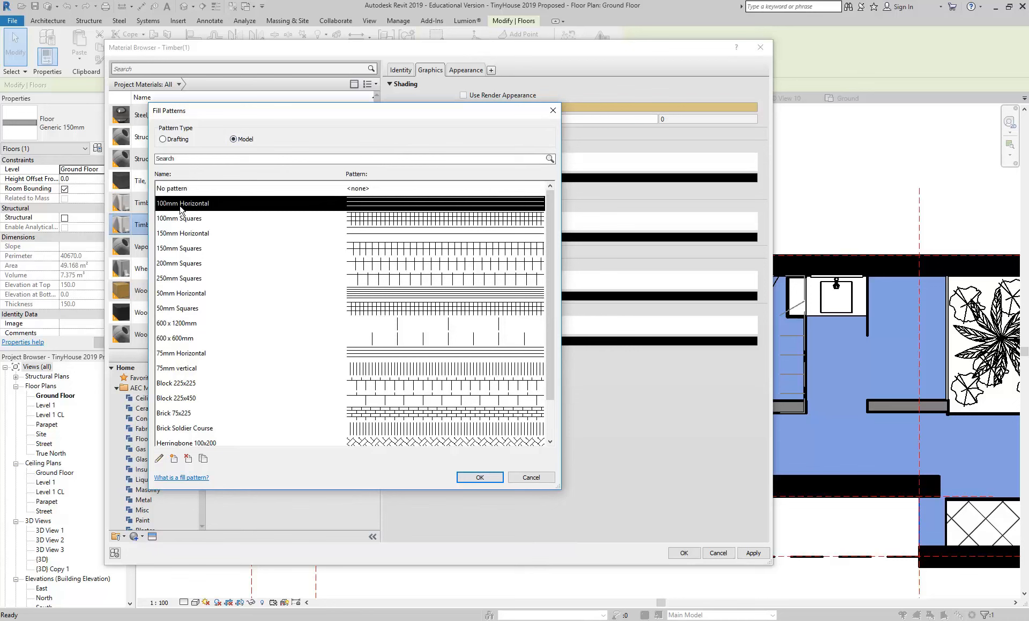
click(186, 236)
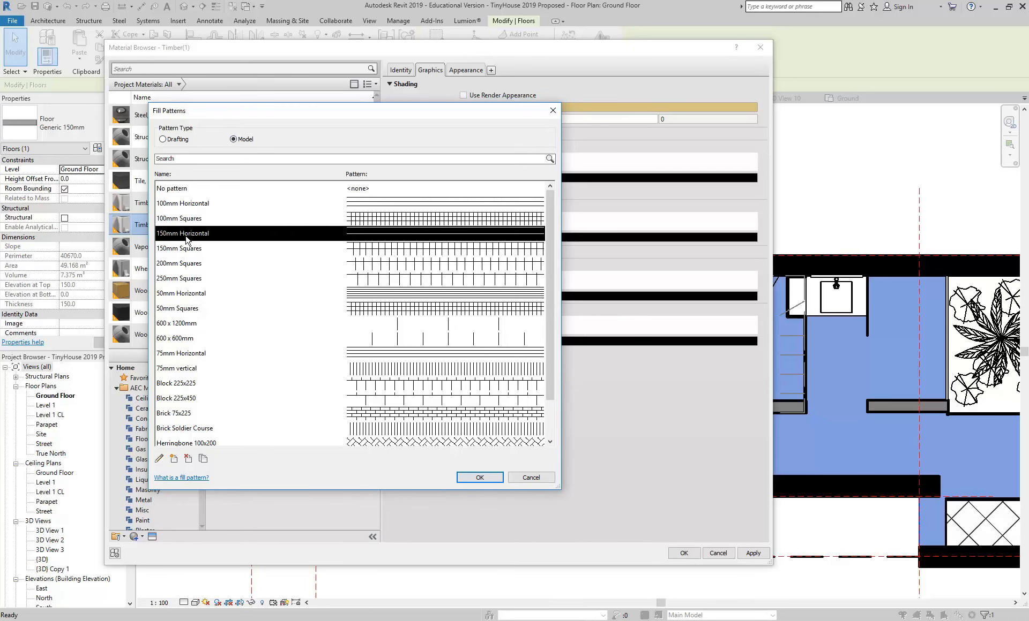
click(186, 209)
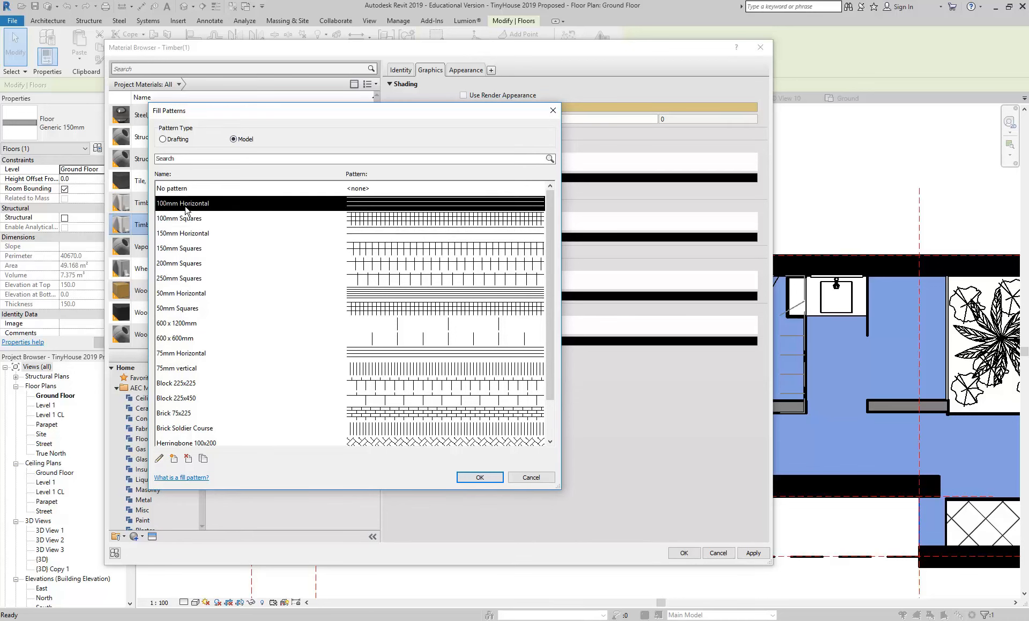
click(190, 239)
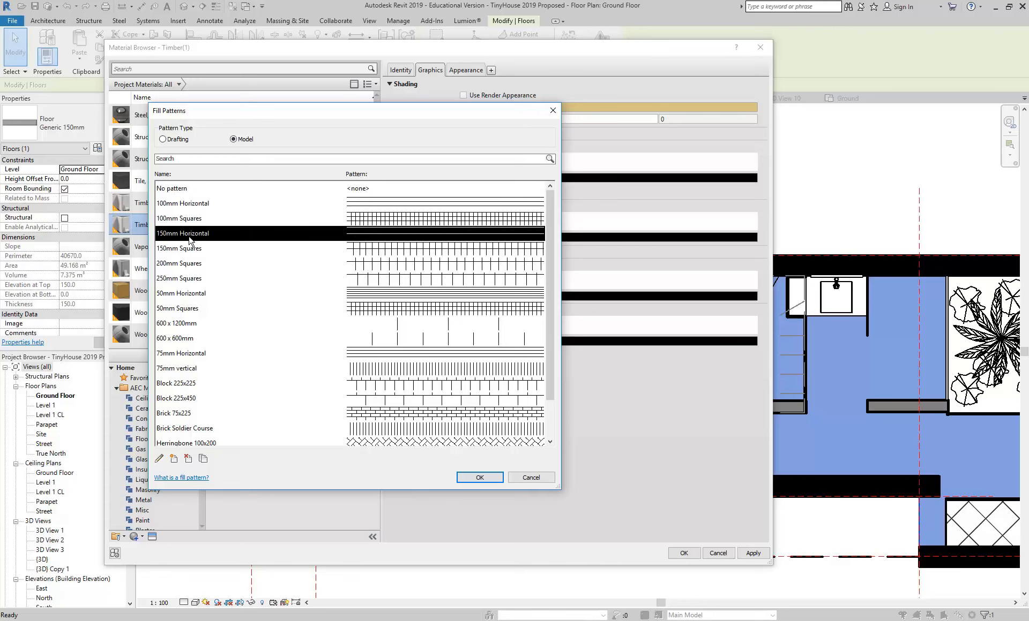
click(179, 374)
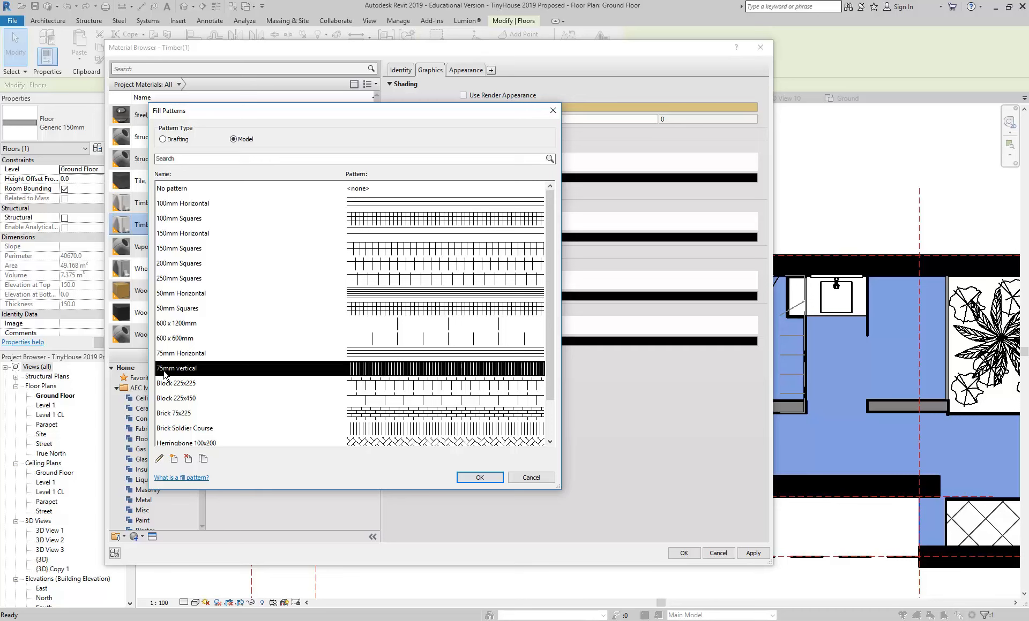
click(175, 238)
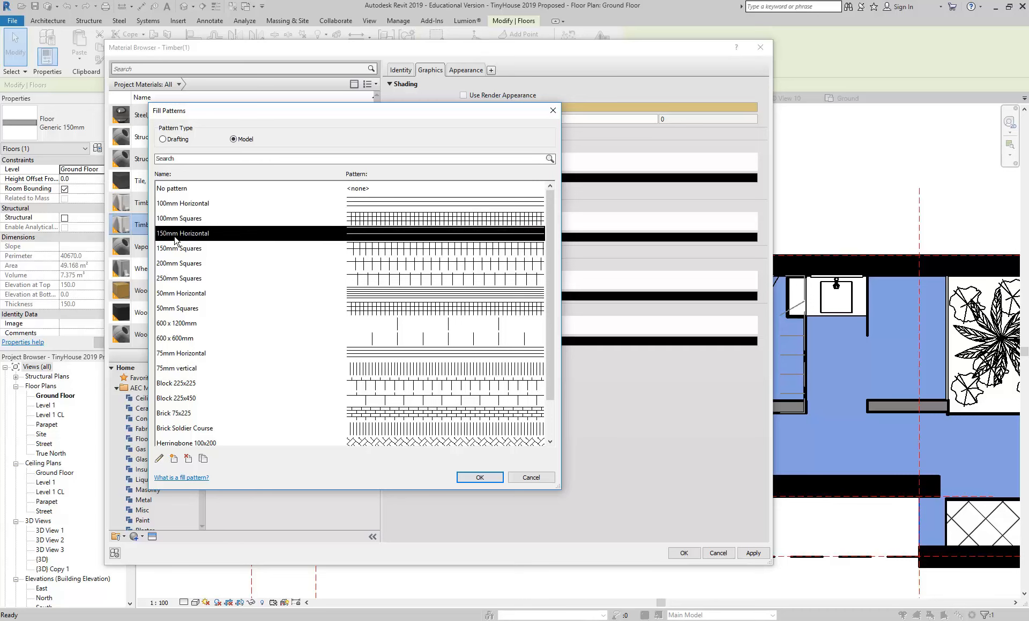
click(176, 369)
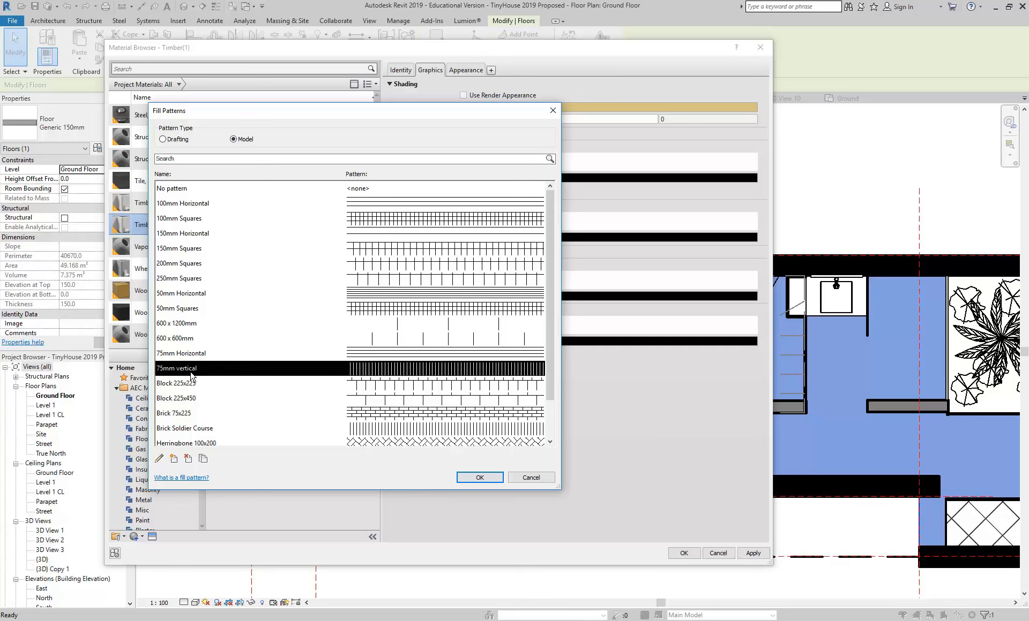
Step: Create a basic model surface pattern named 150mm Vertical with parallel lines at 90° and 150 mm line spacing
click(174, 459)
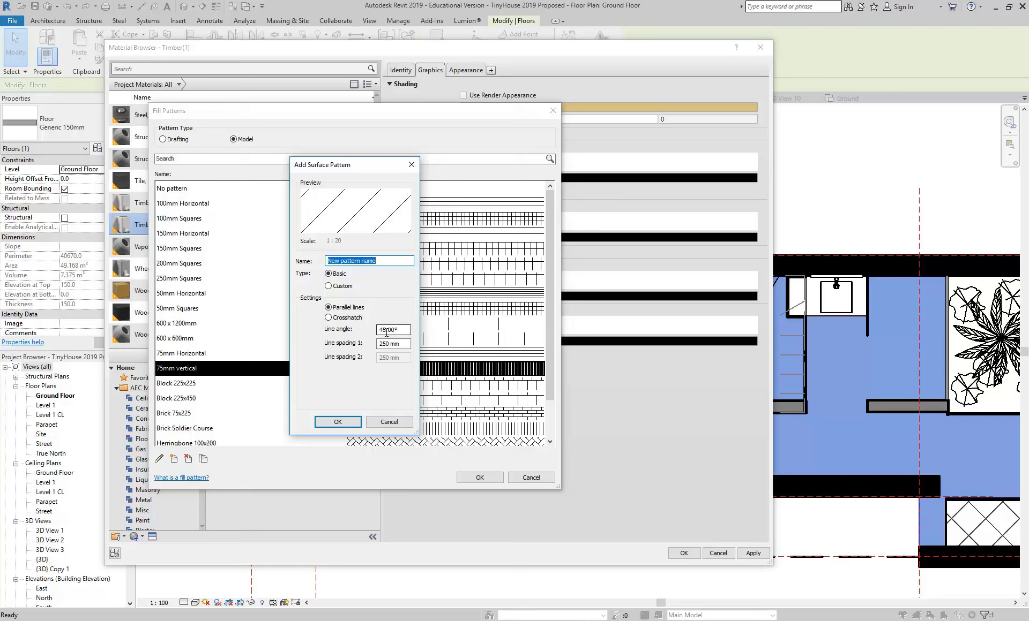
key(Tab)
key(Tab)
key(Tab)
text(9)
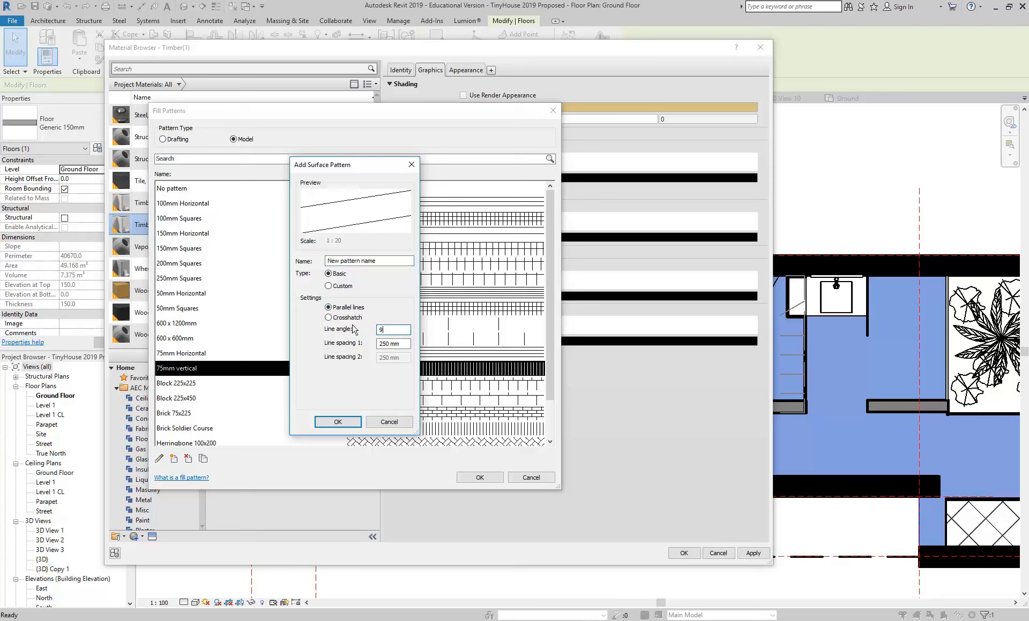
text(0)
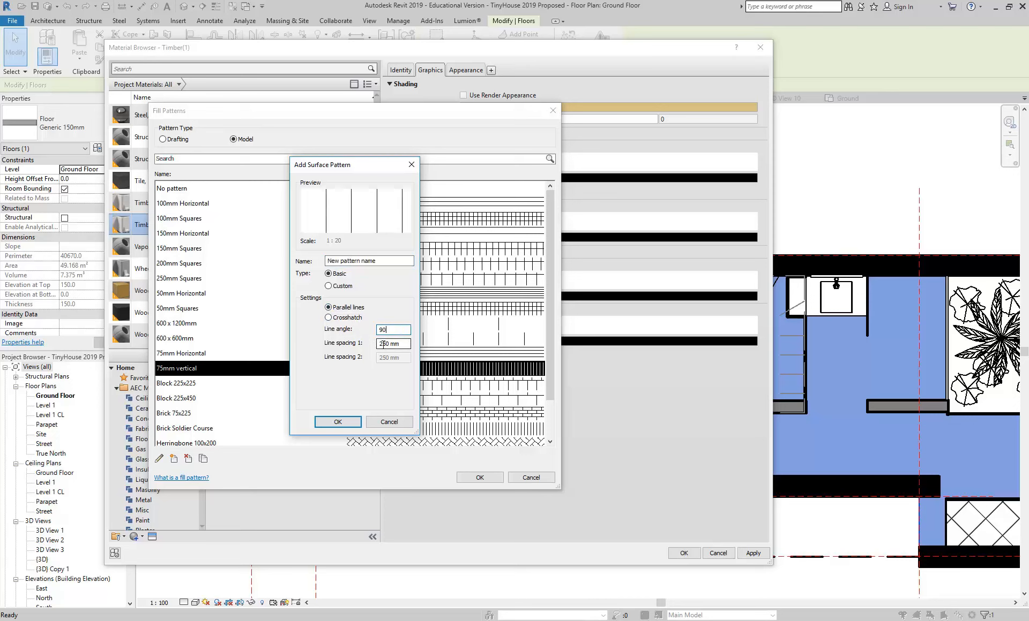
drag(382, 343, 354, 343)
text(1)
drag(391, 261, 290, 262)
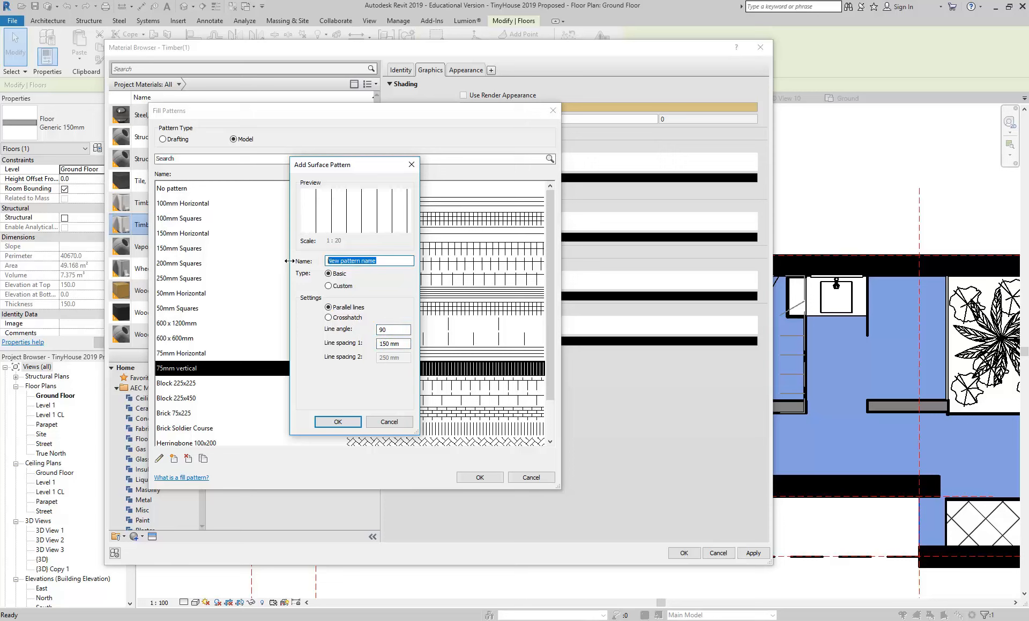
text(150mm Vertic)
click(338, 421)
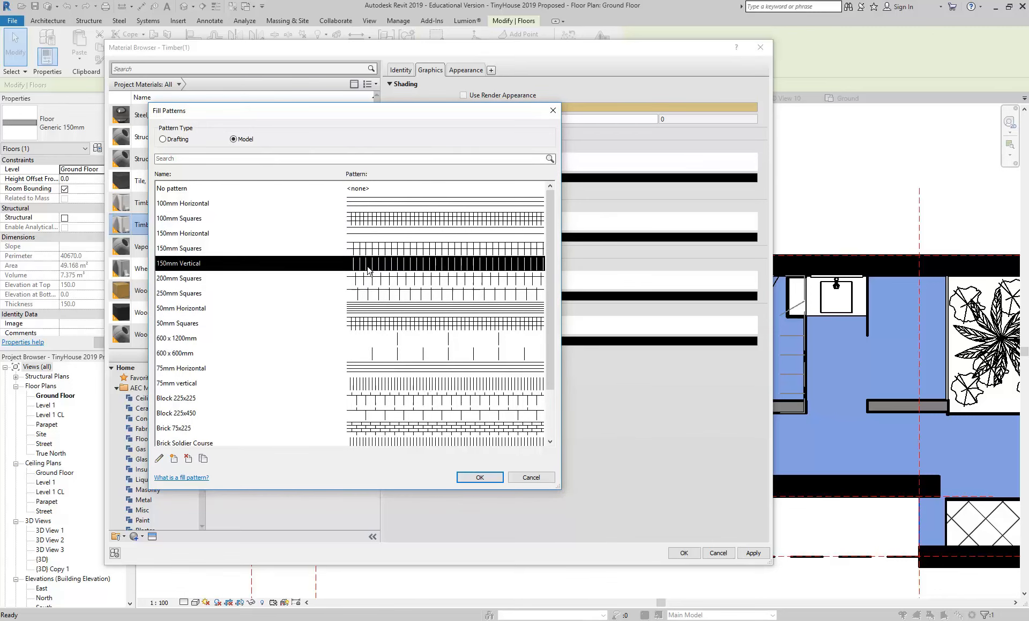
Step: Assign the 150mm Vertical pattern to the material's surface foreground and apply the Timber Floorboards type to the ground floor slab
click(475, 478)
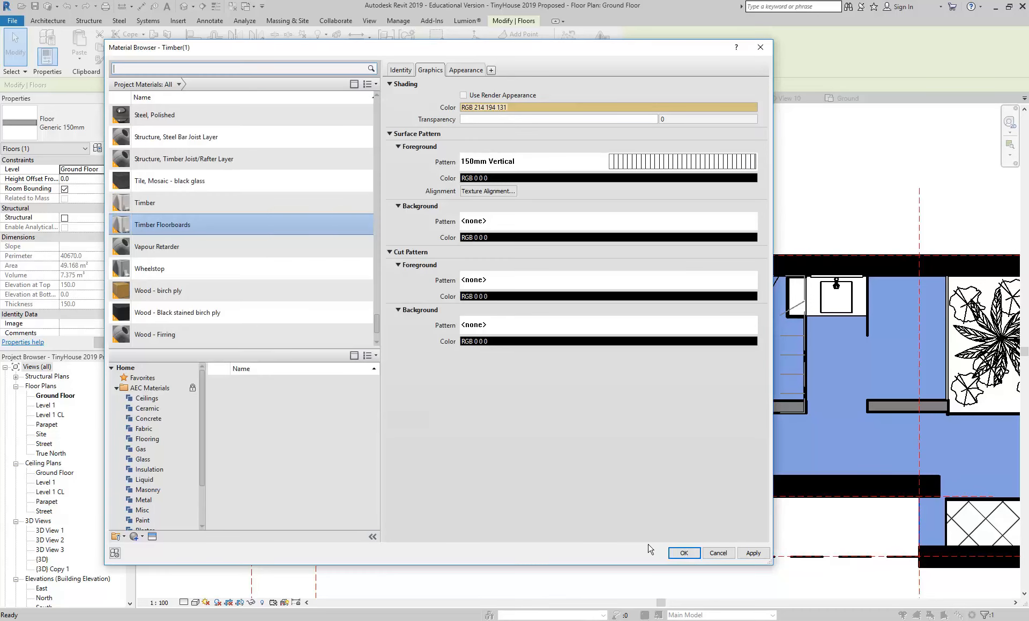
click(684, 555)
click(520, 506)
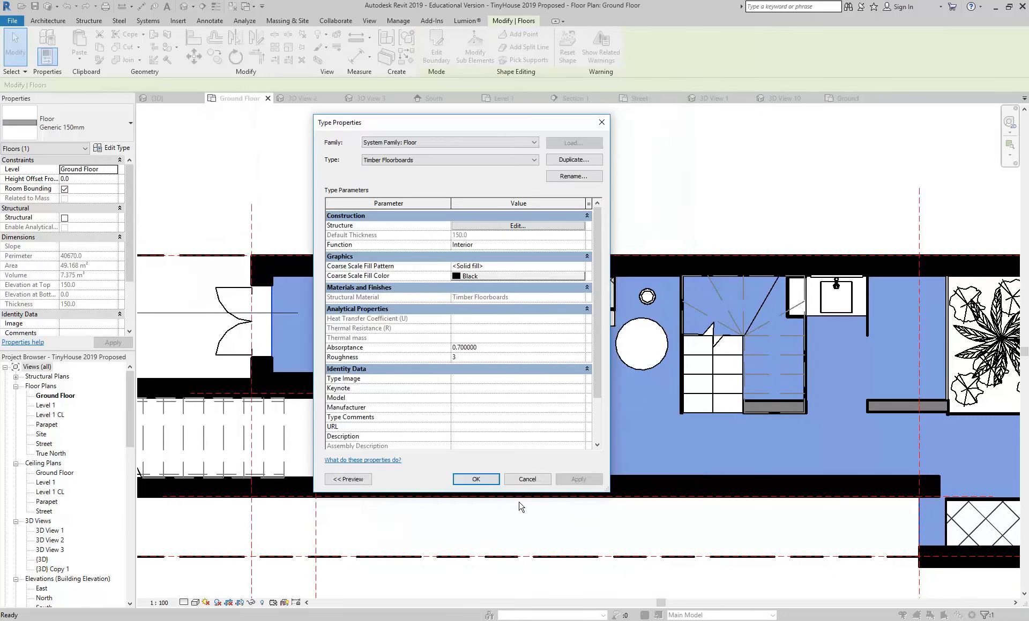
click(475, 478)
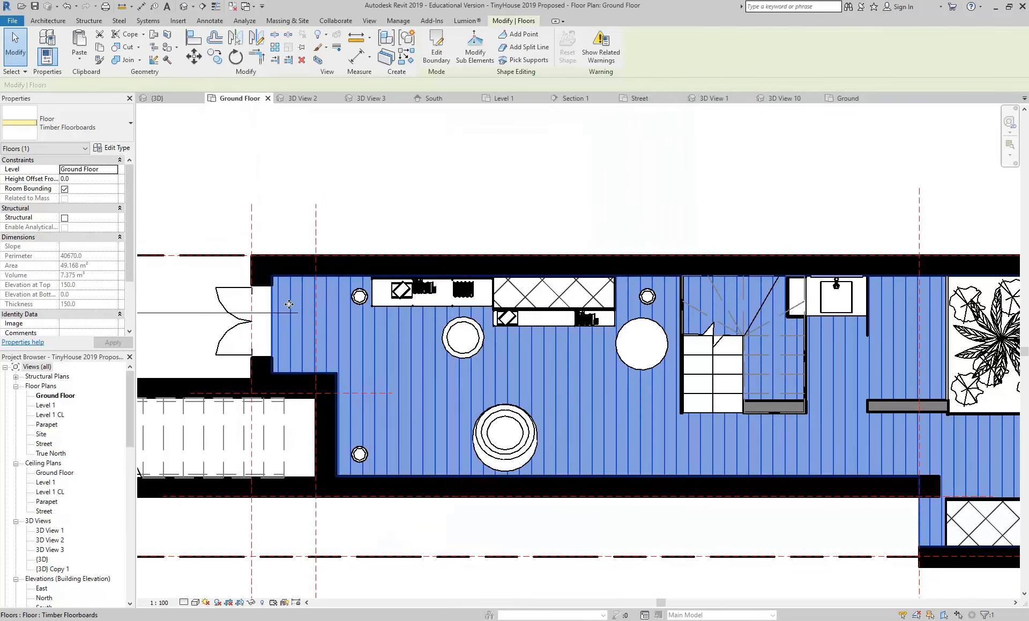
scroll(289, 304, up, 3)
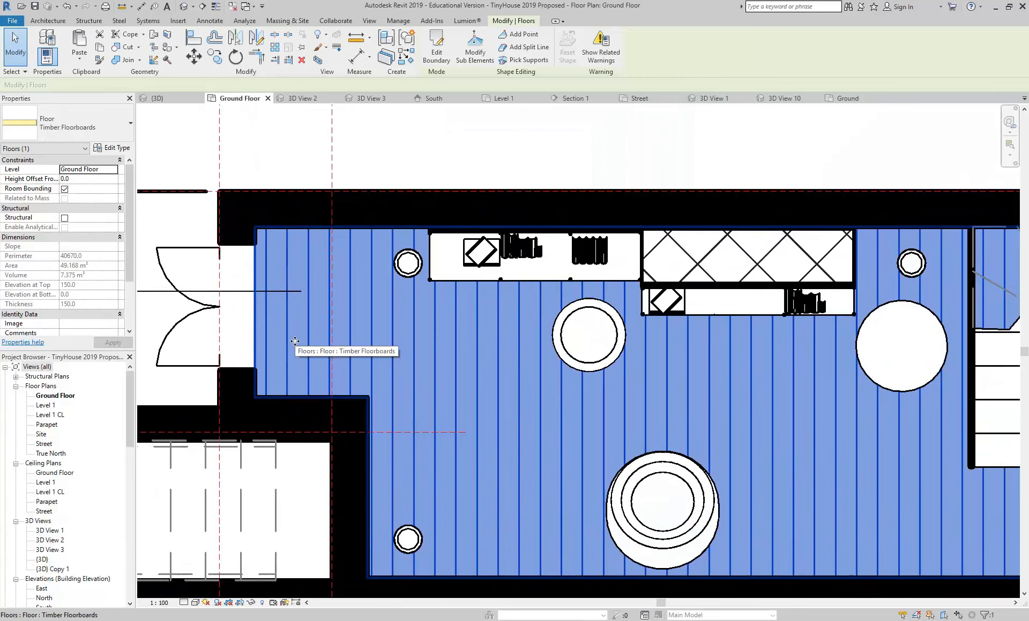
scroll(295, 341, down, 3)
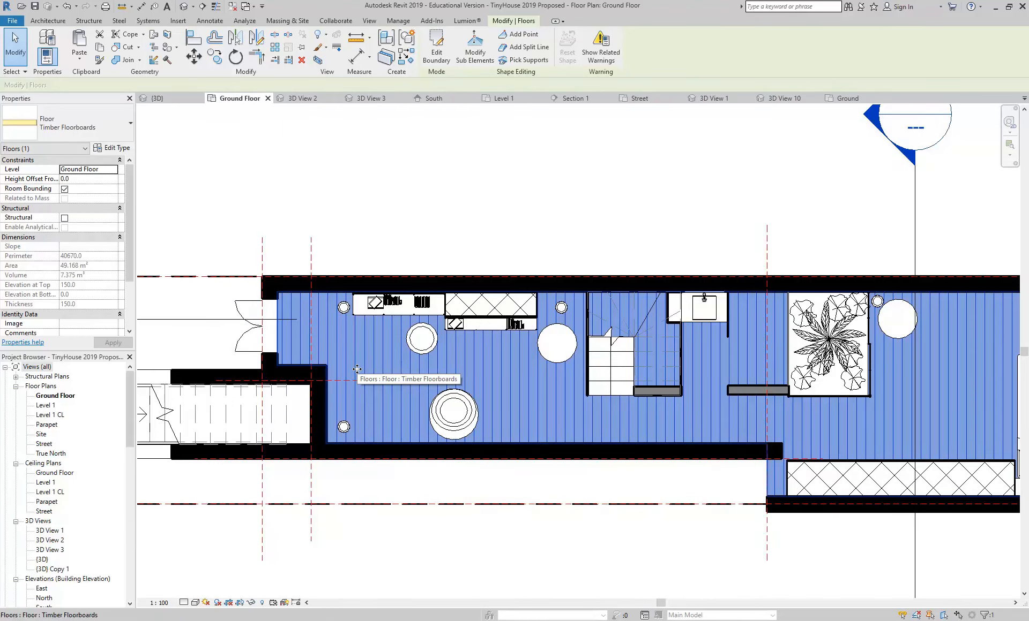
click(381, 245)
Step: Create a perspective camera view from the entrance end of the ground floor, looking along the house past its far end wall
click(192, 6)
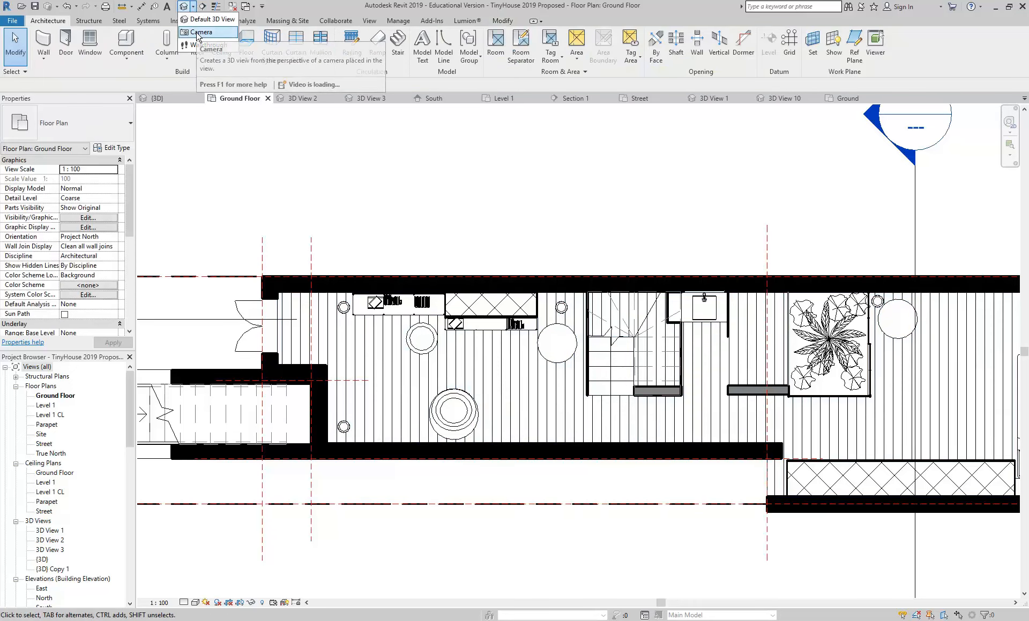
click(198, 33)
click(330, 362)
middle_drag(794, 379, 537, 348)
scroll(785, 325, down, 2)
middle_drag(795, 324, 628, 308)
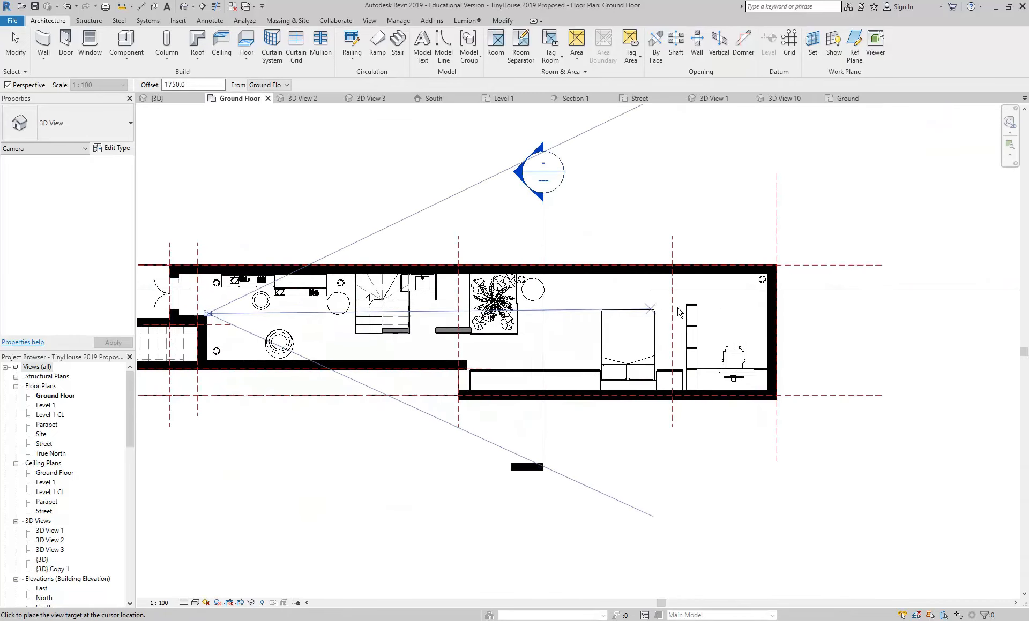
click(806, 315)
middle_drag(577, 469, 489, 441)
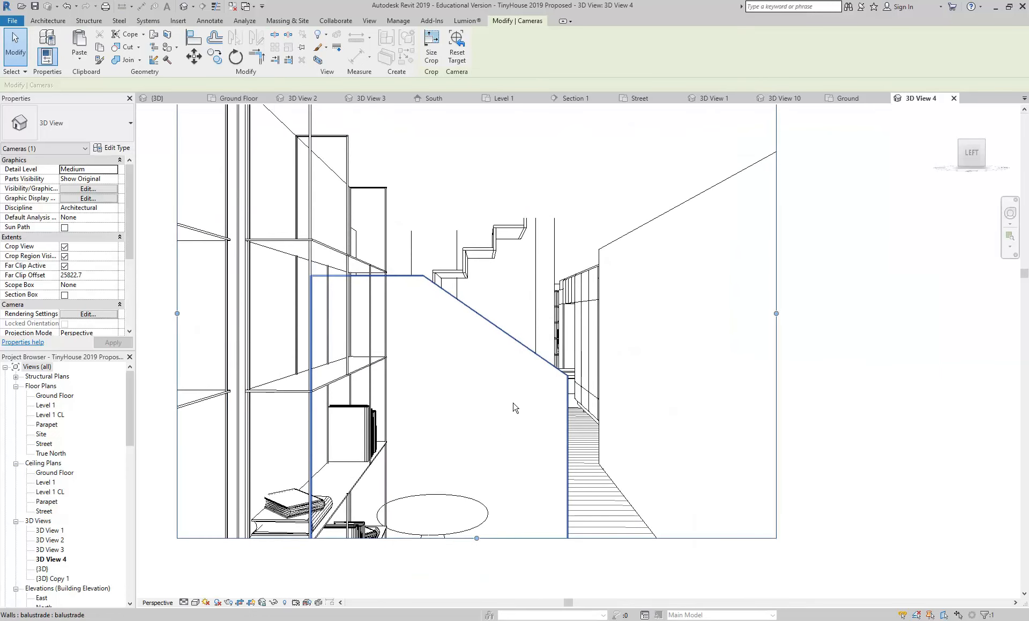
Step: Hide the balustrade wall in front of the stairs in the new camera view
click(517, 378)
right_click(518, 379)
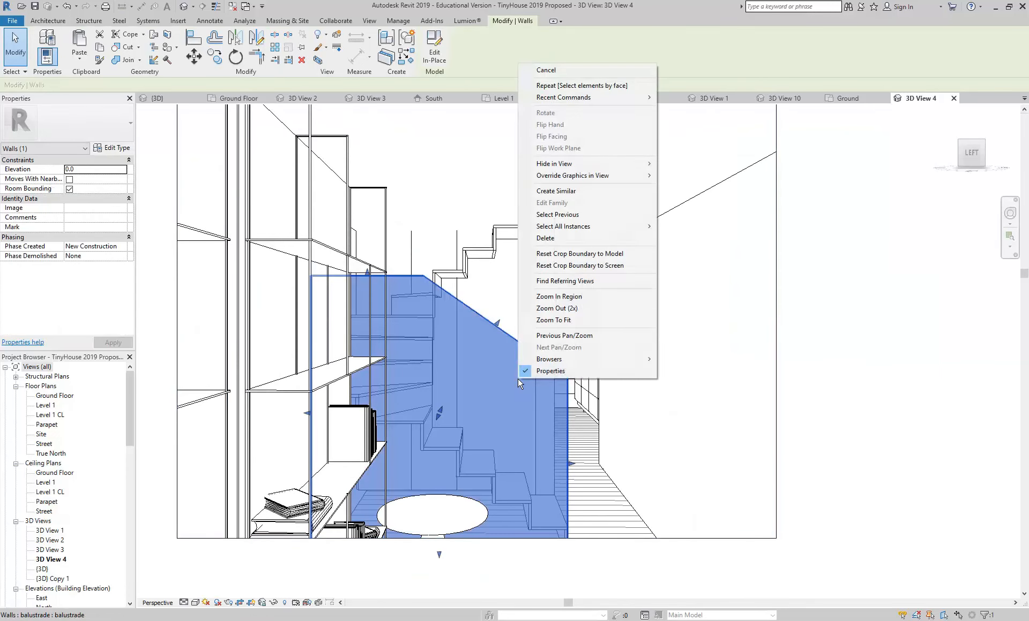
mouse_move(617, 163)
click(673, 166)
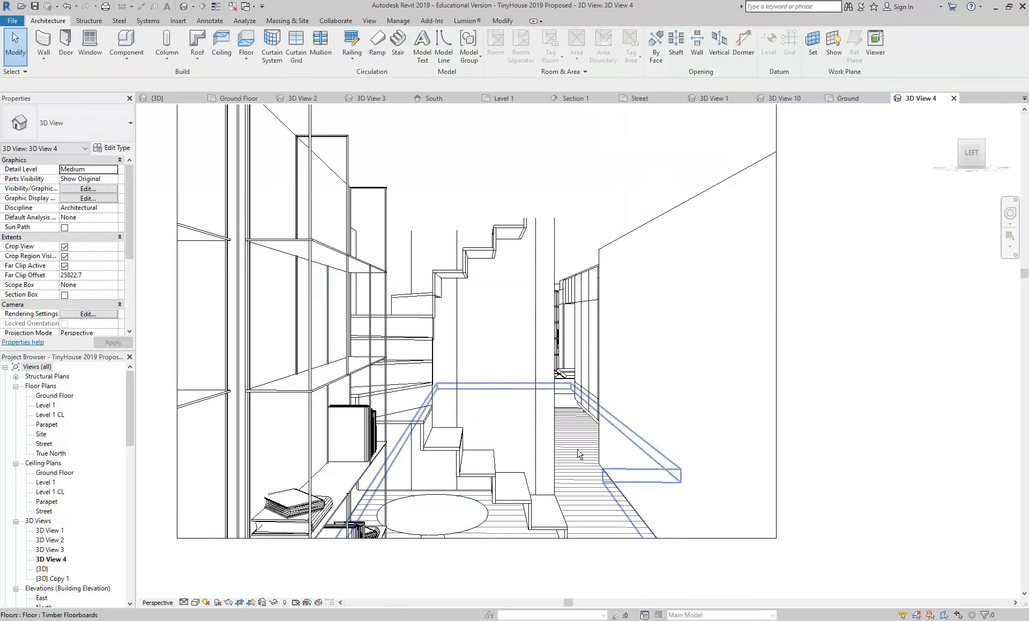
Step: Show the camera view in the Shaded visual style and examine the floorboards' colour and pattern up close
middle_drag(452, 311, 499, 340)
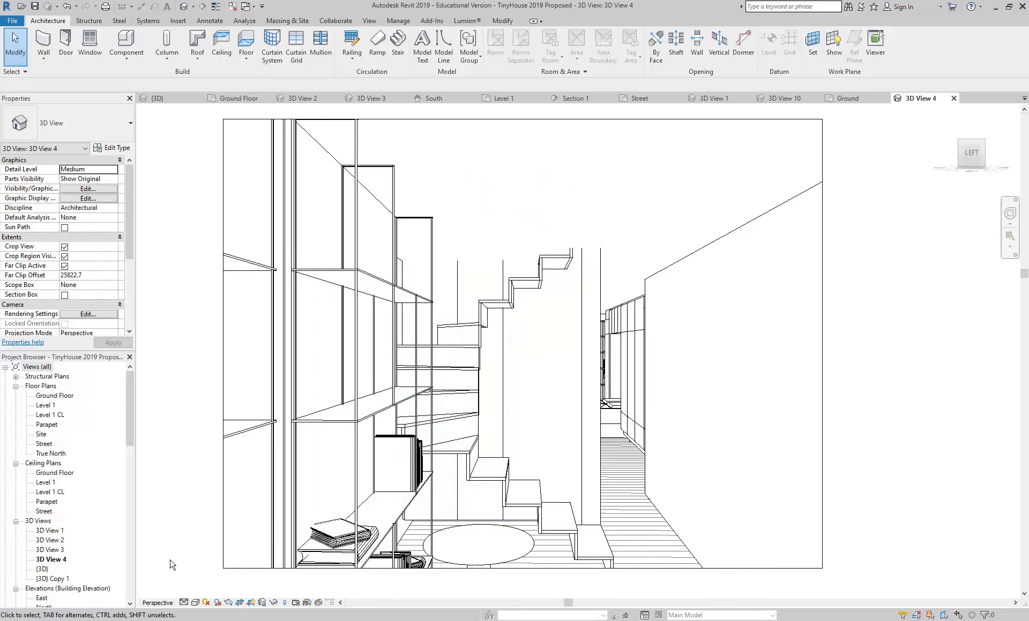
click(195, 603)
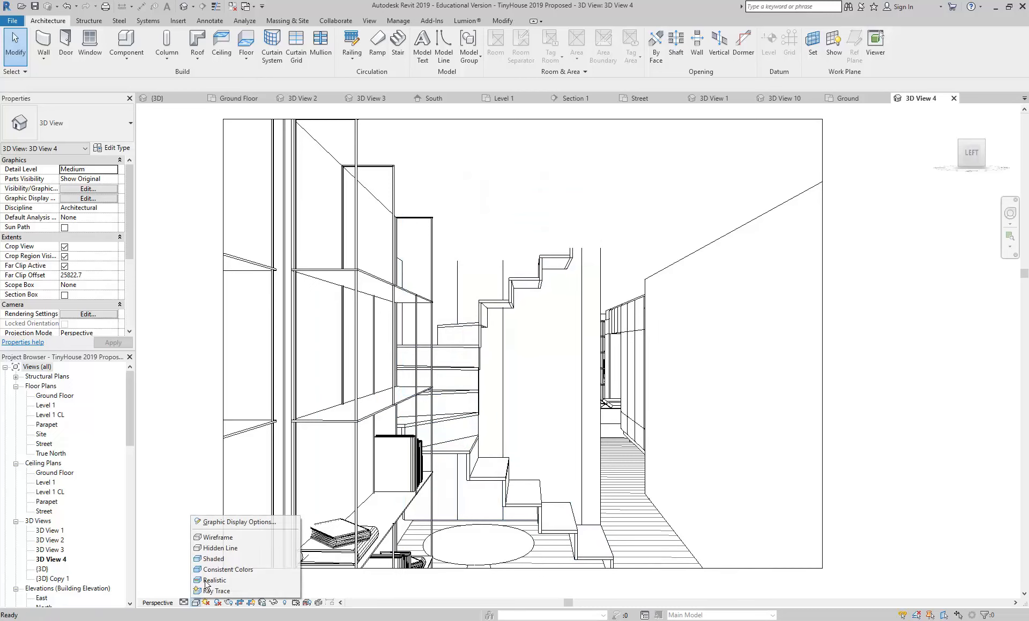
click(213, 559)
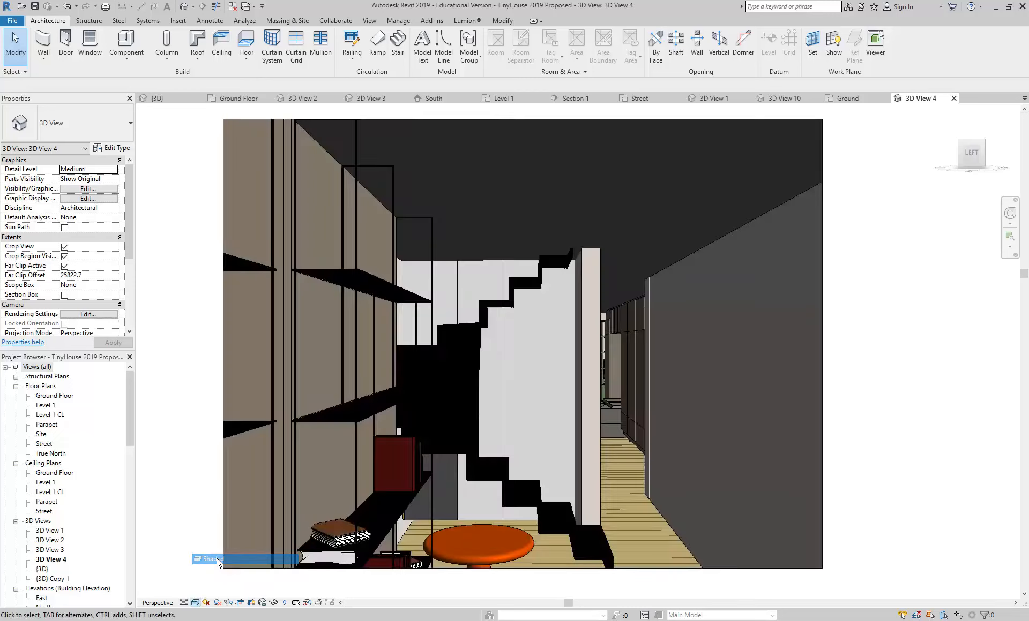
scroll(544, 434, up, 4)
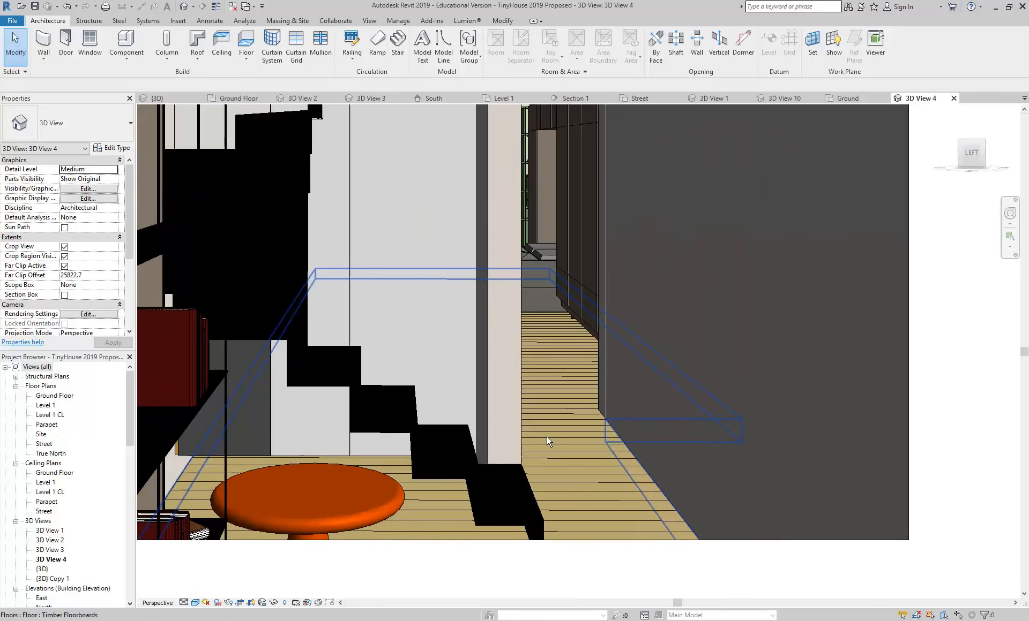
Step: Switch the camera view to the Realistic visual style and select the Timber Floorboards floor
click(195, 603)
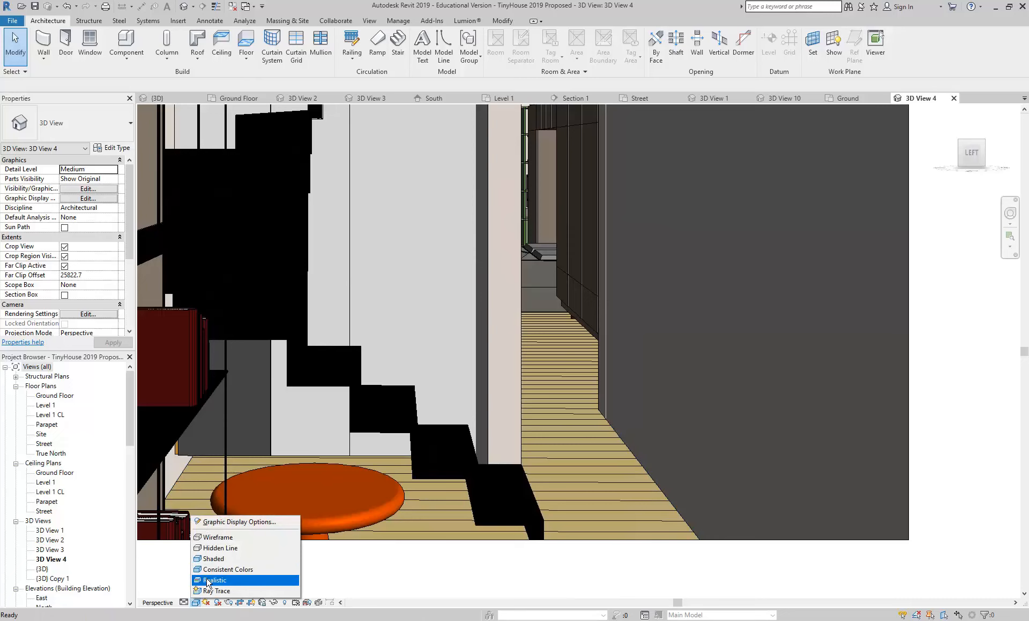
click(208, 581)
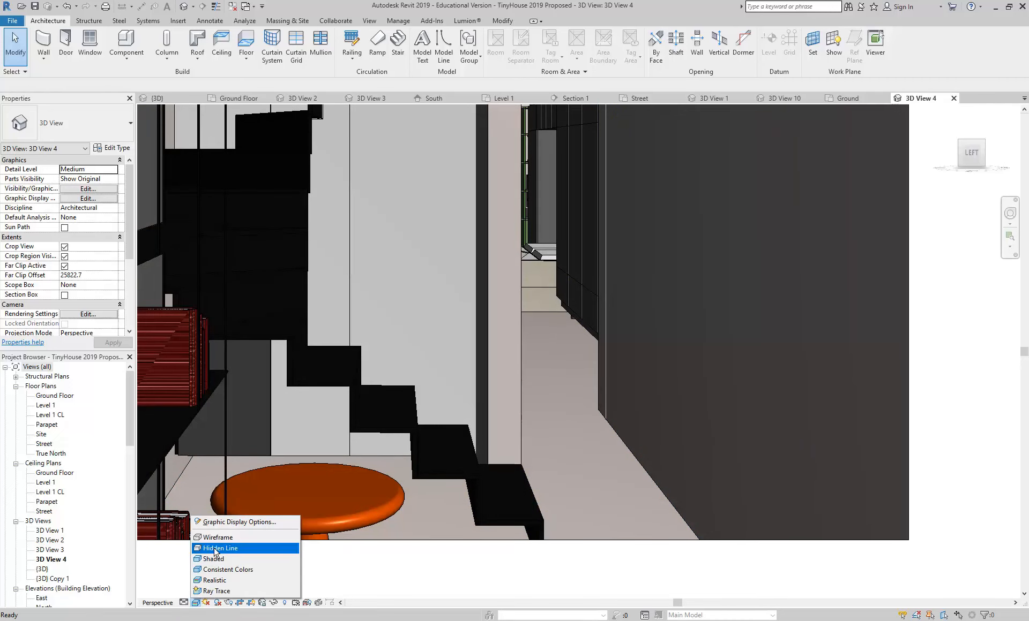
click(552, 377)
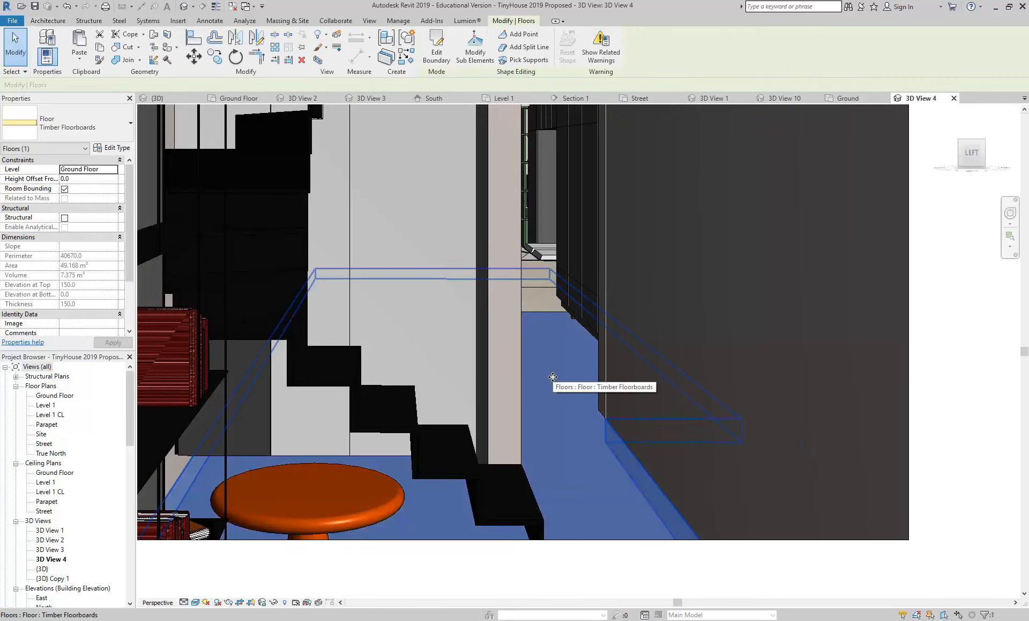
scroll(552, 377, down, 3)
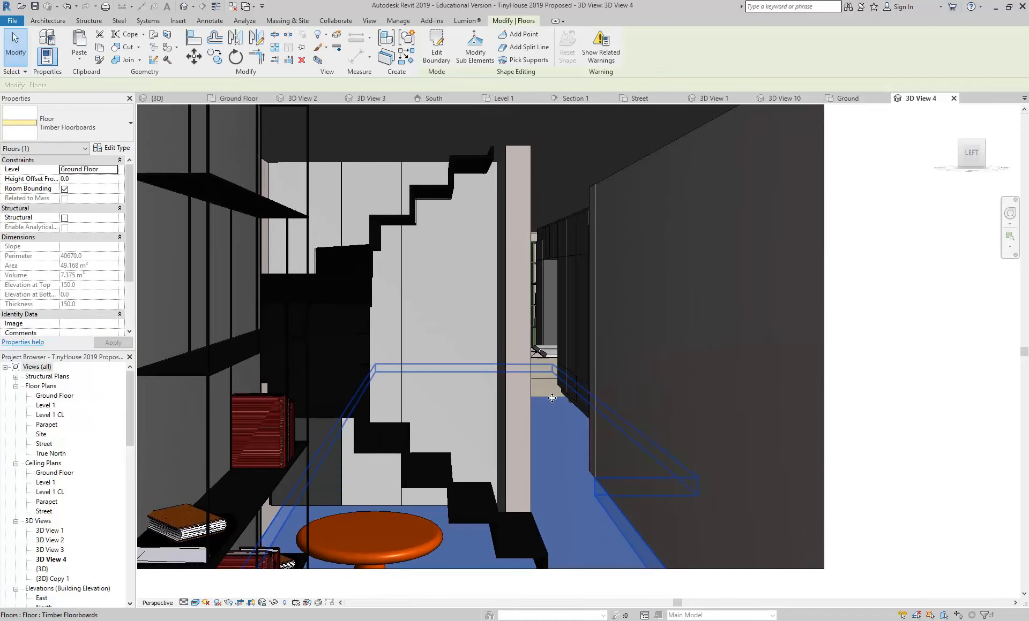
scroll(518, 432, down, 1)
middle_drag(520, 435, 542, 445)
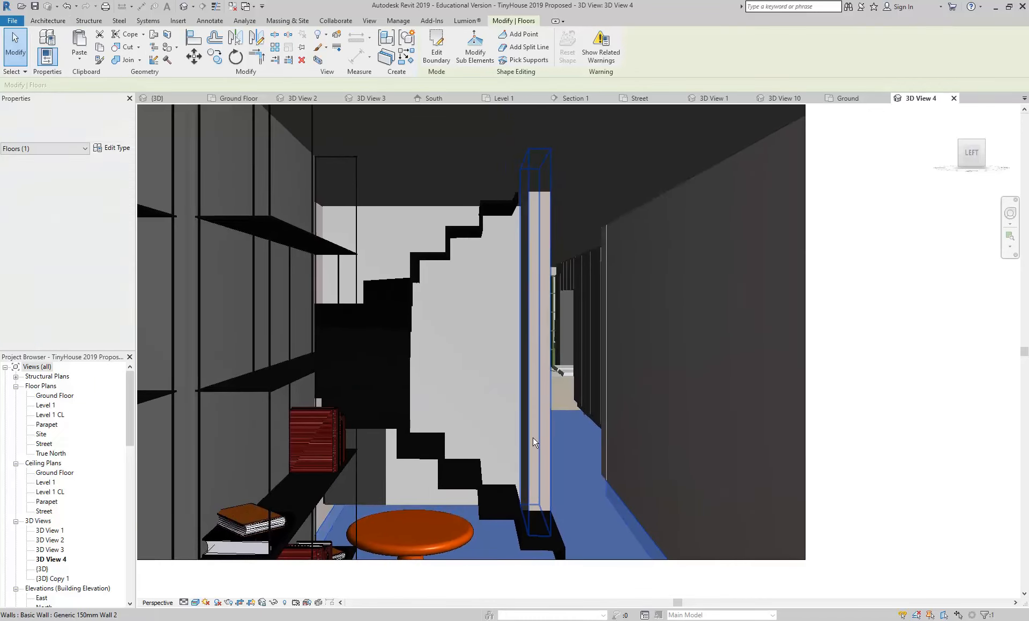
Step: Open the structural layer's Timber Floorboards material from the floor type's structure and show its appearance settings
click(111, 150)
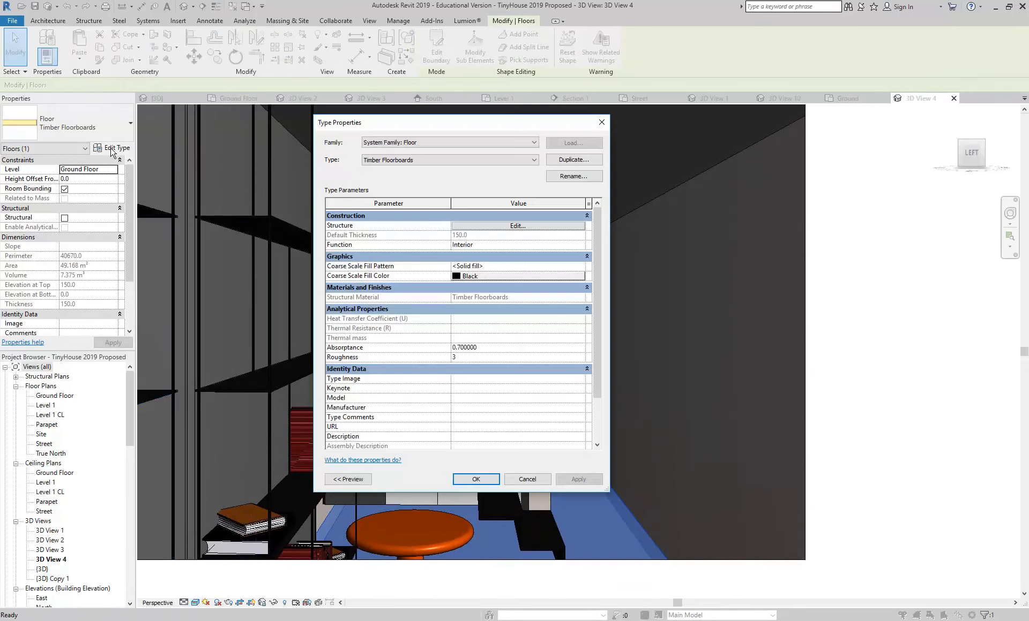
click(494, 225)
click(420, 234)
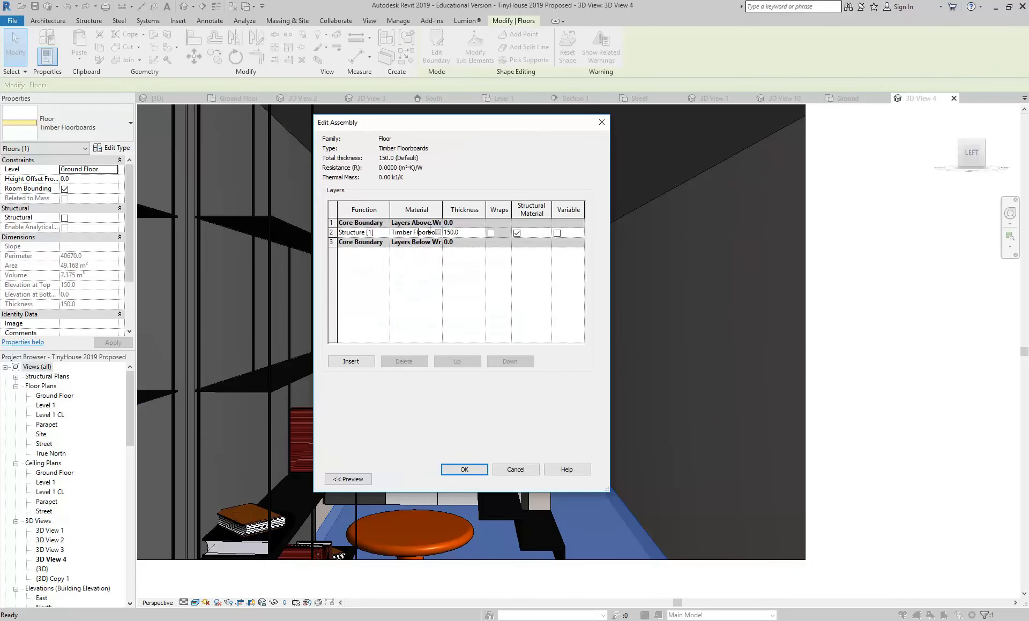
drag(442, 212, 469, 213)
click(465, 233)
click(465, 233)
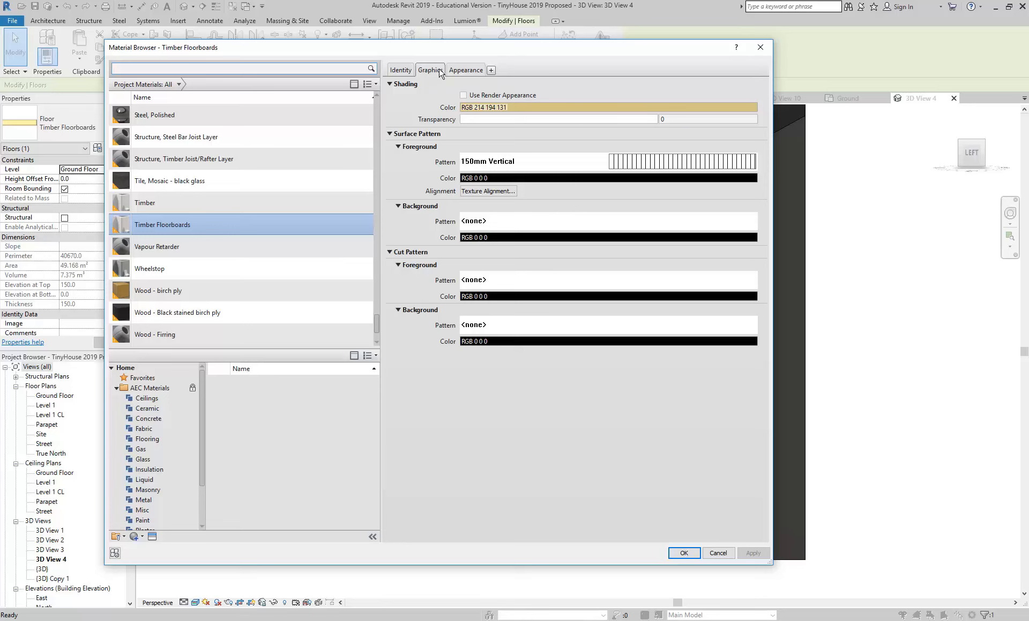
click(465, 71)
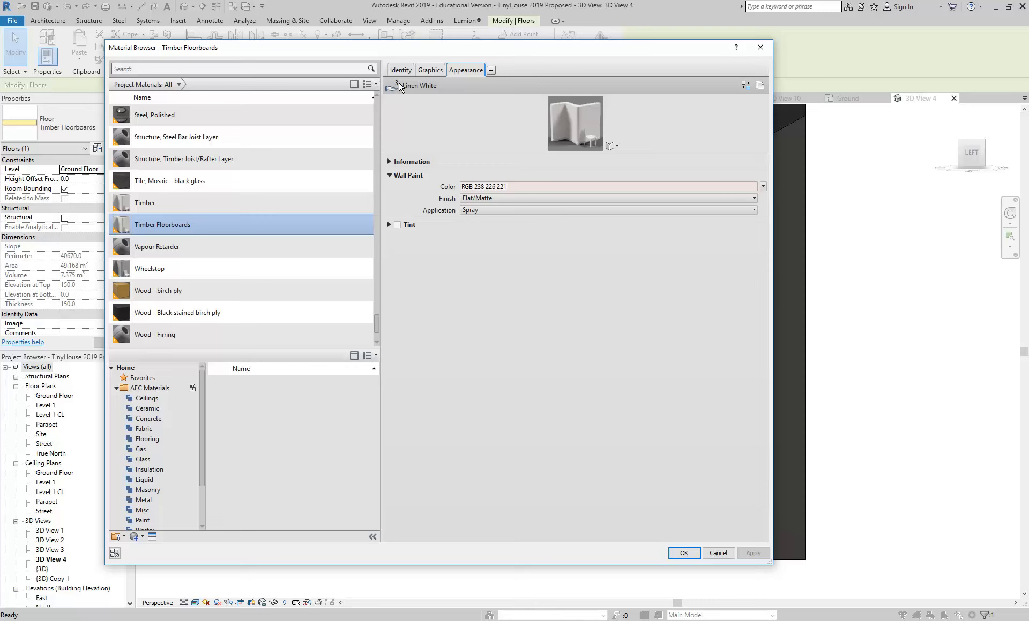
Step: Compare the Timber Floorboards appearance asset with that of Tile, Mosaic - black glass, and duplicate the Timber Floorboards asset as an independent copy
click(171, 181)
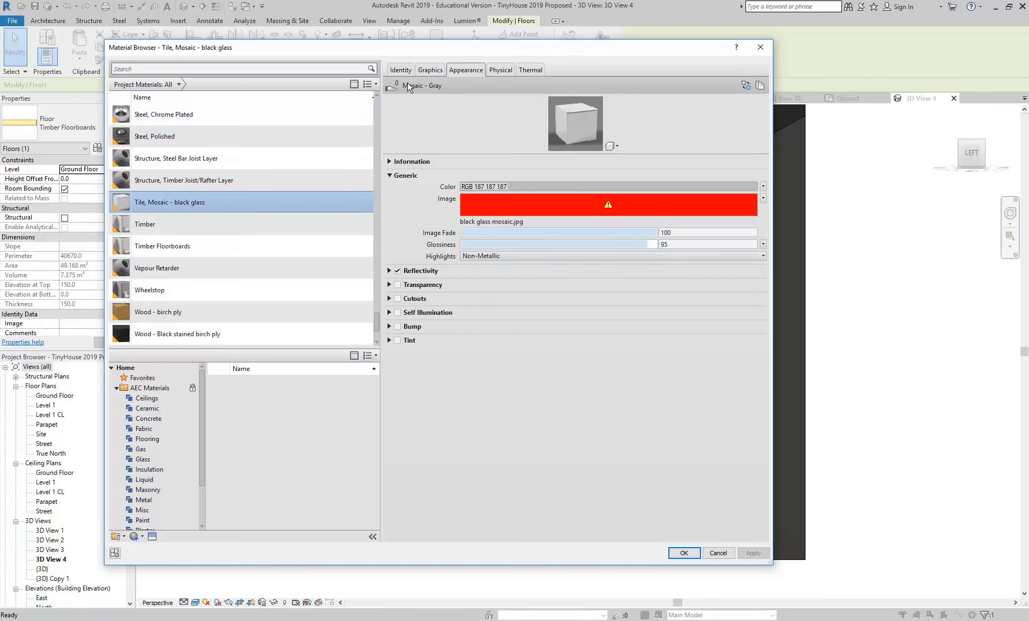
click(149, 246)
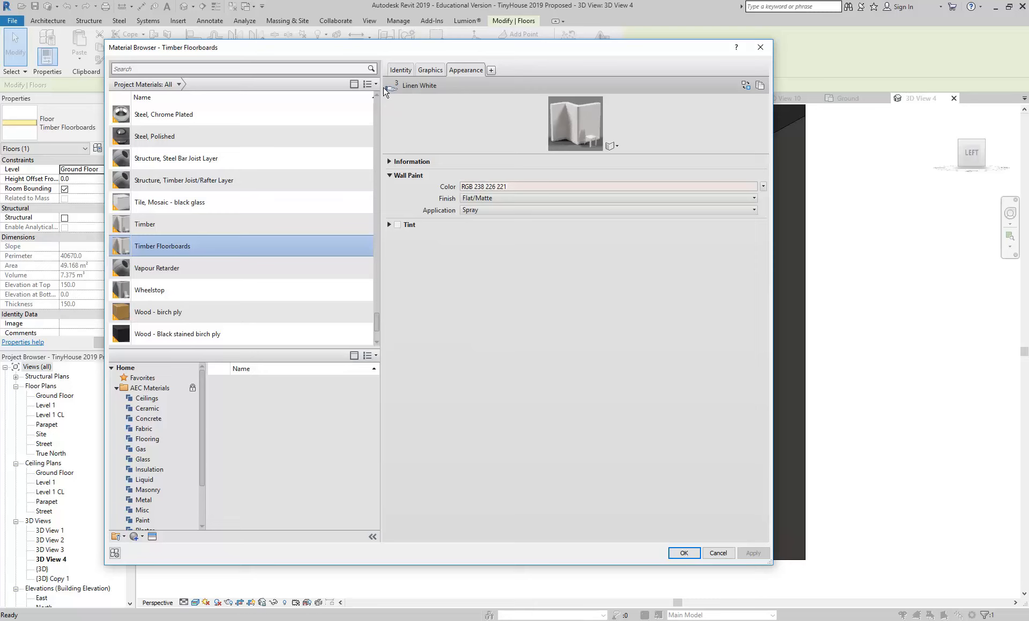
right_click(460, 74)
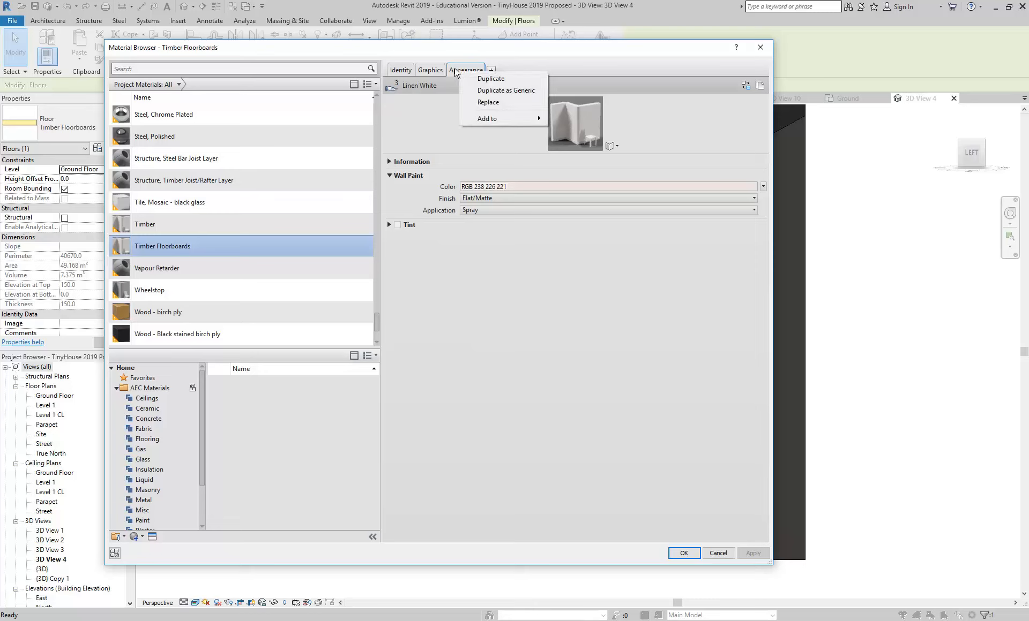
click(440, 116)
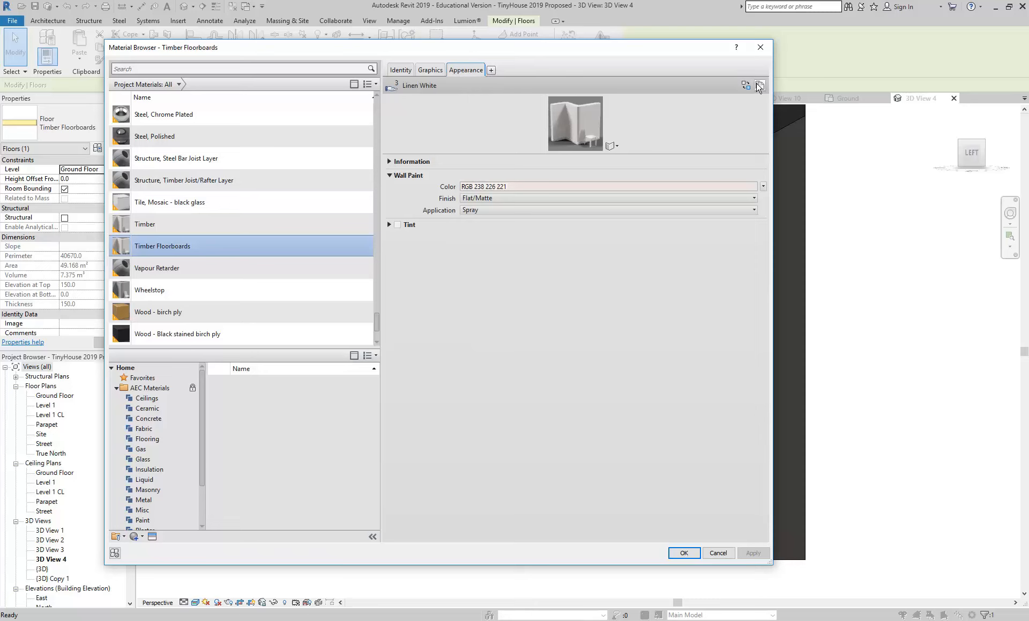
right_click(468, 75)
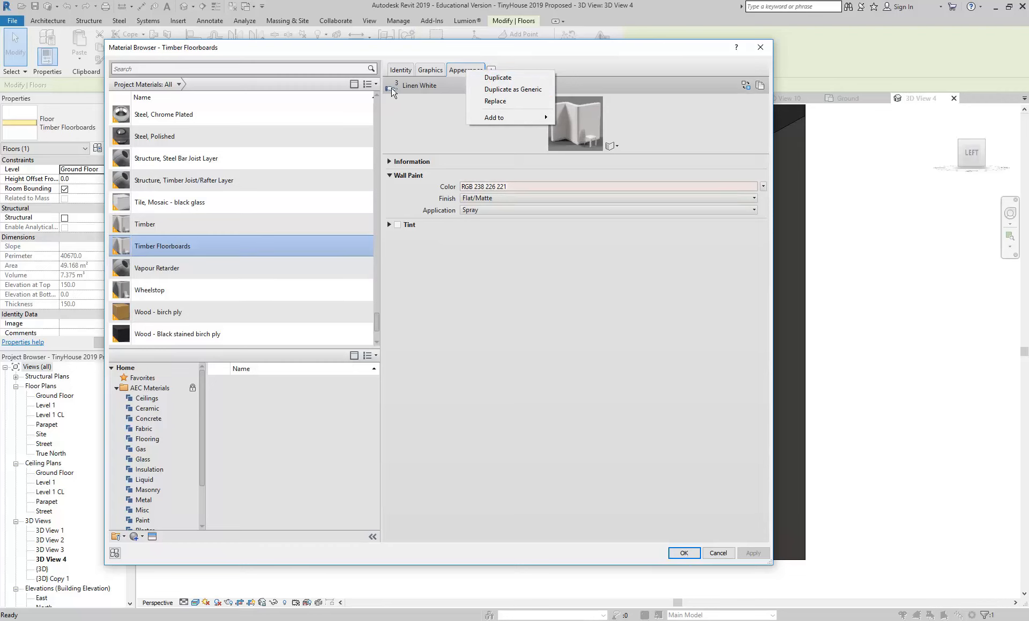
click(500, 80)
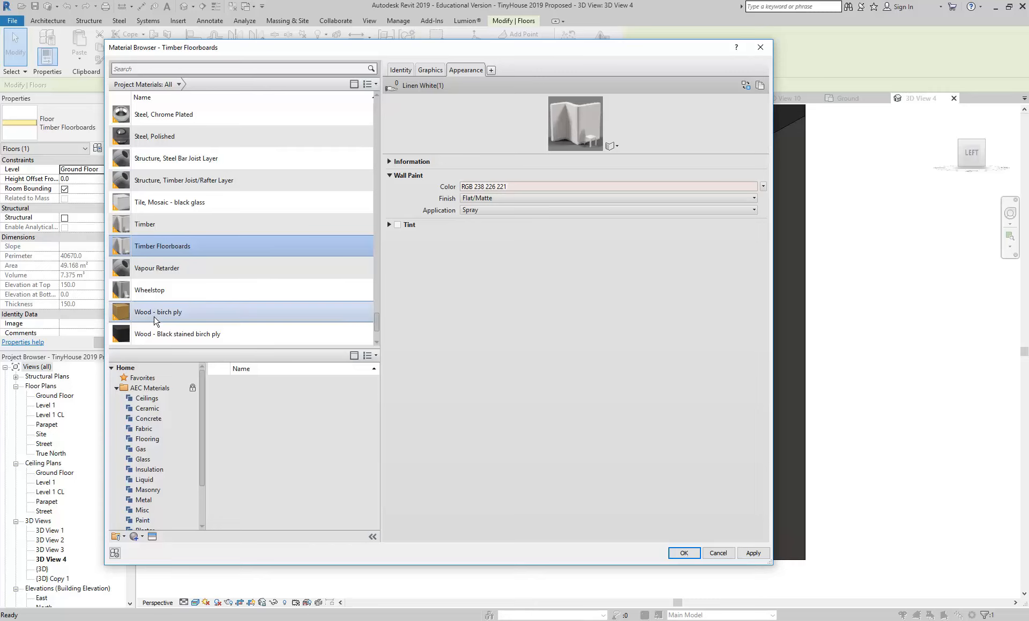
Step: Examine which appearance assets the Timber and Finish materials use, and return to the Timber Floorboards material
click(146, 224)
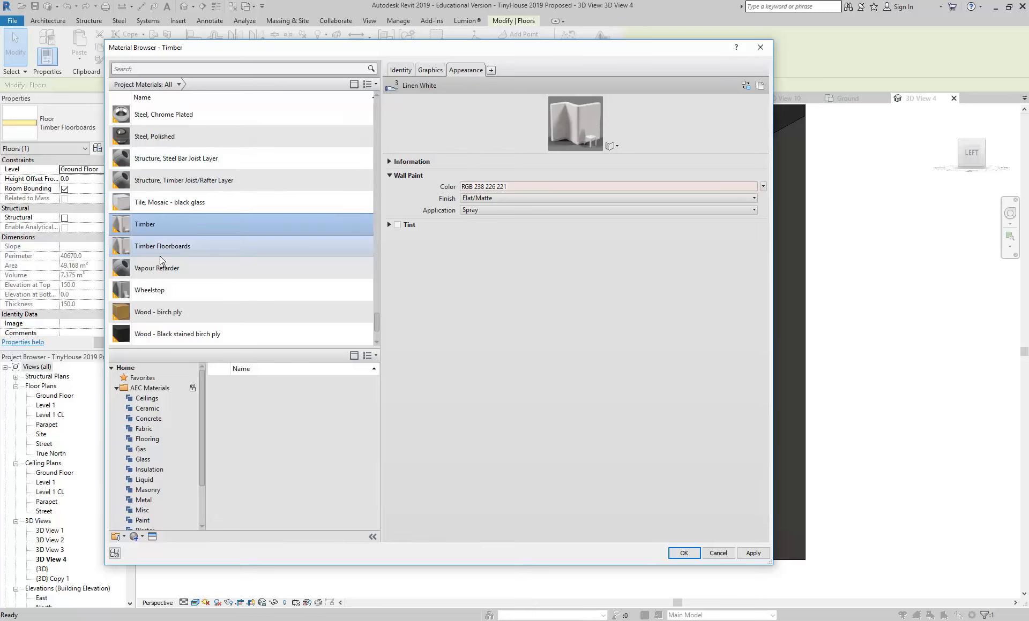
scroll(152, 190, up, 1)
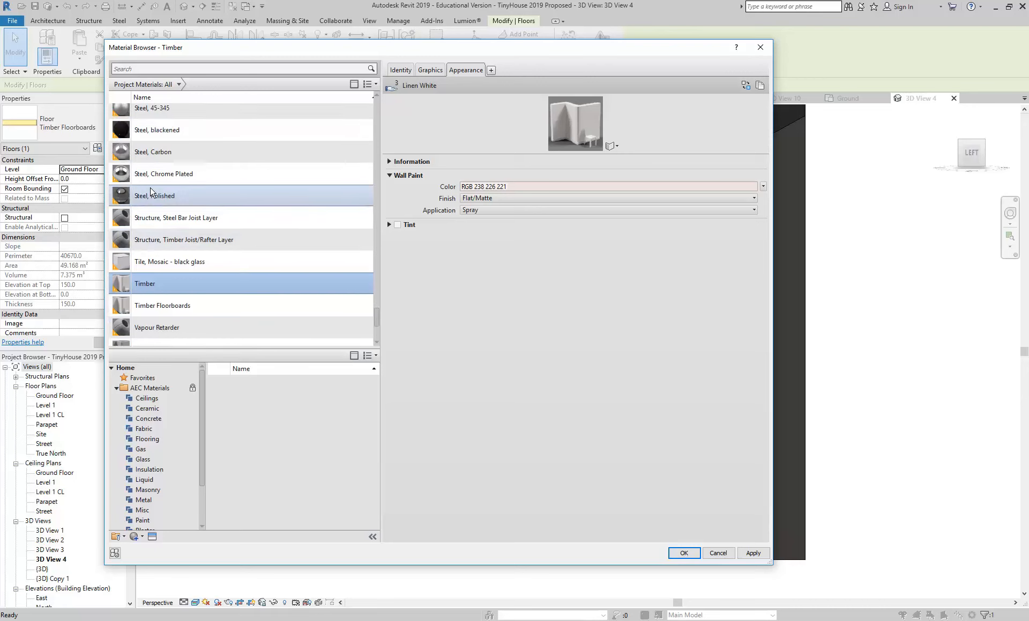
scroll(152, 155, up, 3)
scroll(163, 291, up, 2)
scroll(159, 271, up, 10)
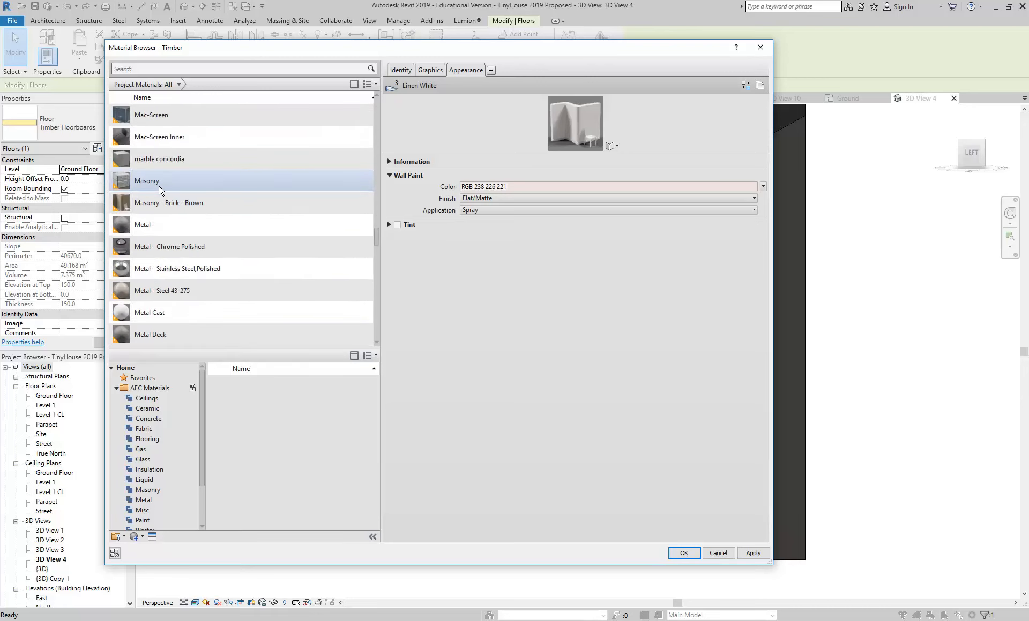
scroll(155, 257, up, 5)
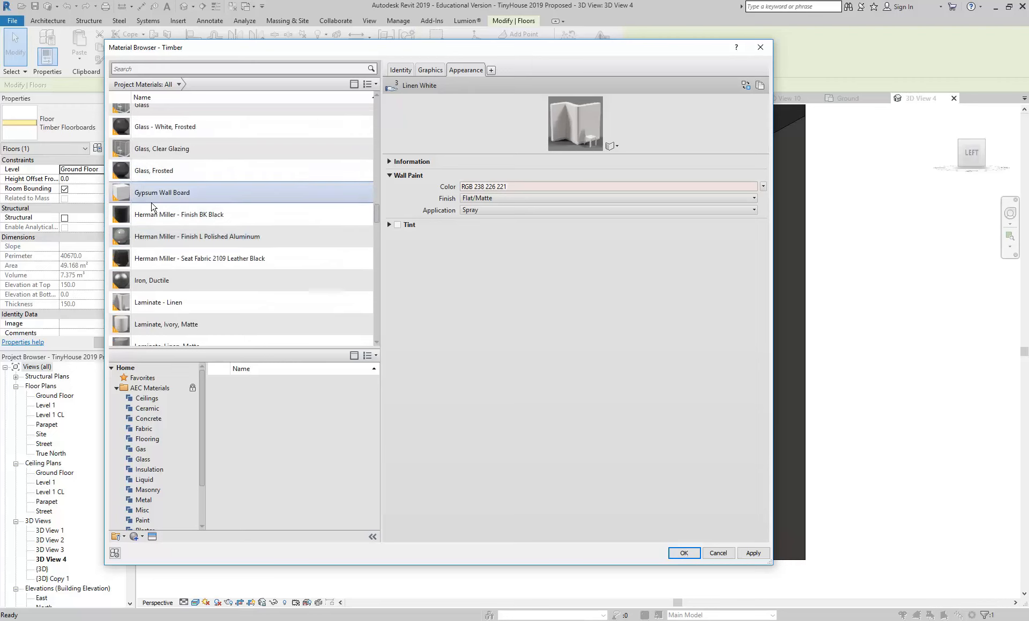
scroll(147, 275, up, 3)
click(139, 262)
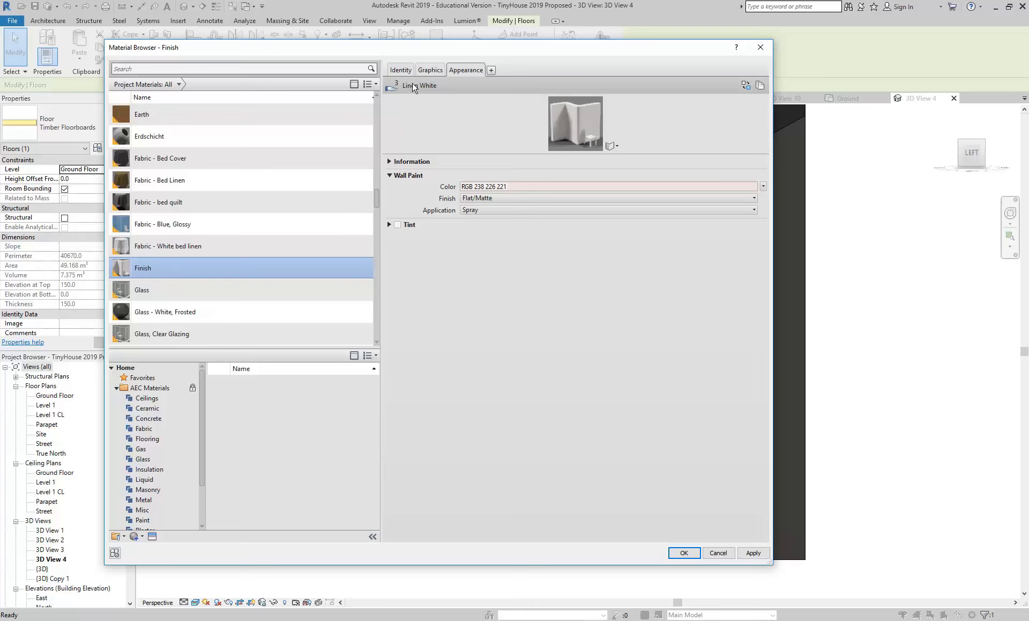
scroll(211, 266, down, 5)
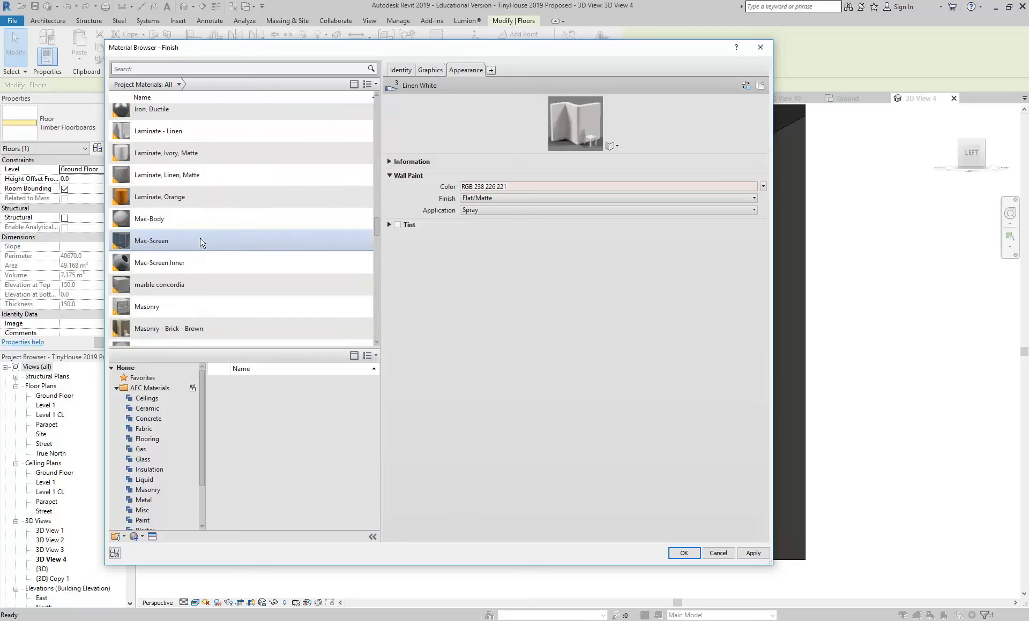
scroll(195, 248, down, 5)
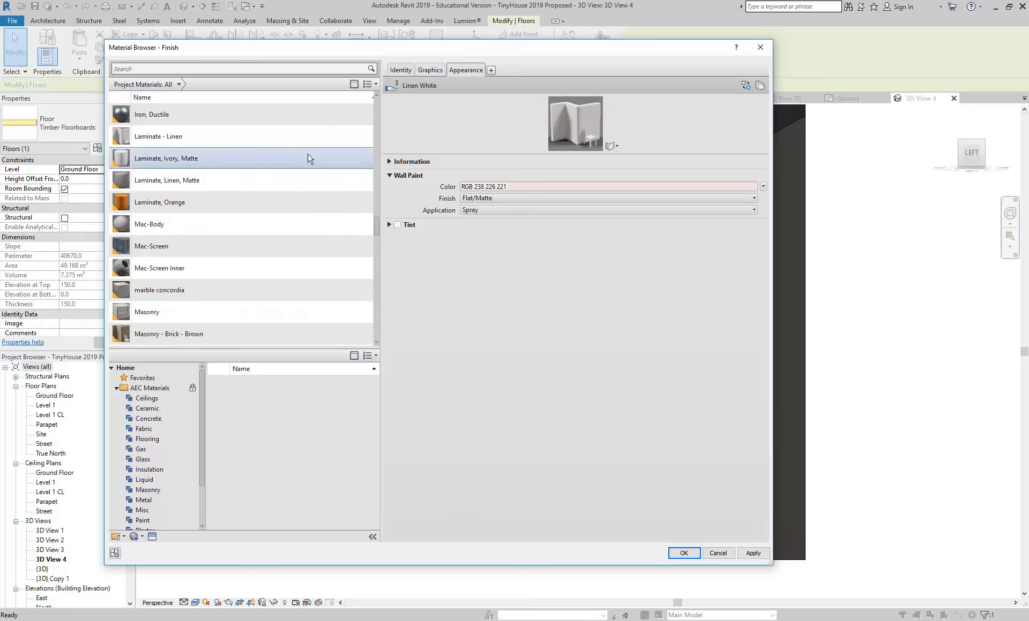
scroll(195, 248, down, 4)
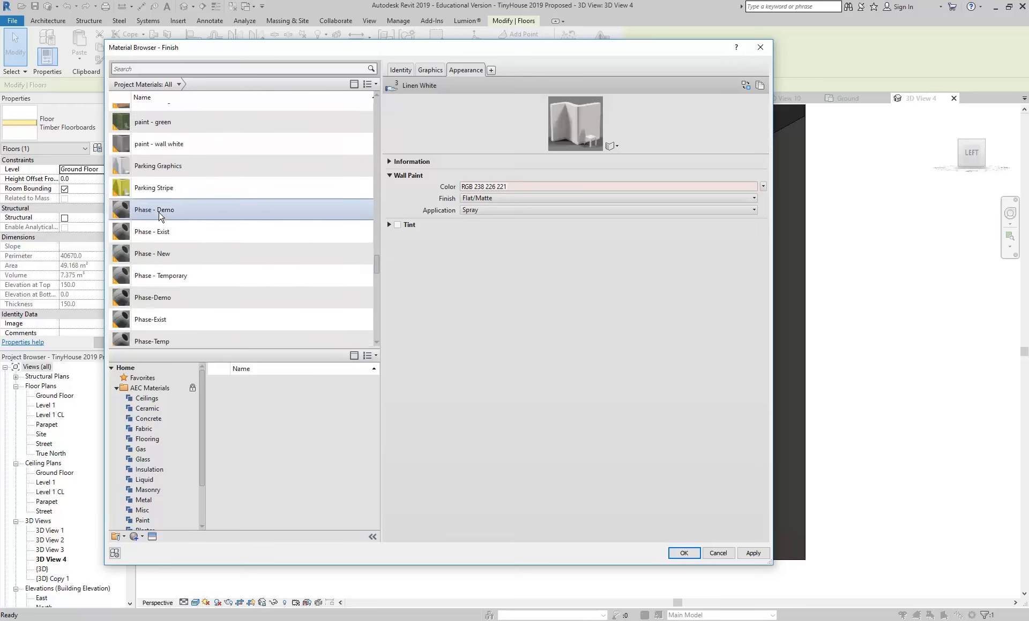
scroll(159, 275, down, 4)
scroll(159, 258, down, 3)
scroll(160, 261, down, 5)
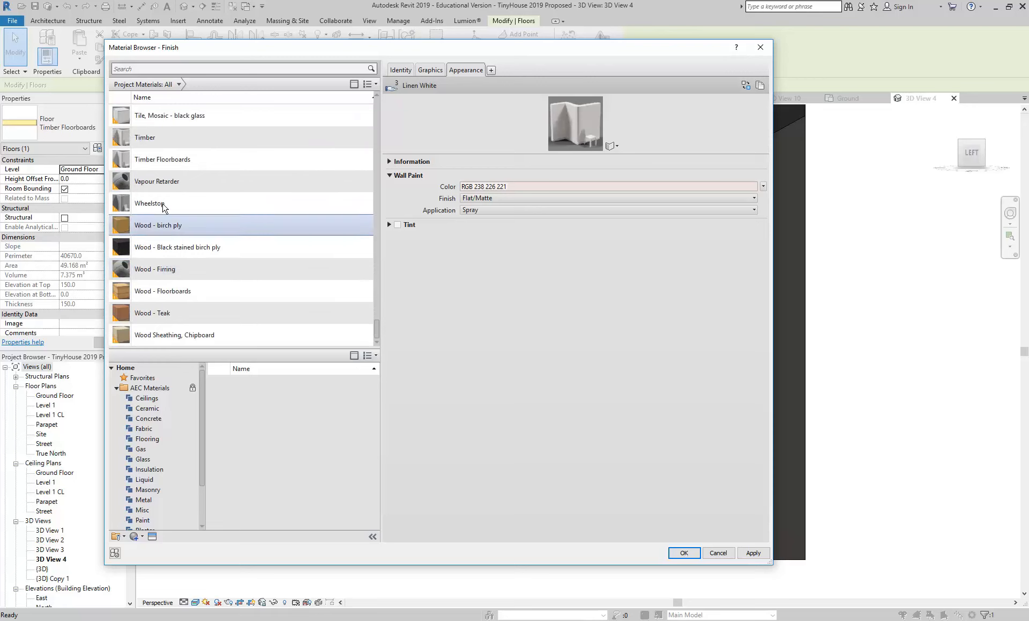
click(156, 169)
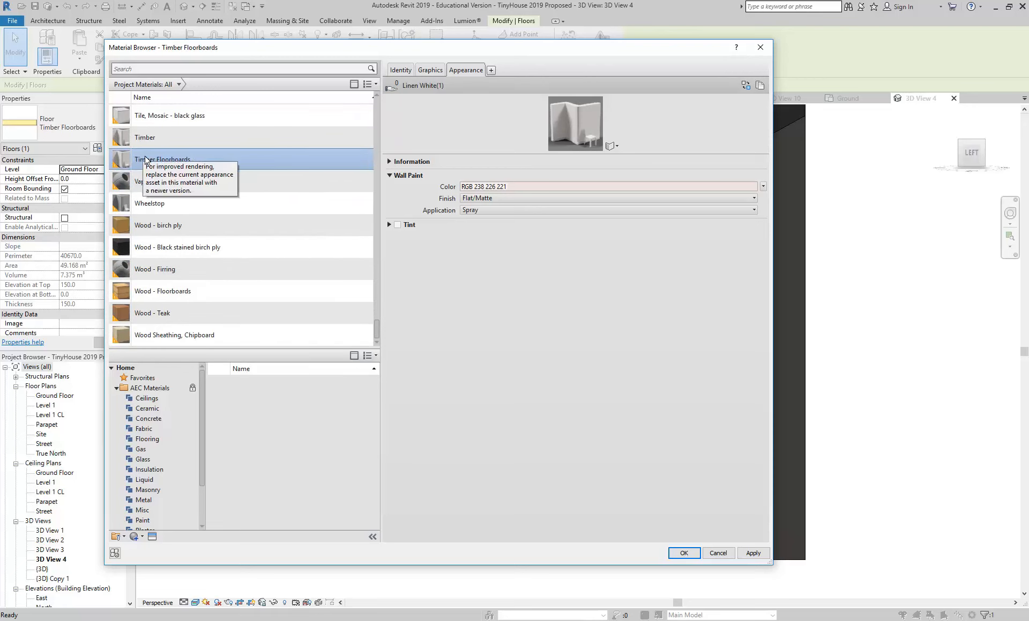
right_click(468, 73)
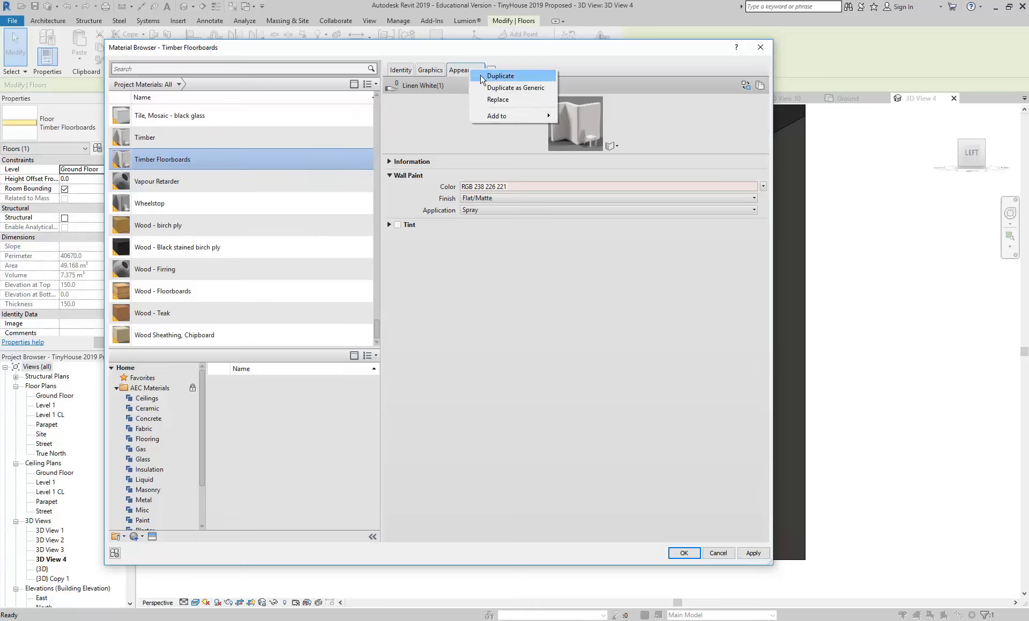
click(455, 68)
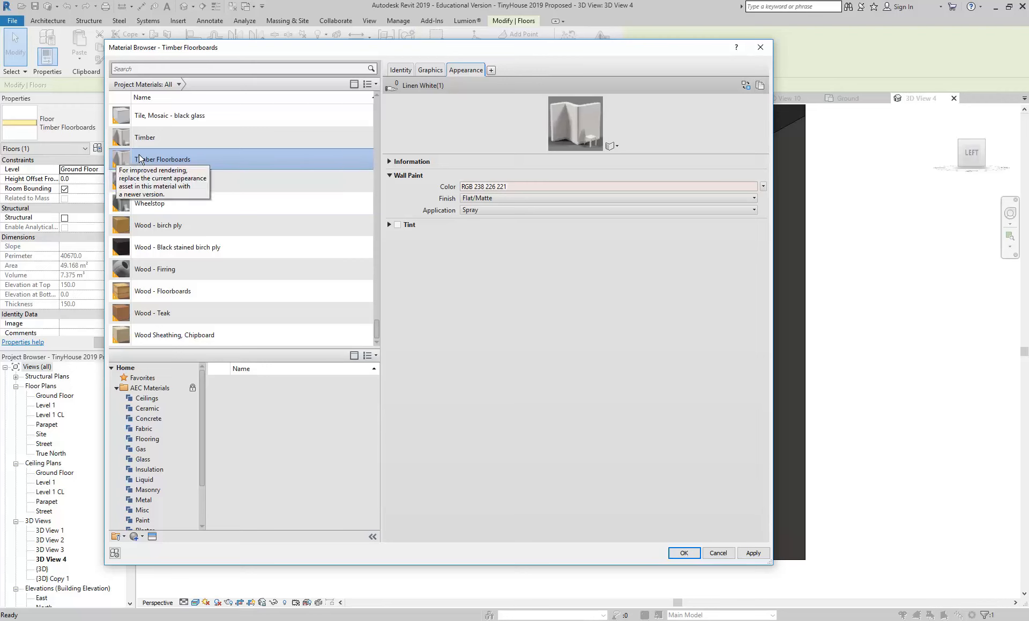
right_click(468, 74)
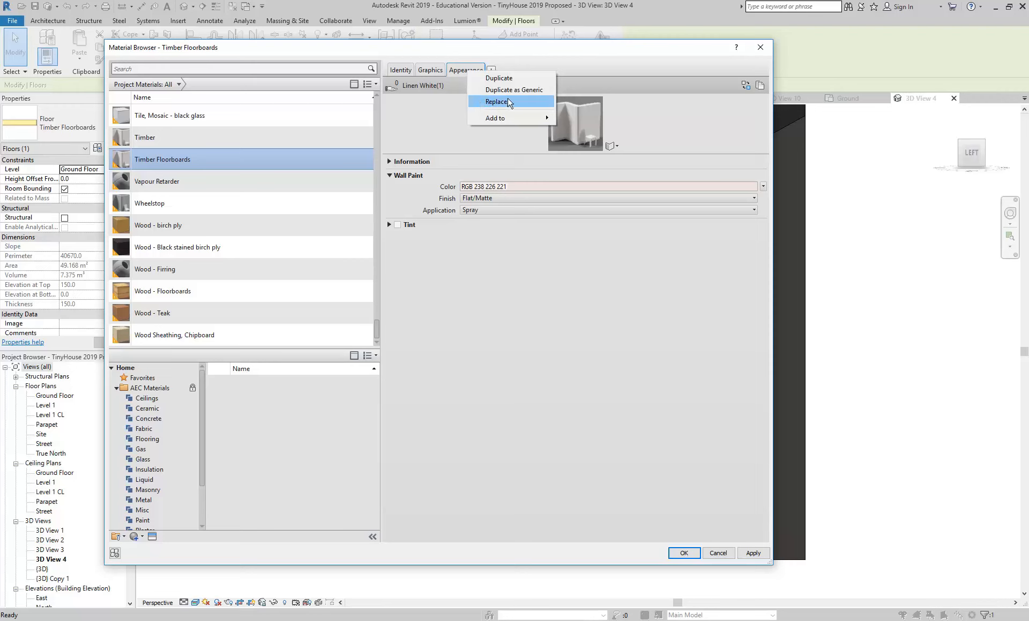
click(457, 73)
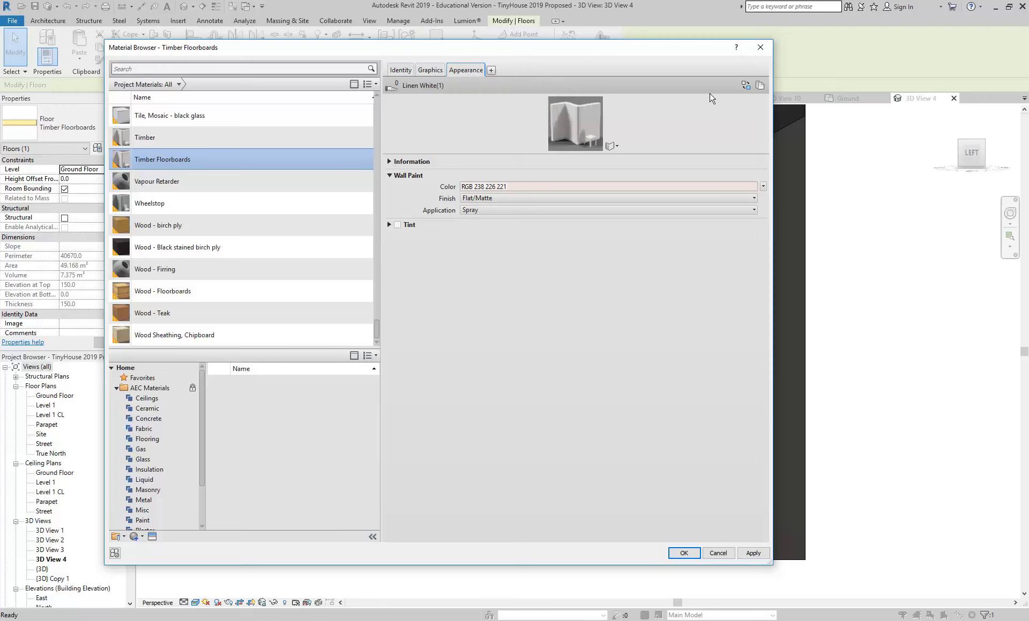
Step: Open the Asset Browser to replace the Timber Floorboards appearance asset, enlarging the window and widening its library list
click(745, 86)
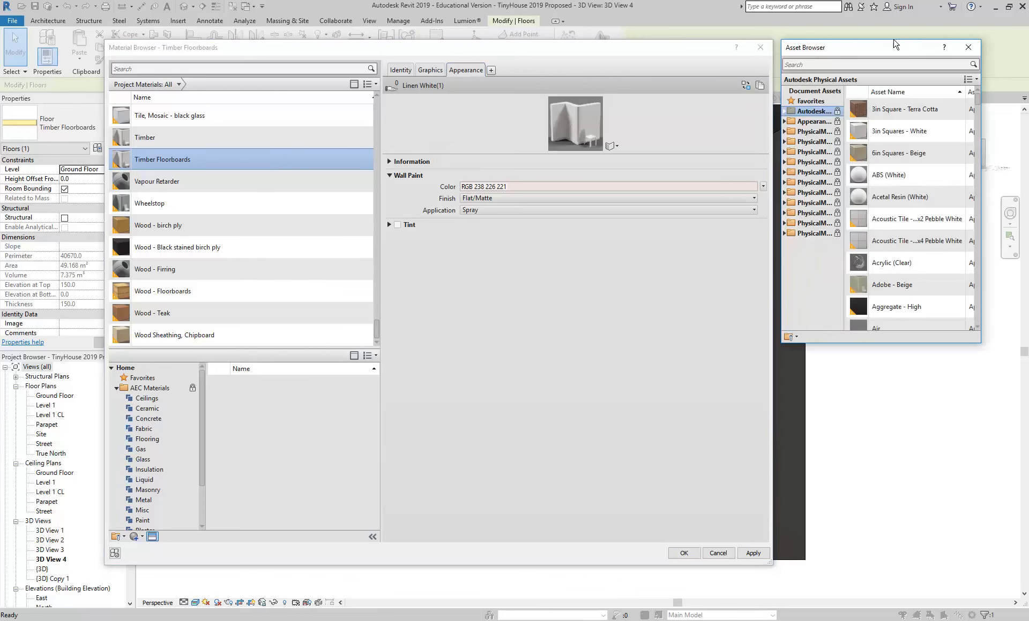
drag(885, 49, 410, 35)
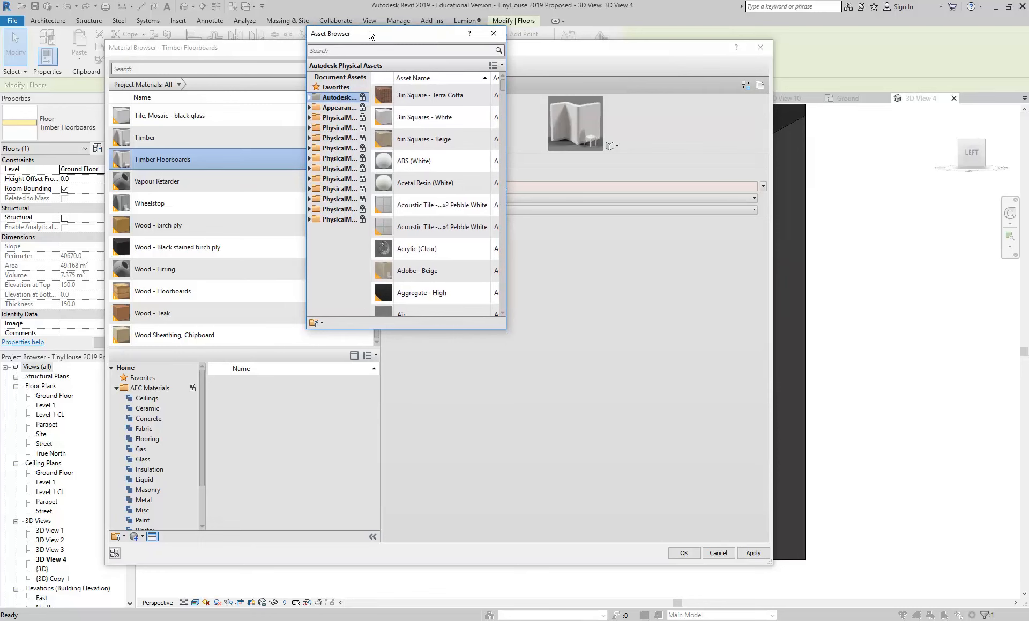
scroll(456, 295, down, 1)
drag(505, 328, 762, 502)
scroll(407, 139, up, 1)
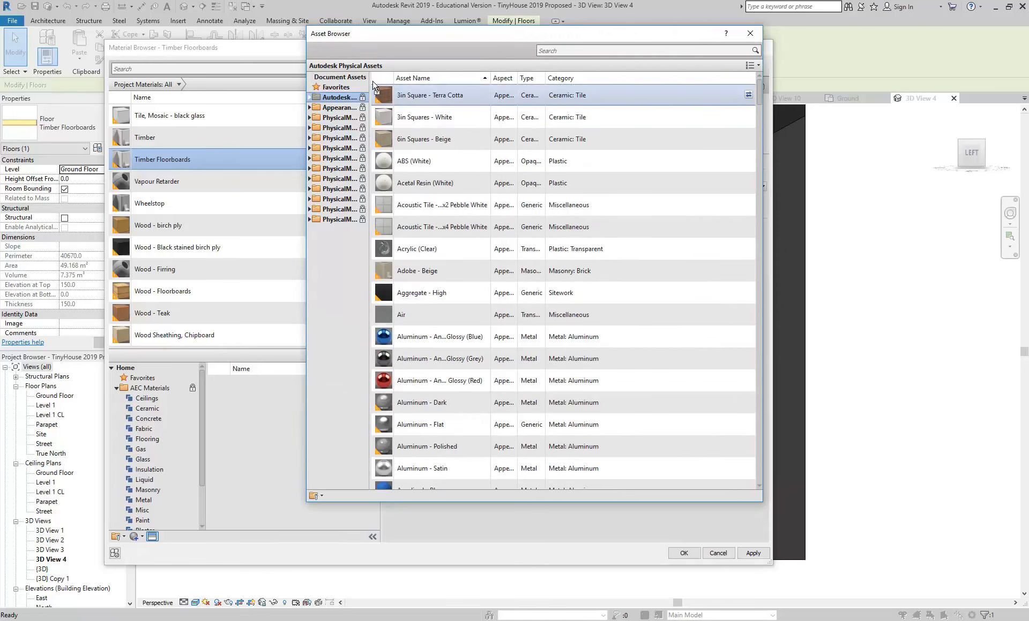
drag(371, 80, 443, 79)
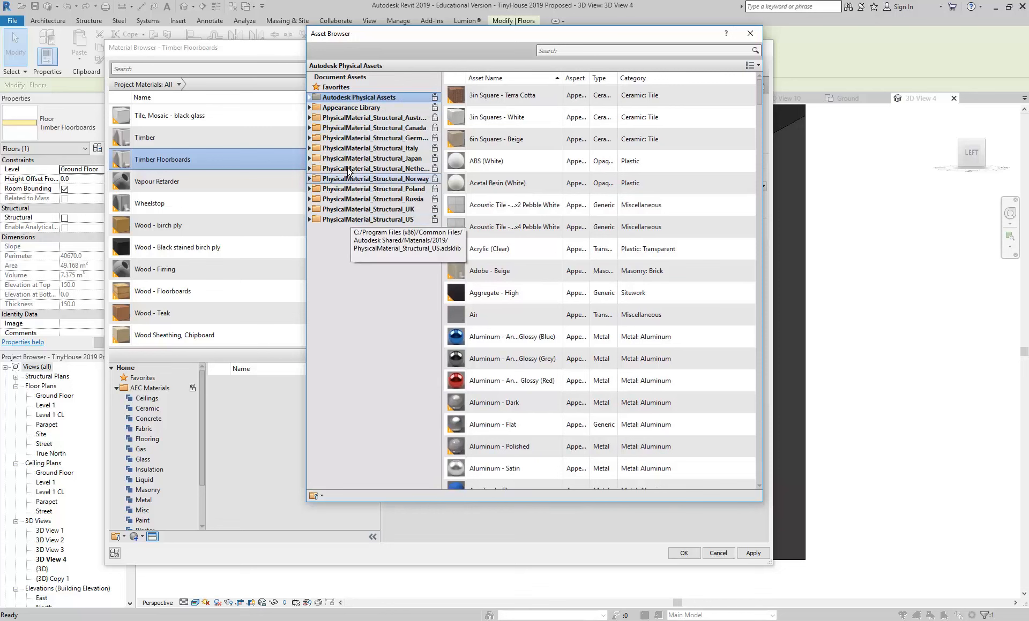
Step: Browse the Appearance Library's Ceramic Tile, Concrete and Fabric assets for a possible floorboard appearance
double_click(337, 108)
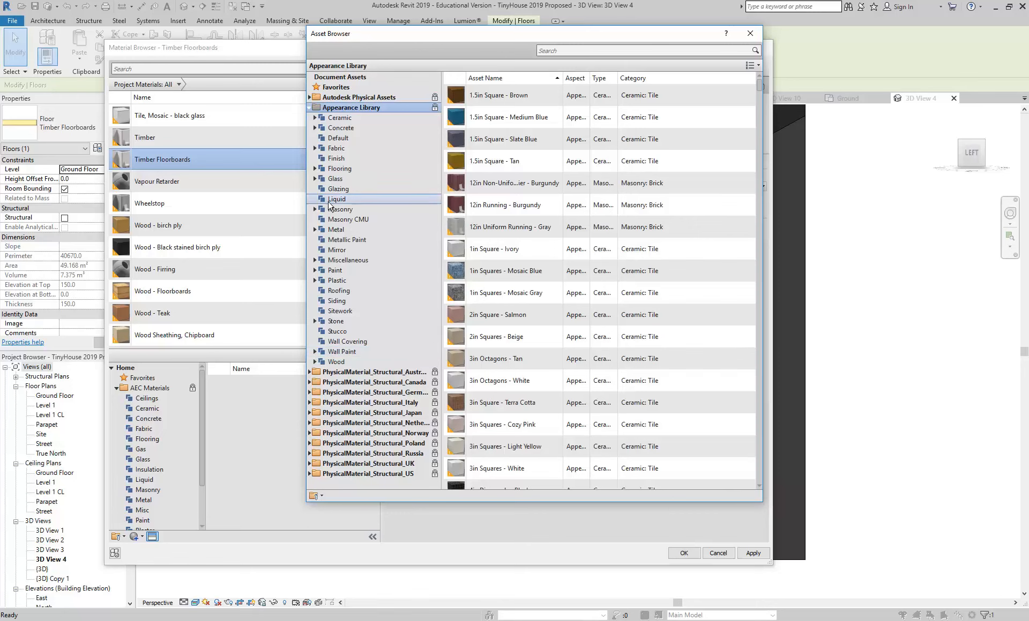
double_click(335, 117)
click(339, 139)
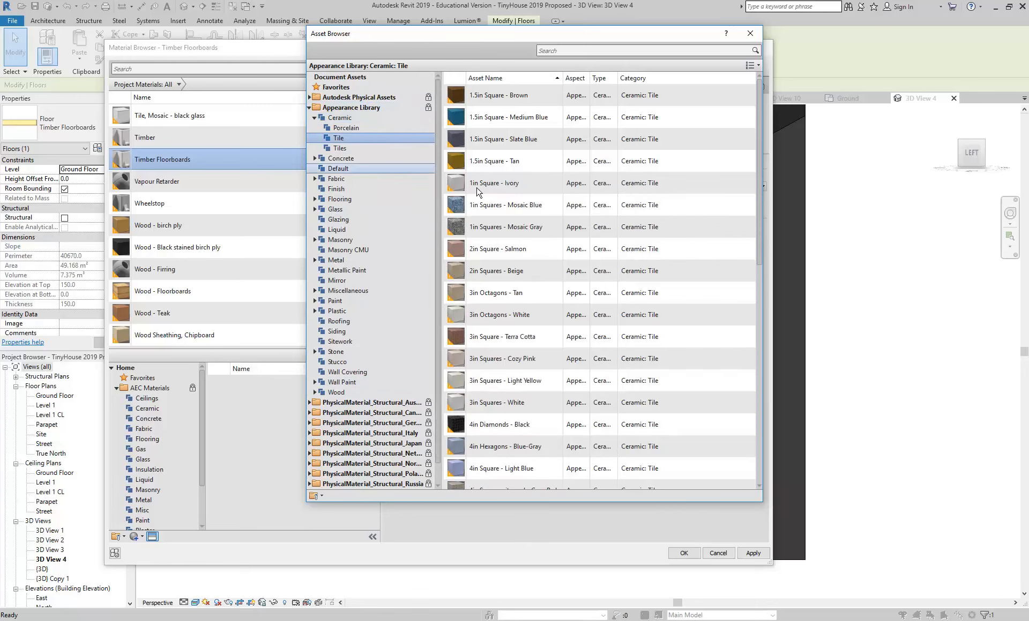
scroll(516, 300, down, 6)
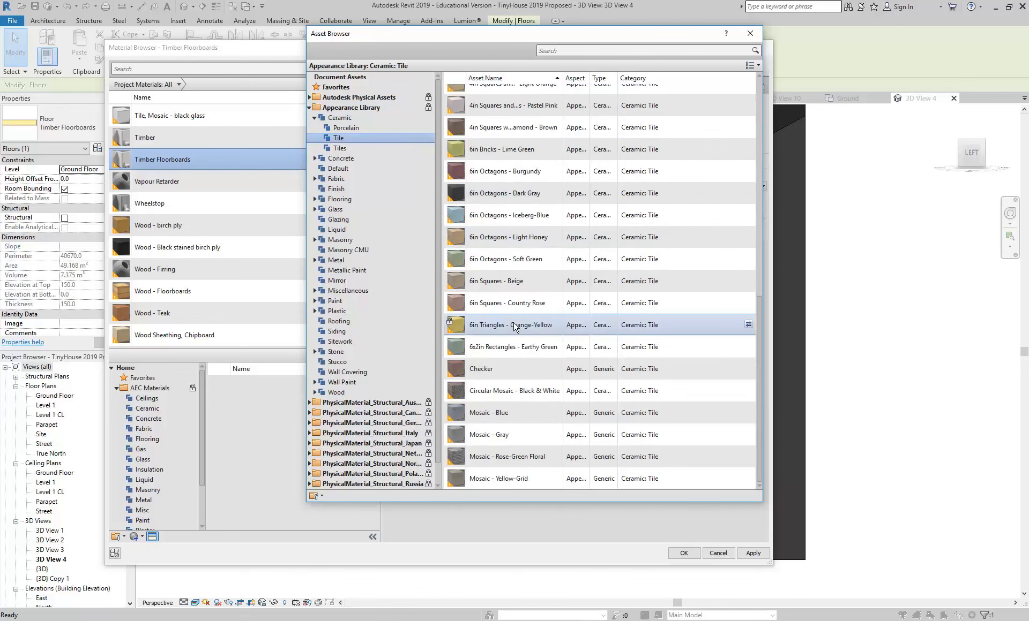
double_click(341, 158)
scroll(498, 279, down, 9)
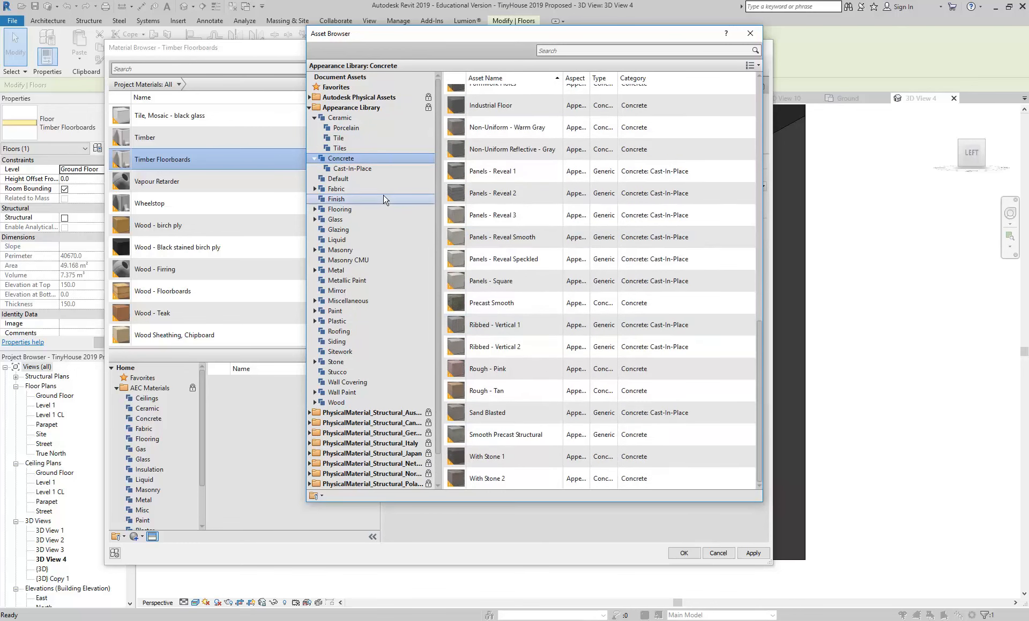
double_click(336, 189)
scroll(497, 169, down, 3)
scroll(497, 169, down, 12)
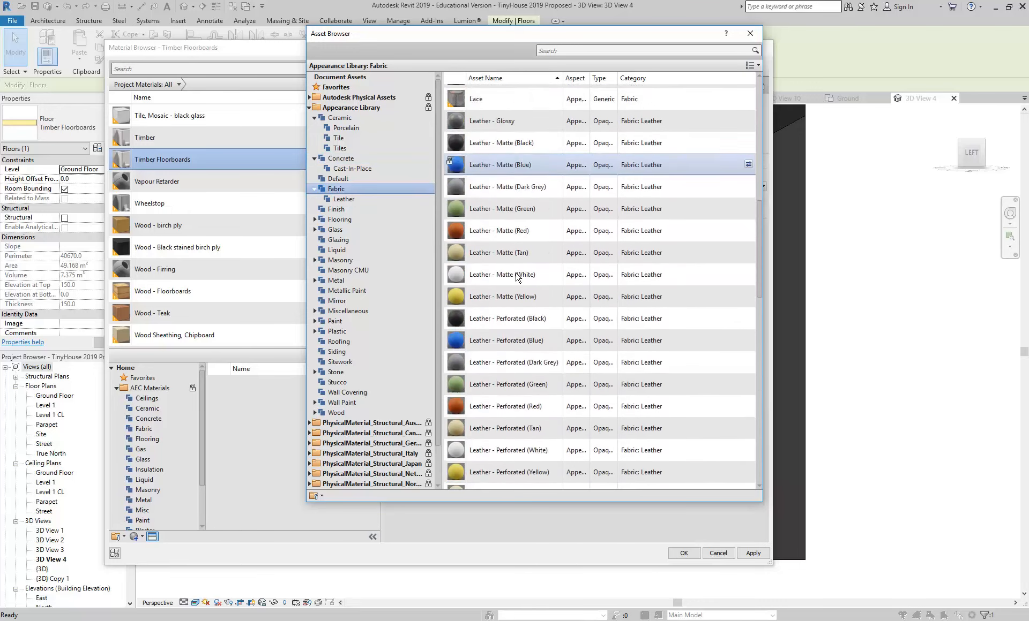
Step: Look through the Appearance Library's Masonry, Masonry CMU, Paint, Plastic and Roofing assets
click(347, 270)
double_click(340, 260)
scroll(467, 188, down, 15)
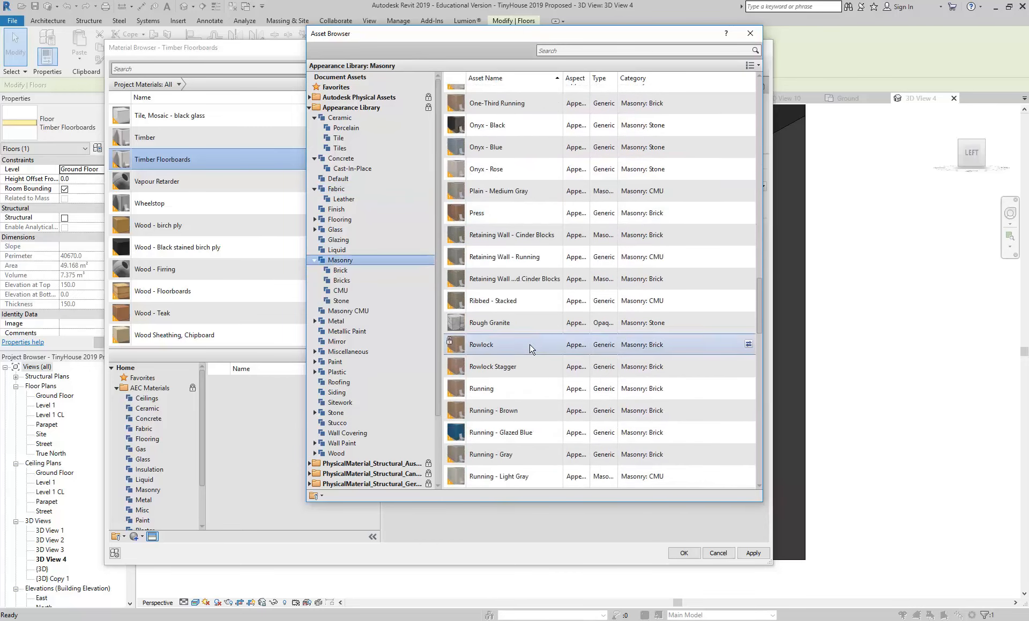
click(341, 314)
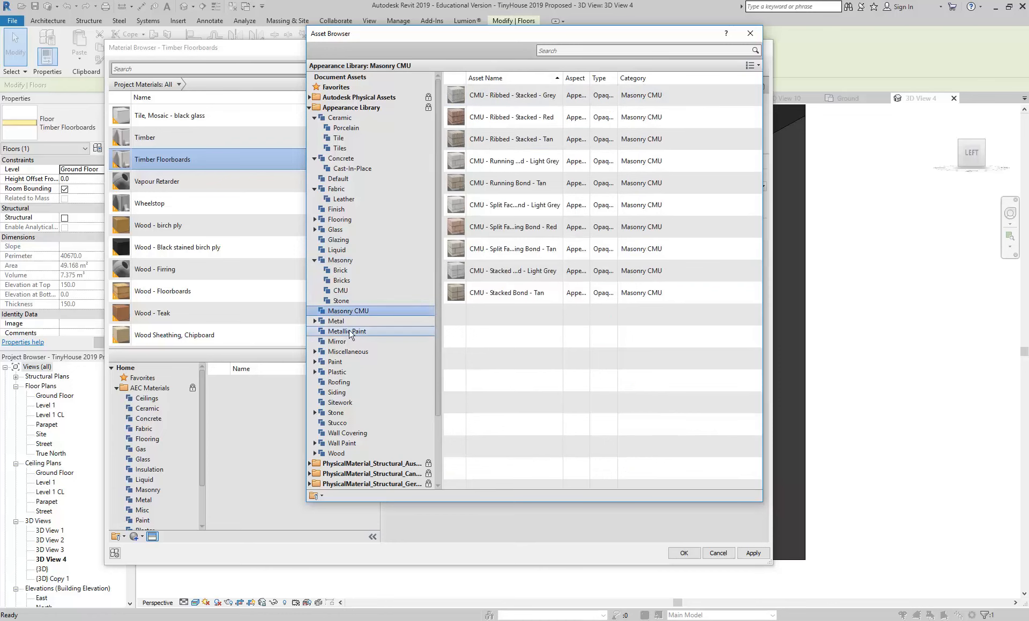
click(338, 363)
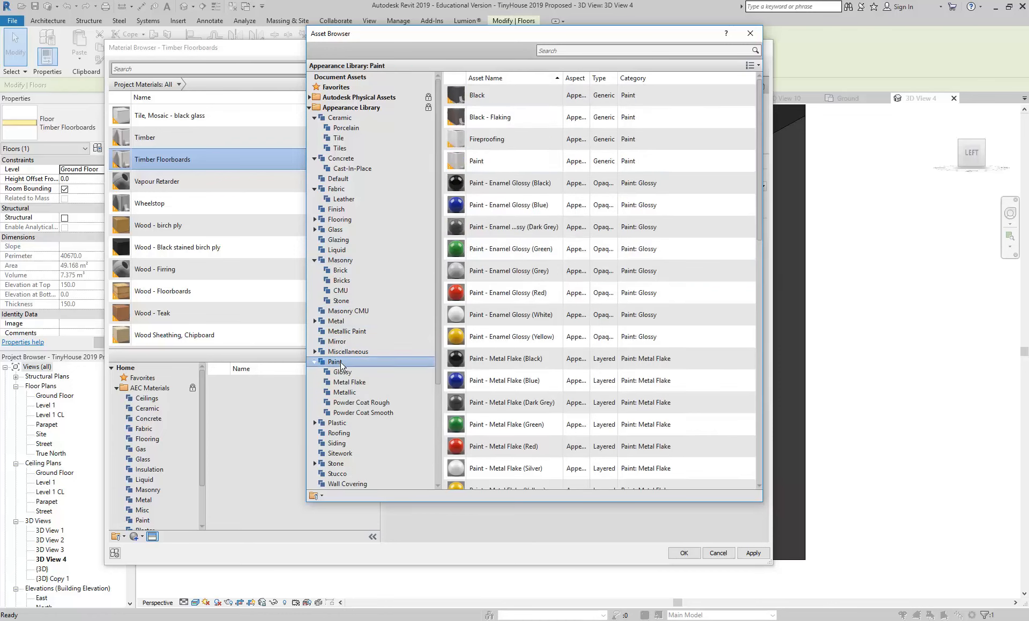
scroll(494, 171, down, 10)
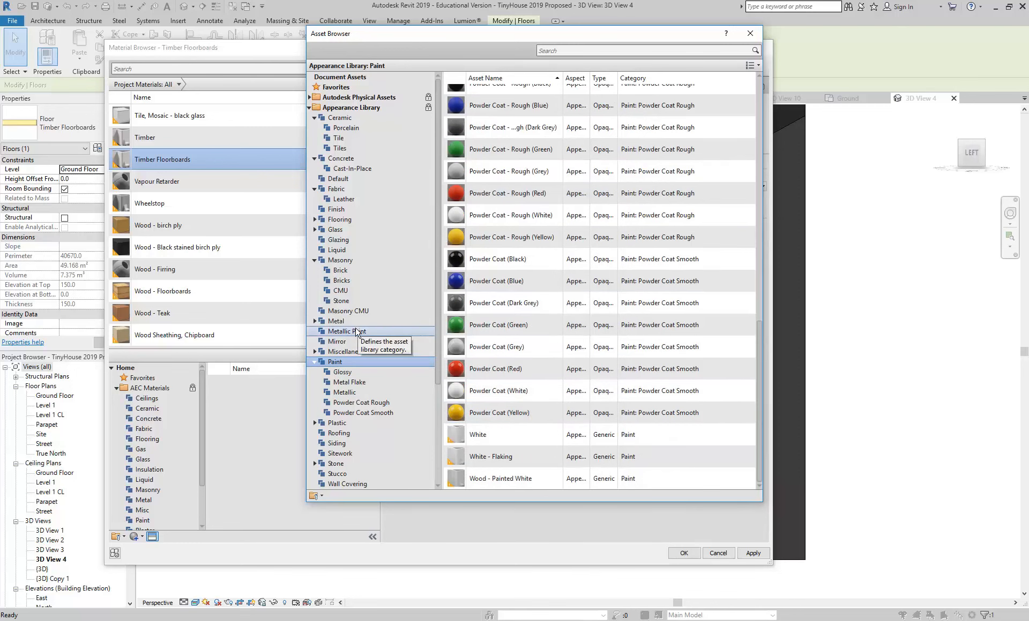
scroll(352, 333, down, 4)
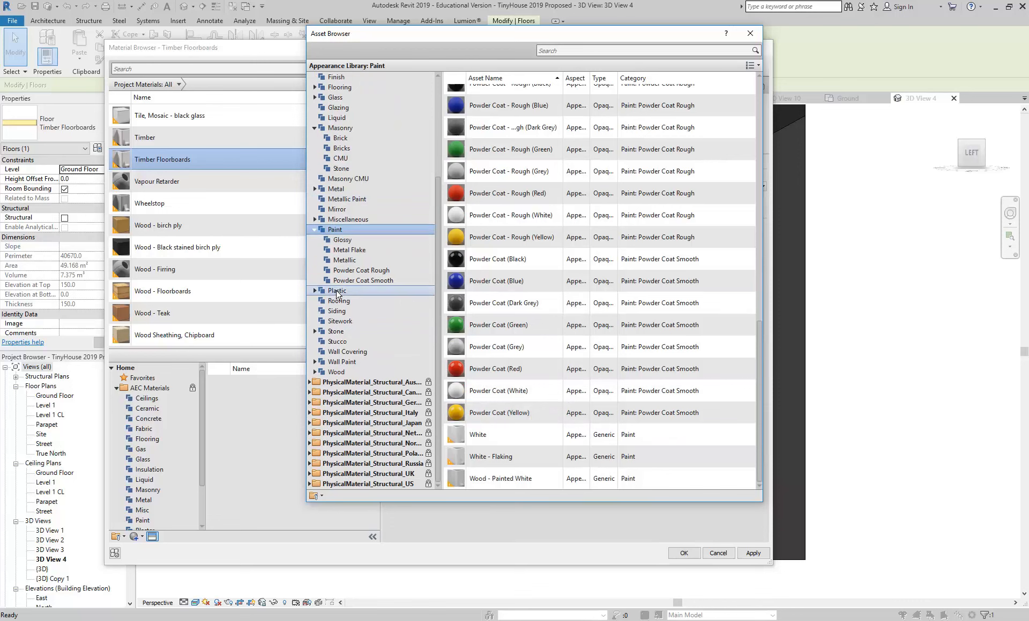
click(382, 291)
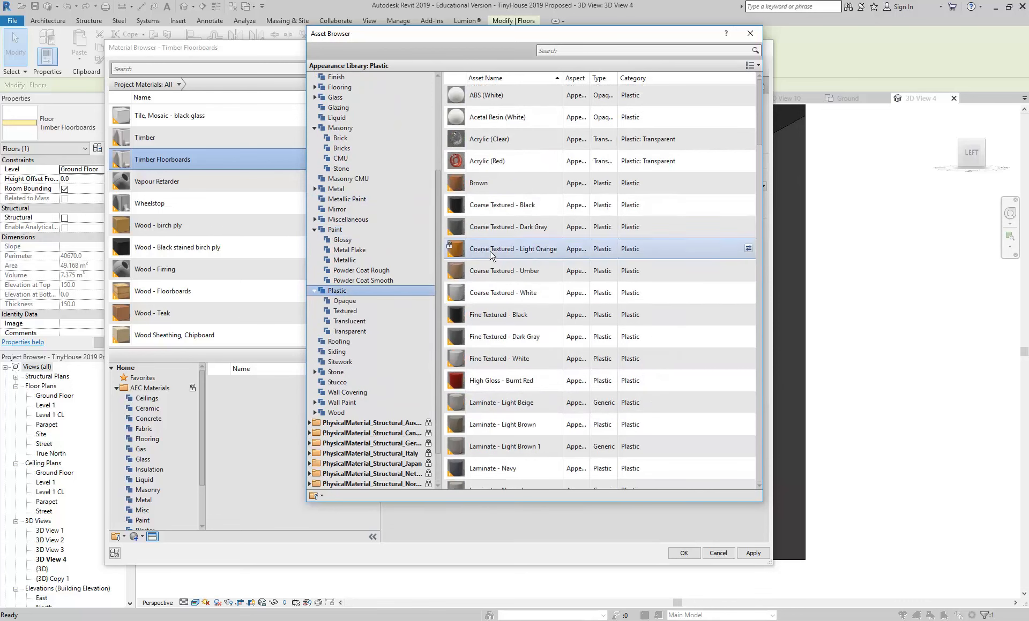
scroll(508, 252, down, 6)
click(338, 342)
scroll(358, 371, down, 1)
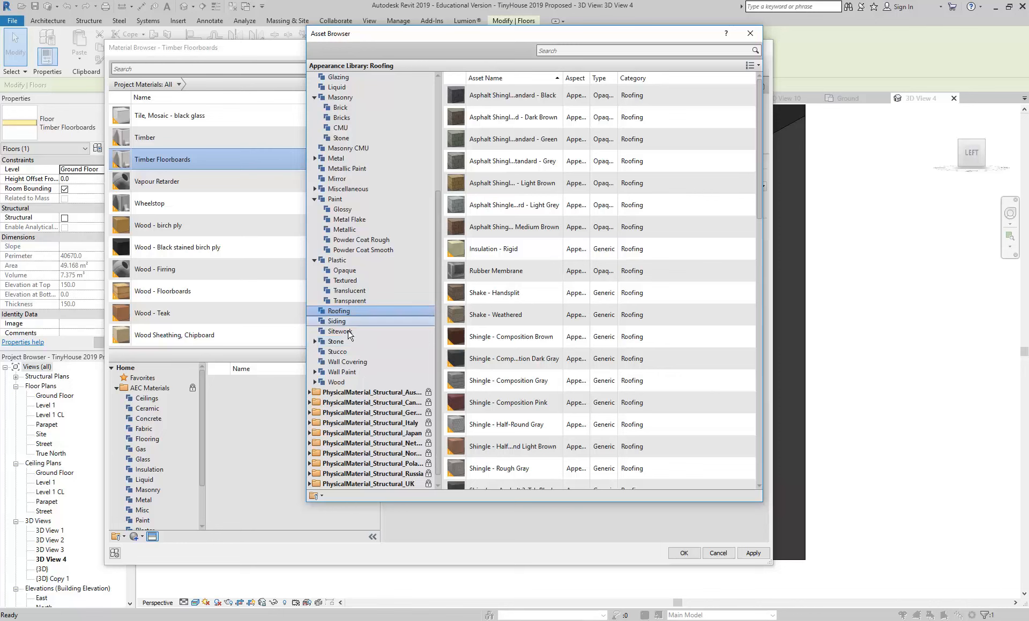
Step: Look through the full range of Wood assets in the Appearance Library
double_click(335, 382)
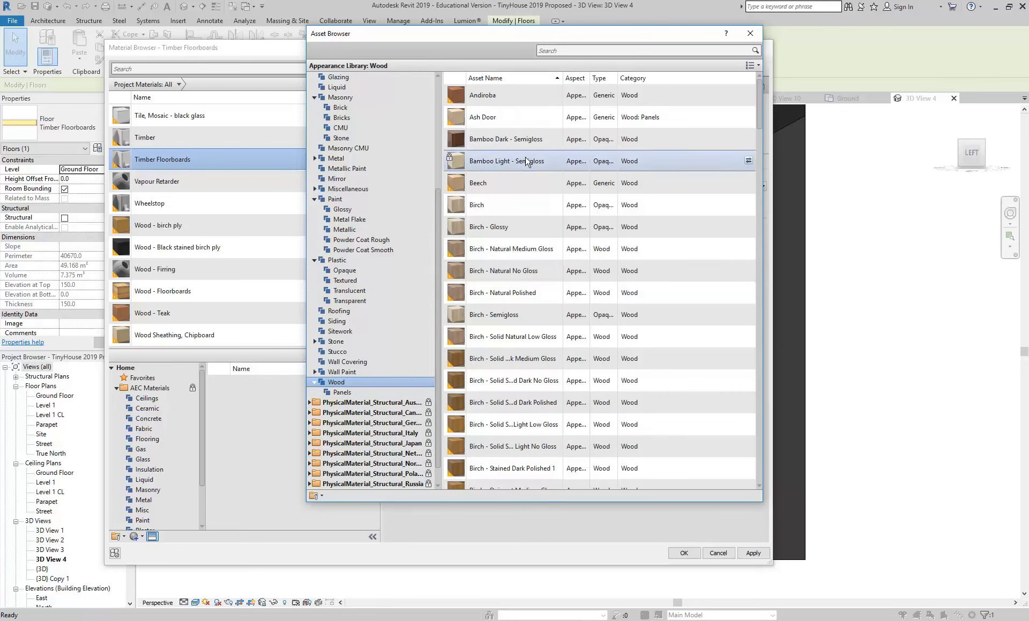
scroll(525, 162, down, 10)
scroll(528, 171, down, 15)
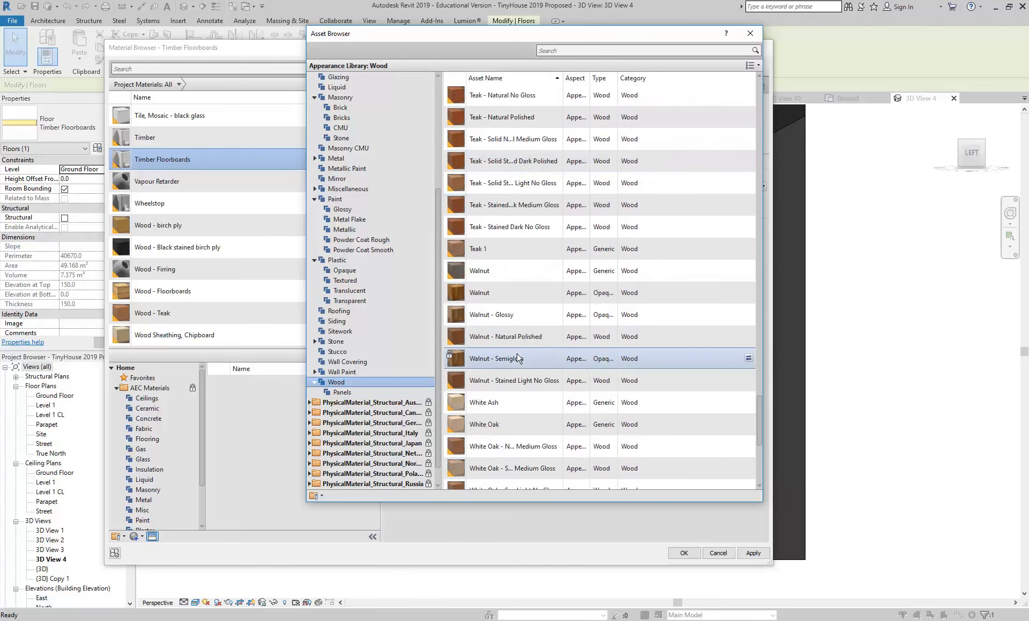
scroll(524, 278, down, 5)
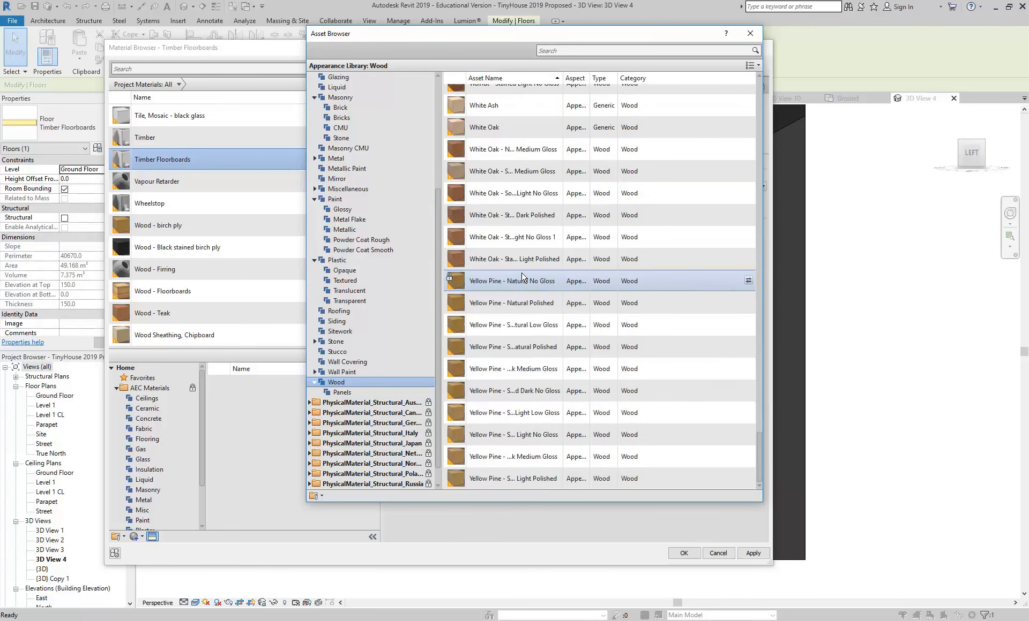
scroll(503, 397, up, 20)
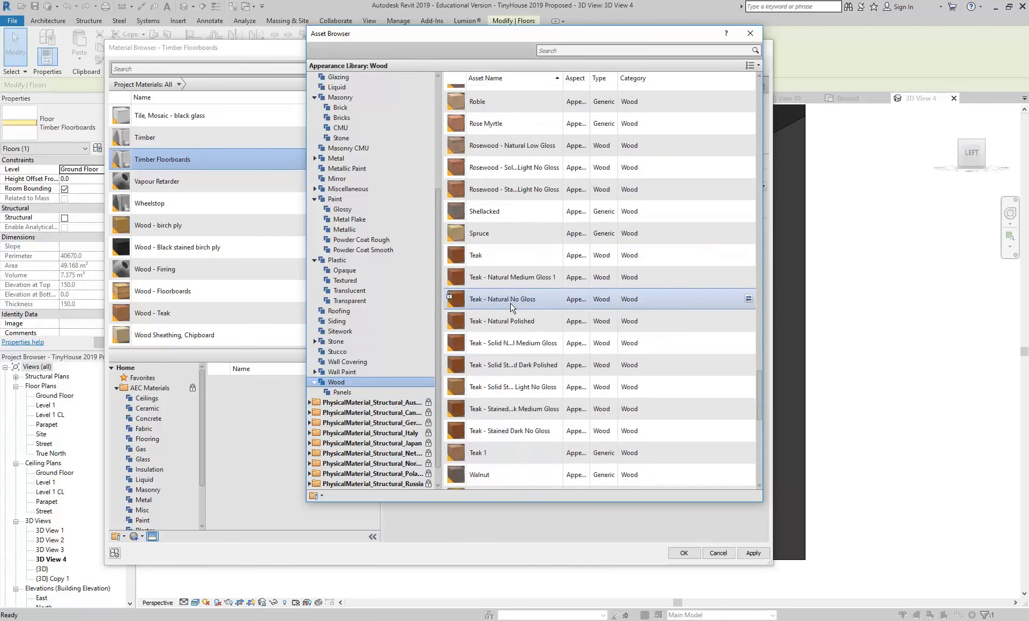
scroll(511, 308, up, 7)
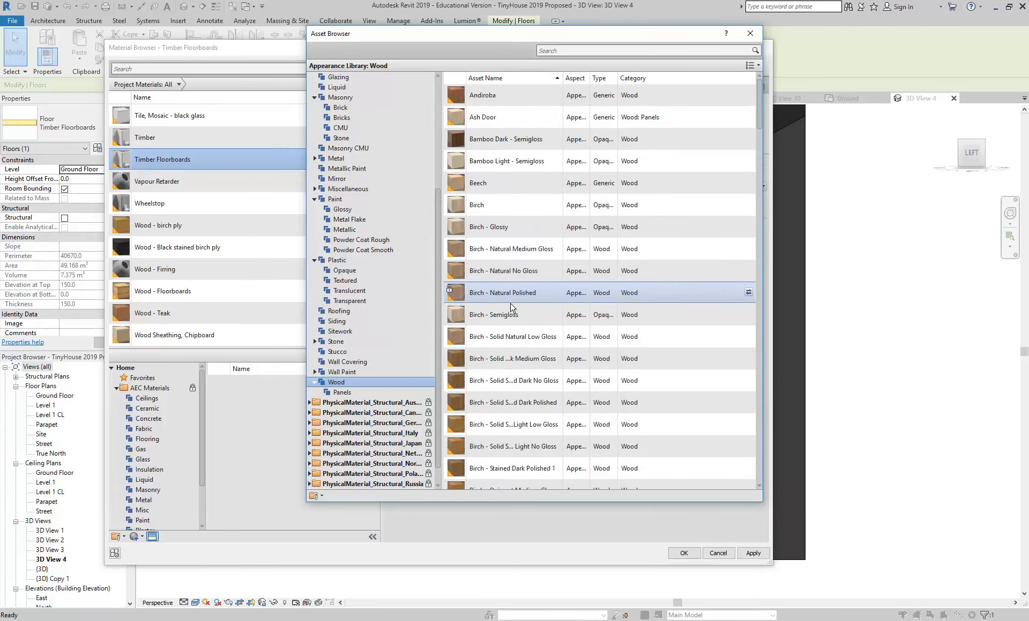
scroll(390, 271, up, 5)
Step: Apply Beechwood - Natural from the library's Flooring: Wood assets to Timber Floorboards, keeping the material's appearance settings in view
click(353, 221)
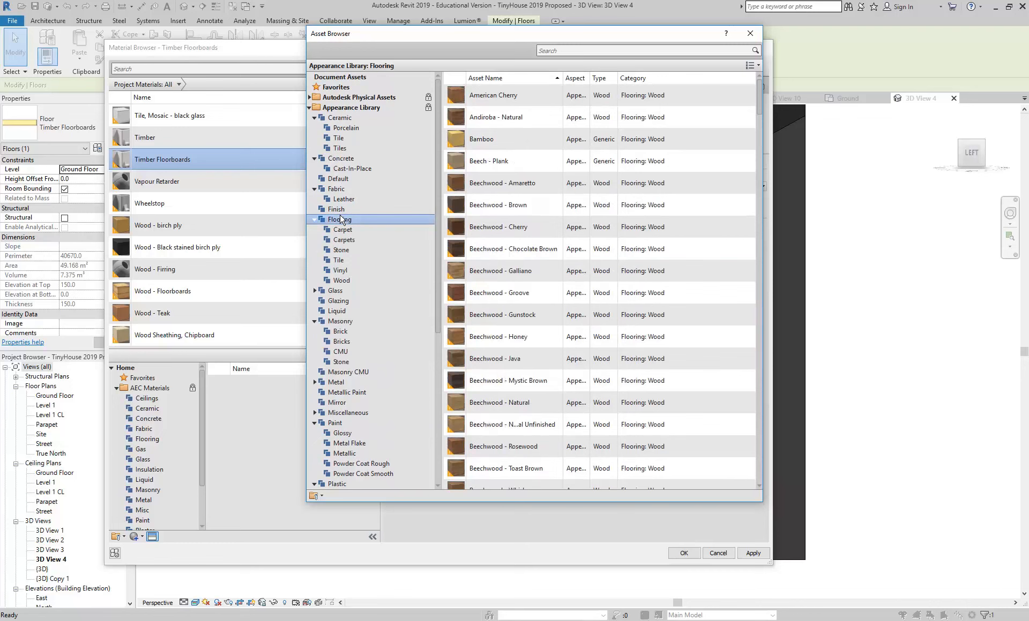
click(347, 281)
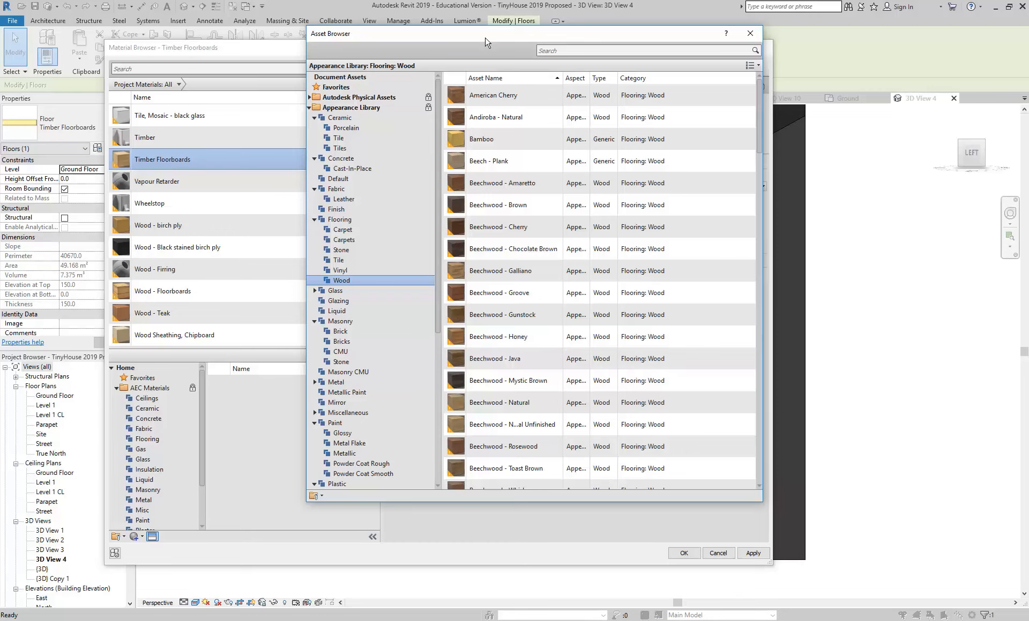
drag(471, 33, 139, 43)
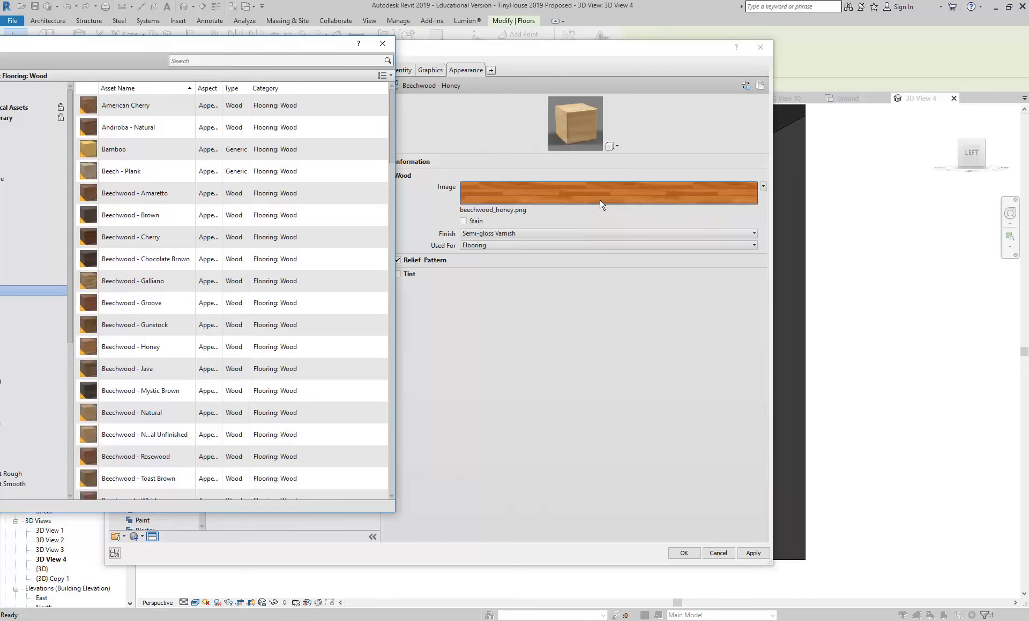
double_click(122, 414)
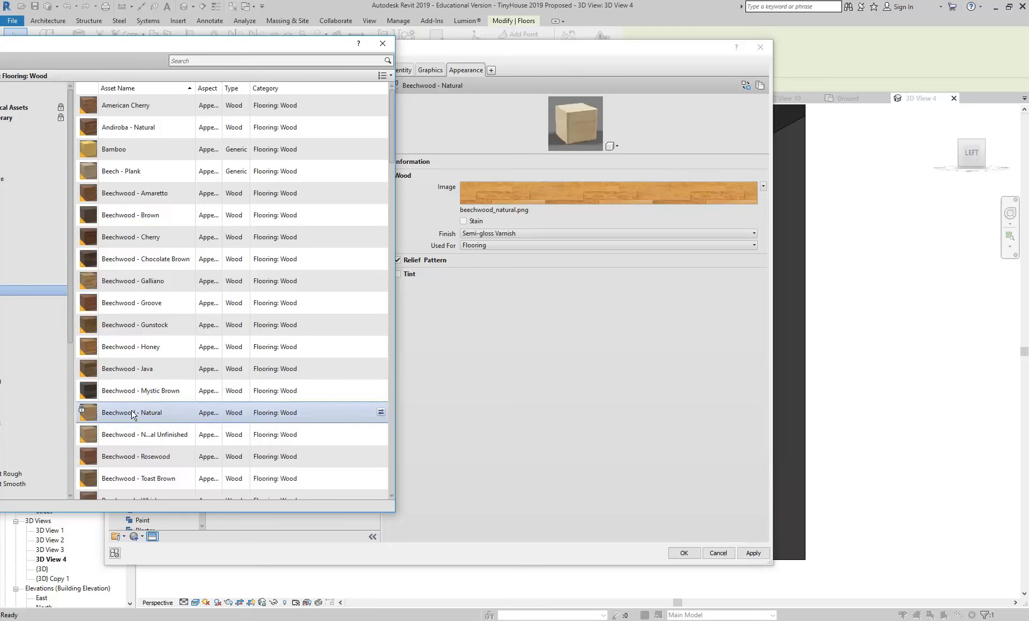
Step: Replace the Timber Floorboards appearance asset with Hickory from the wood flooring assets and close the Asset Browser
scroll(139, 219, down, 6)
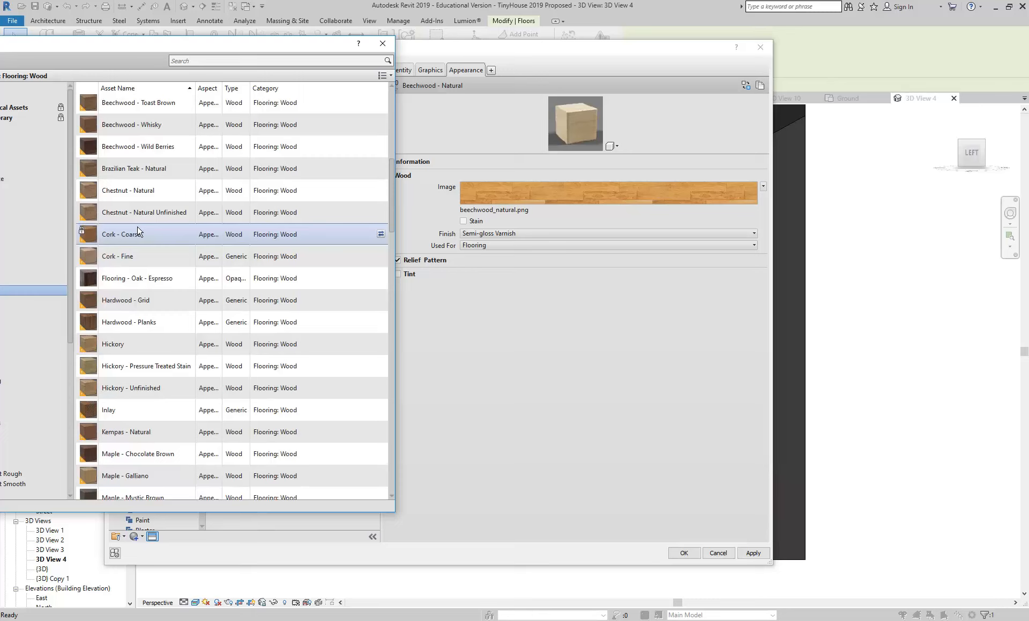
click(126, 364)
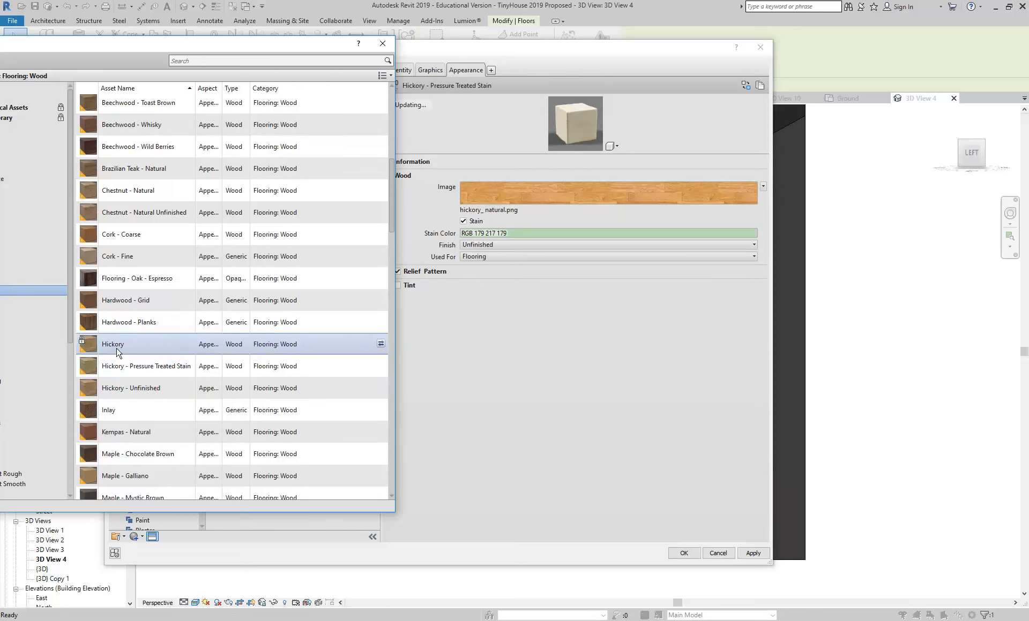
click(118, 353)
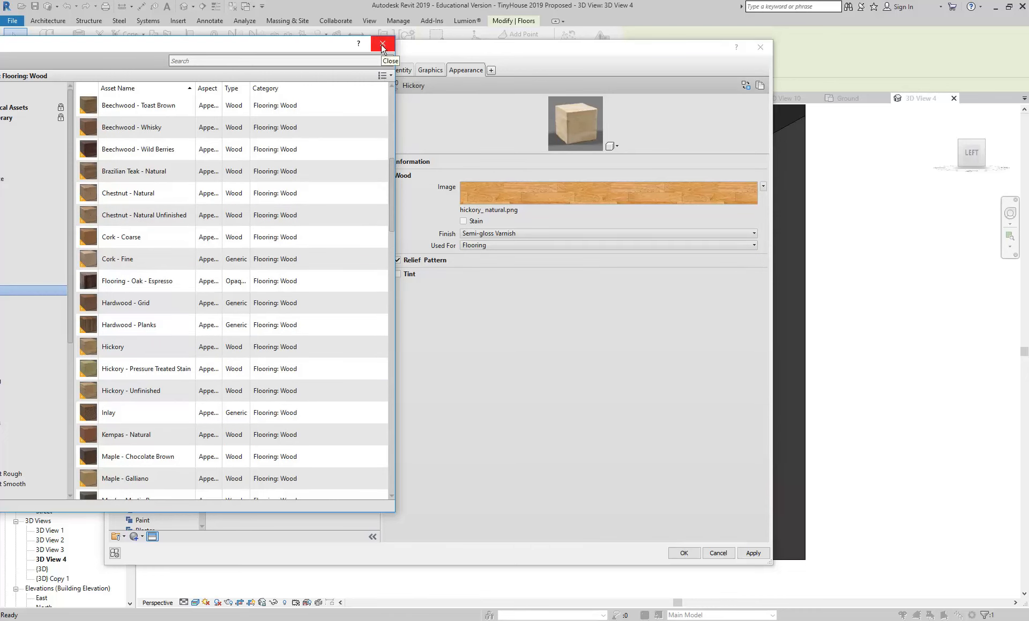
click(382, 44)
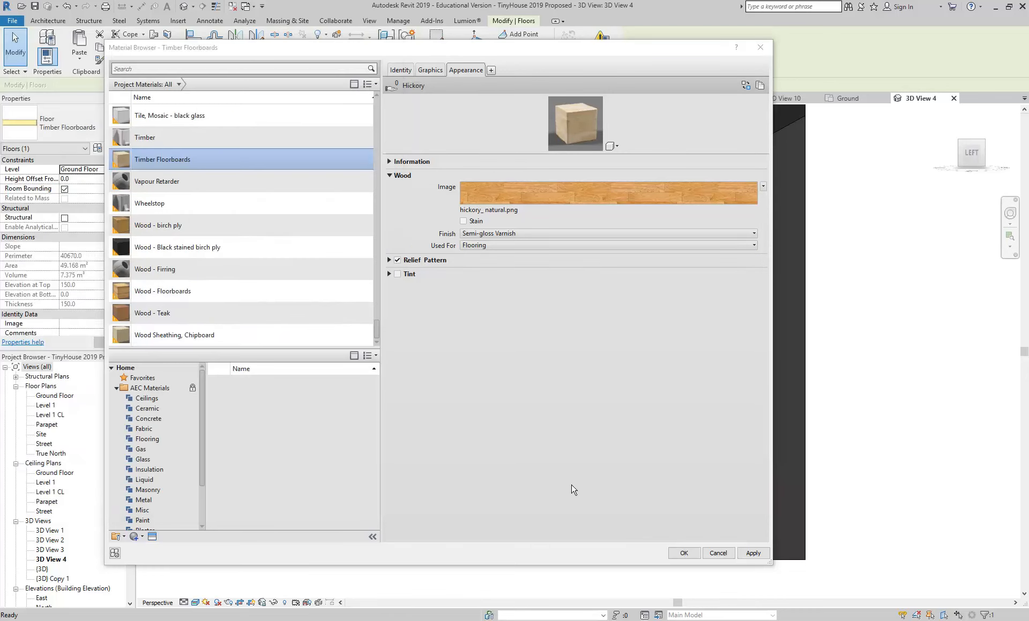
Step: Start replacing the Hickory asset's image file, browsing to StudentResources > EDU_DC_InteriorDesign > Material Images > Wood
click(479, 212)
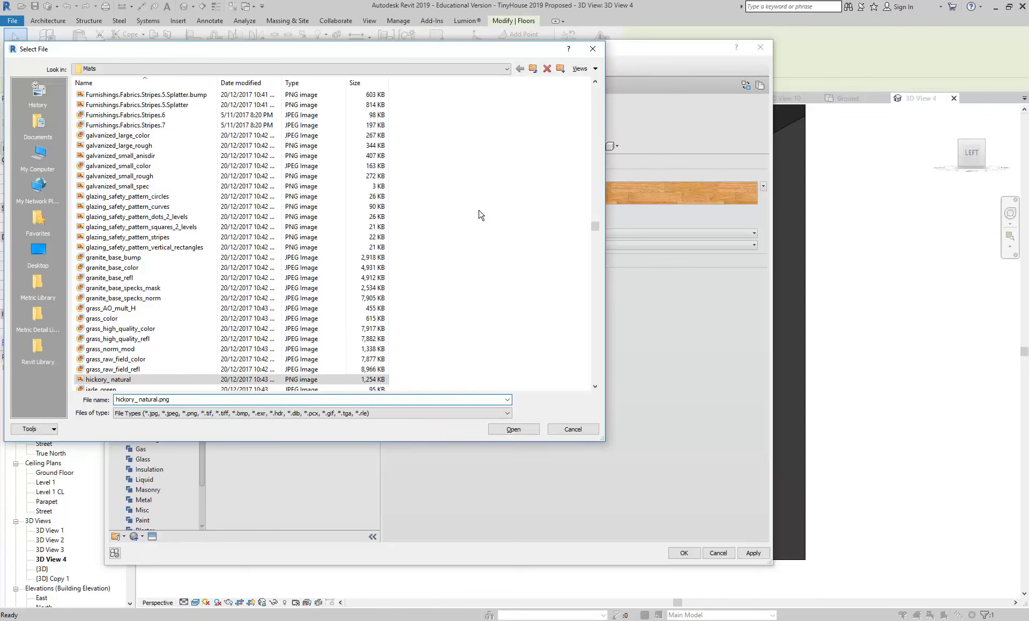
click(113, 381)
click(432, 71)
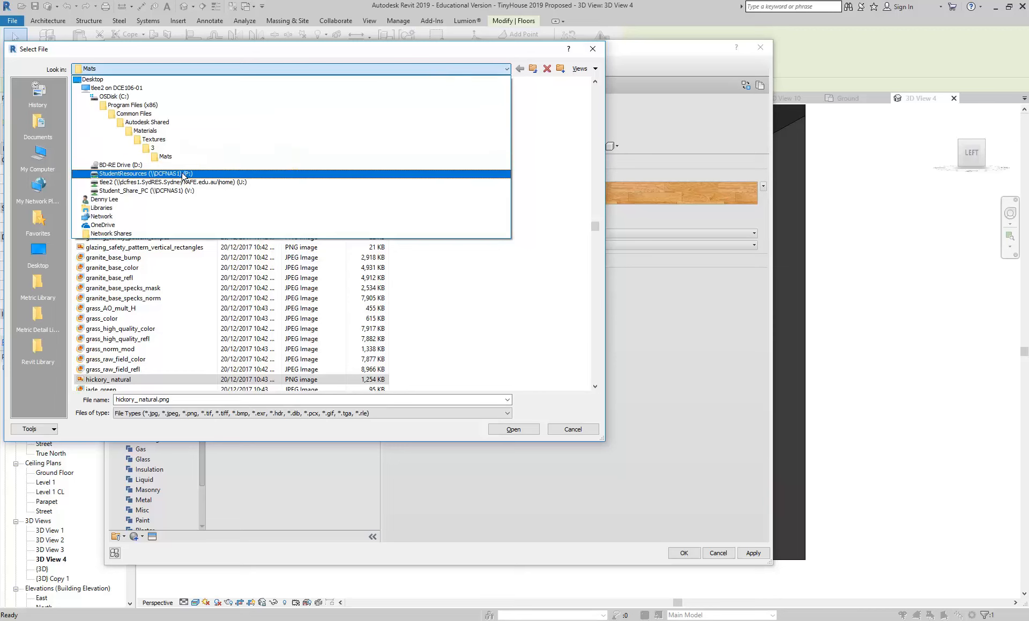
click(104, 177)
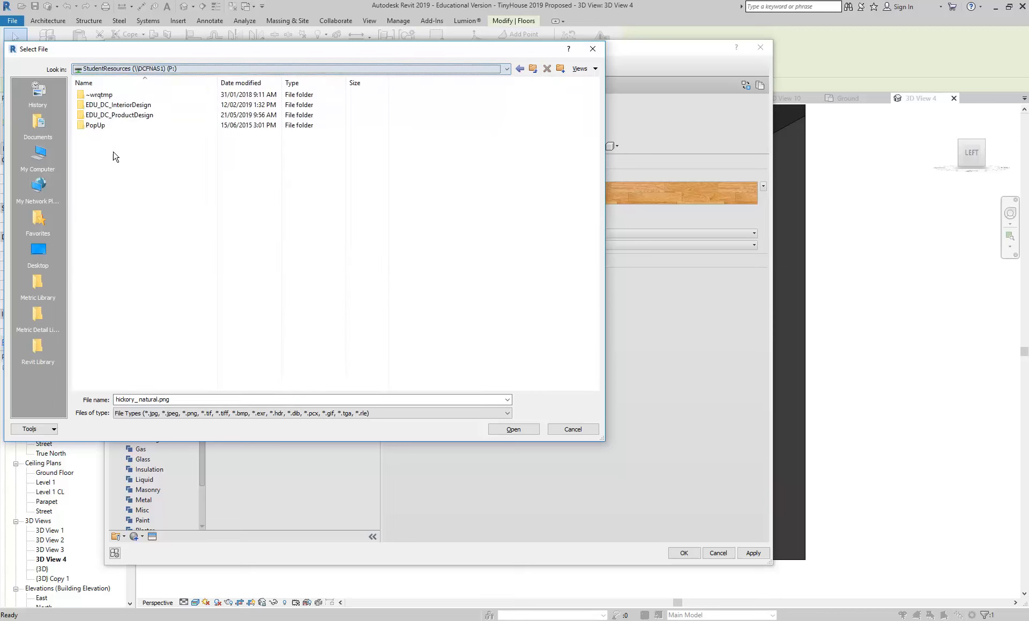
double_click(111, 105)
scroll(107, 252, down, 4)
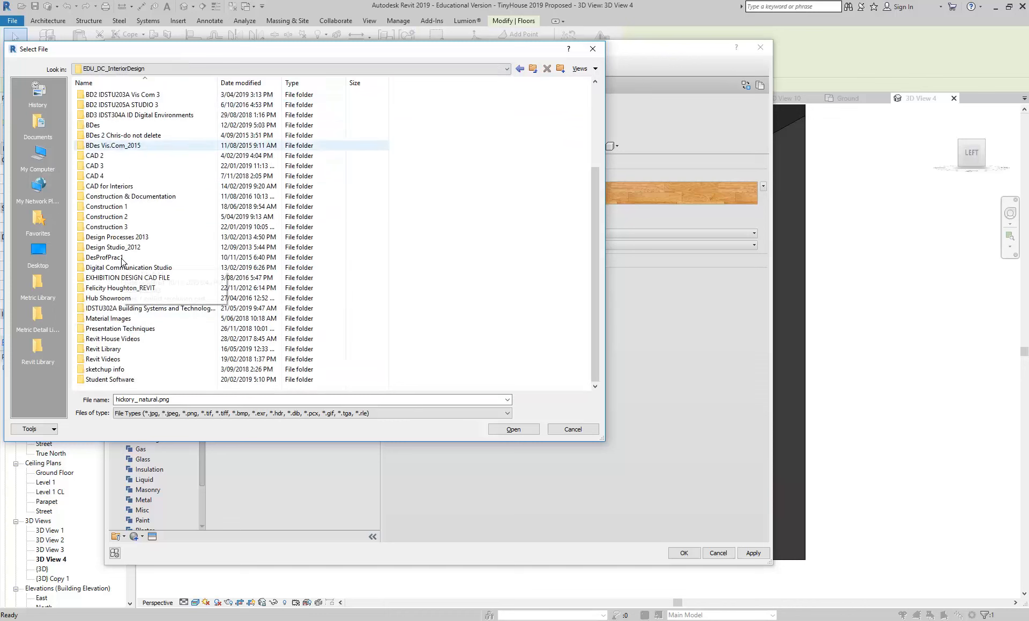
double_click(110, 318)
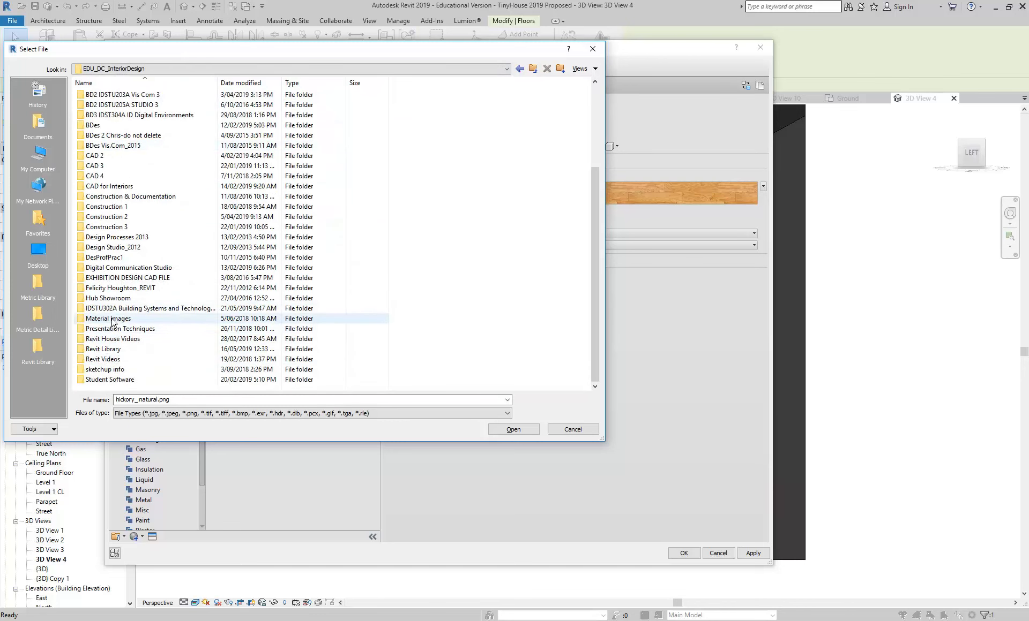
scroll(112, 321, down, 9)
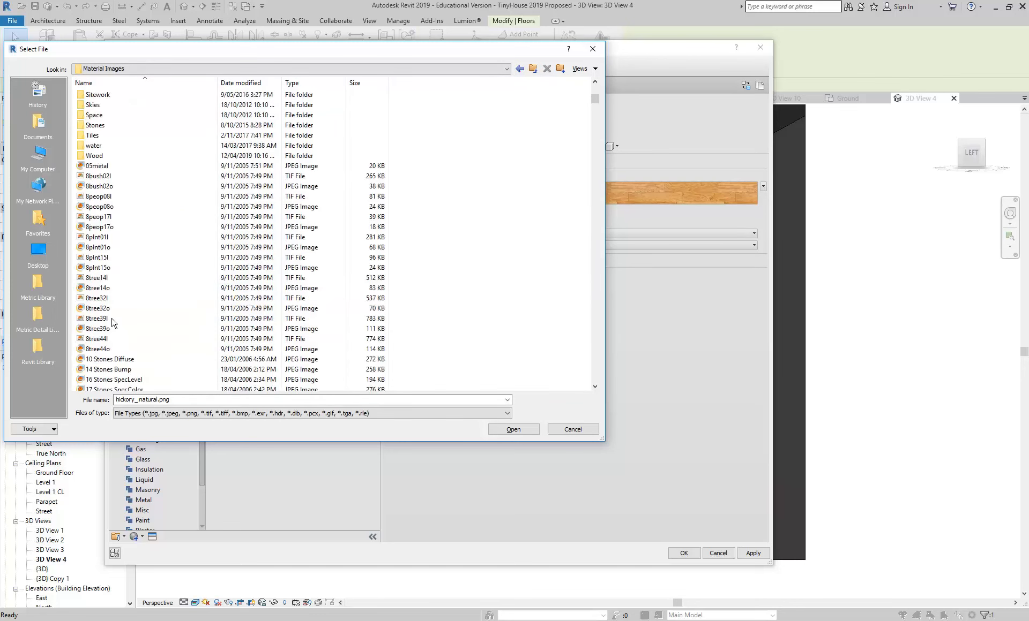
double_click(96, 155)
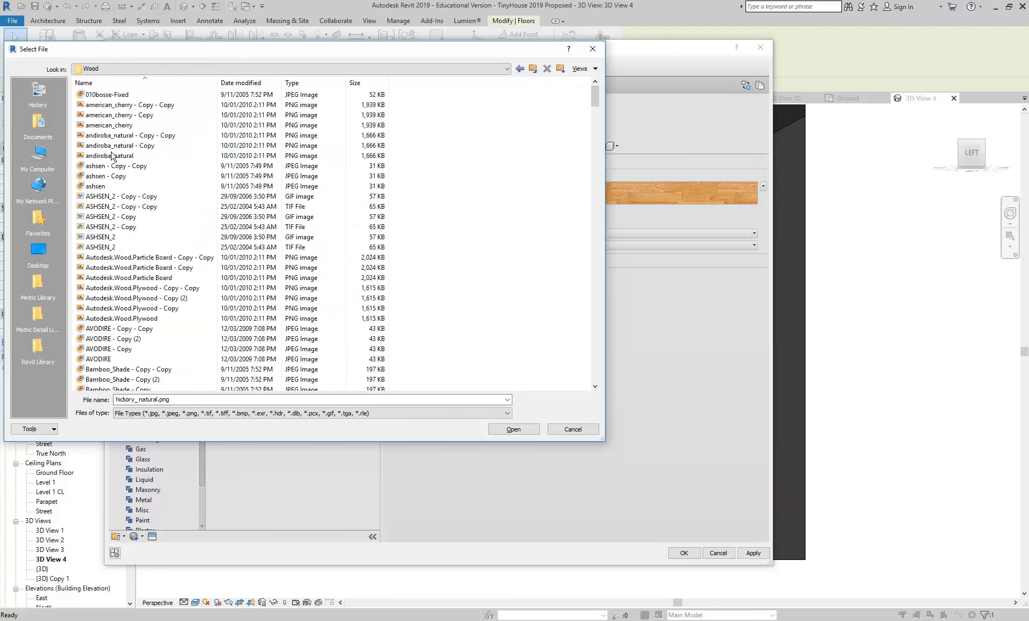
Step: Show the Wood folder's images as thumbnails in an enlarged file browser and choose cedfence-reduced.jpg as the Hickory asset's image
click(586, 68)
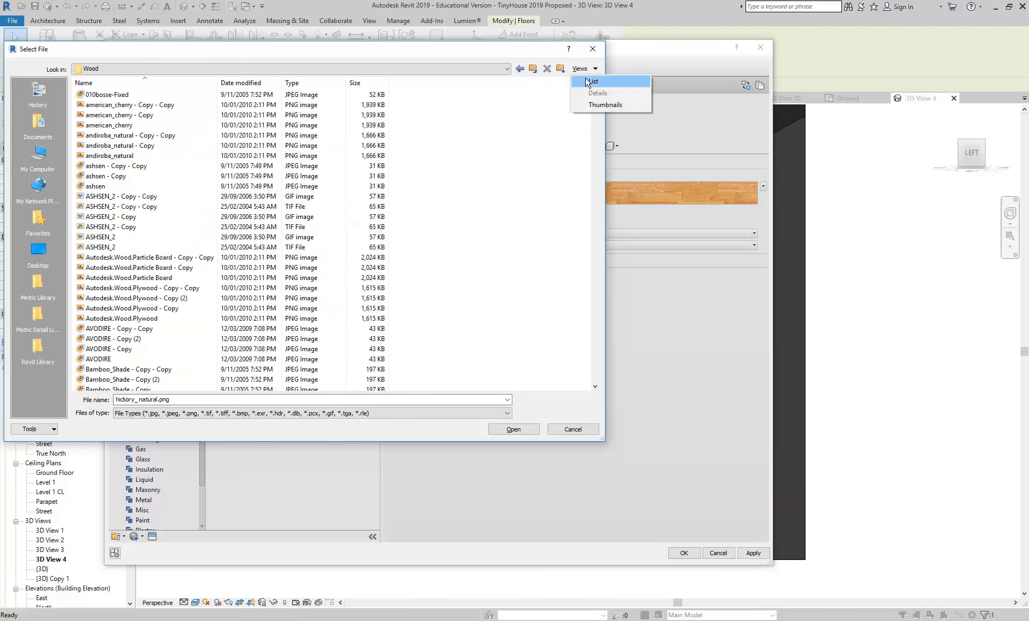
click(596, 103)
drag(601, 445, 920, 535)
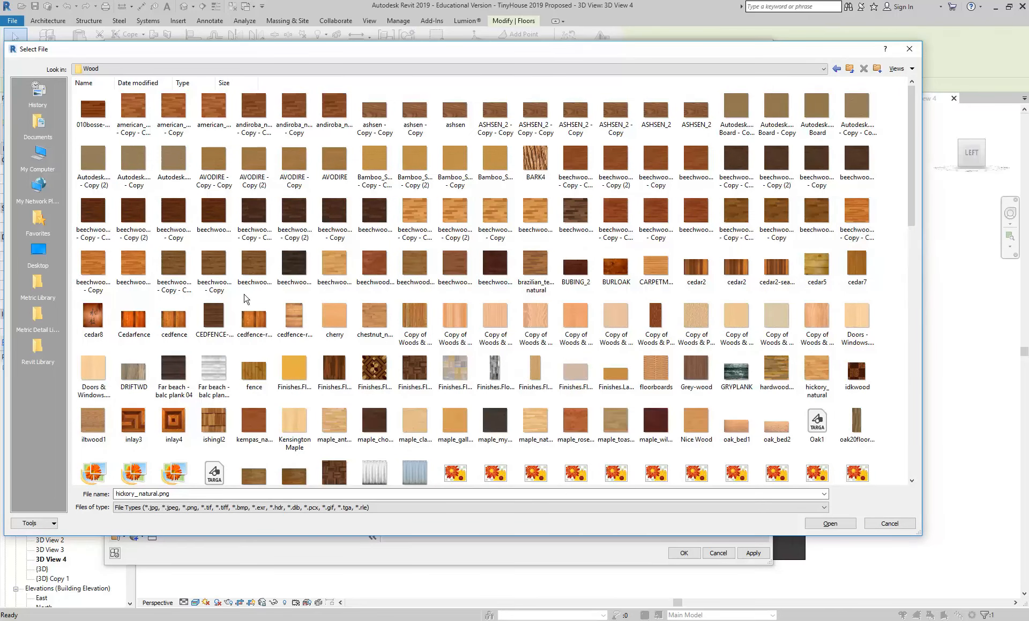
click(175, 324)
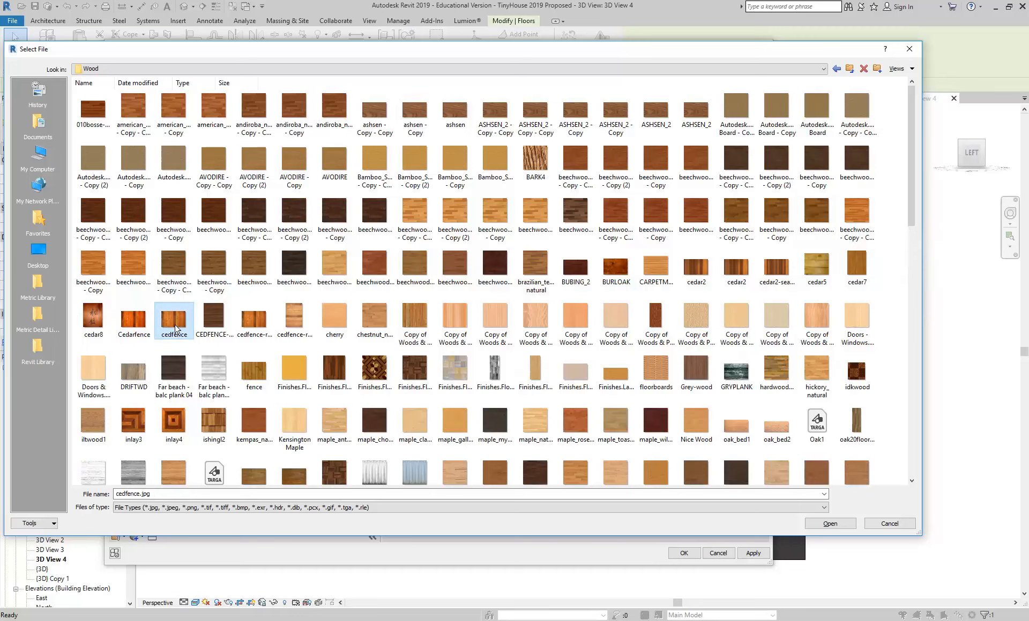
click(258, 325)
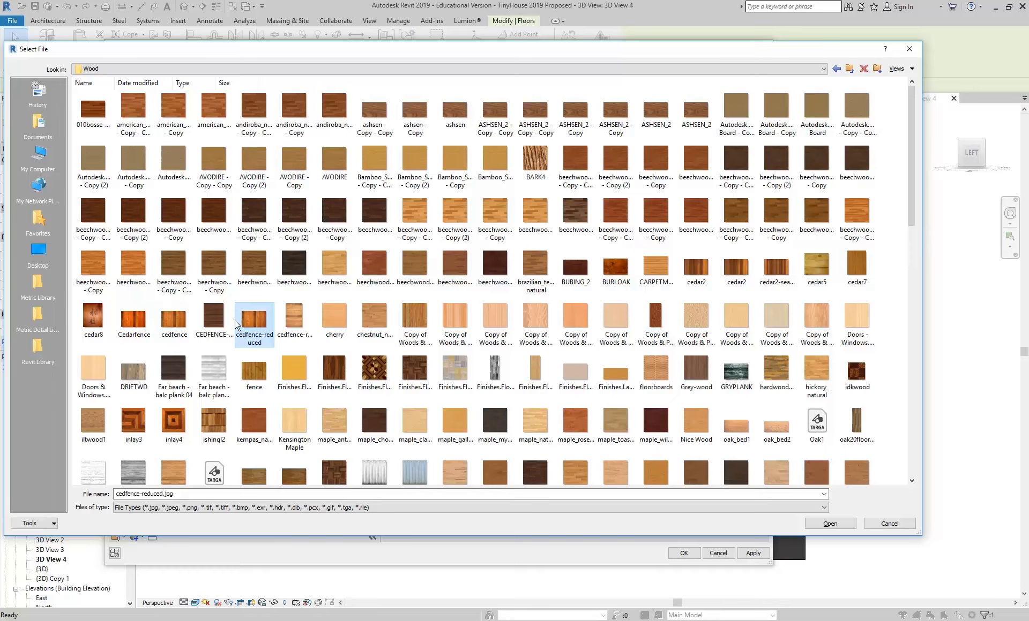
key(Left)
key(Left)
double_click(263, 330)
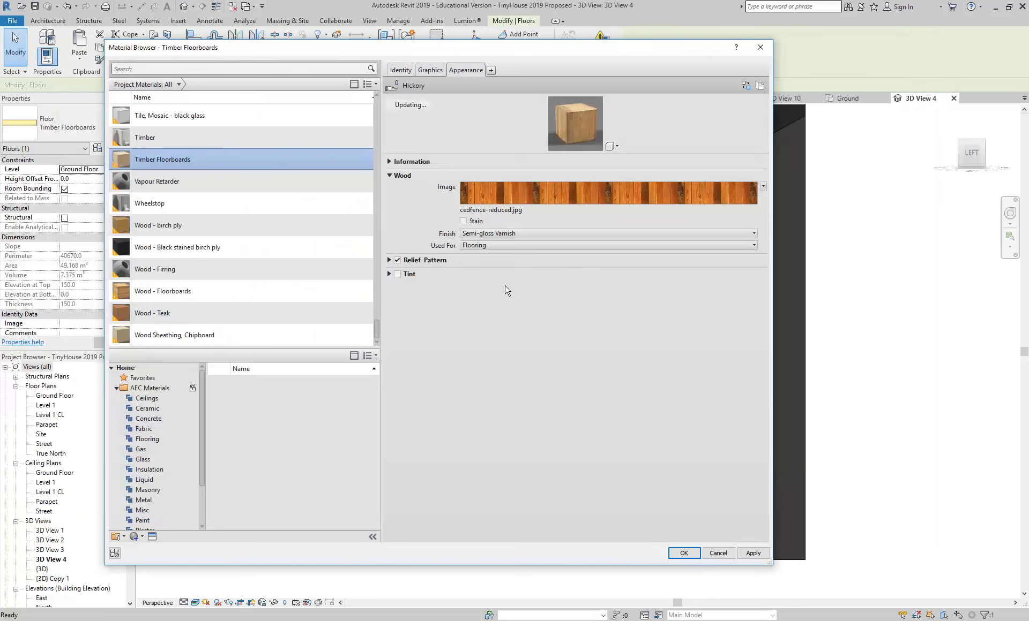
Step: Enlarge the material preview, open the cedfence-reduced.jpg texture for editing and enlarge the Texture Editor to show all transform settings
mouse_move(526, 193)
drag(628, 154, 632, 271)
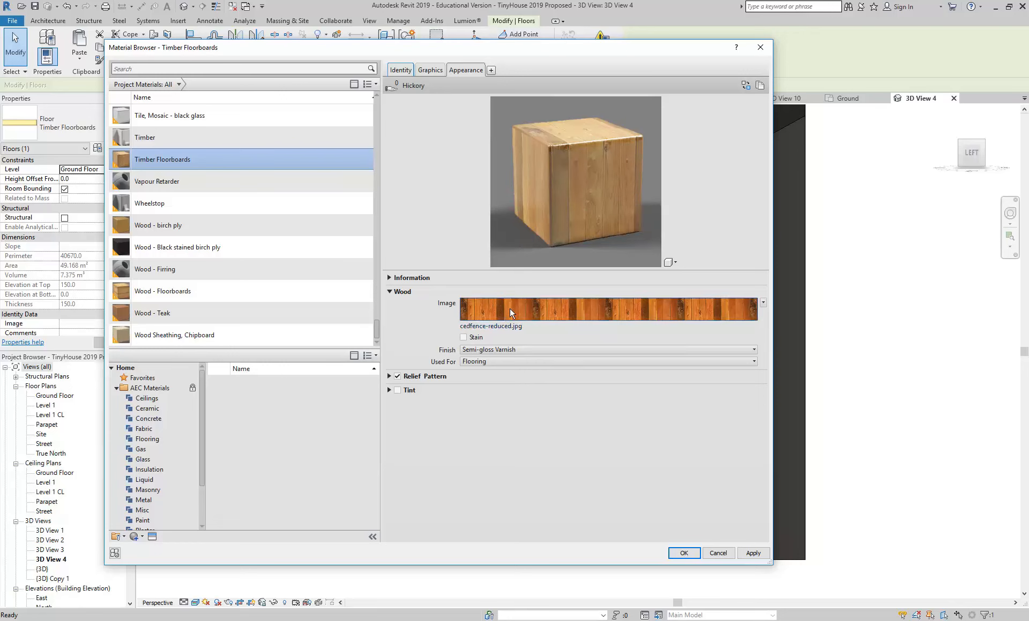
click(554, 312)
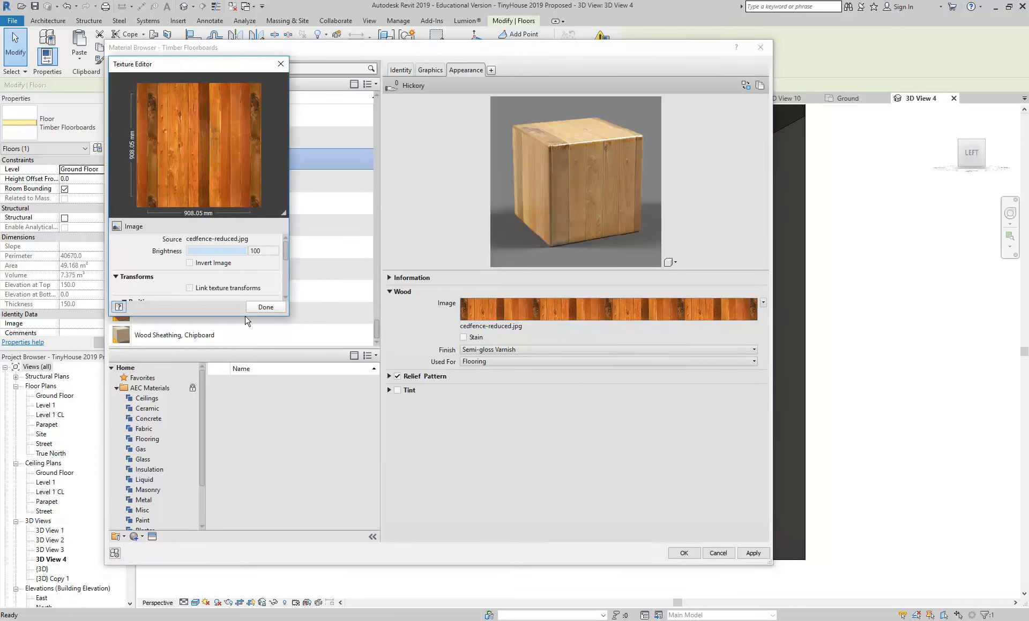
drag(208, 317, 199, 477)
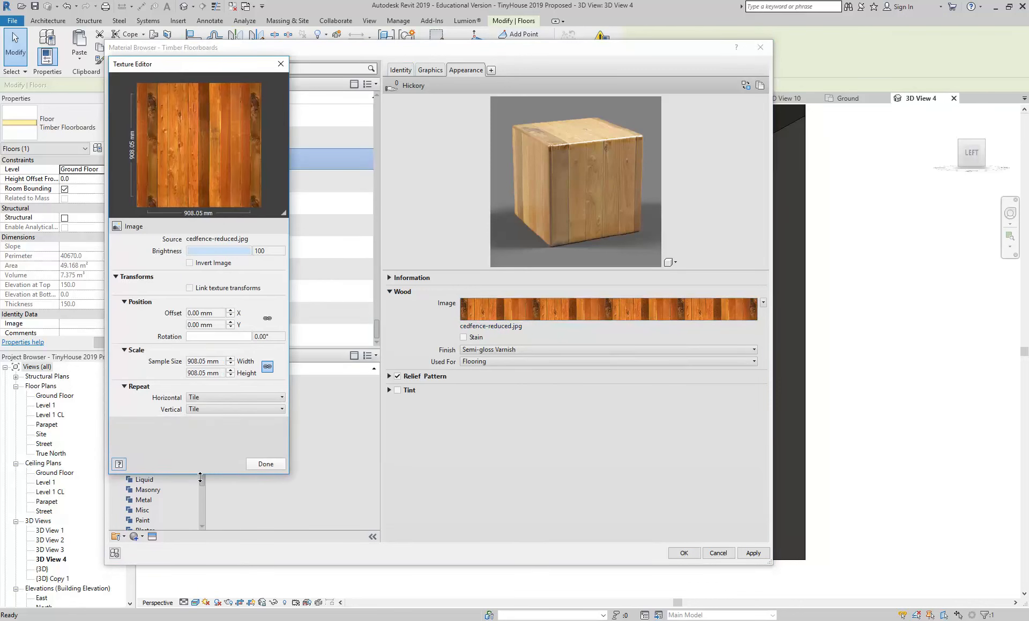
drag(288, 477, 445, 552)
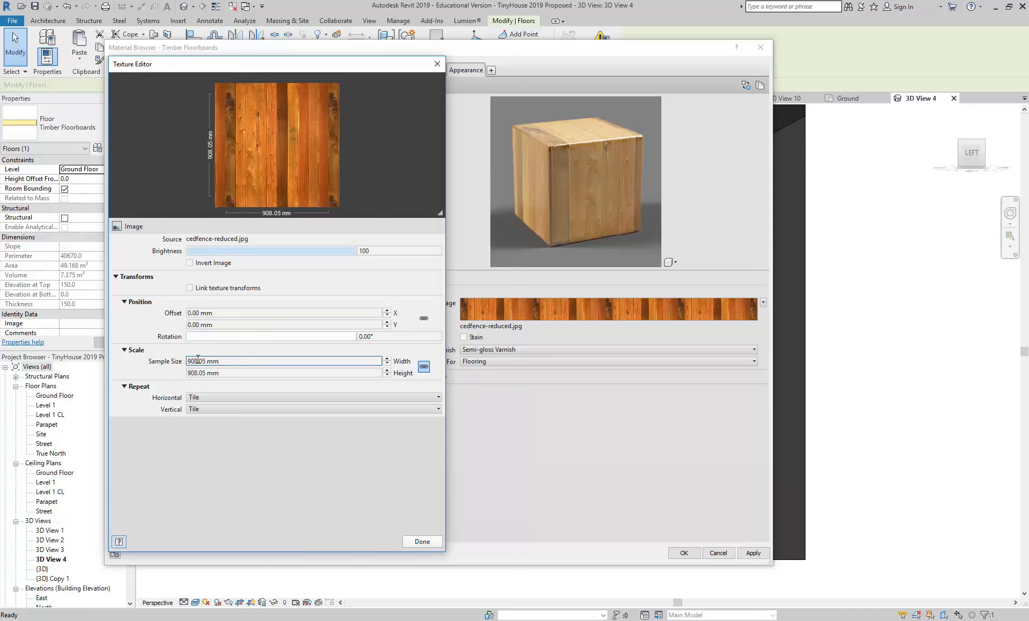
Step: Set the texture's linked sample size to 1000 mm wide and 1000 mm high
click(226, 360)
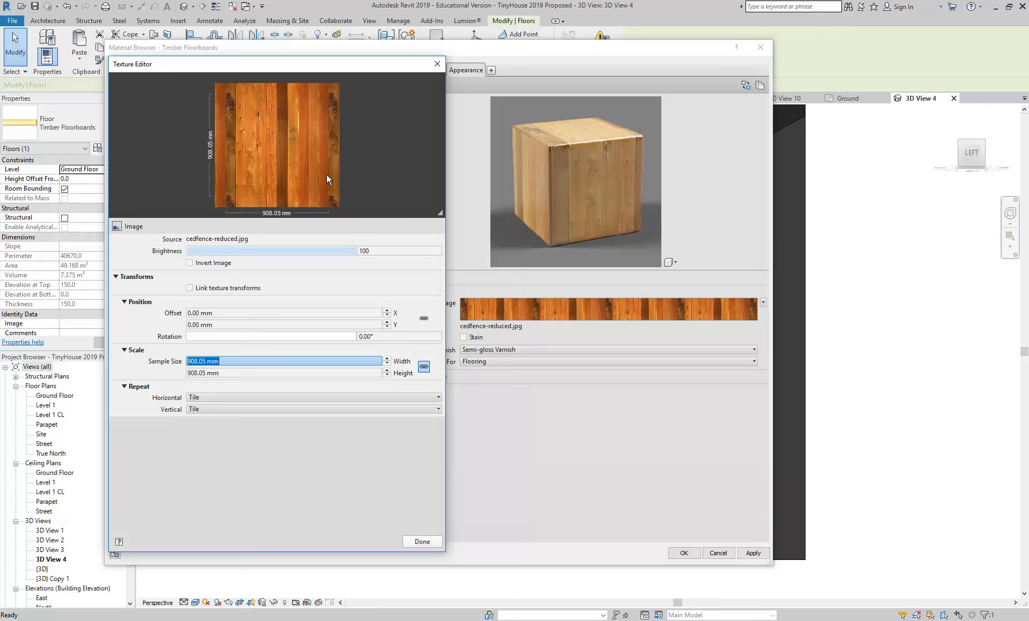
text(1000)
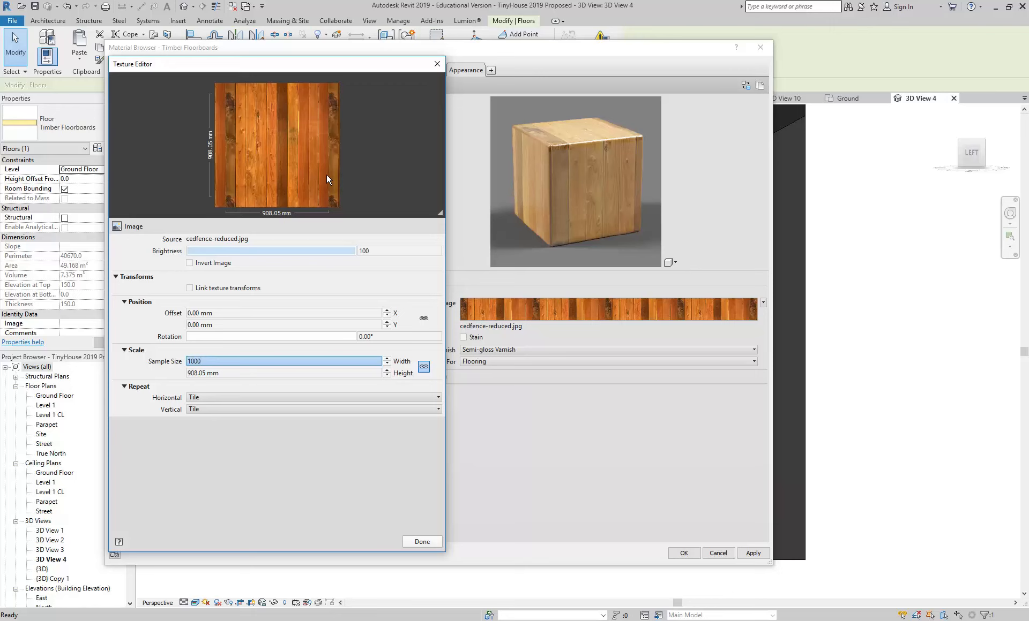
click(252, 376)
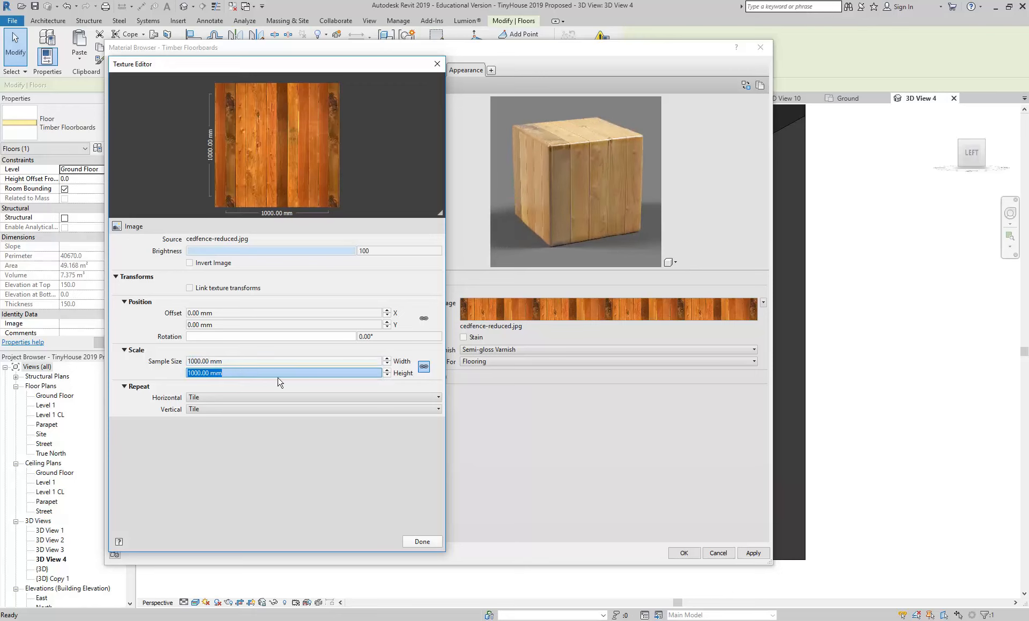
Step: Set the texture's sample size to 1500 mm wide and 1500 mm high and finish editing the texture
click(237, 362)
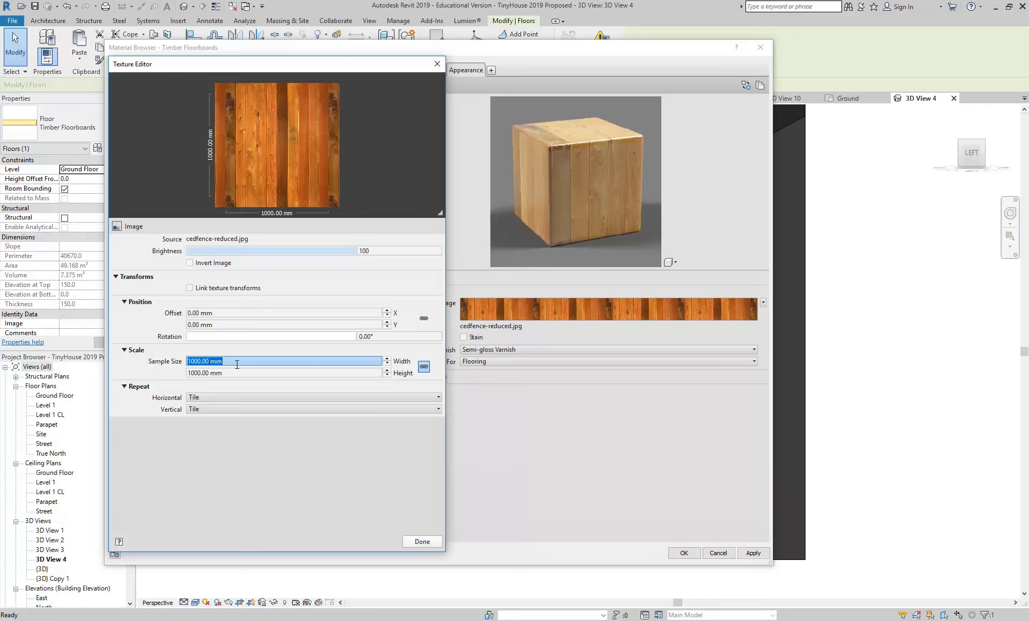
text(1500)
key(Tab)
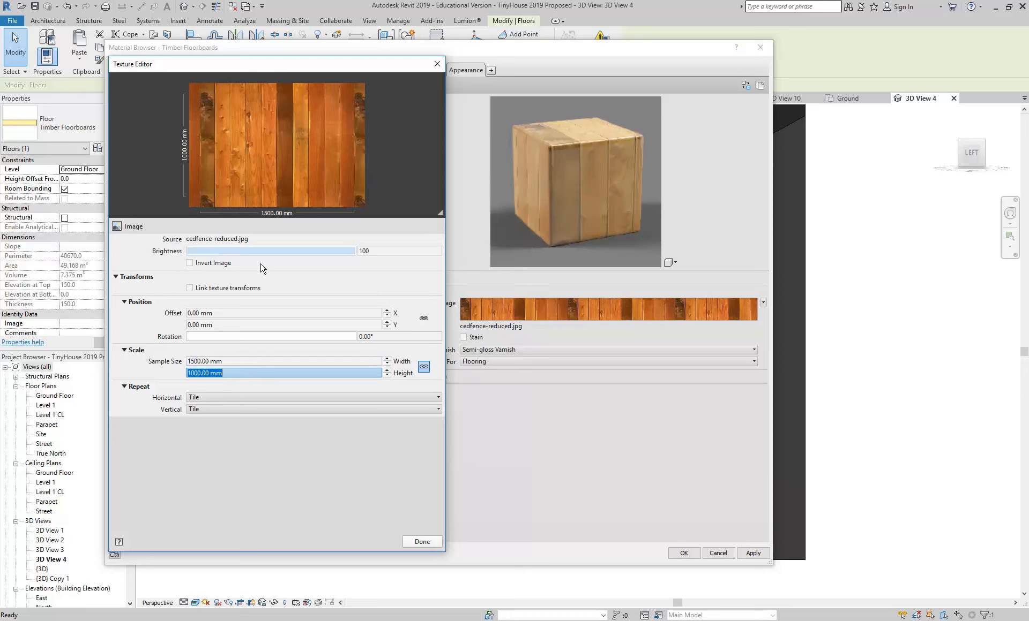
text(1500)
click(252, 361)
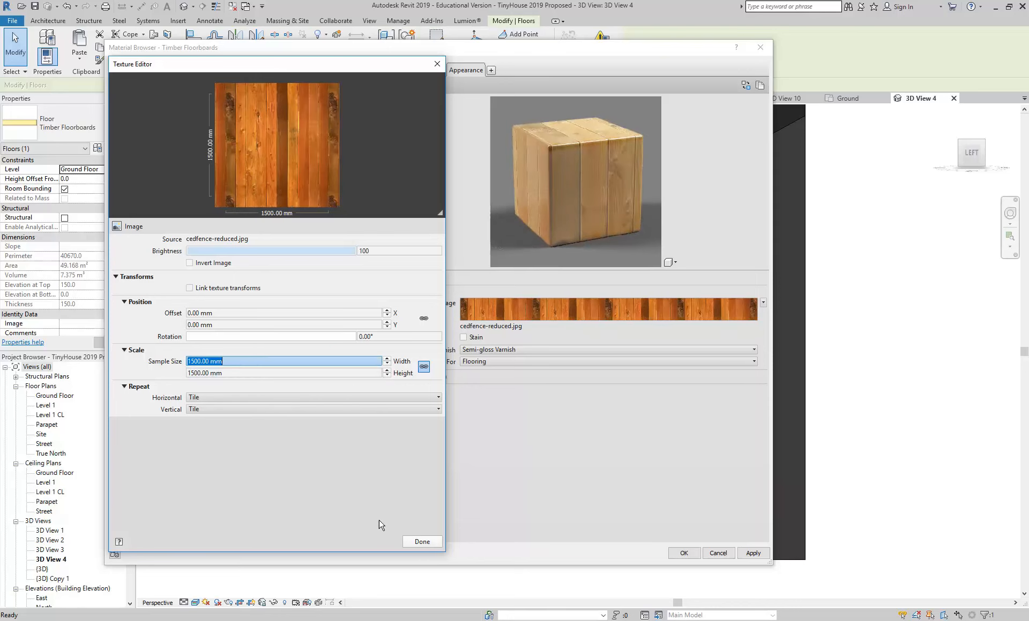
click(269, 361)
click(421, 542)
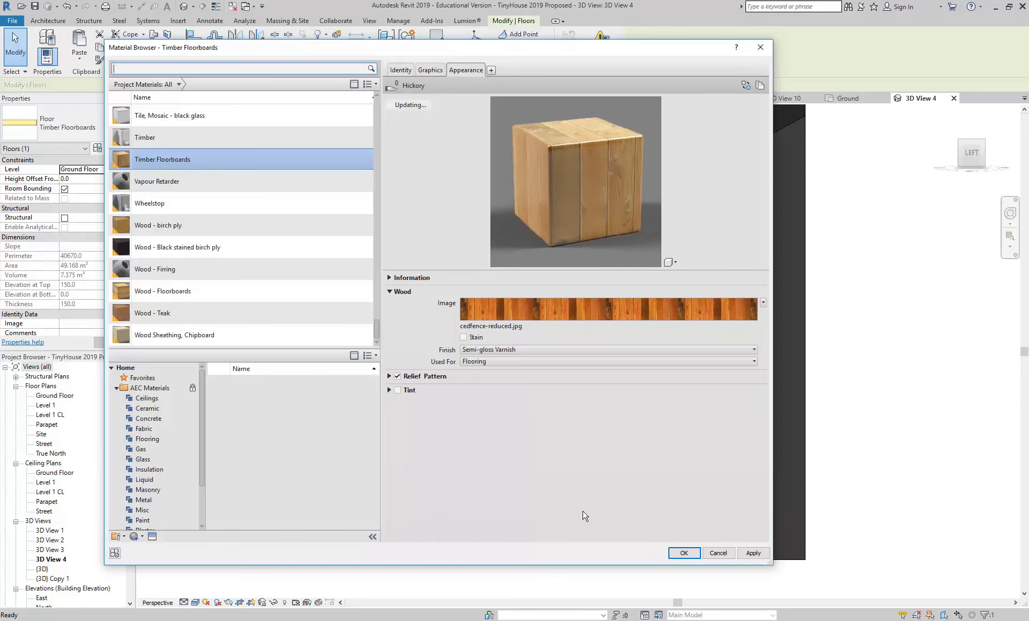
Step: Accept the material, assembly and floor type changes and check the board texture on the ground floor in the 3D view
click(682, 553)
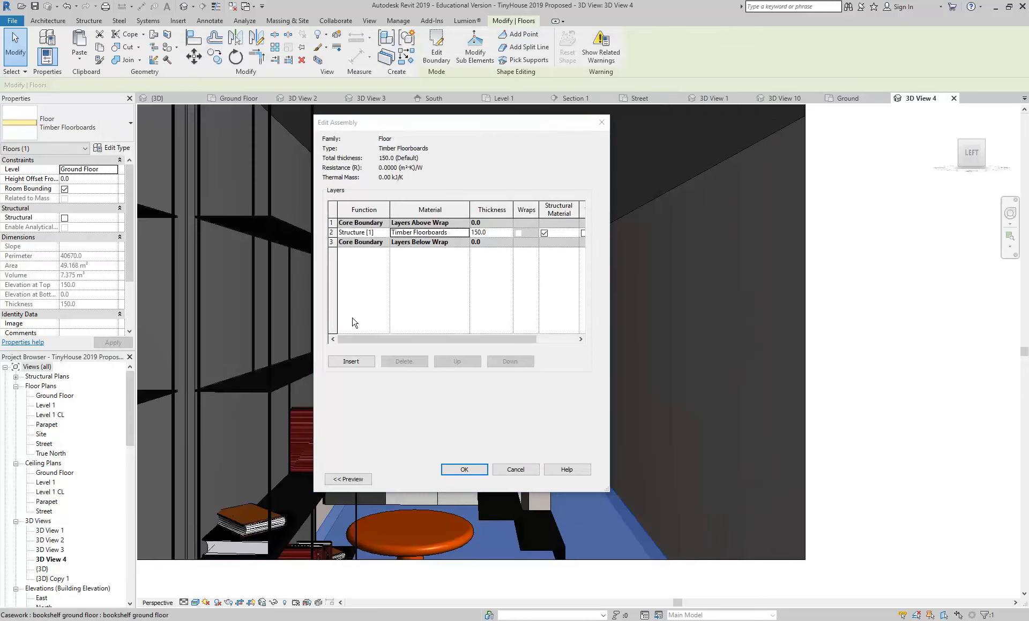
click(464, 471)
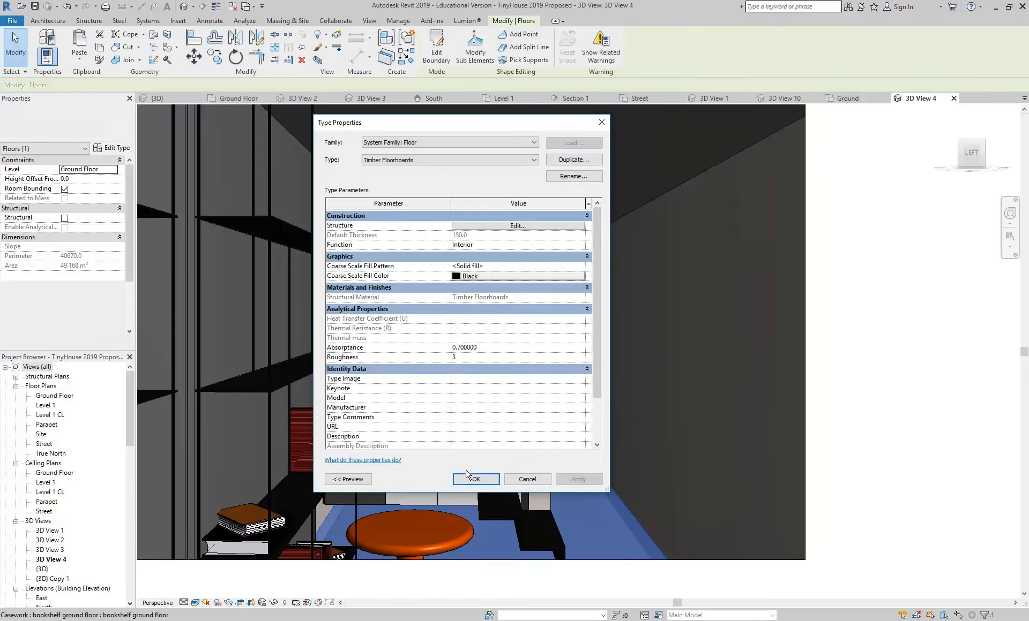
click(476, 484)
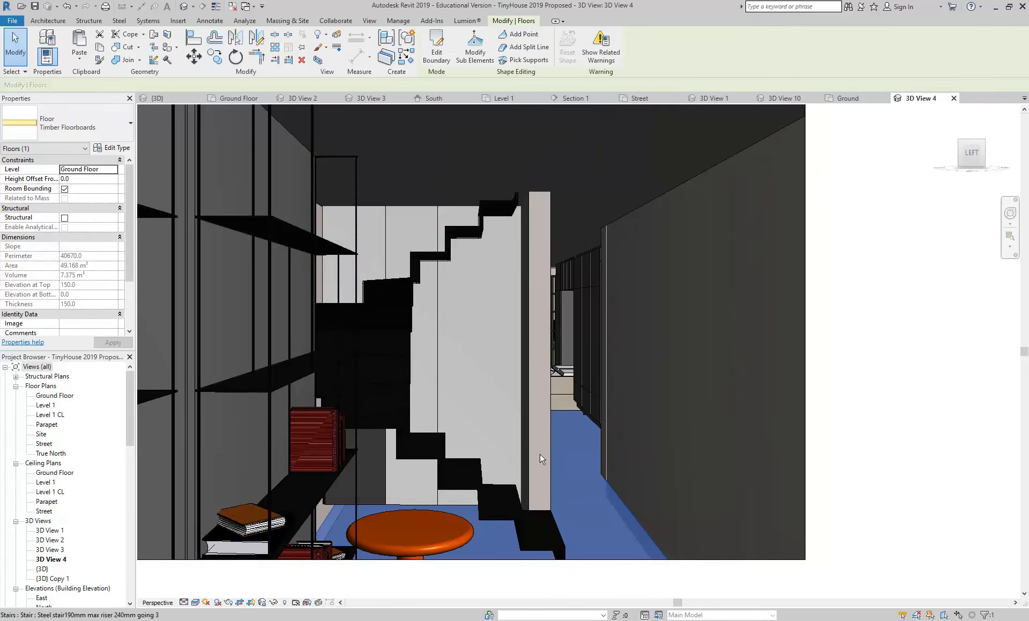
click(660, 386)
scroll(637, 576, up, 5)
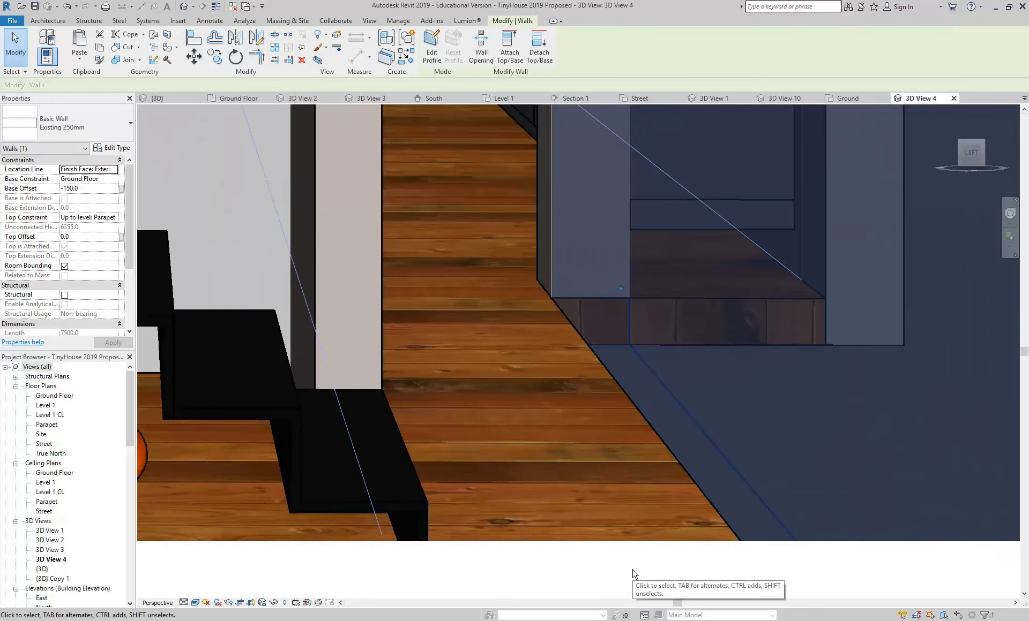
scroll(534, 513, down, 4)
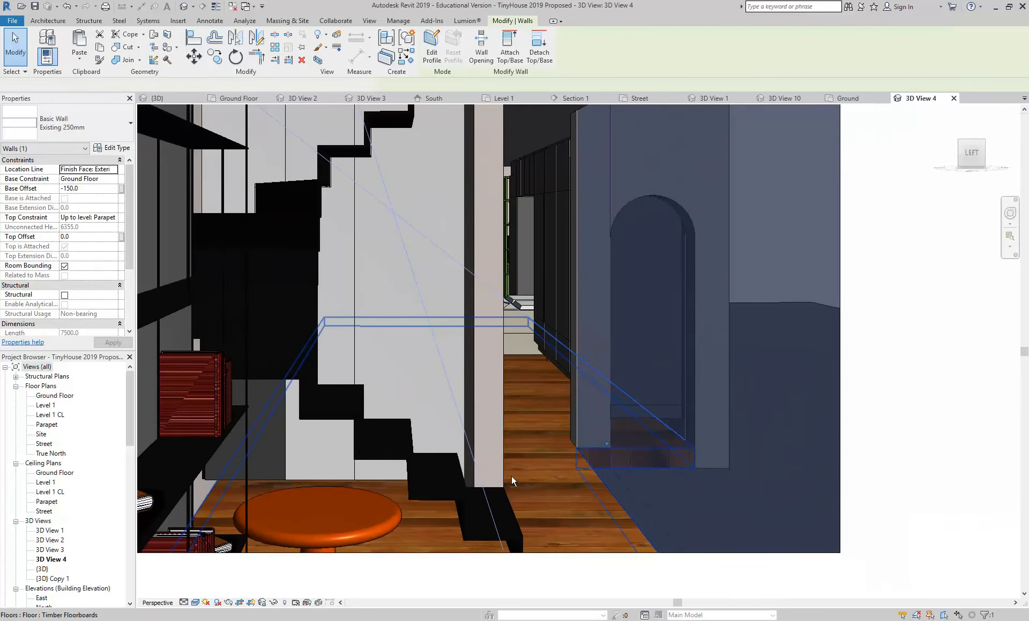
Step: Reopen the floor's Timber Floorboards material from its type structure and rotate the appearance image texture to 90°
click(514, 476)
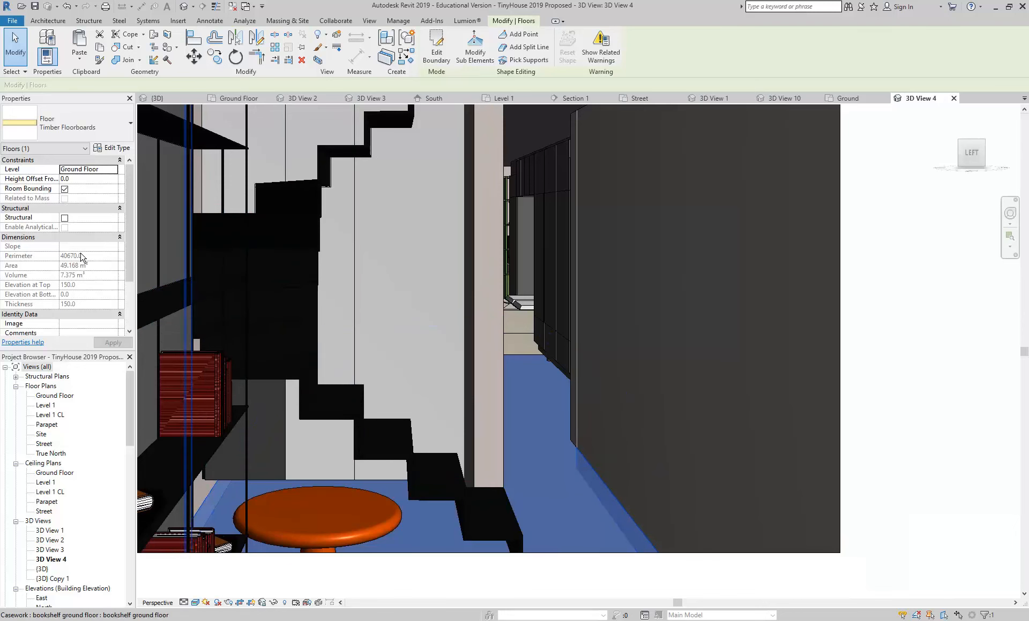
click(100, 149)
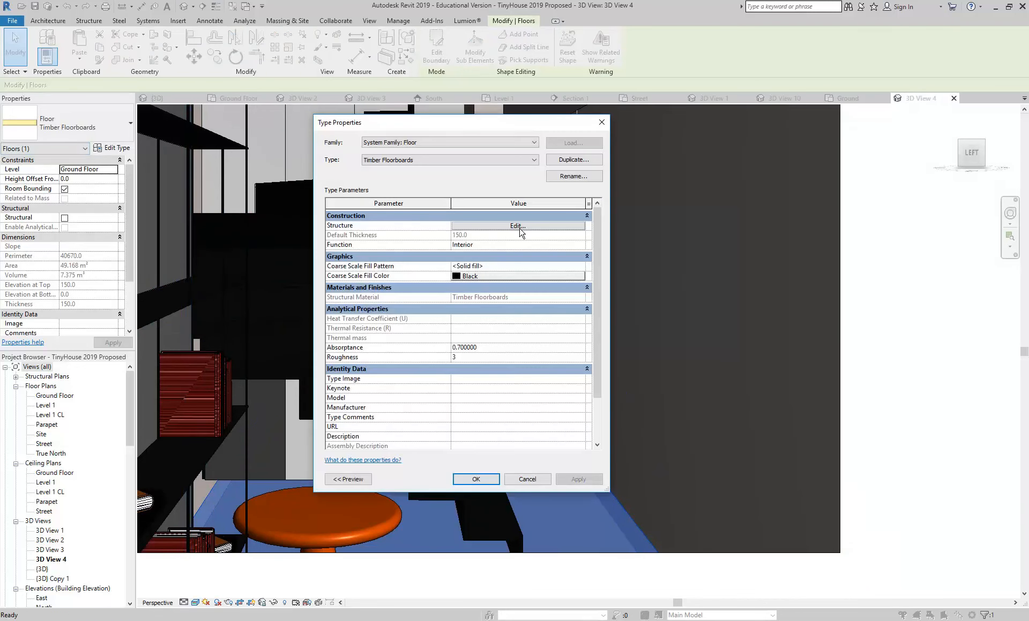
click(508, 229)
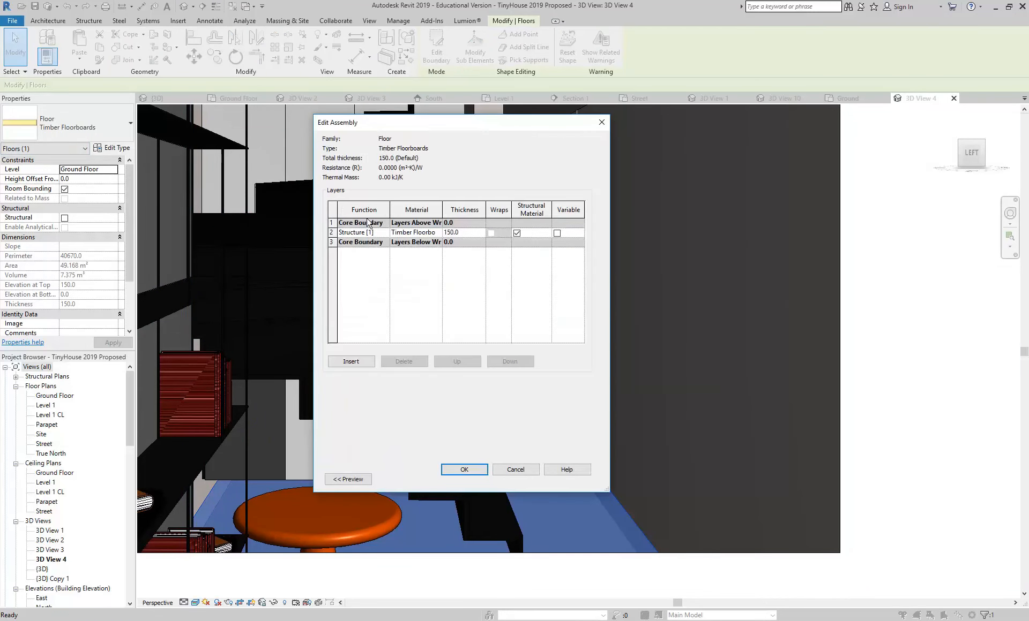
click(439, 234)
click(440, 232)
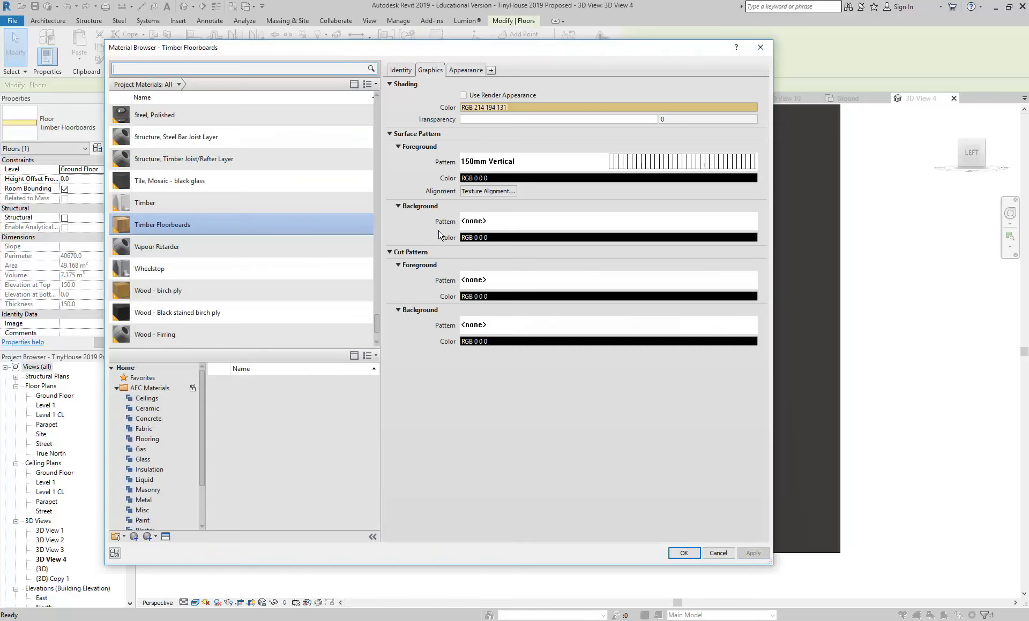
click(464, 70)
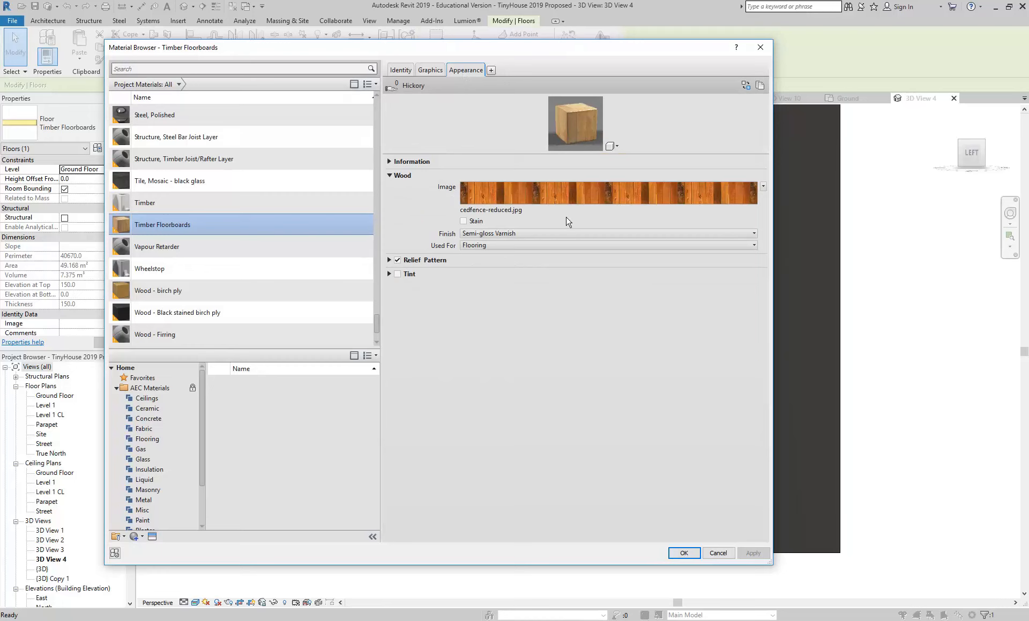
click(563, 199)
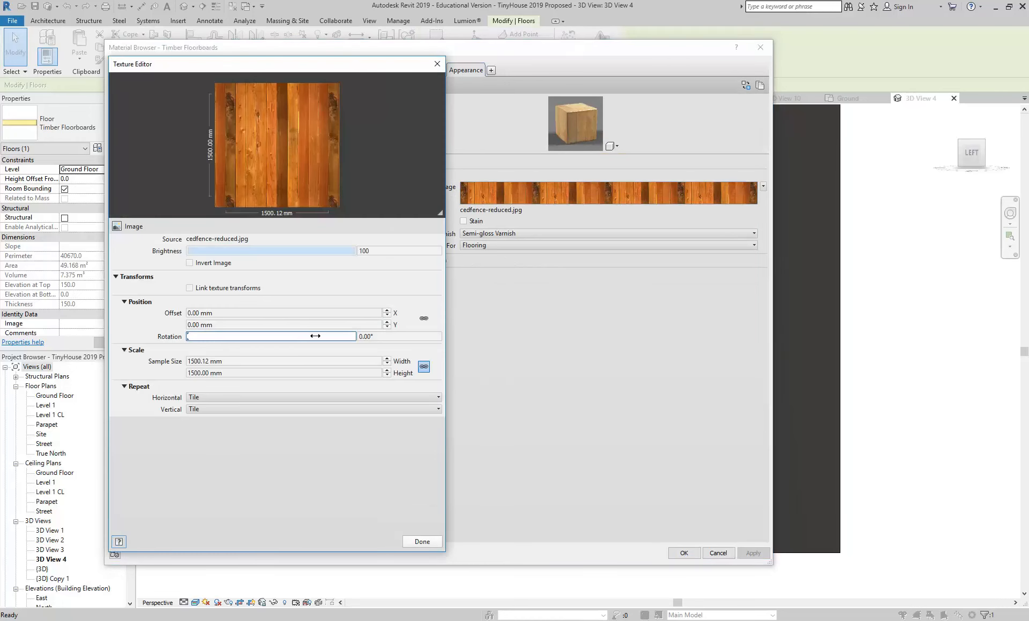
click(395, 336)
text(90)
click(421, 542)
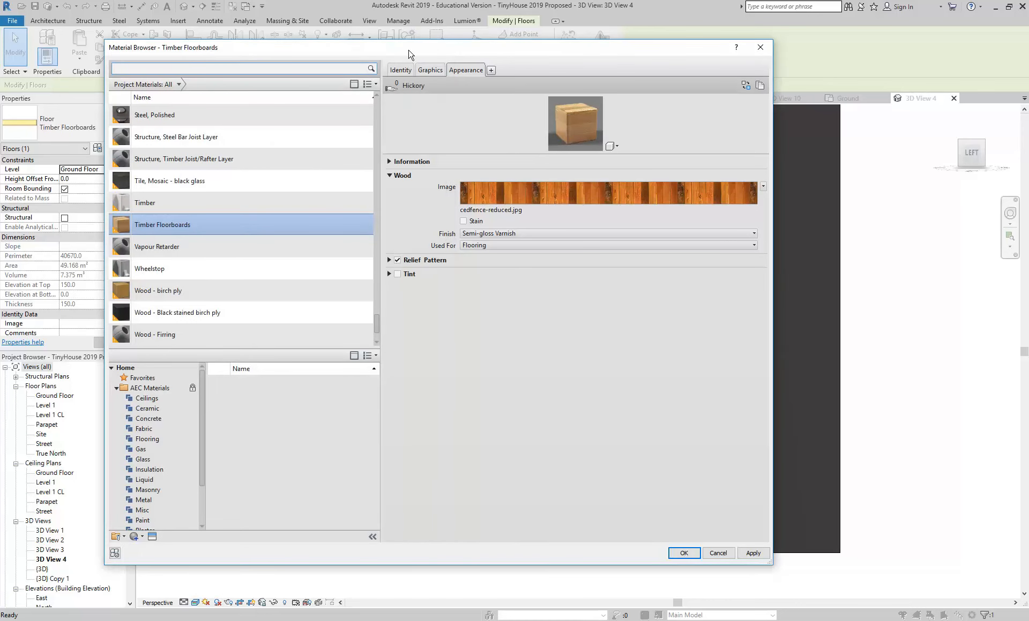
Step: Set the Timber Floorboards material's foreground surface pattern to the 150mm Horizontal model pattern
click(429, 71)
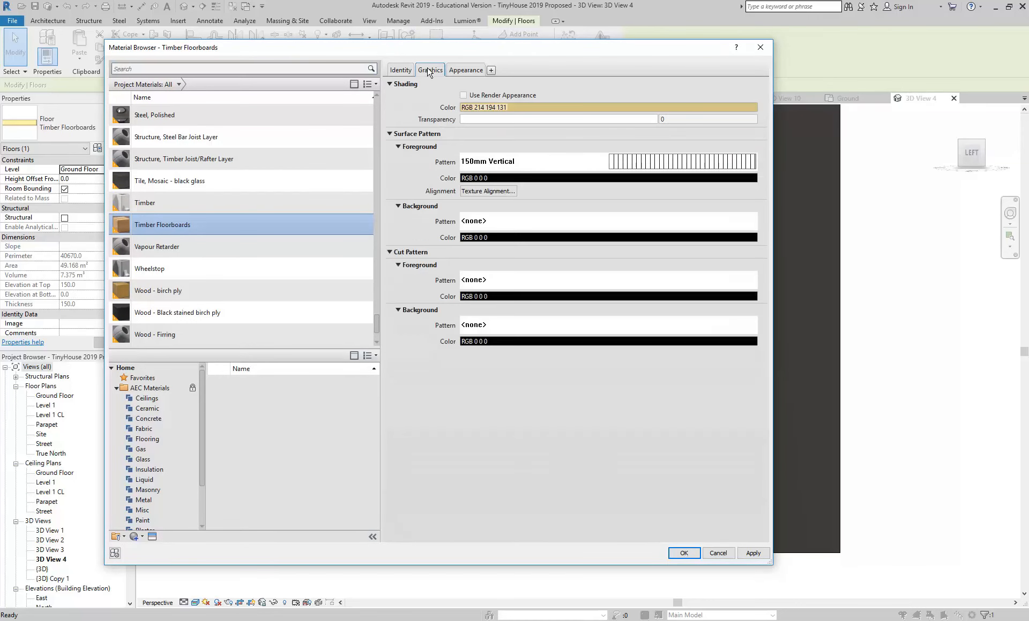
click(643, 161)
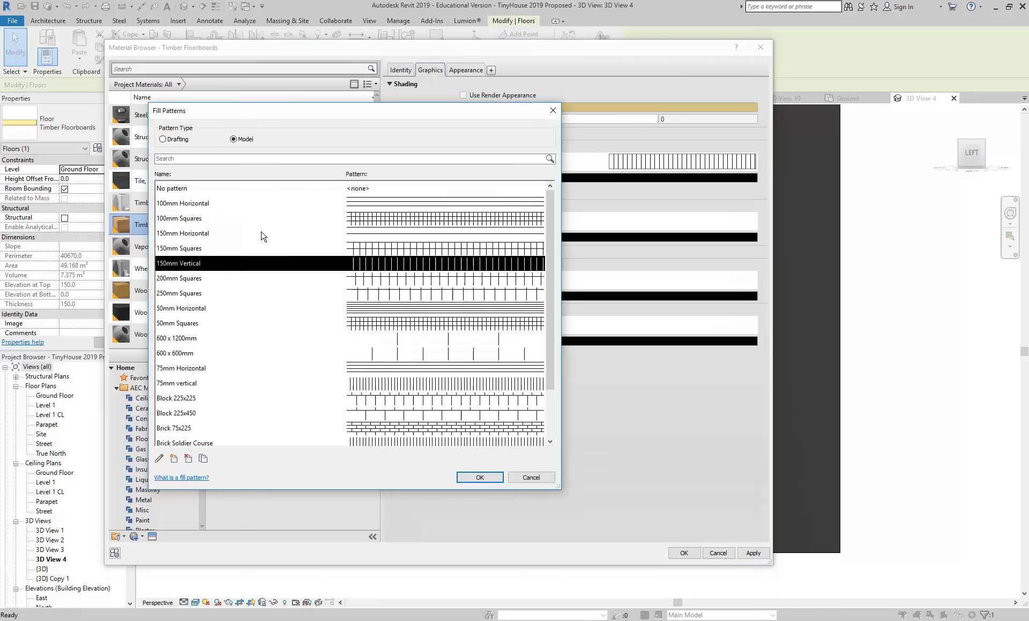
click(183, 234)
click(479, 477)
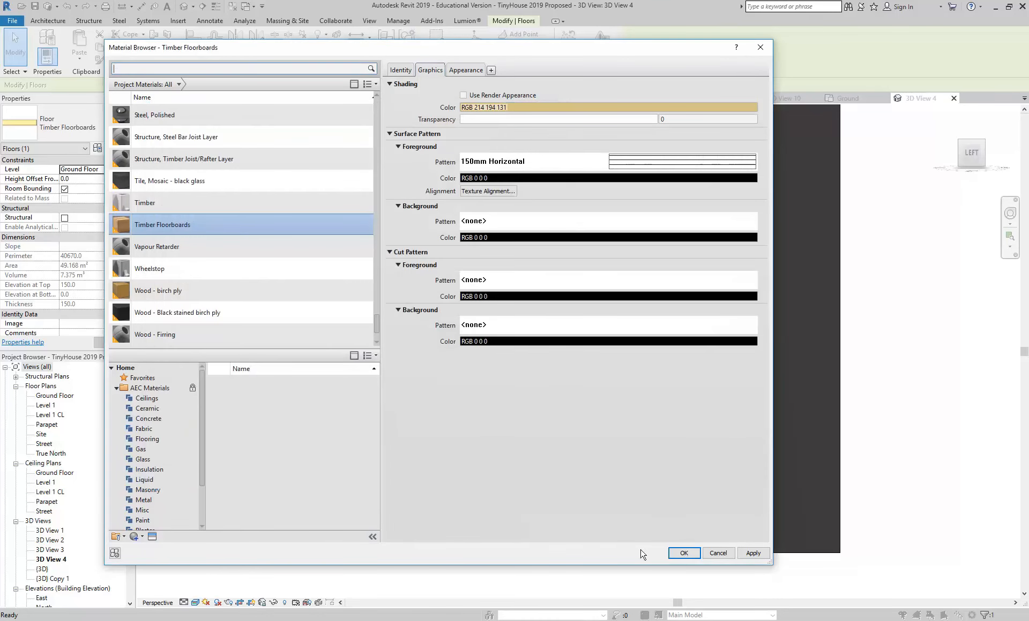
Step: Accept the material, assembly and floor type edits, and inspect the rotated floorboards around the staircase in the 3D view
click(683, 553)
click(470, 474)
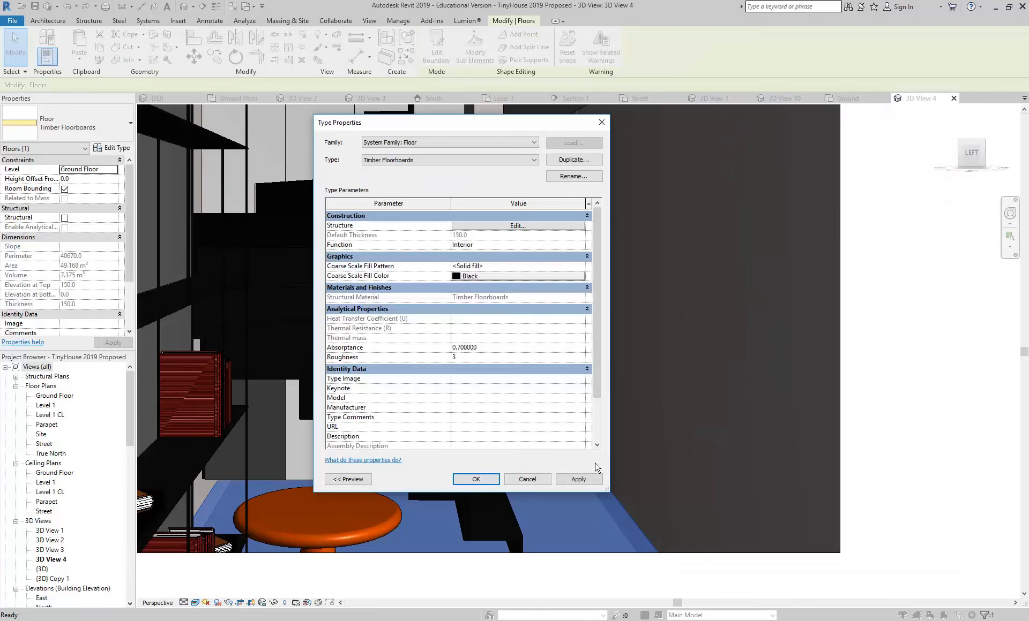
click(476, 479)
click(622, 455)
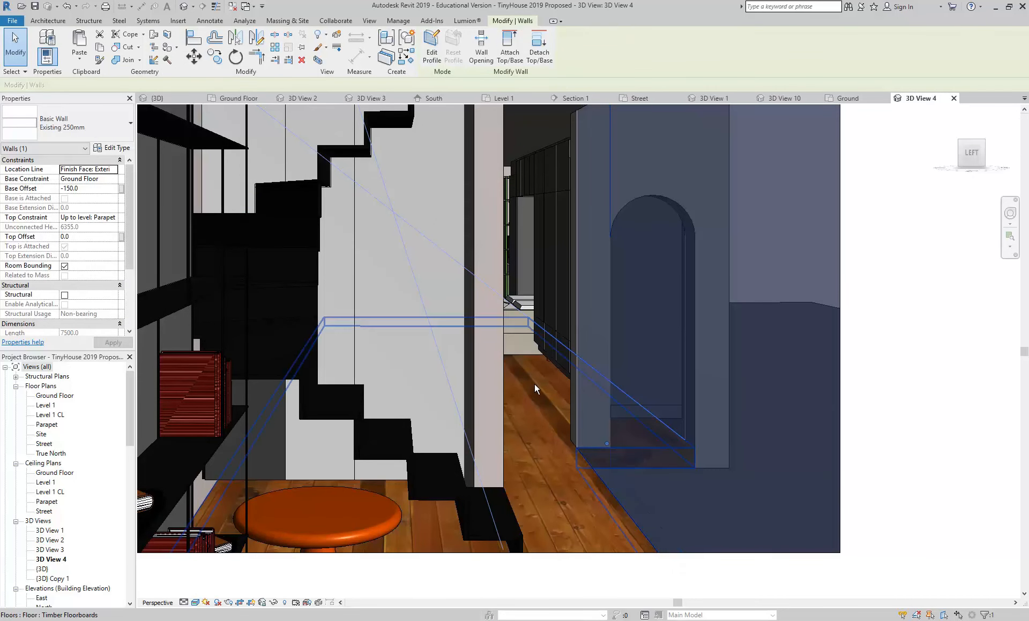
scroll(535, 384, down, 5)
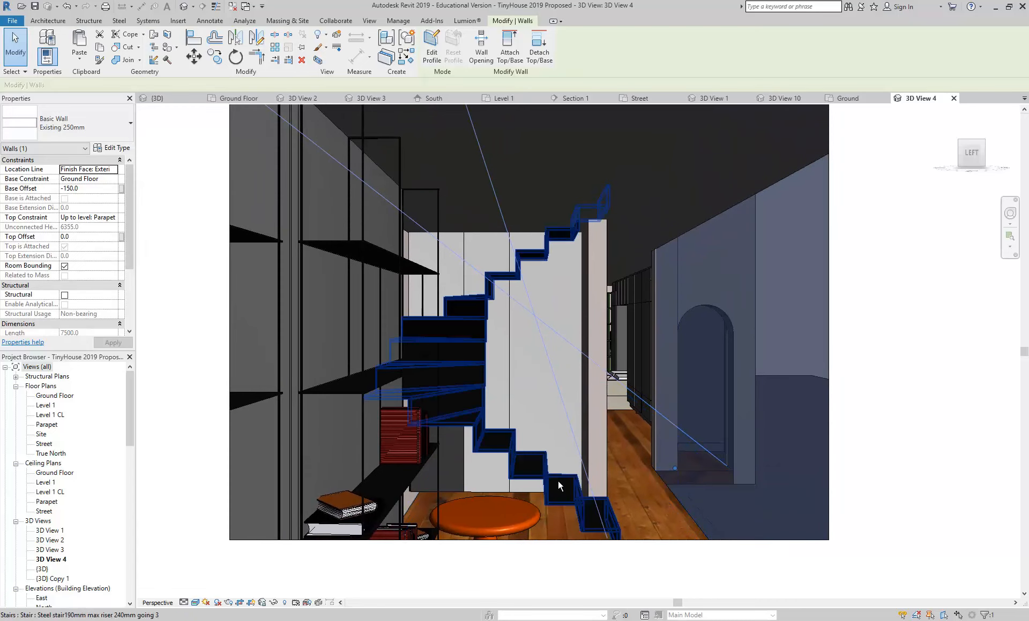
scroll(557, 481, up, 1)
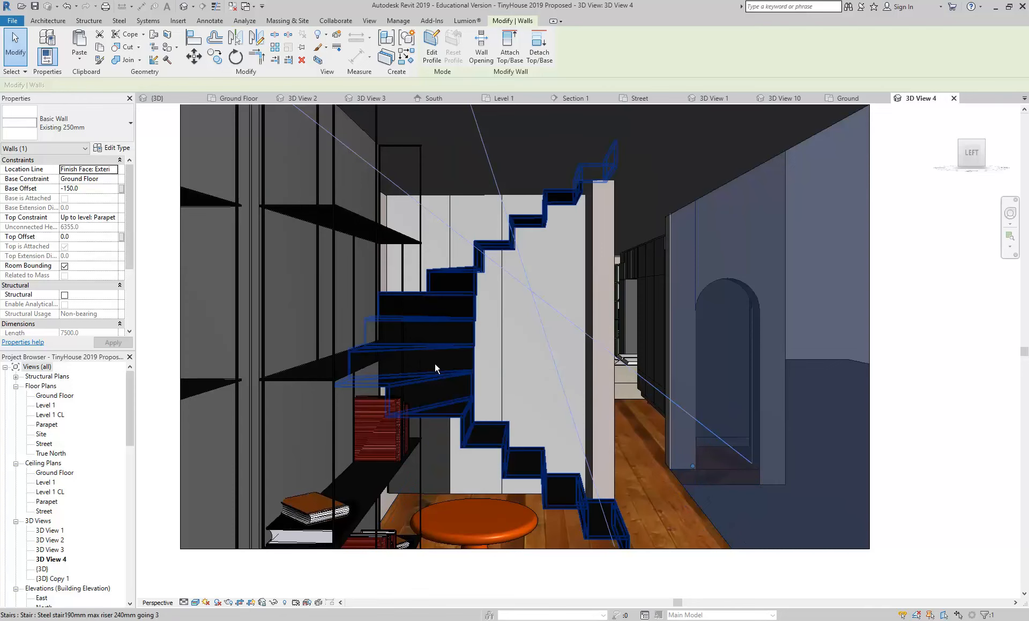
Step: Reopen the Timber Floorboards material from the ground floor's type structure and show its appearance settings
click(641, 487)
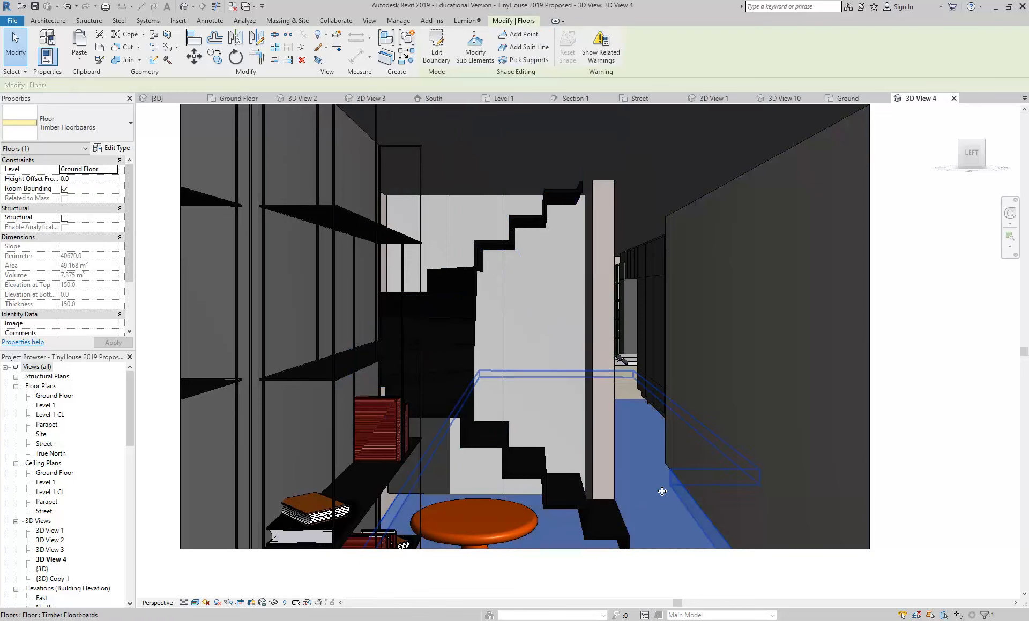
click(111, 148)
click(501, 226)
click(436, 234)
click(438, 232)
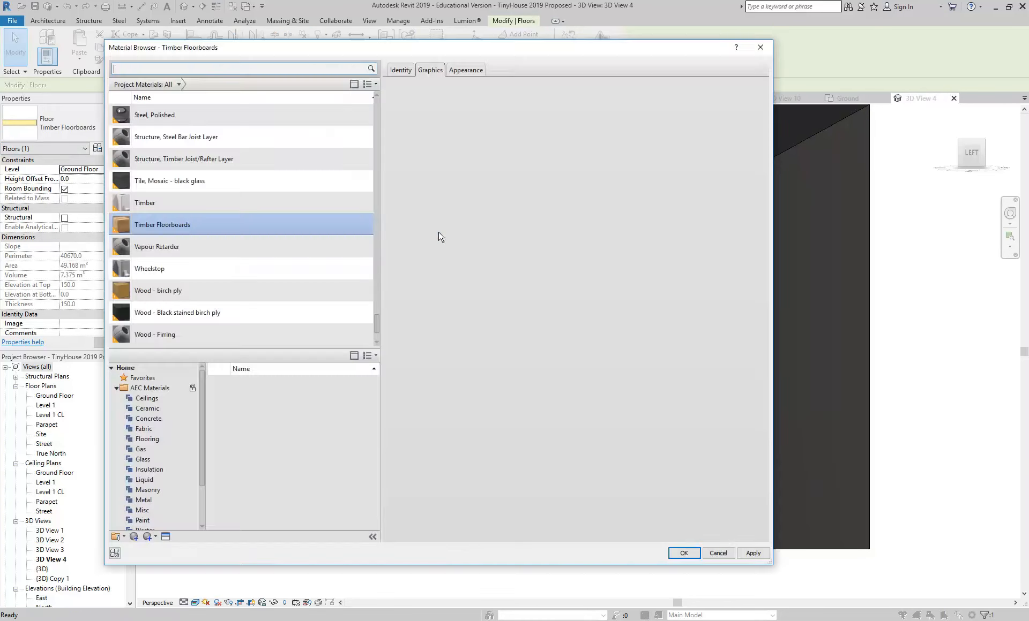
click(461, 69)
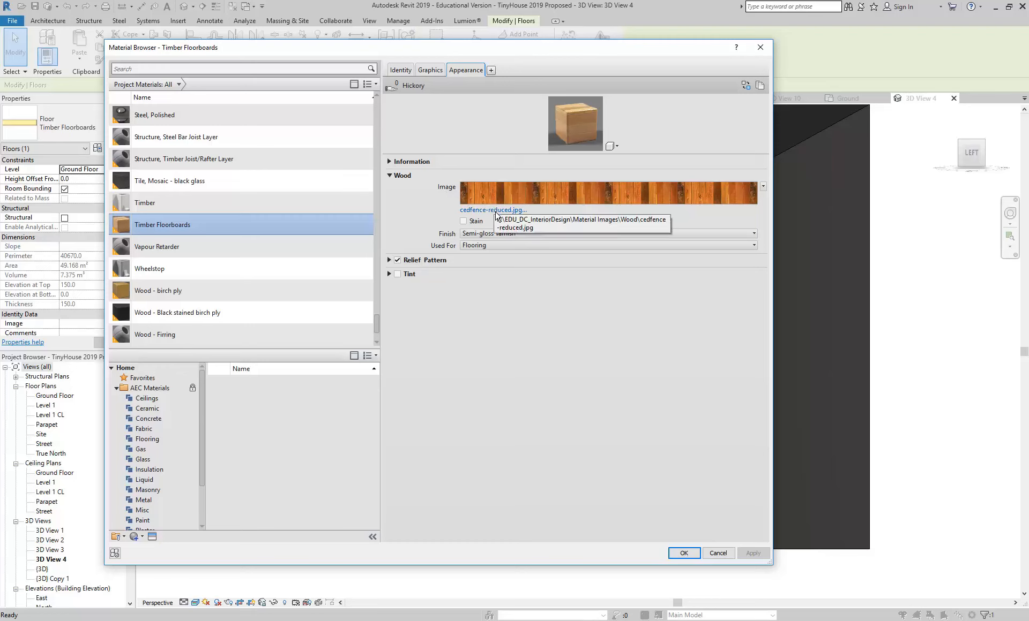
Step: Browse the replacement appearance assets in the Appearance Library's Masonry Brick category without replacing the material's current asset
right_click(462, 69)
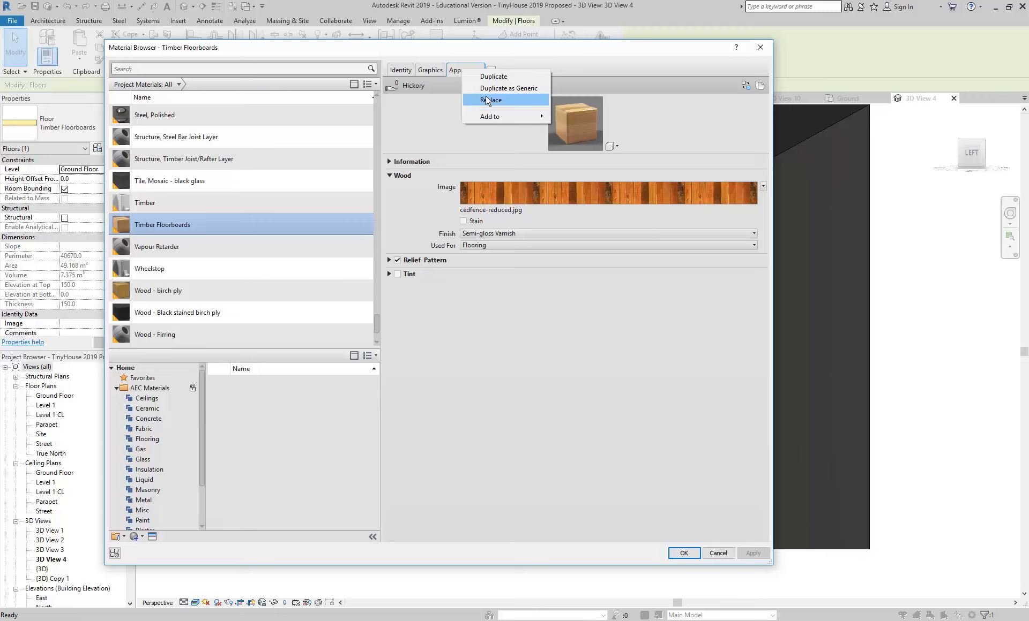
click(458, 72)
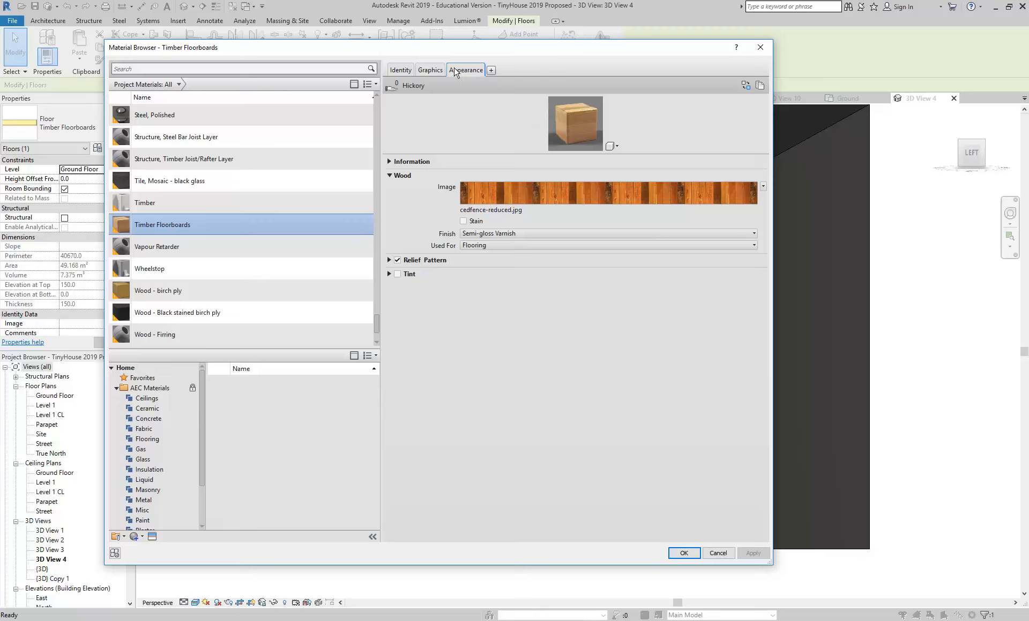
right_click(458, 73)
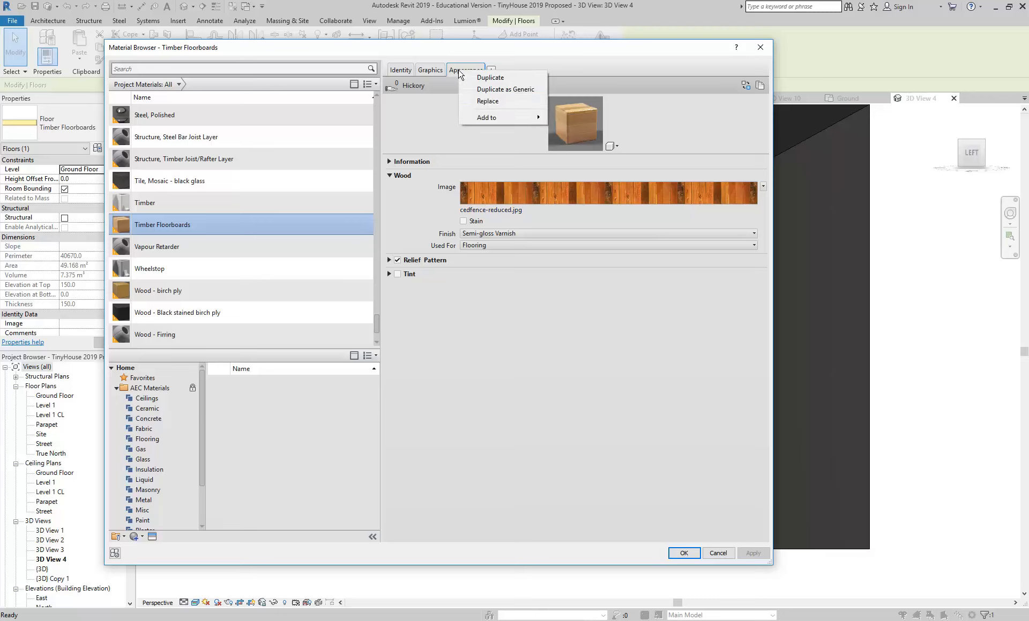
click(476, 102)
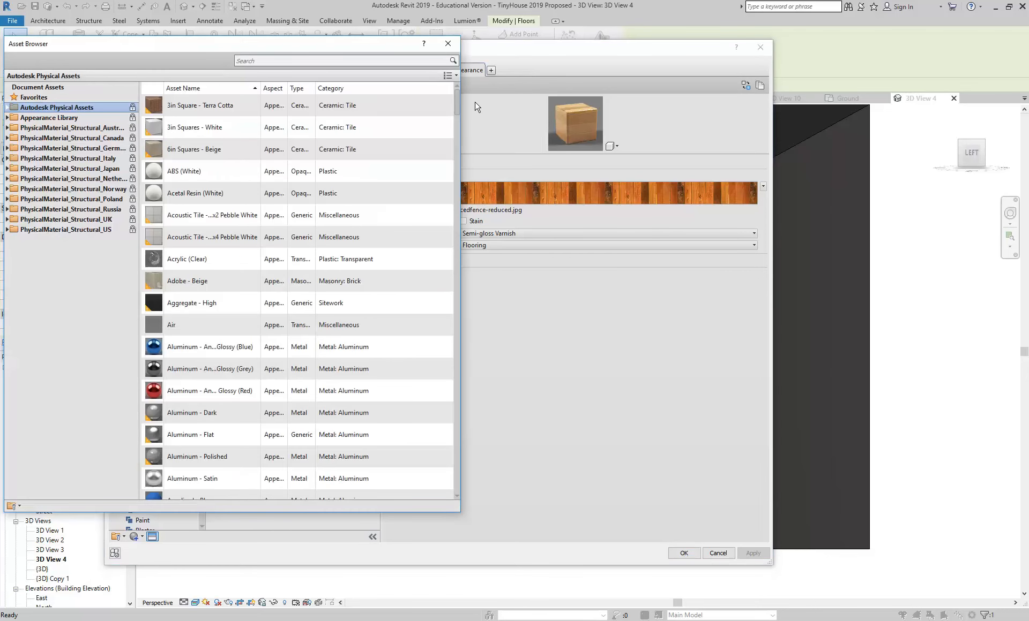
drag(214, 46, 423, 18)
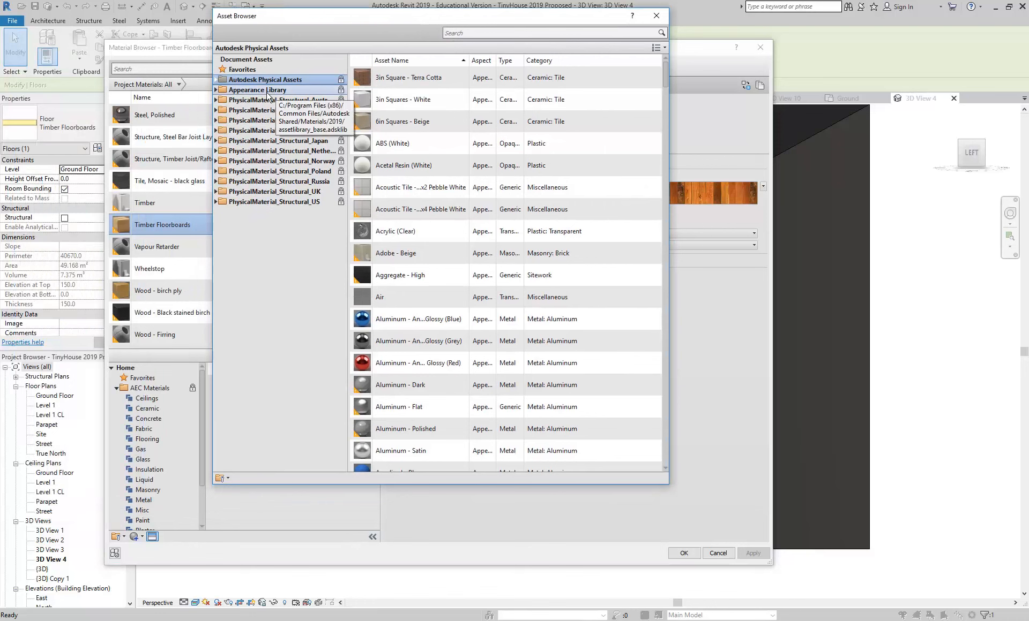
double_click(242, 91)
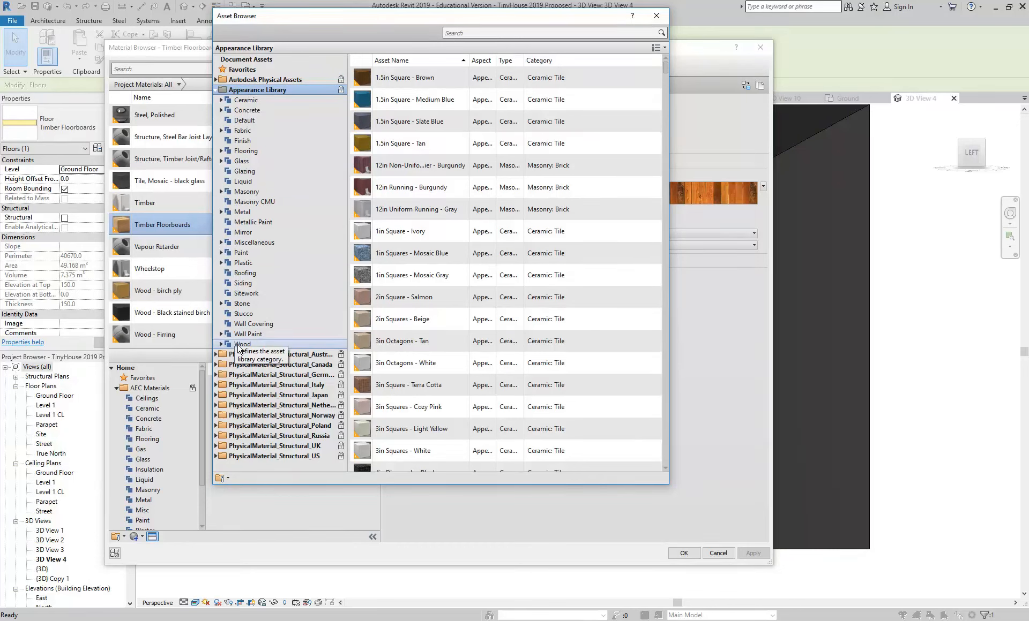
double_click(242, 192)
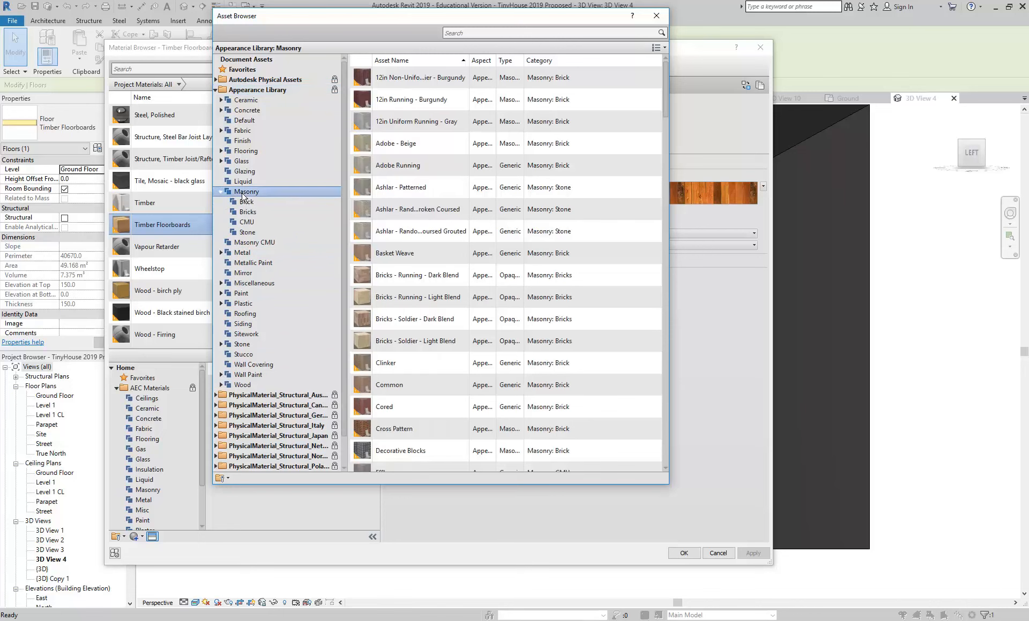
click(245, 202)
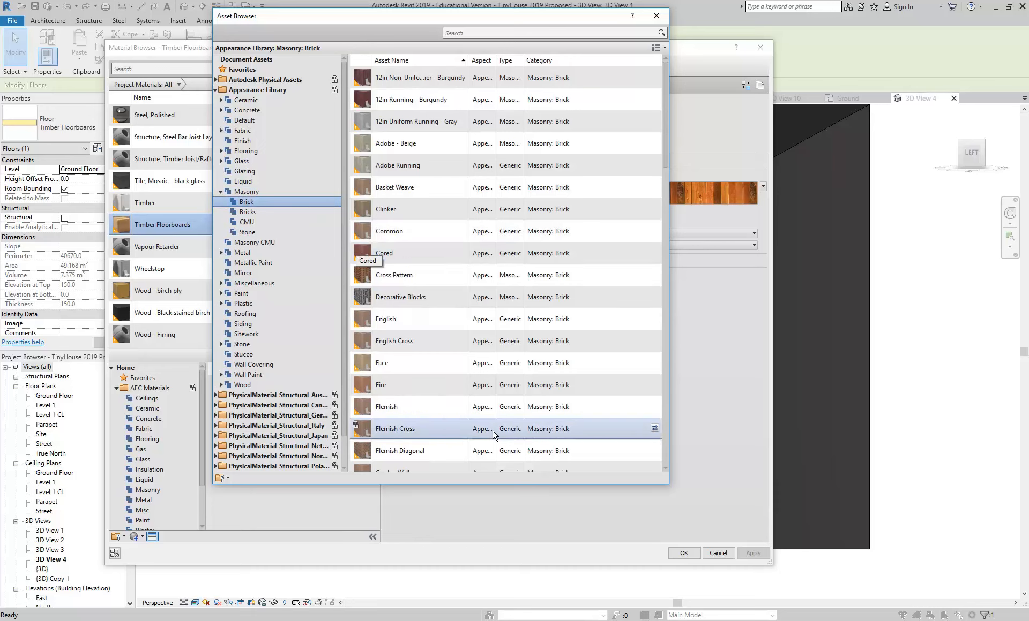
click(655, 20)
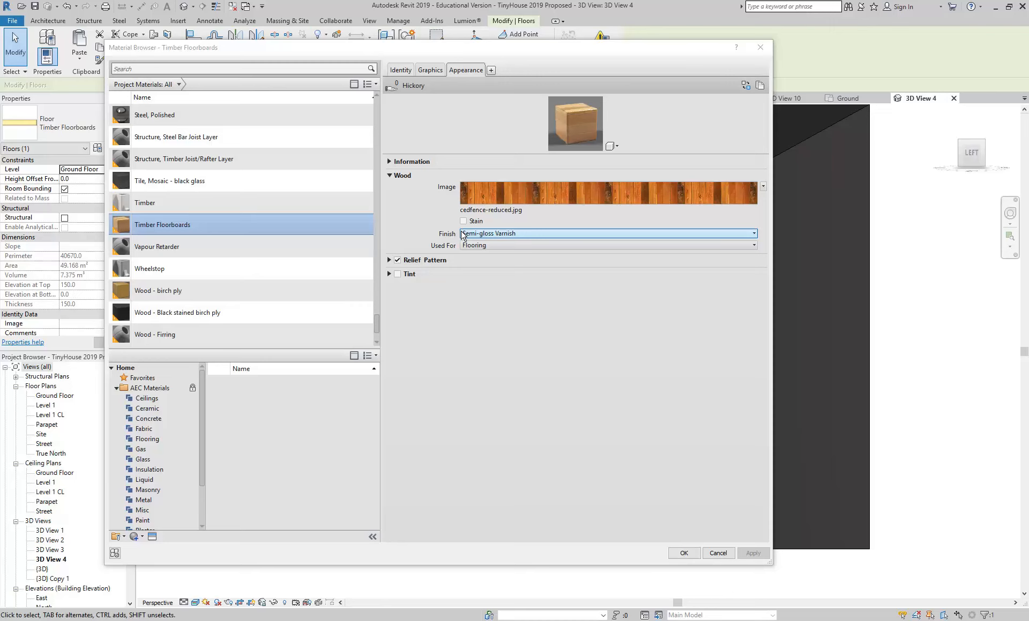
Step: Browse the Appearance Library's Stone category for replacement assets, and close the asset browser without choosing one
right_click(464, 74)
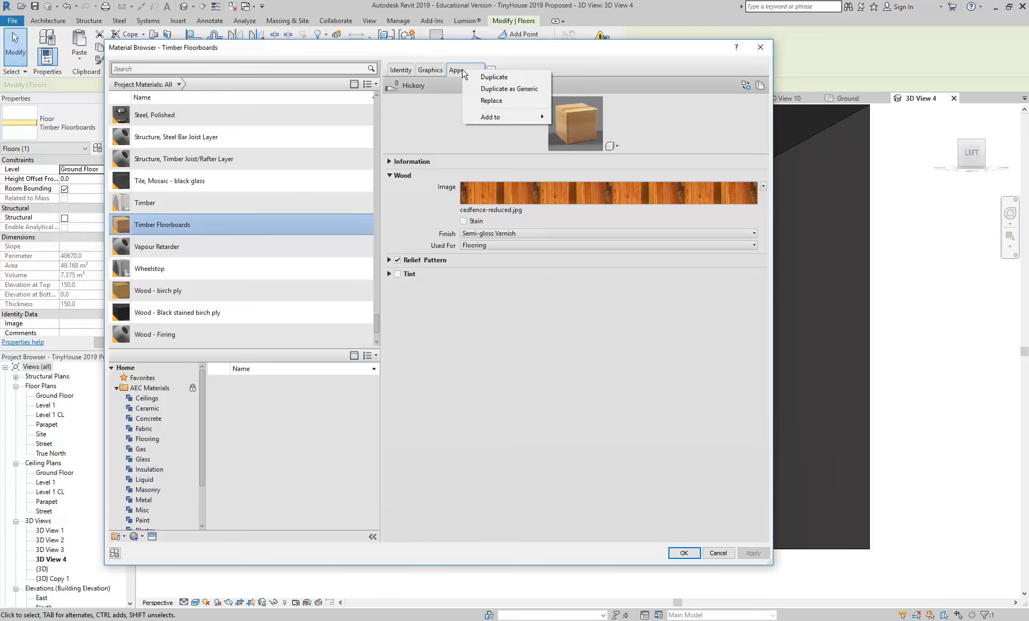
click(490, 101)
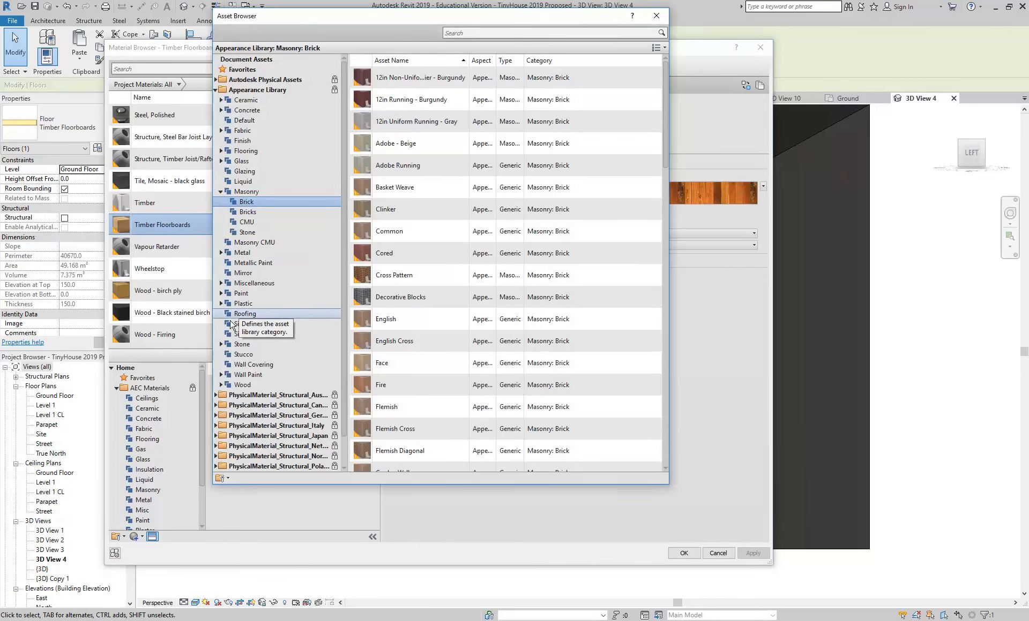
click(237, 346)
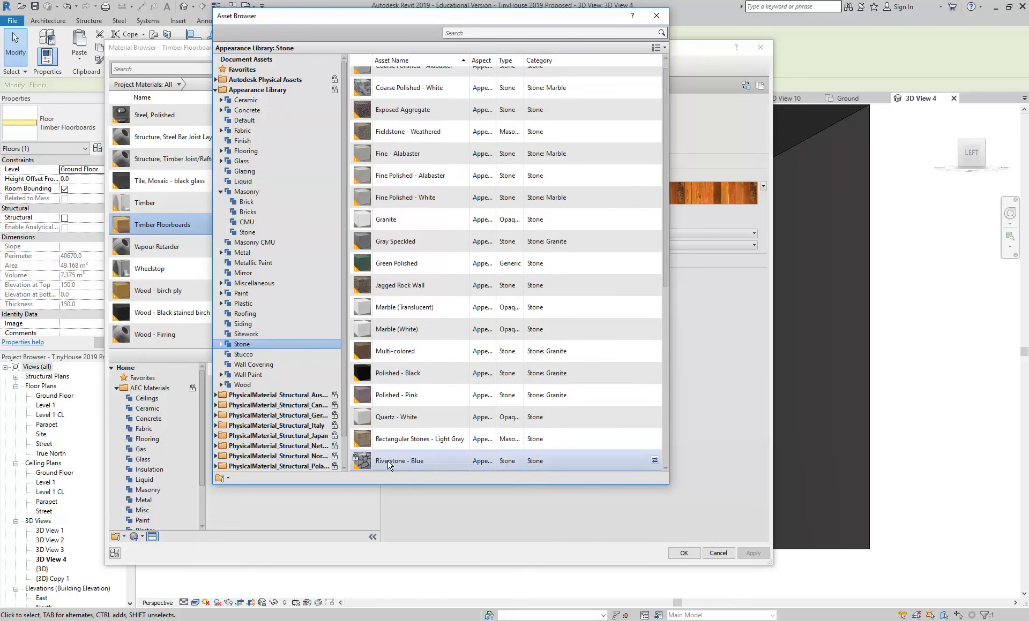
scroll(388, 464, down, 5)
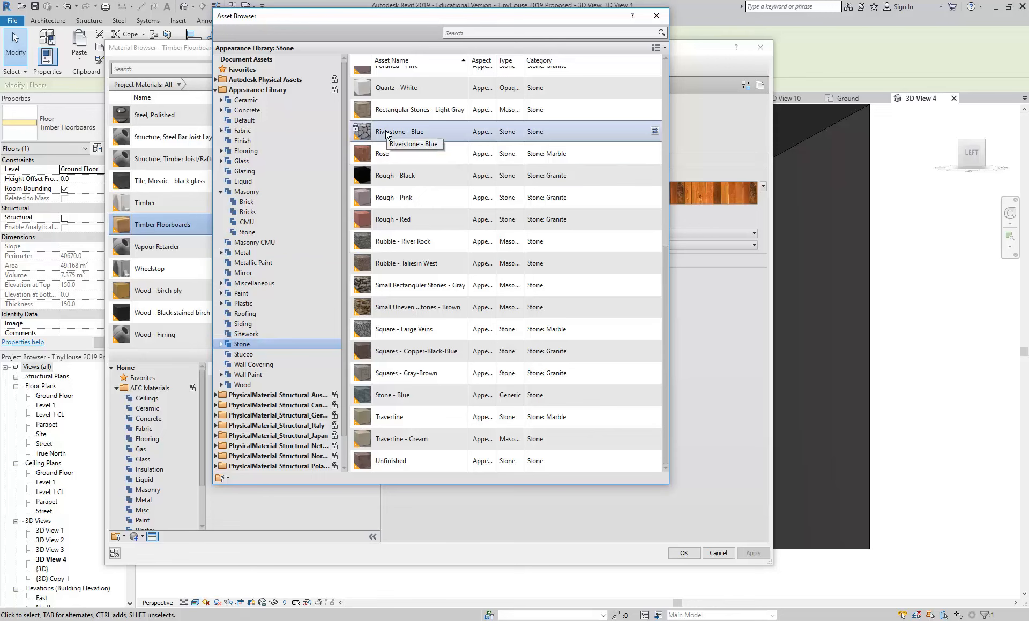
scroll(407, 129, up, 1)
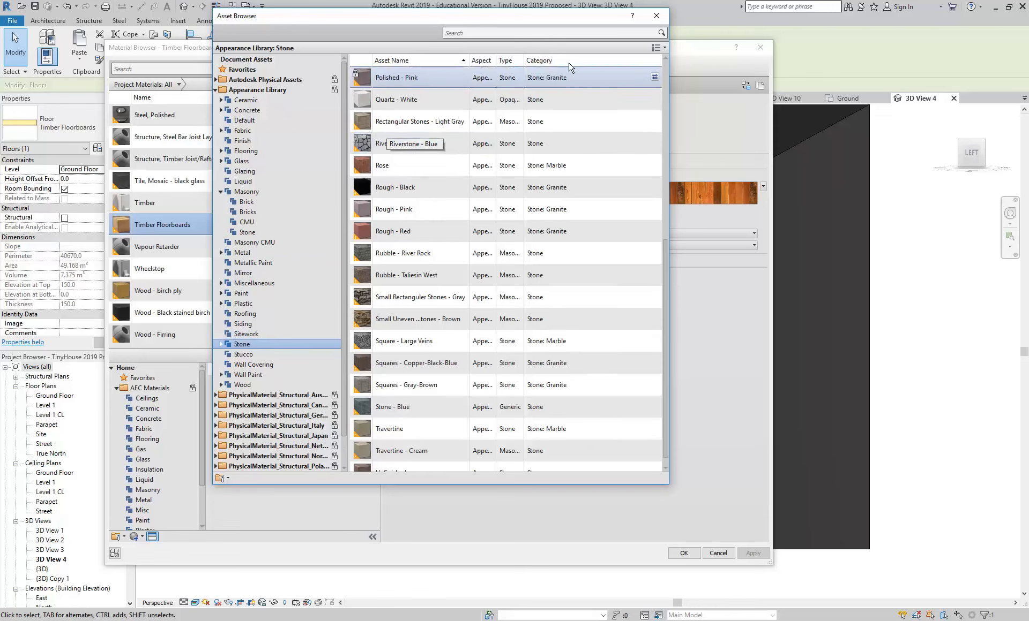
click(656, 15)
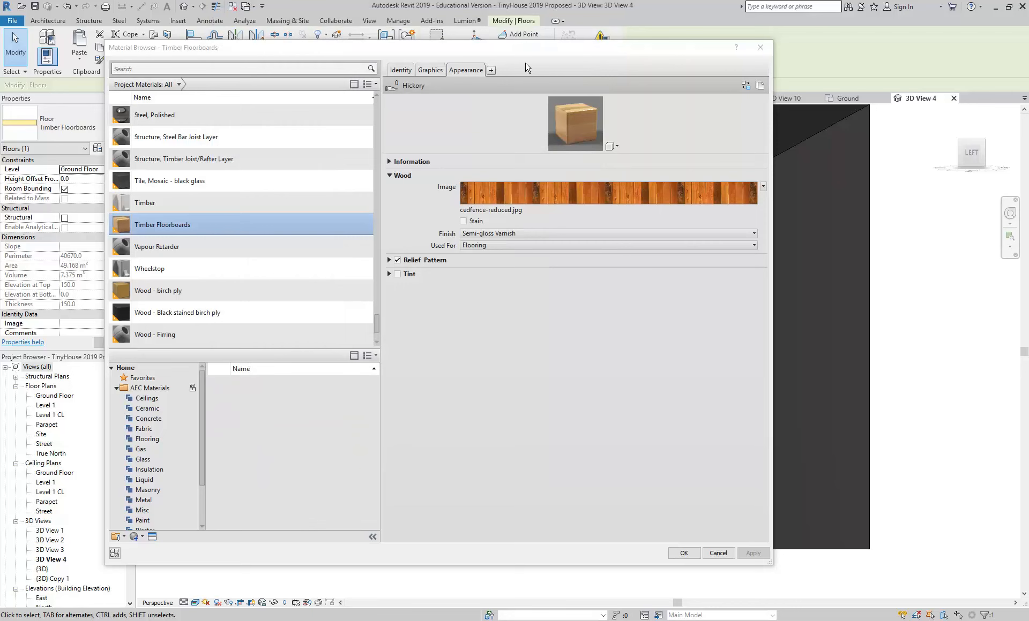
right_click(475, 71)
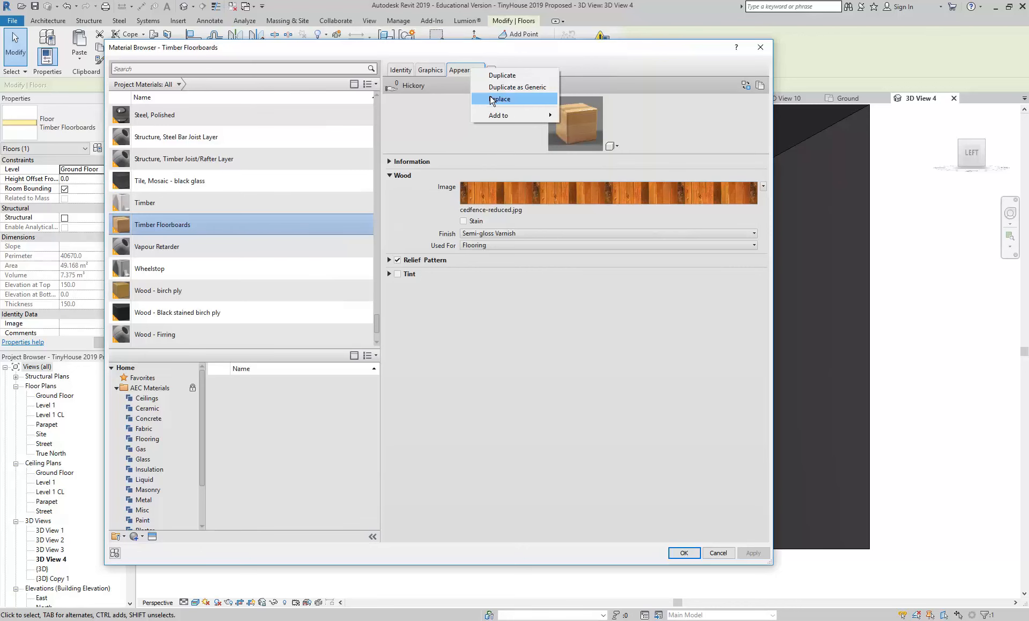
click(492, 100)
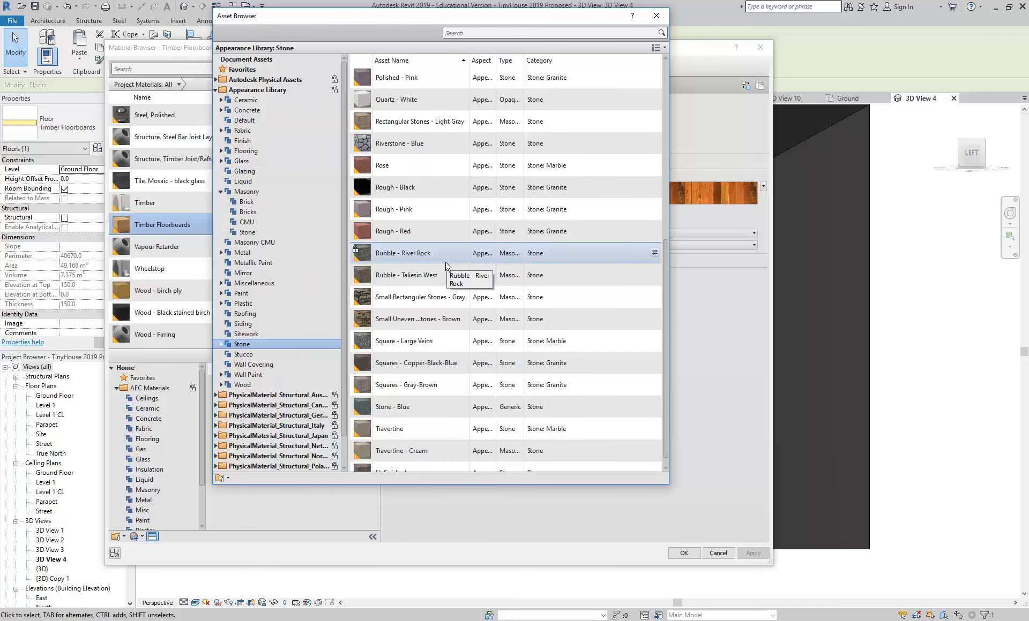
click(654, 20)
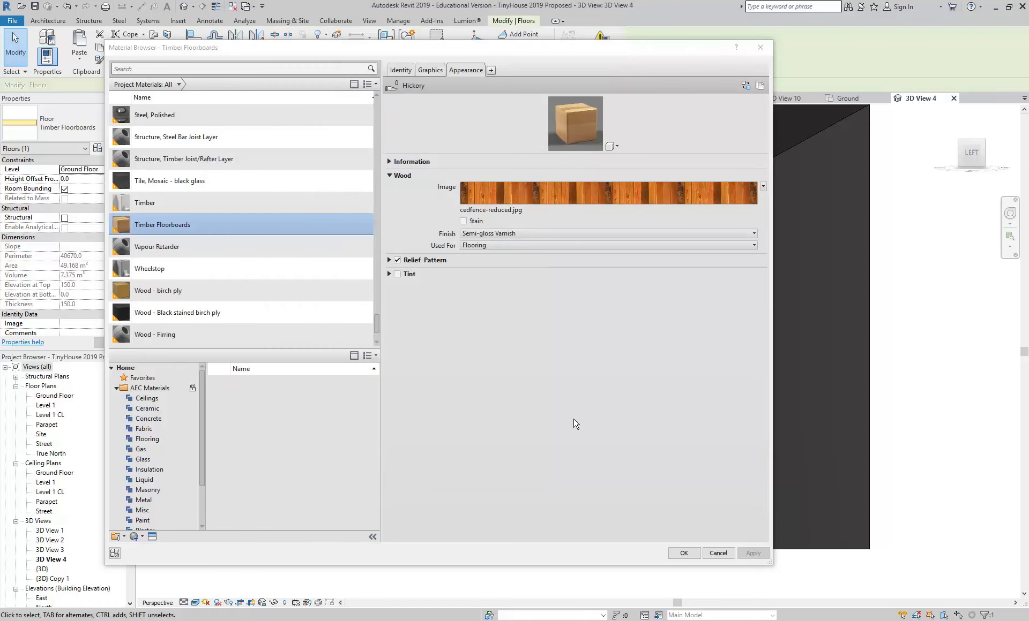
Step: Accept the material, assembly and floor type dialogs, and switch to the {3D} view
click(683, 553)
click(463, 537)
click(475, 542)
click(677, 578)
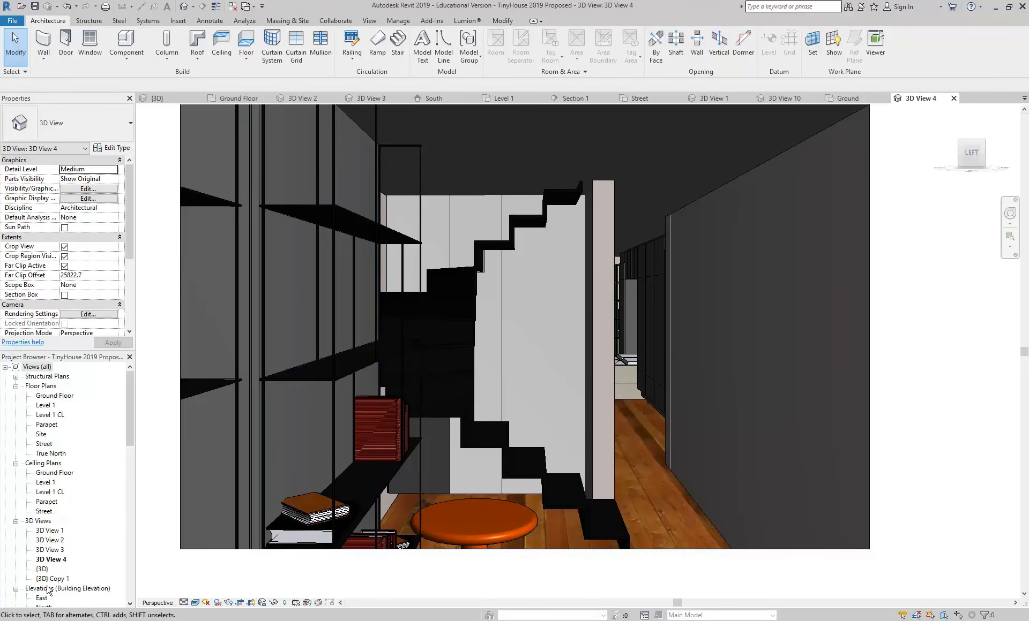
double_click(42, 569)
Step: Create a Generic 300mm floor on the Ground Floor level from a rectangle extending about 3000 mm outward along the blank end wall's full width
scroll(484, 279, up, 1)
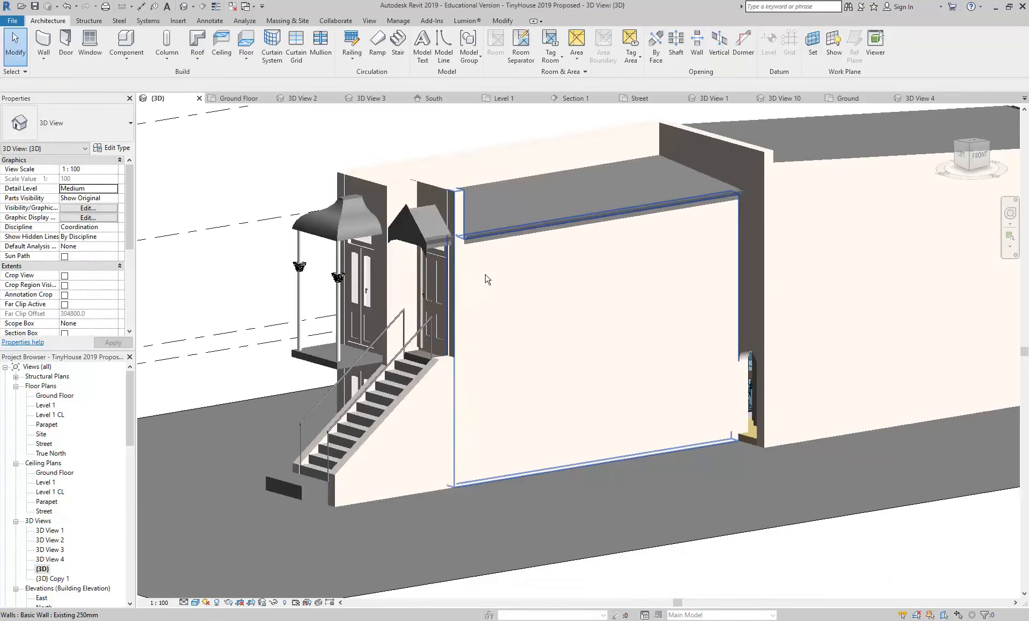
scroll(663, 385, up, 4)
scroll(634, 349, down, 5)
shift+middle_drag(635, 349, 573, 393)
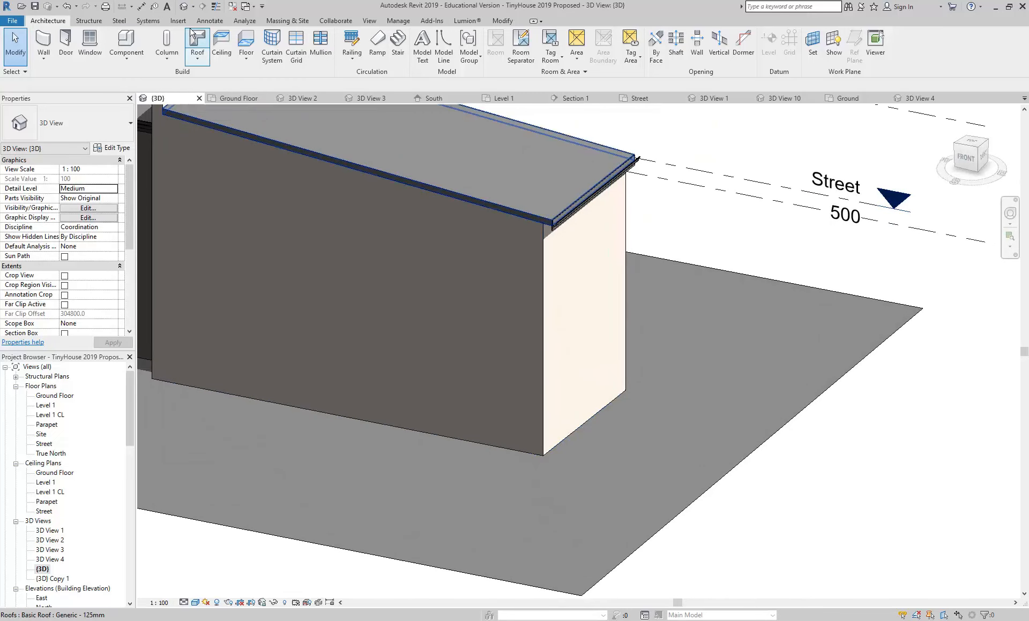
click(245, 40)
click(521, 34)
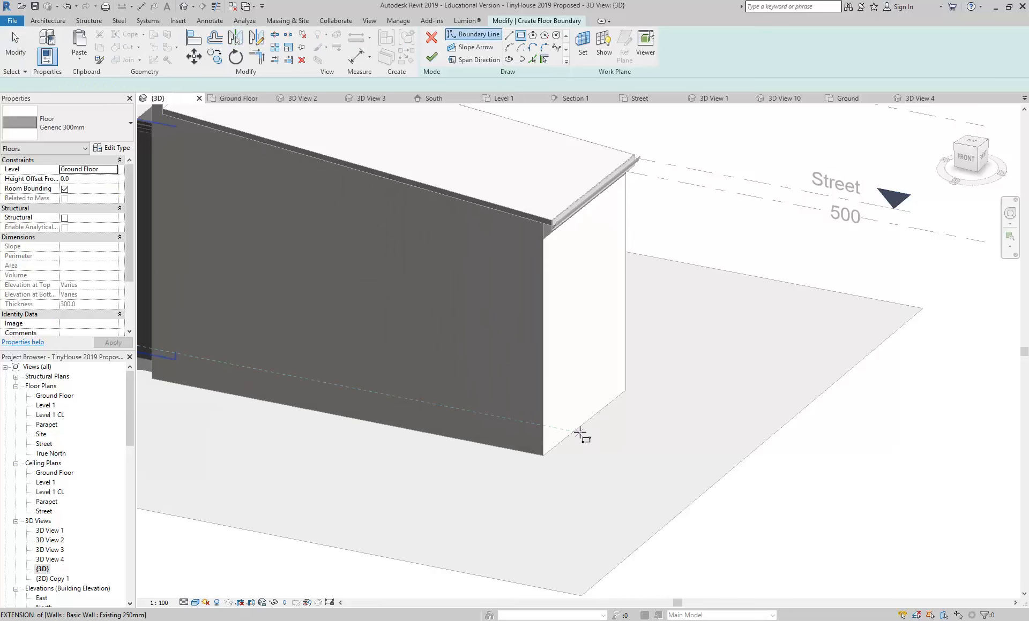
scroll(581, 435, up, 3)
click(523, 467)
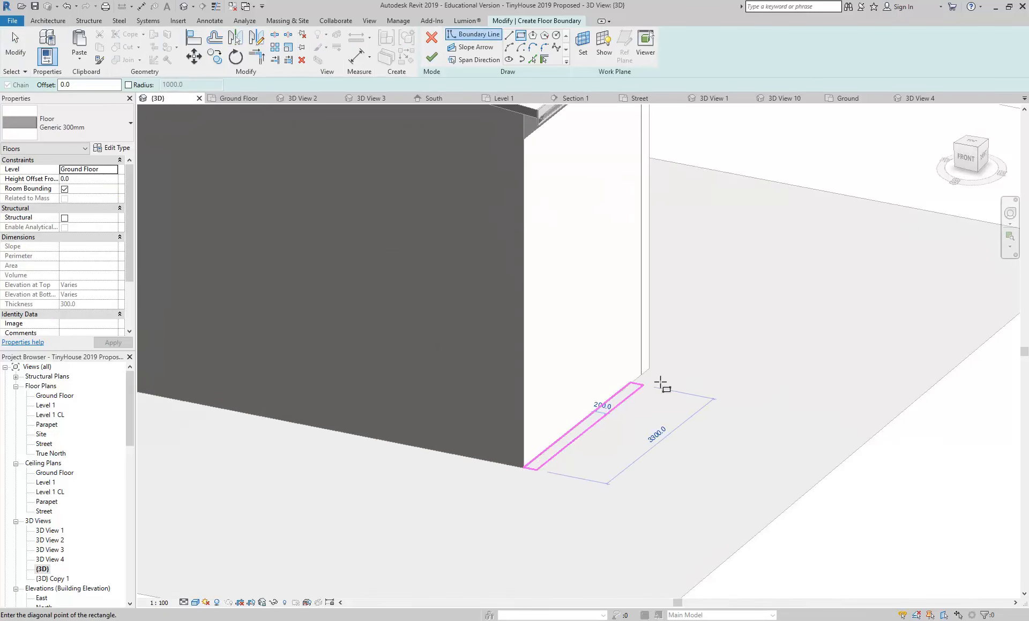
click(836, 411)
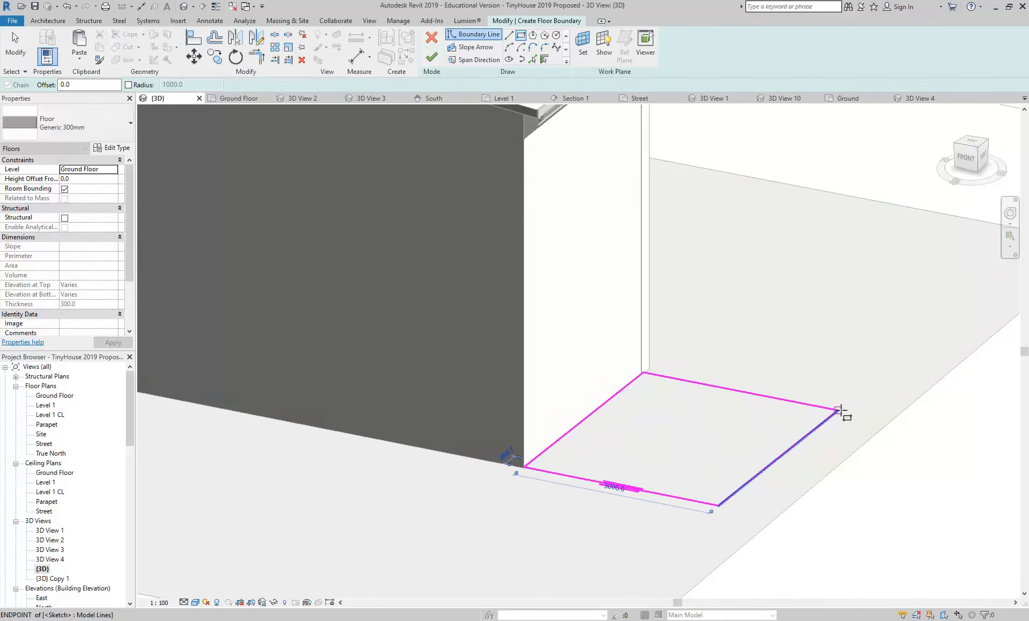
right_click(739, 299)
click(749, 303)
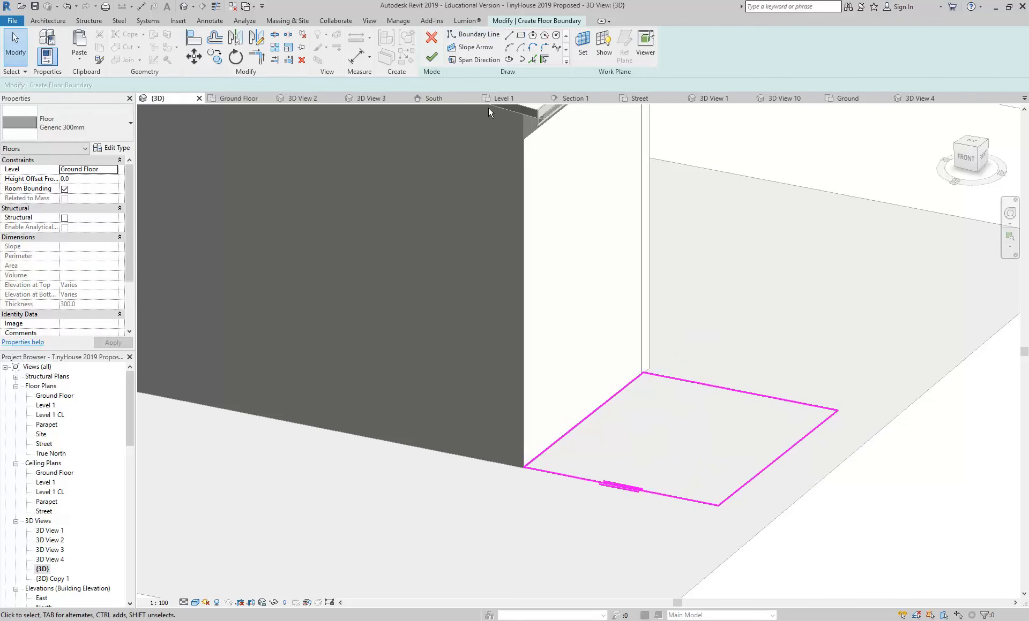
click(431, 57)
Step: Examine the new floor slab where it meets the end wall and the surrounding ground
middle_drag(676, 390, 550, 347)
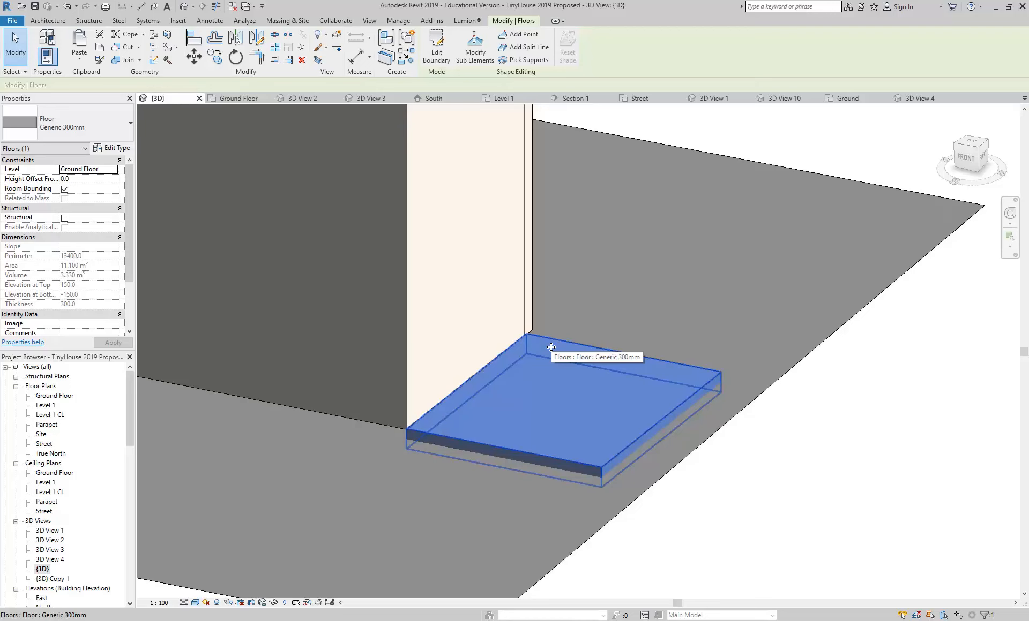
click(802, 483)
scroll(496, 412, down, 1)
middle_drag(496, 412, 518, 441)
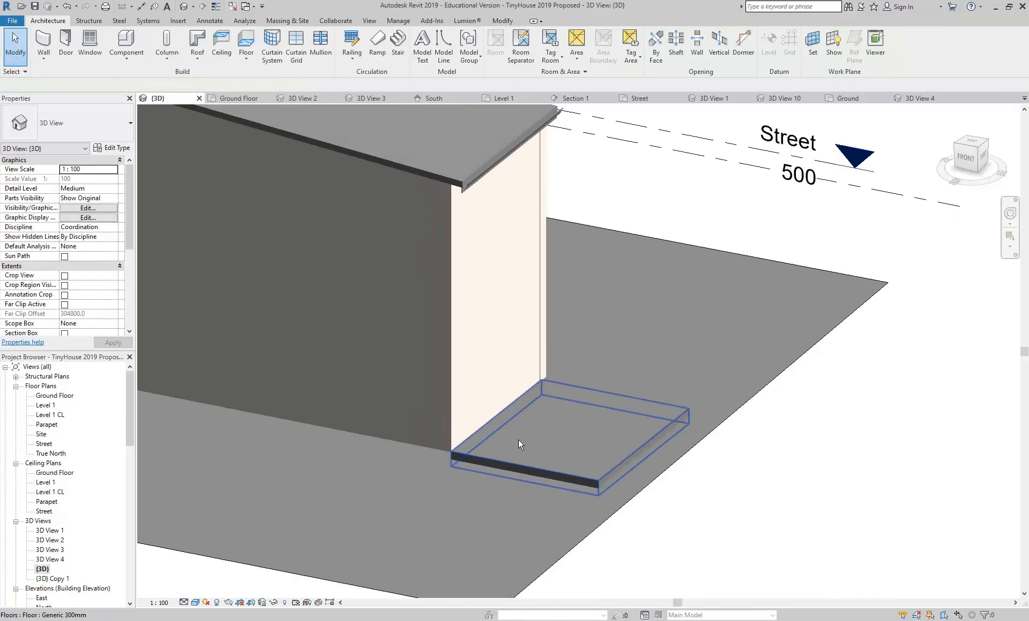
click(519, 443)
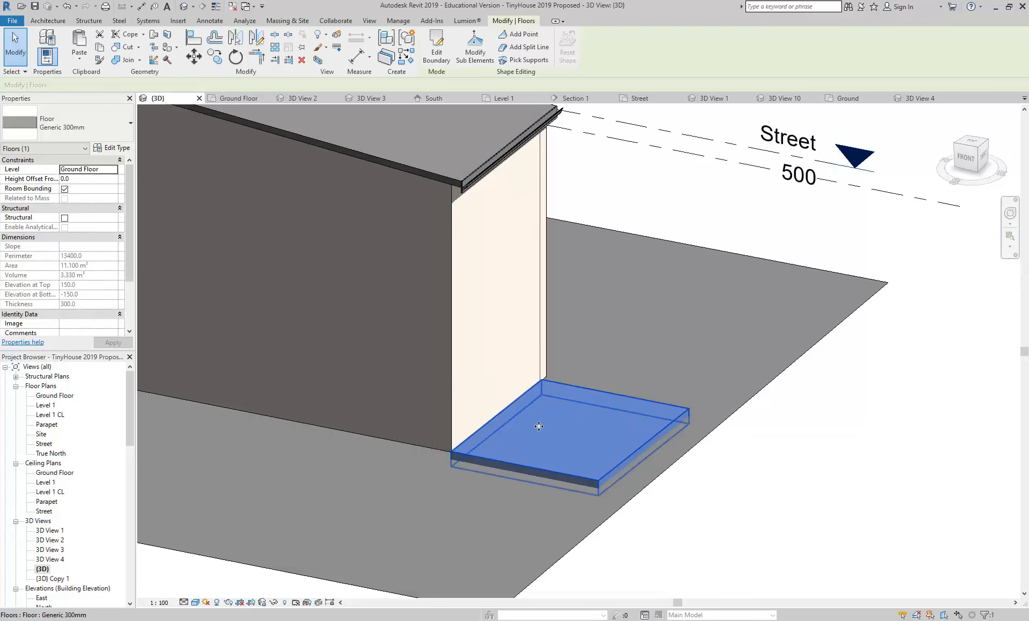
shift+middle_drag(555, 449, 527, 436)
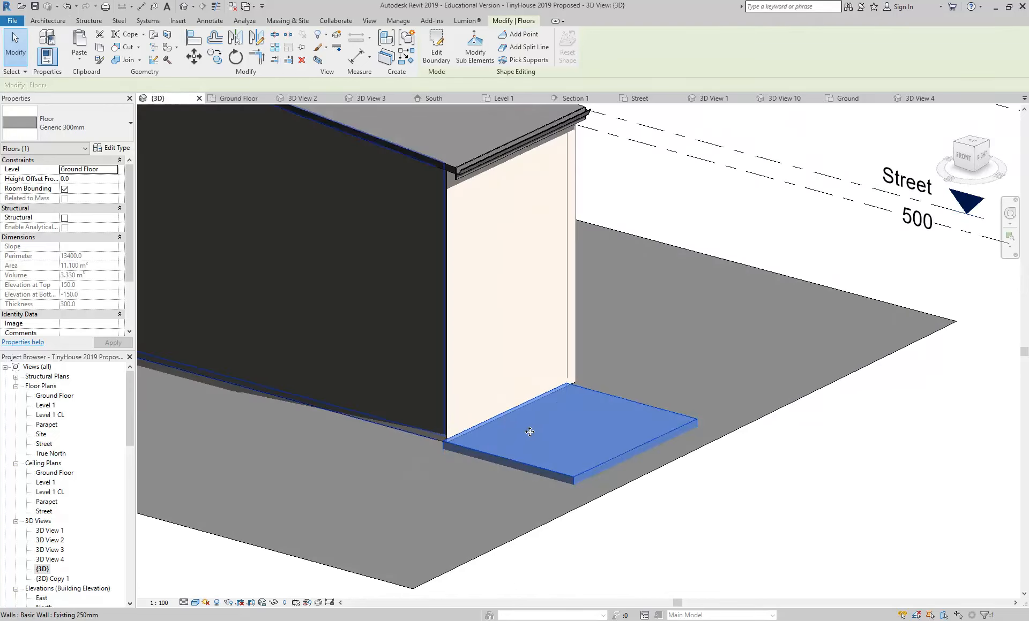
key(Escape)
click(523, 466)
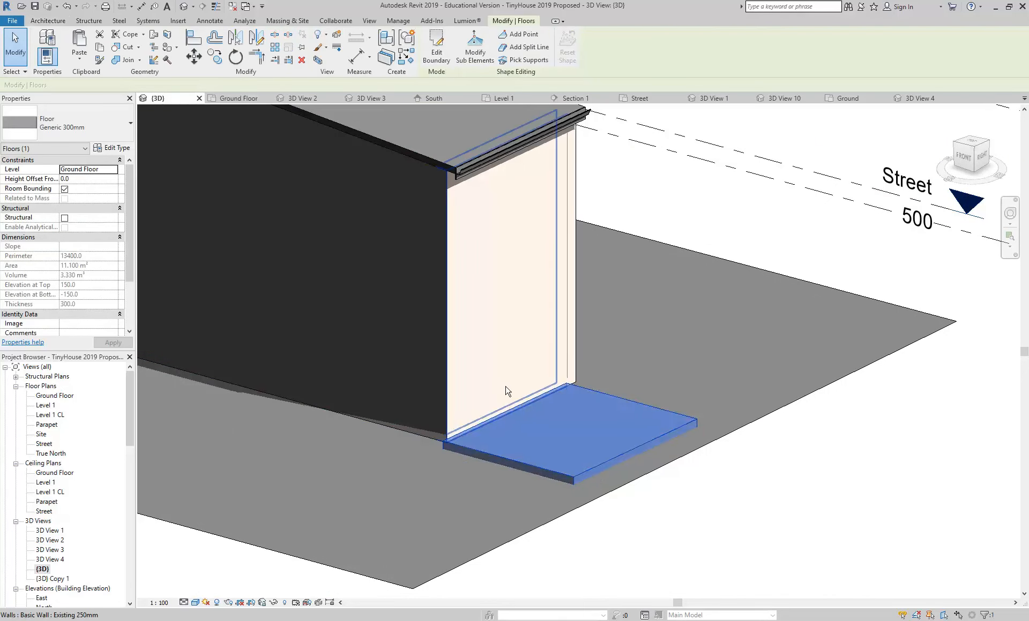
Step: Place a Double-Glass 2 1830 x 1981mm door on the blank end wall facing the outdoor slab
scroll(507, 391, up, 3)
key(Escape)
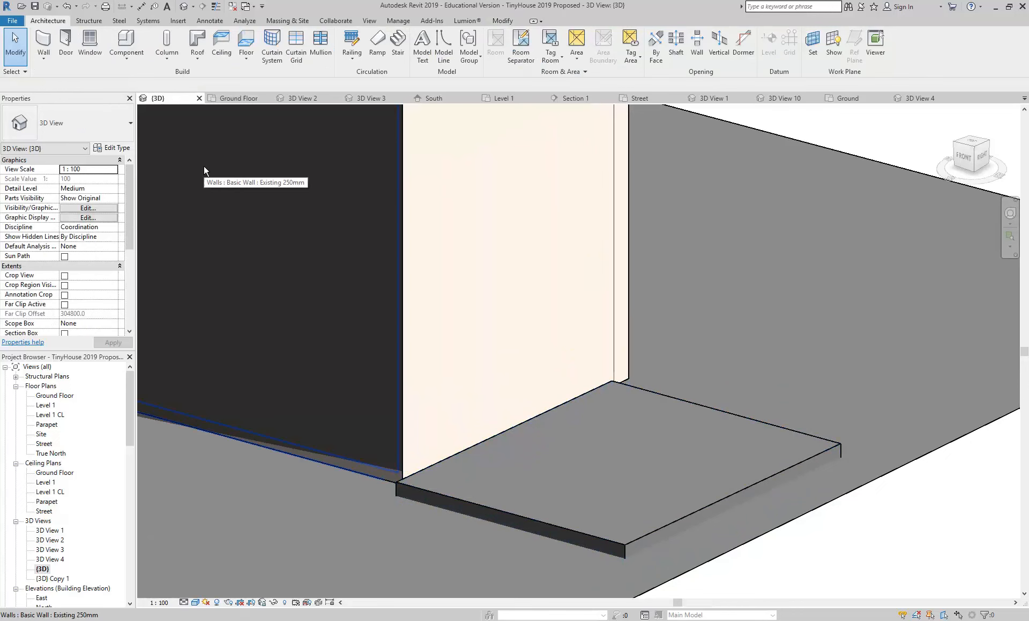
key(d)
key(r)
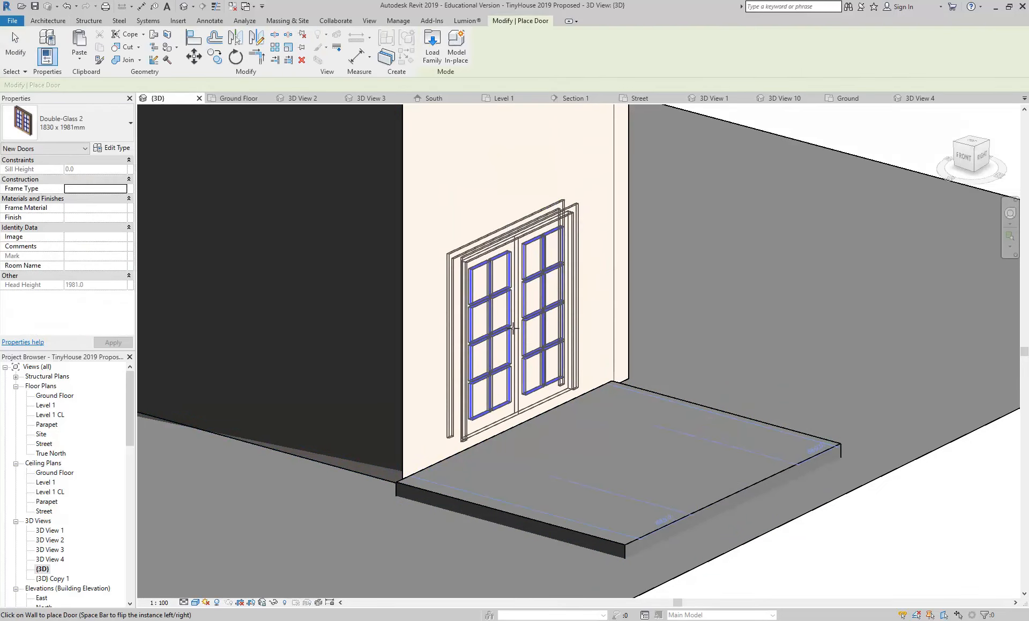
click(507, 329)
key(Escape)
click(528, 400)
scroll(528, 400, up, 2)
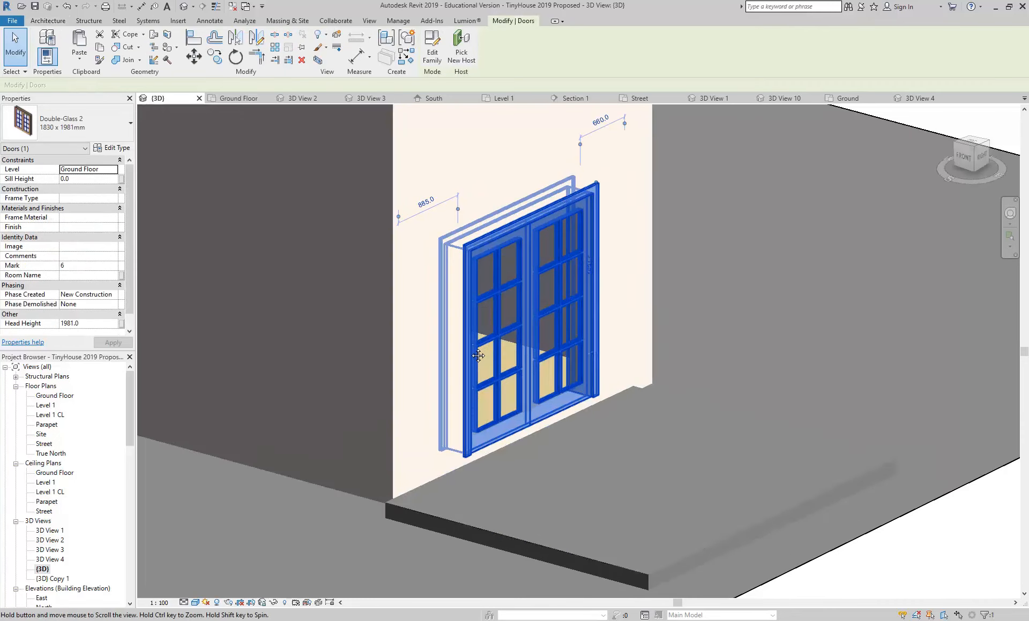
scroll(470, 348, up, 3)
Step: Check the outdoor slab and the Finish material in the end wall's Existing 250mm structure, cancelling the assembly and type dialogs
click(596, 532)
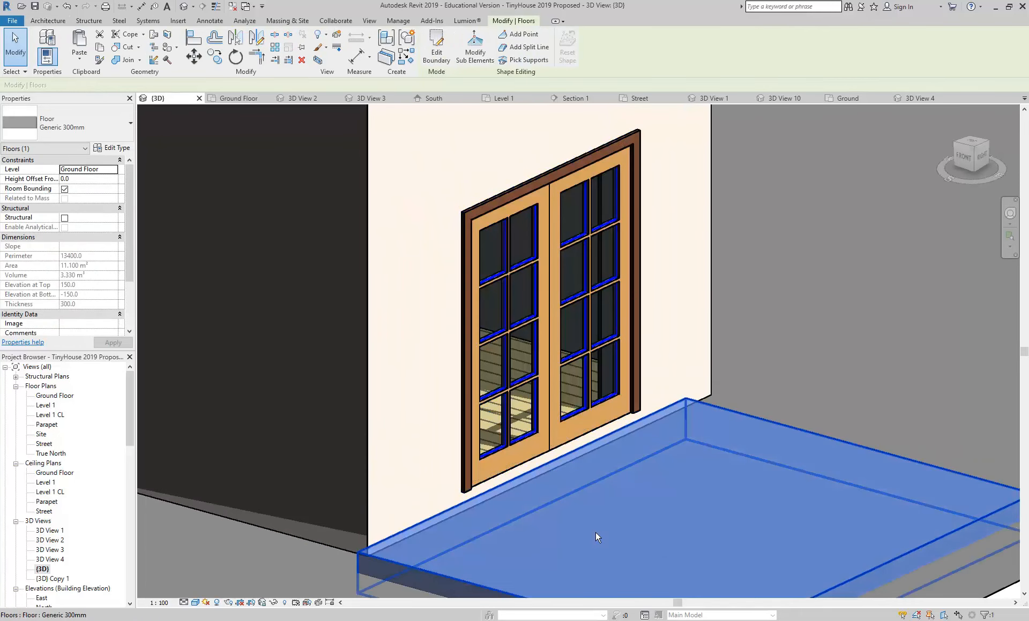
scroll(636, 477, up, 2)
middle_drag(630, 469, 603, 460)
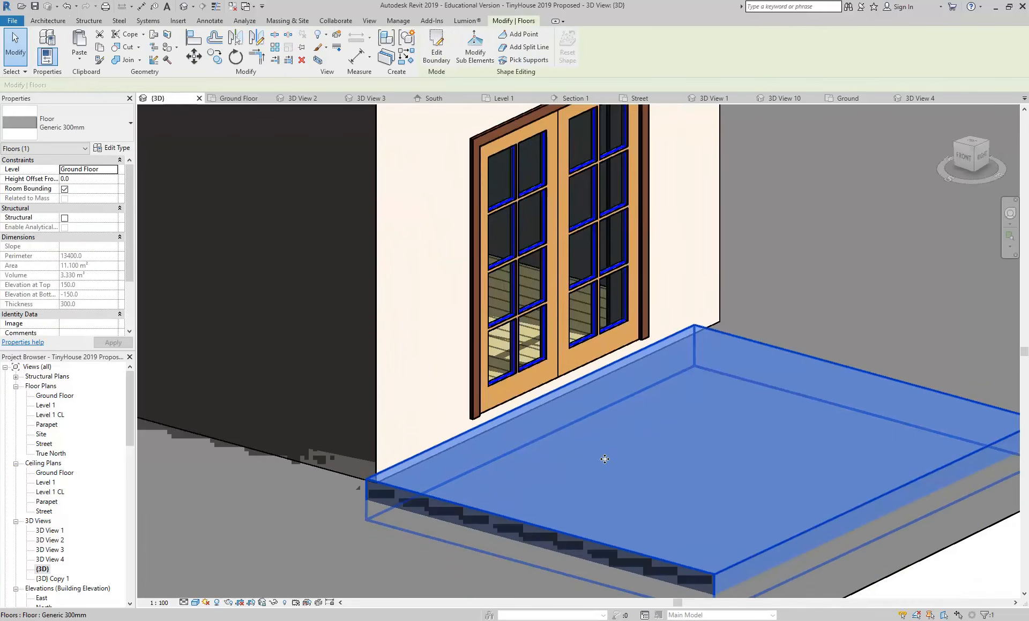
click(419, 394)
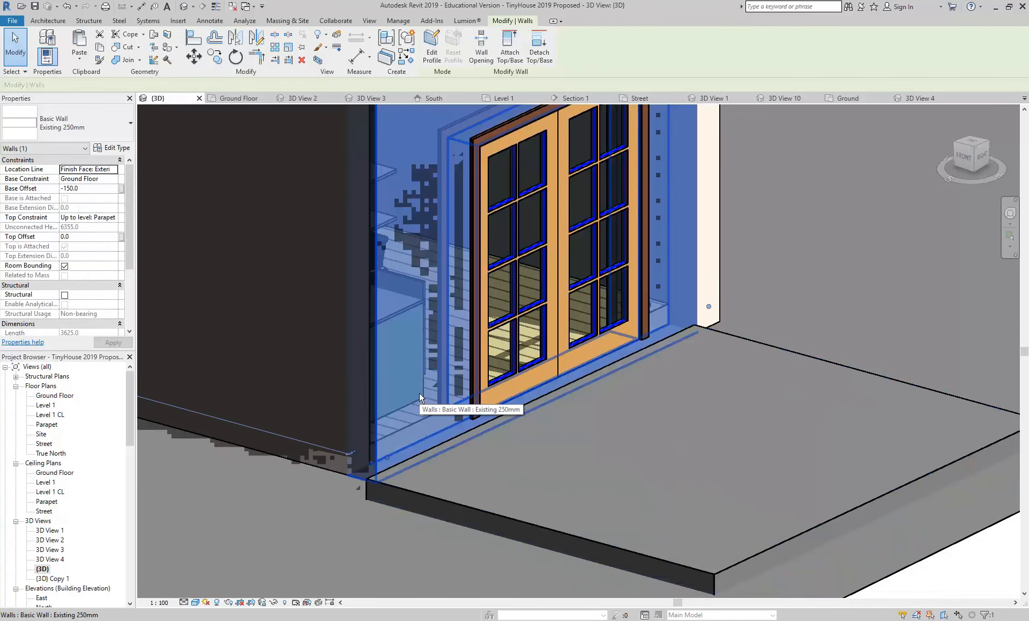
scroll(419, 394, up, 2)
mouse_move(428, 431)
middle_down()
mouse_move(389, 465)
mouse_move(383, 457)
middle_up()
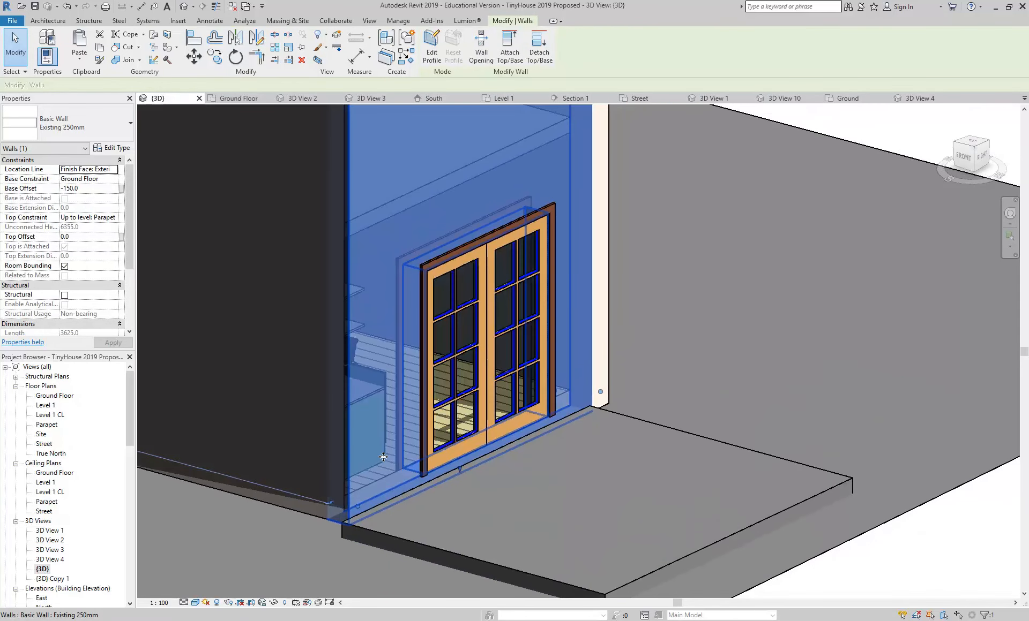
click(108, 151)
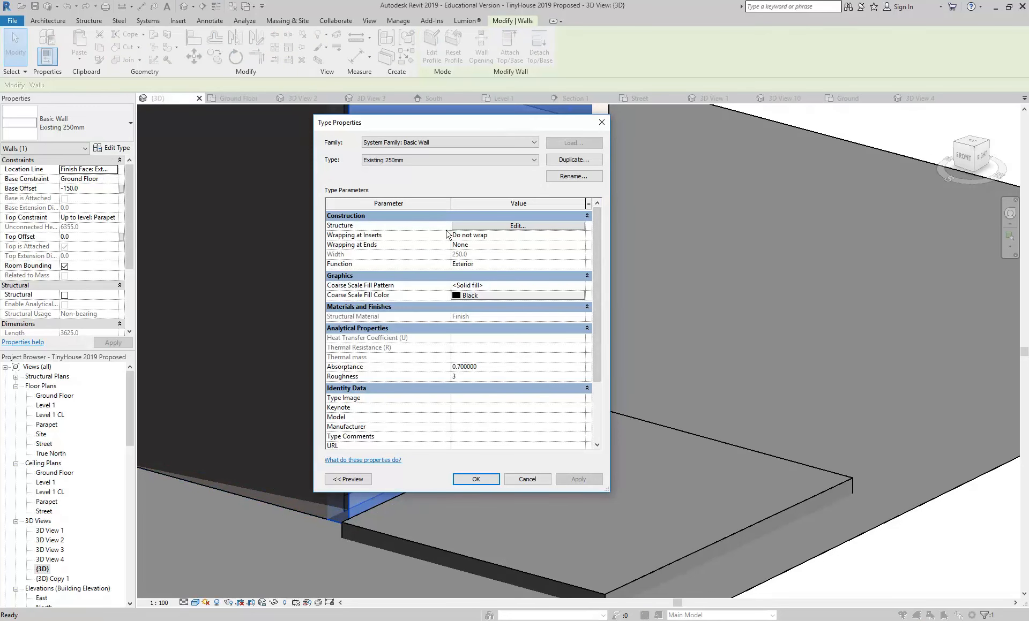
click(485, 227)
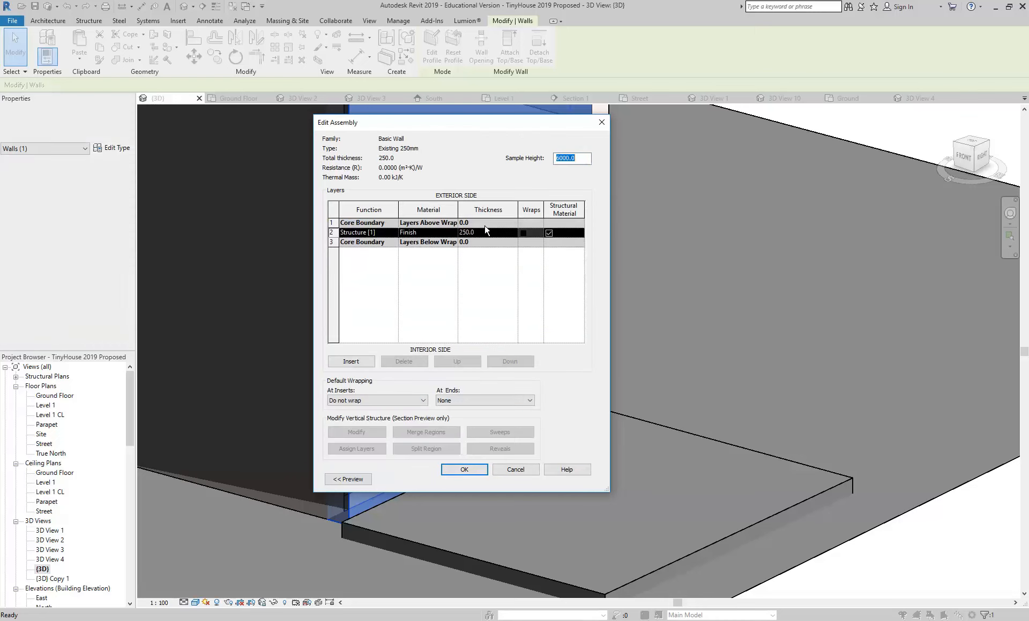
click(424, 234)
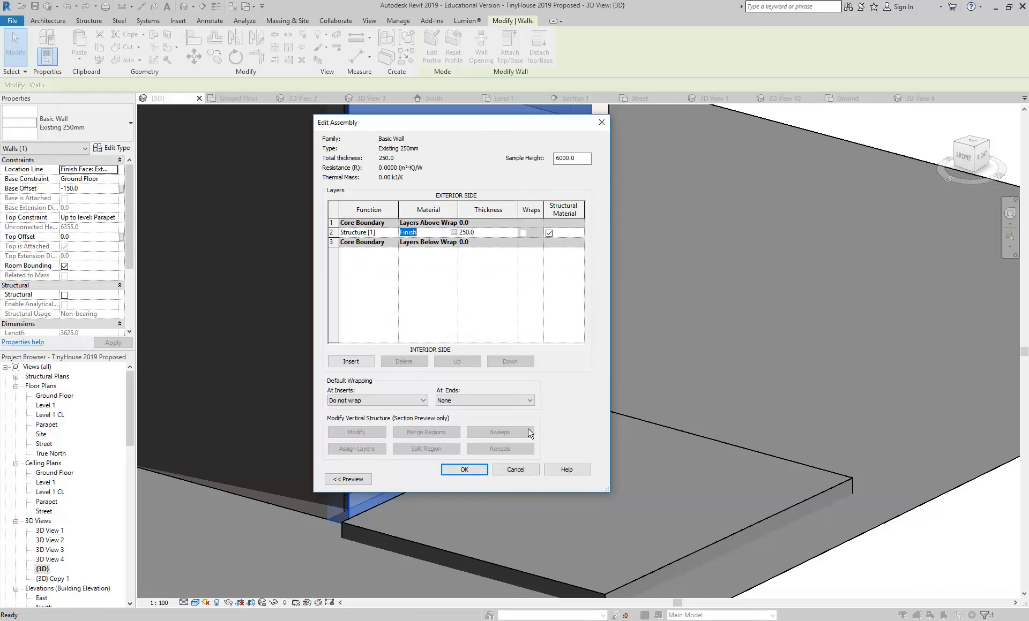
click(516, 469)
click(528, 476)
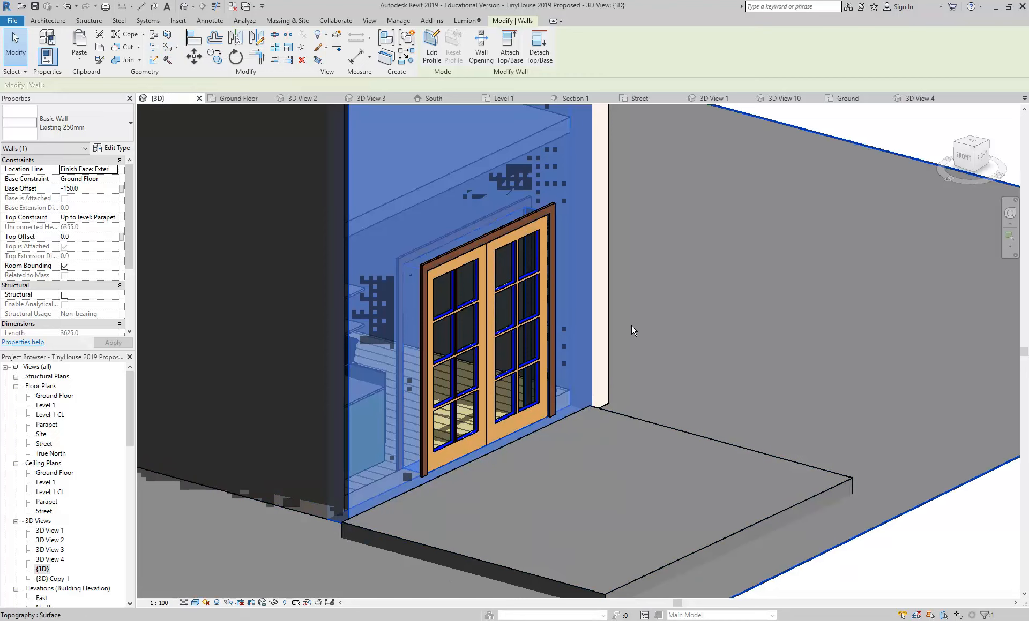
scroll(473, 442, up, 5)
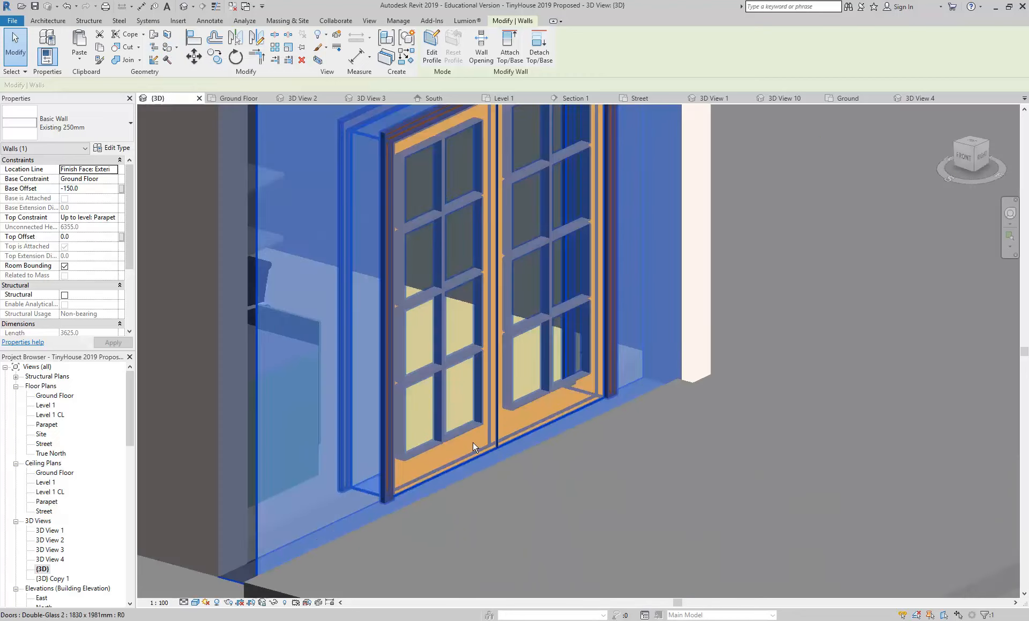
scroll(470, 433, down, 10)
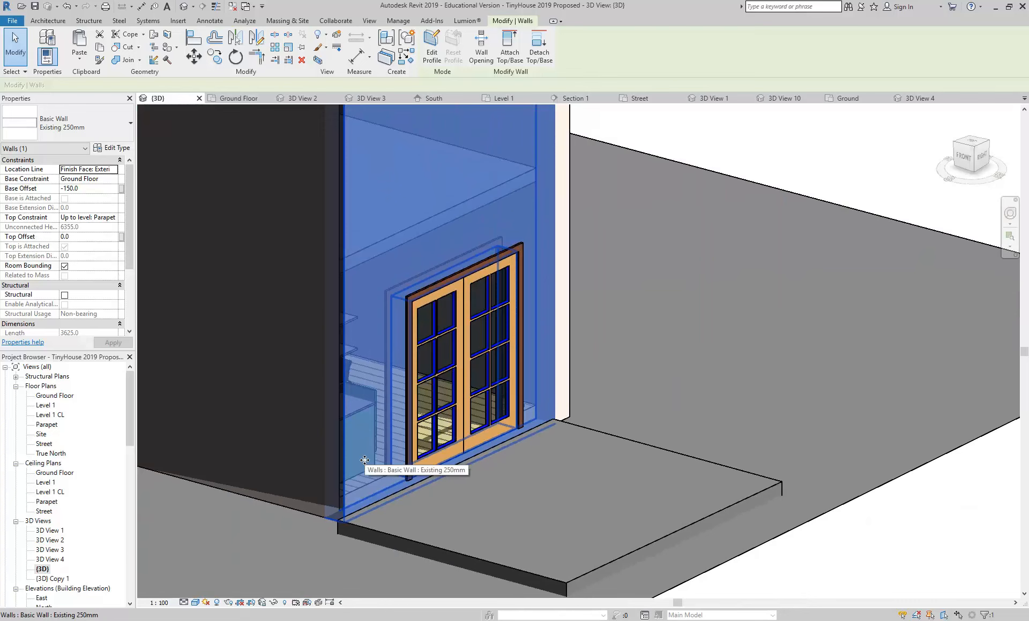
key(Escape)
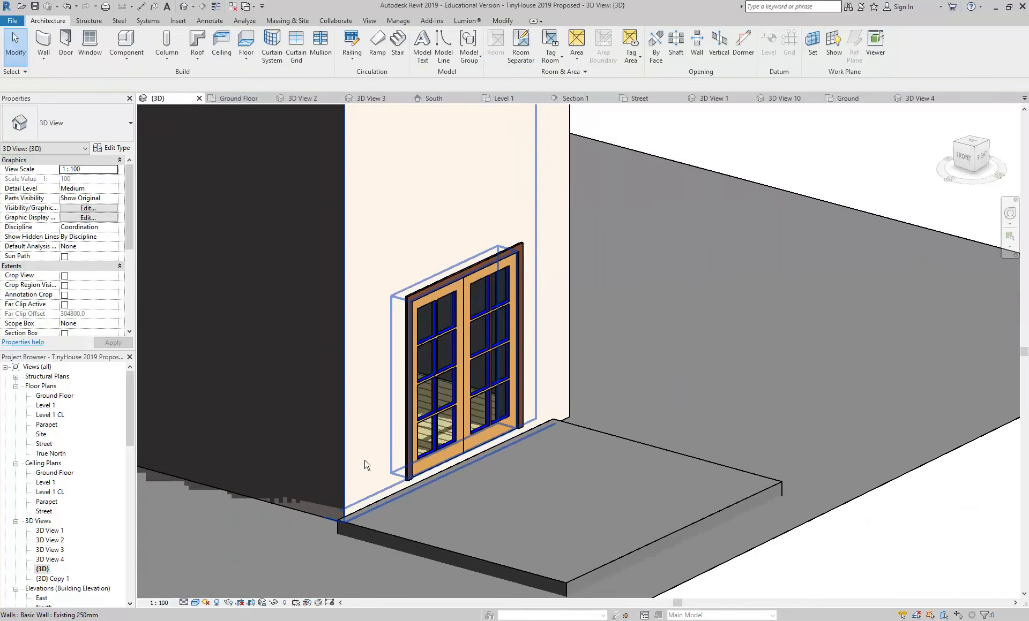
click(351, 324)
key(Escape)
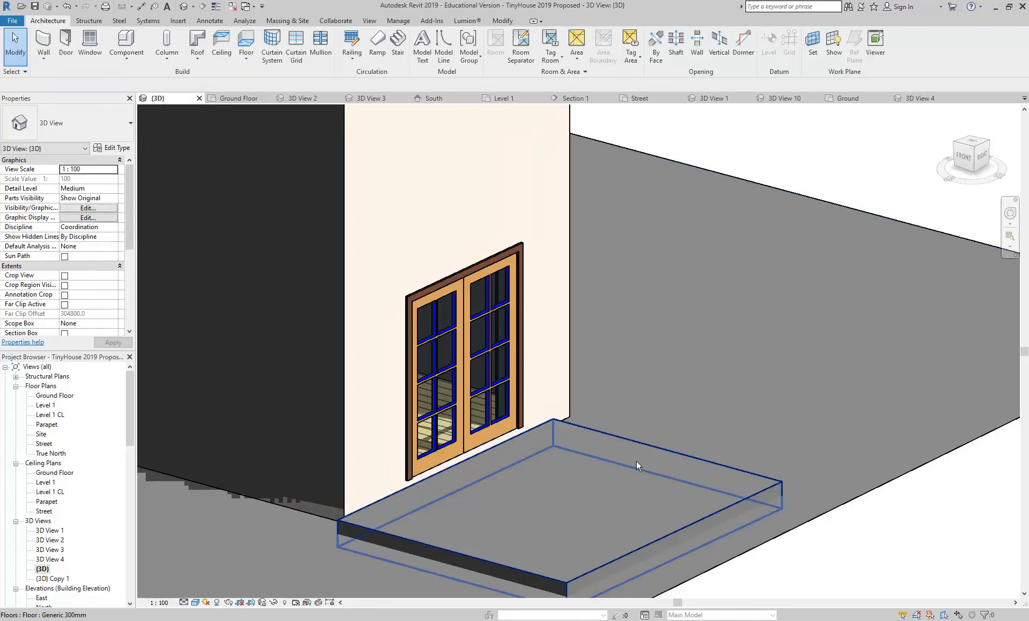
Step: Nudge the outdoor Generic 300mm floor slab slightly along the end wall, away from the house's dark side wall, and deselect it
click(636, 461)
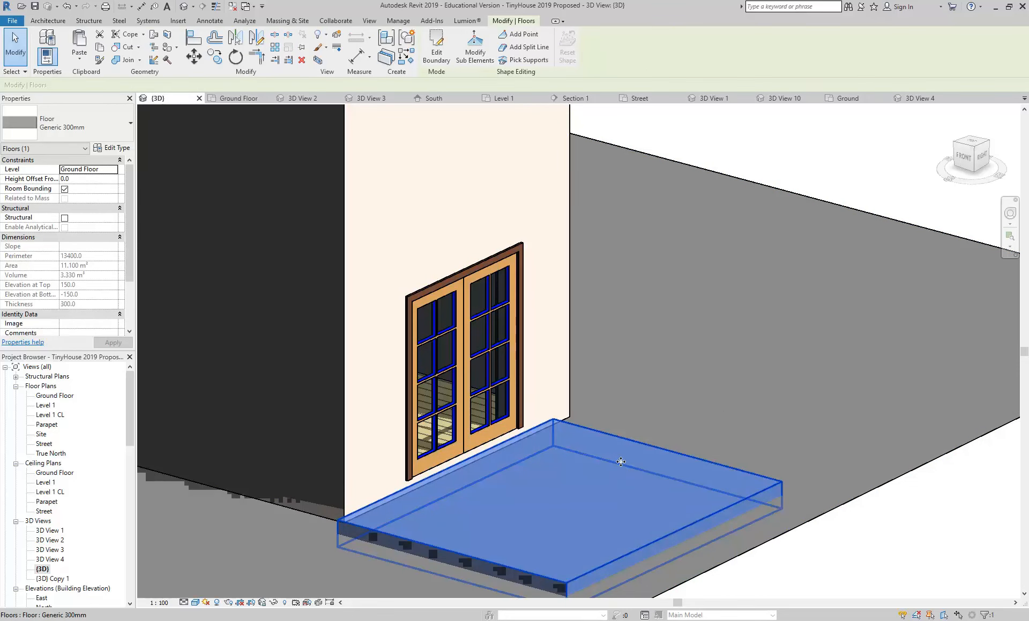
key(Up)
key(Up)
key(Up)
key(Up)
key(Up)
key(Up)
key(Up)
key(Up)
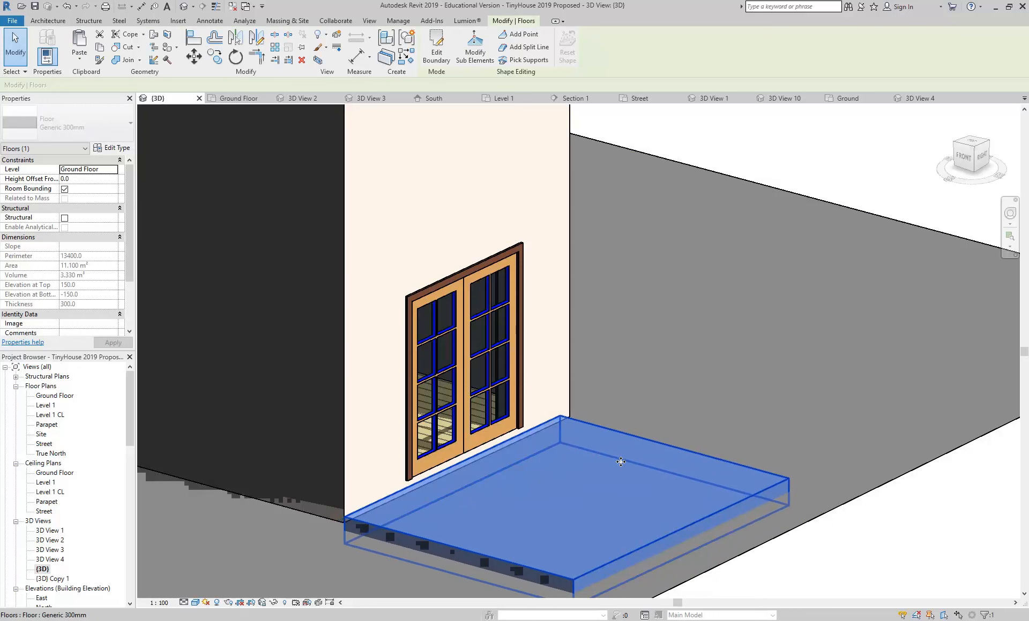
key(Up)
key(Up)
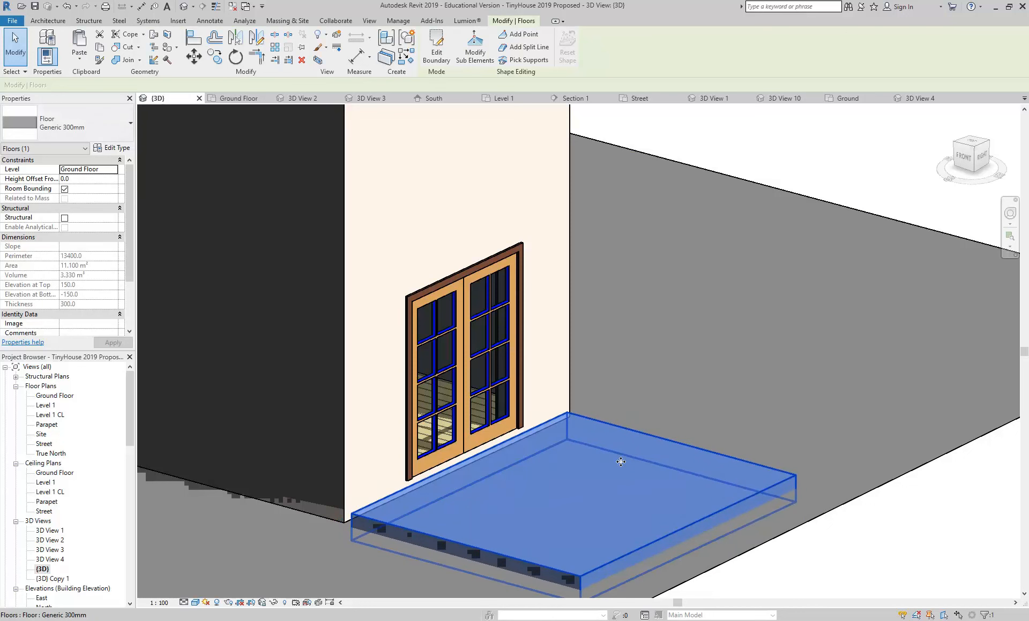
key(Escape)
Step: Review the layer structure of the end wall's Existing 250mm type again and close the dialogs without changes
click(381, 391)
middle_drag(382, 391, 399, 386)
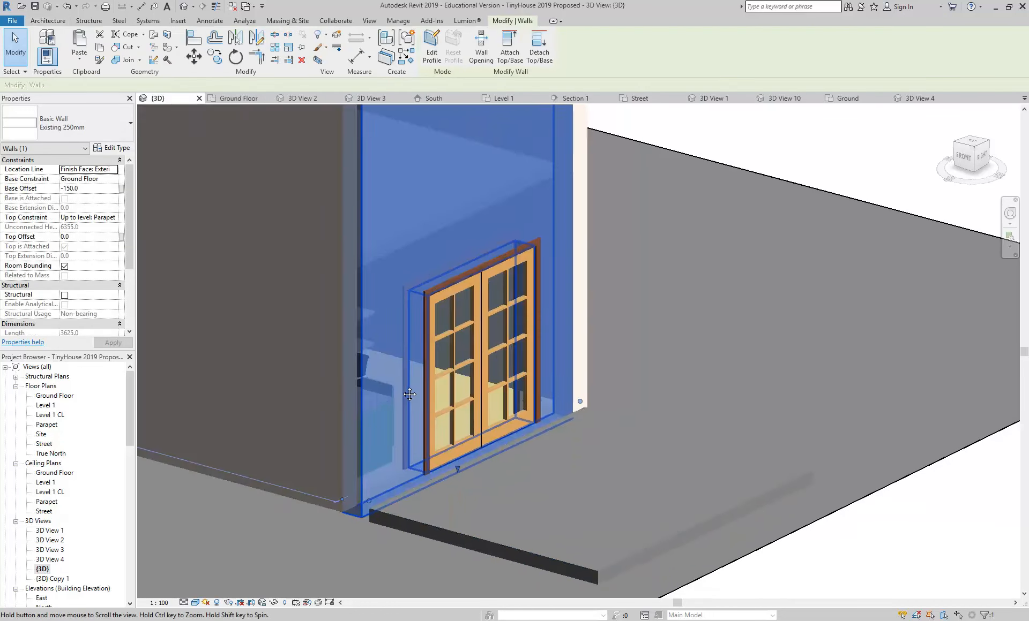
shift+middle_drag(475, 405, 507, 421)
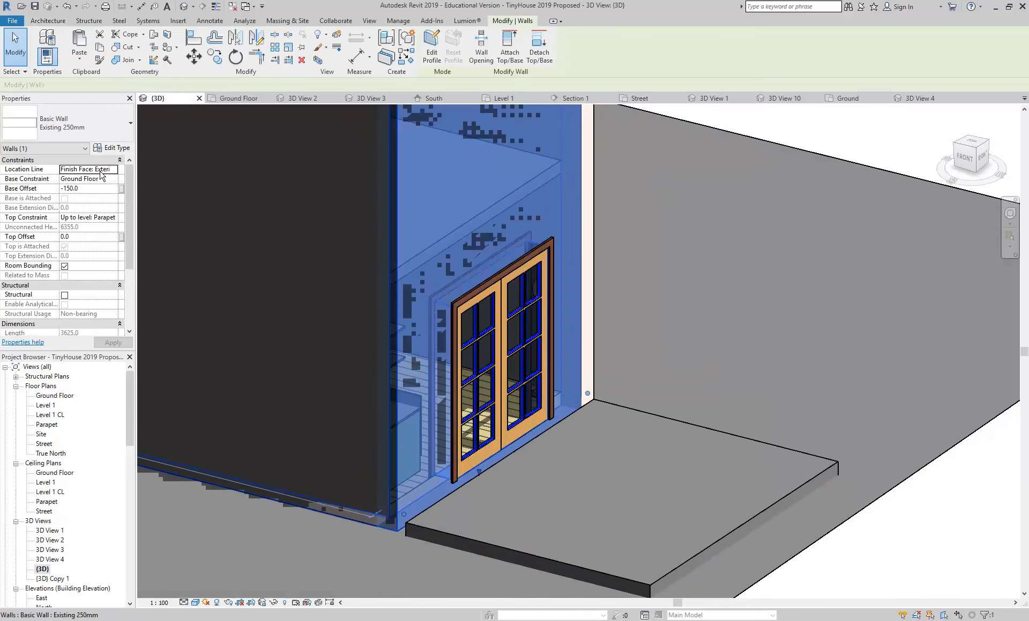
click(110, 150)
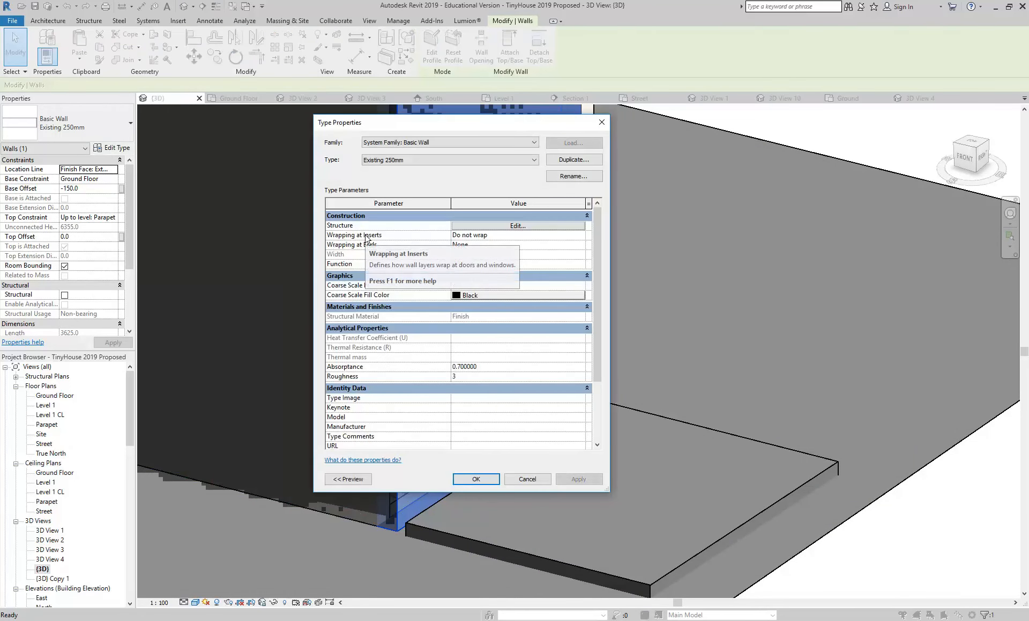
click(512, 225)
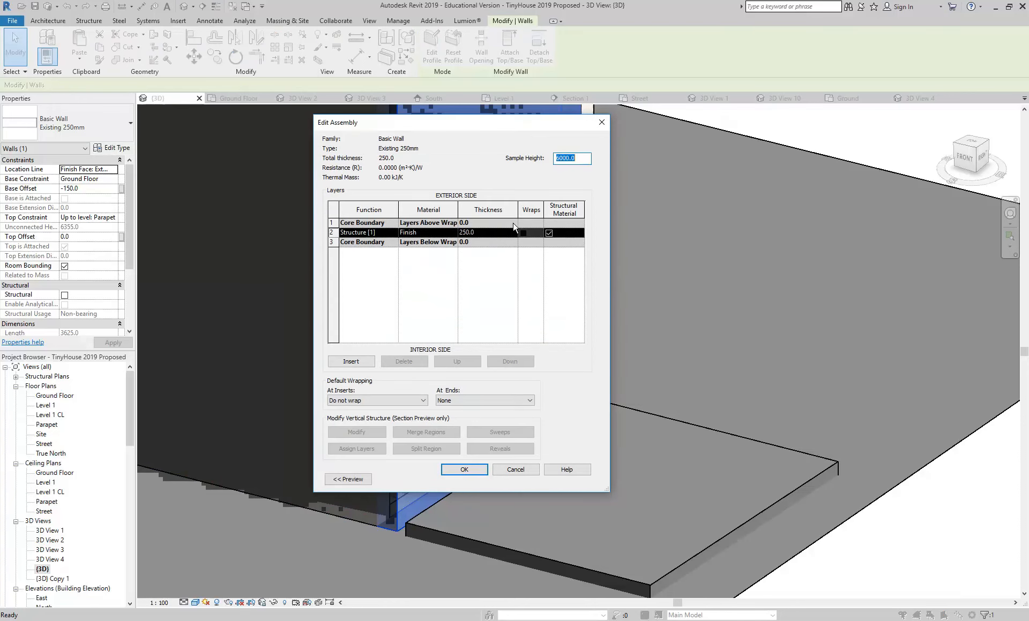
click(516, 470)
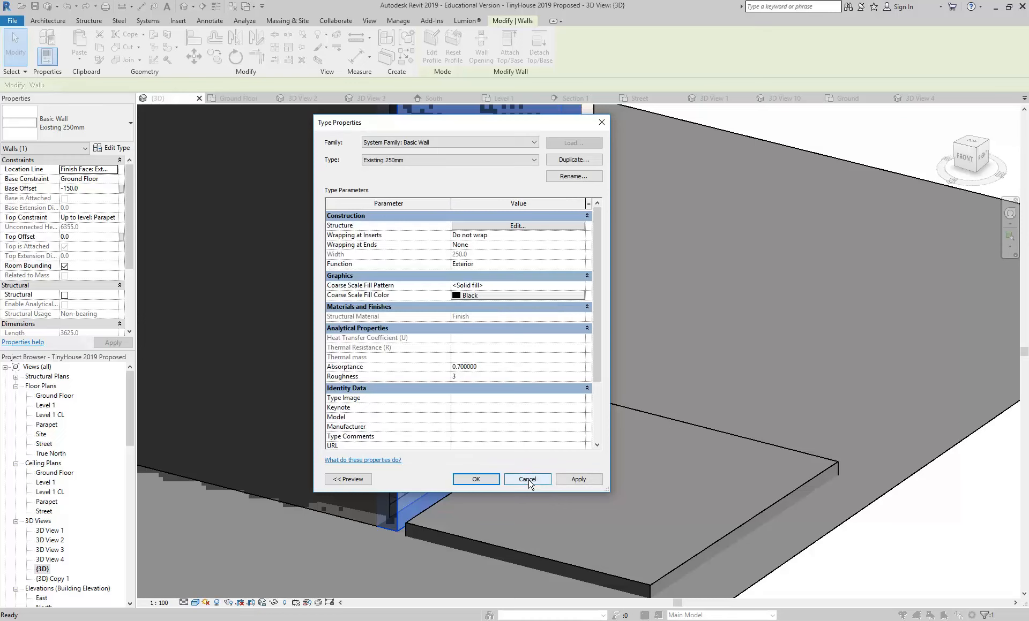
click(528, 480)
key(Escape)
Step: Examine the Door Material and Frame Material parameters in the double glass door's type properties
mouse_move(504, 407)
shift+middle_down()
mouse_move(480, 399)
mouse_move(499, 403)
shift+middle_up()
click(499, 403)
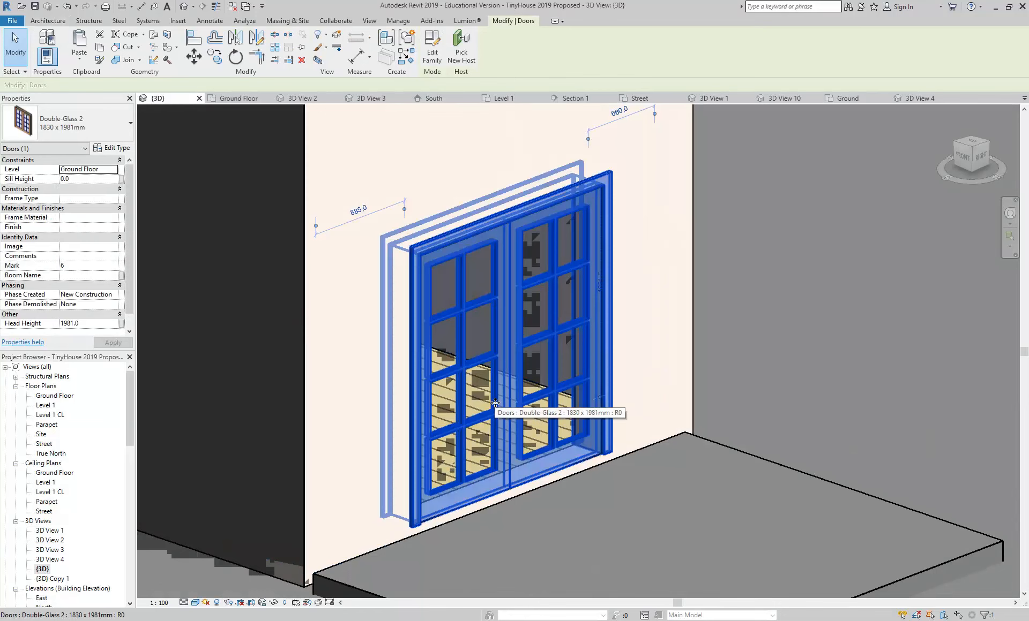
click(108, 150)
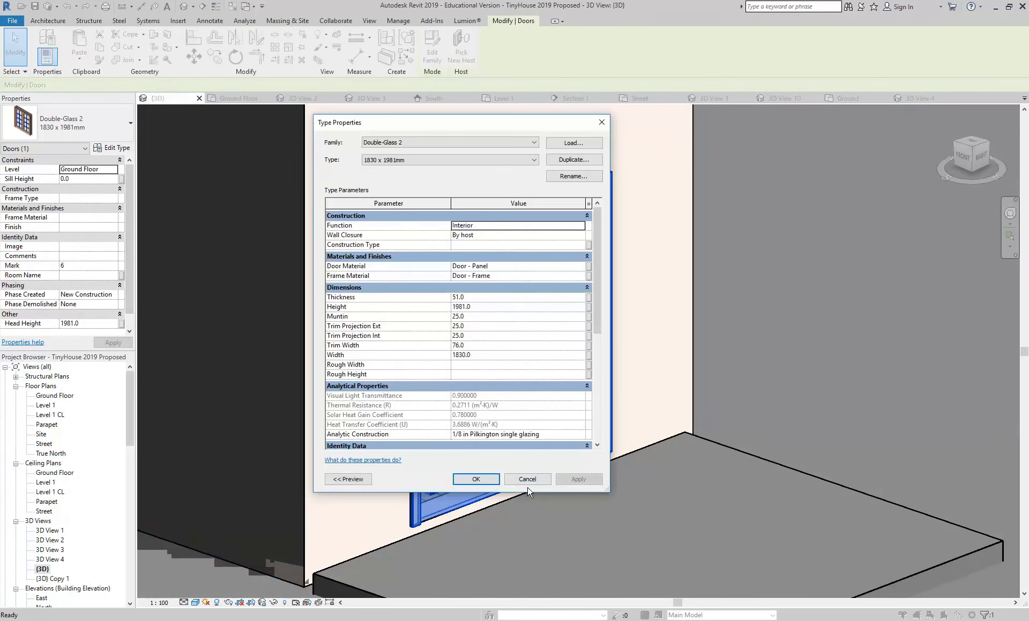
click(515, 268)
click(528, 275)
click(514, 267)
click(522, 275)
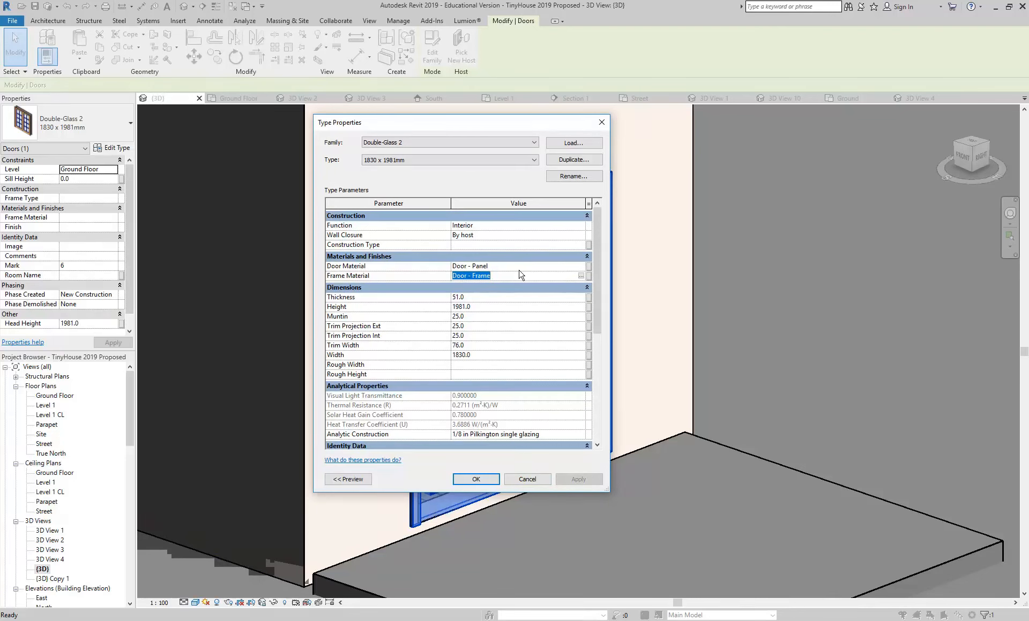
click(516, 266)
click(515, 276)
click(515, 266)
click(517, 276)
click(509, 267)
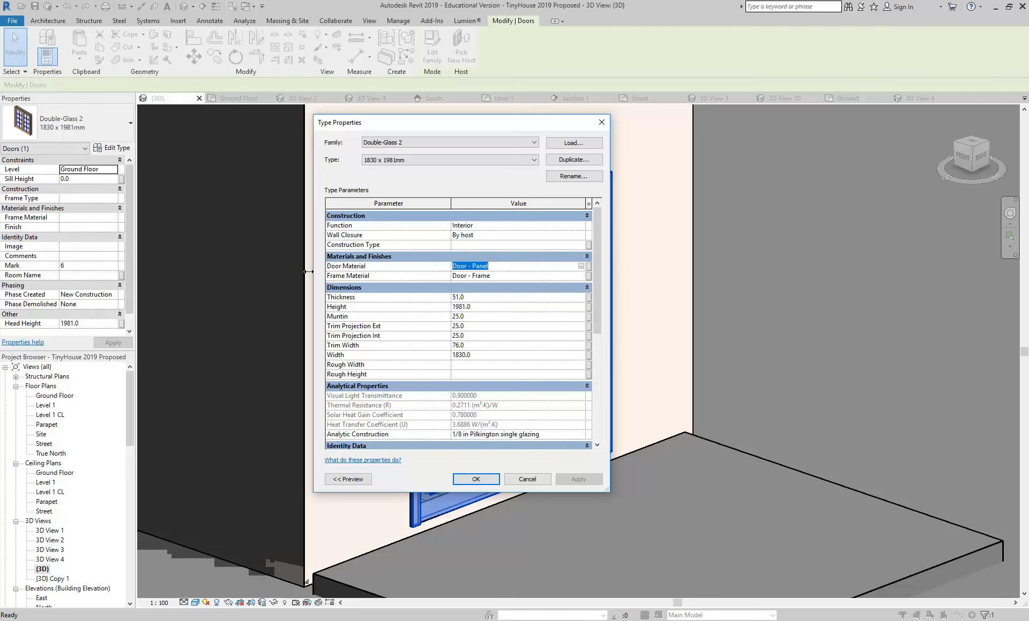
click(509, 277)
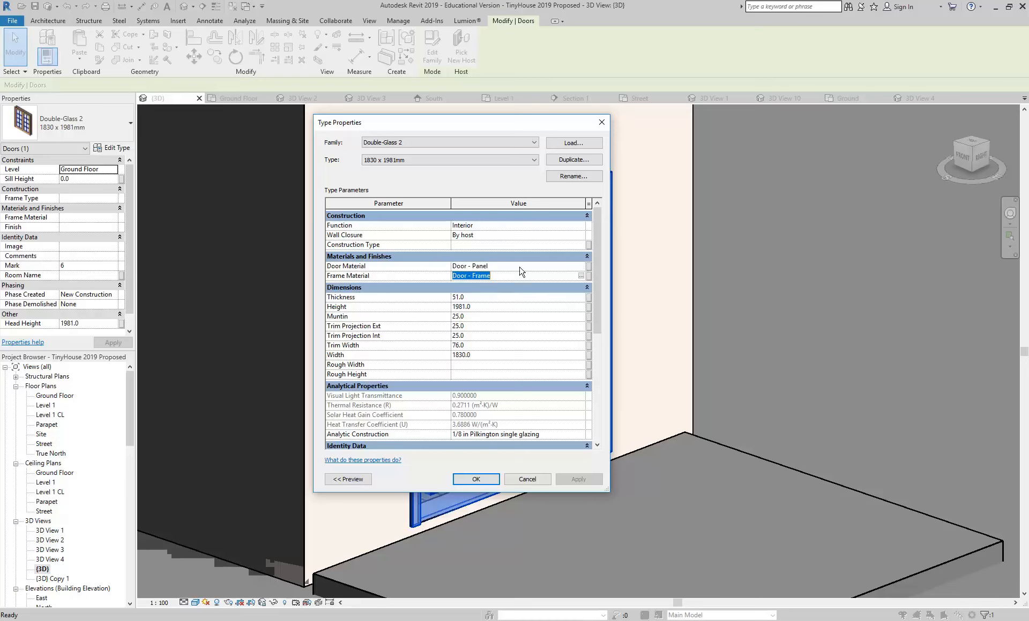
Step: View the Door - Panel material's appearance and graphics settings, accept both dialogs, and deselect the door
click(493, 266)
click(580, 267)
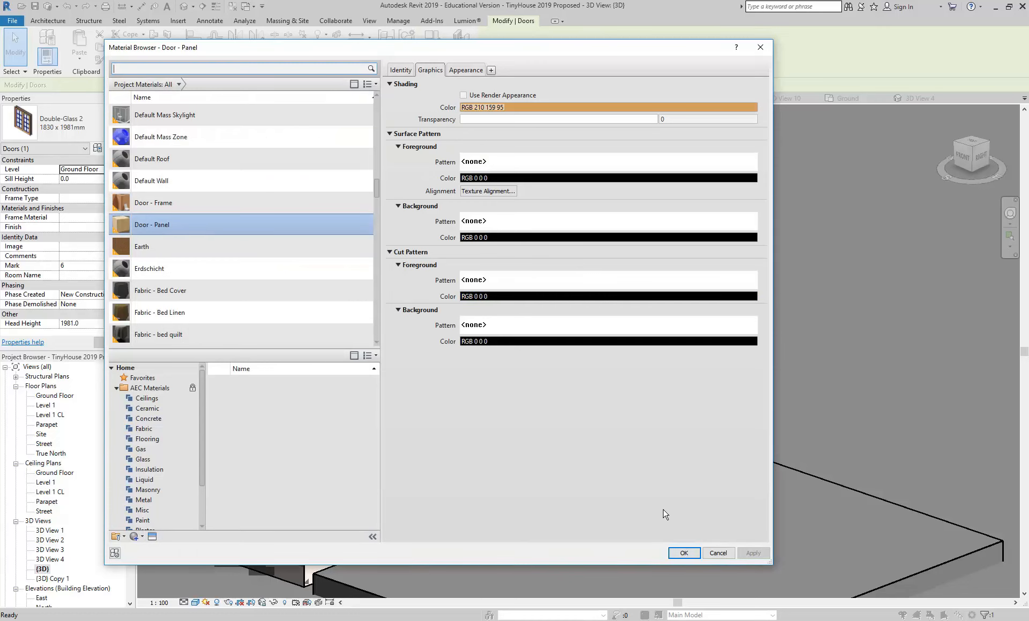
click(468, 72)
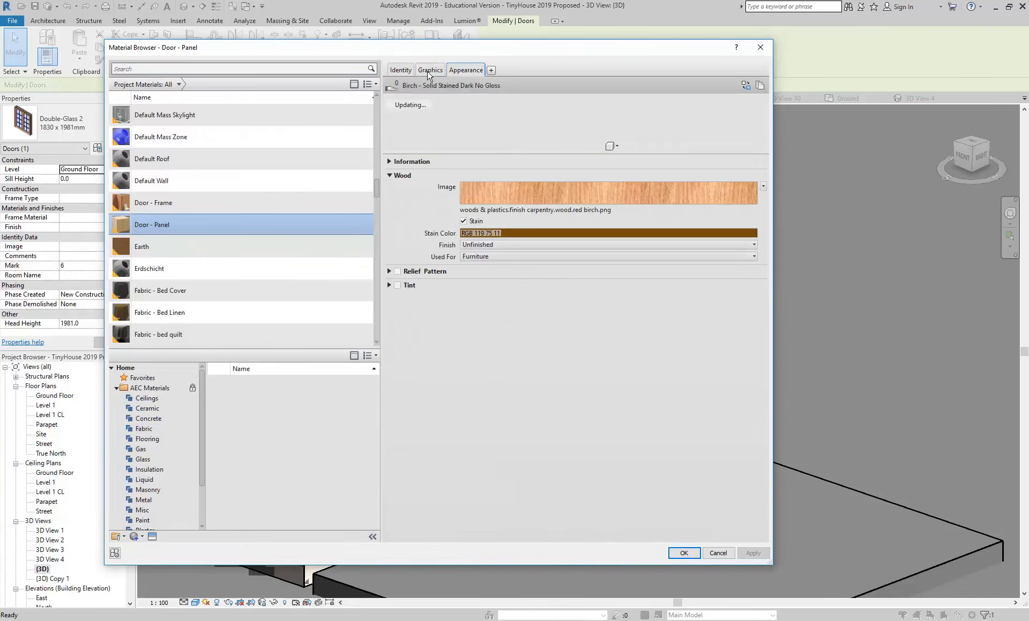
click(429, 70)
click(677, 557)
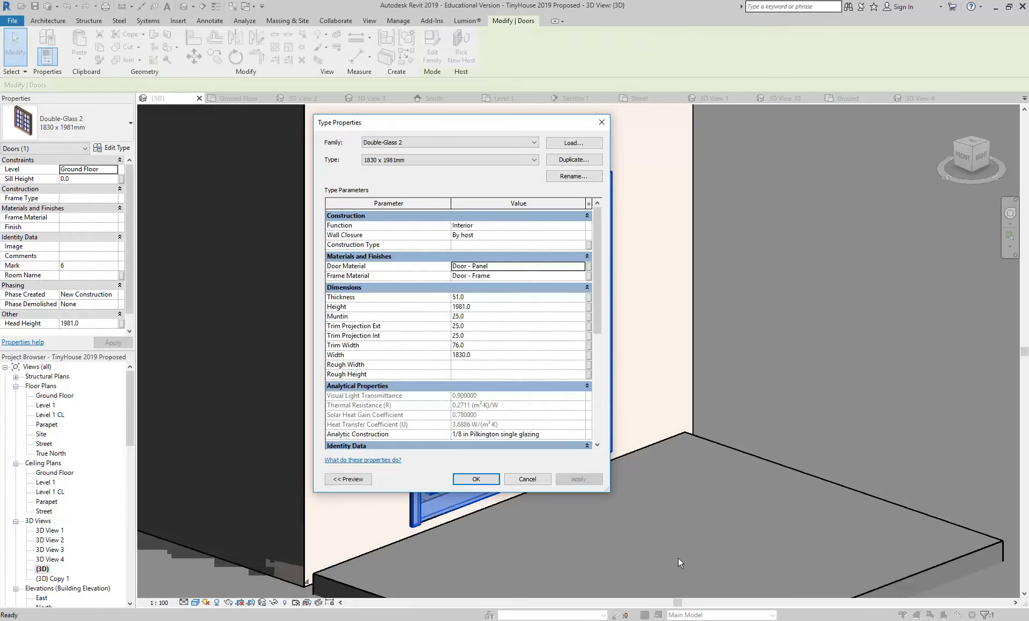
click(474, 479)
key(Escape)
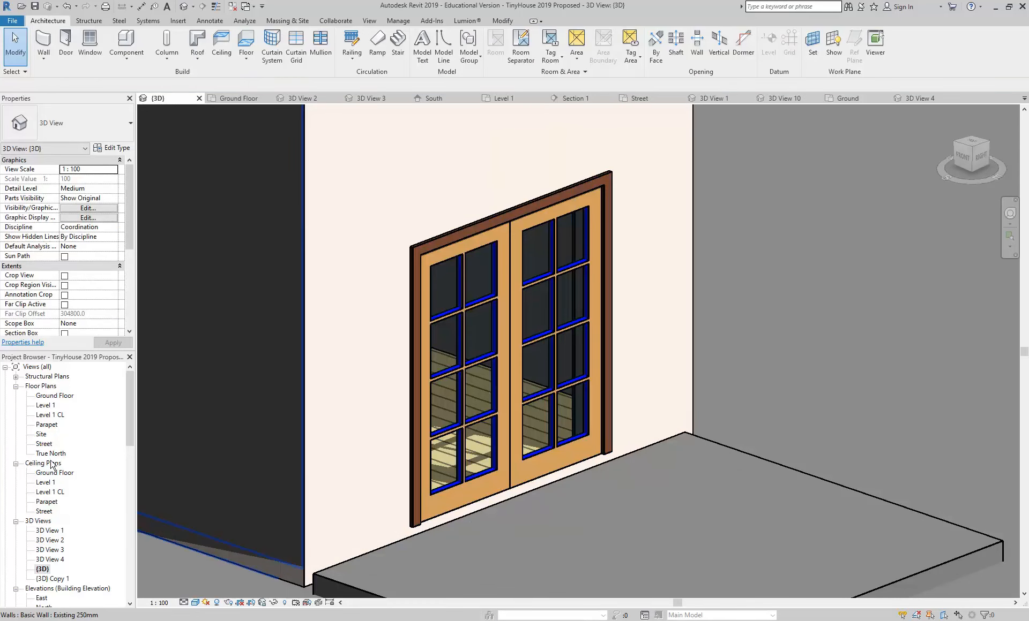
Step: Open the Ground Floor plan and select the CE Chair - Living Round Cushion Inclined near the lower wall
double_click(53, 396)
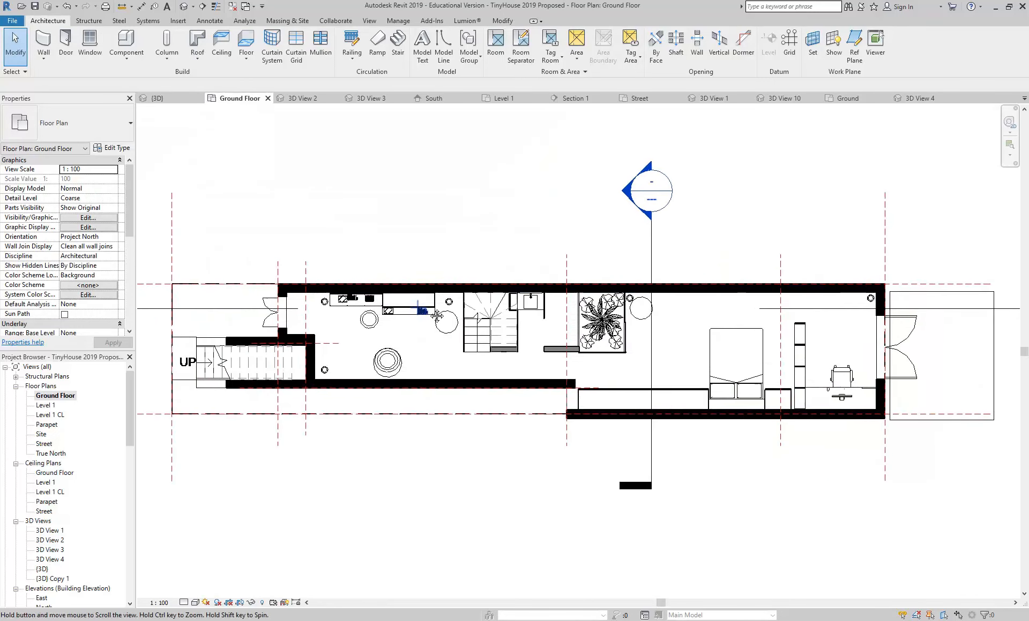
scroll(437, 316, up, 8)
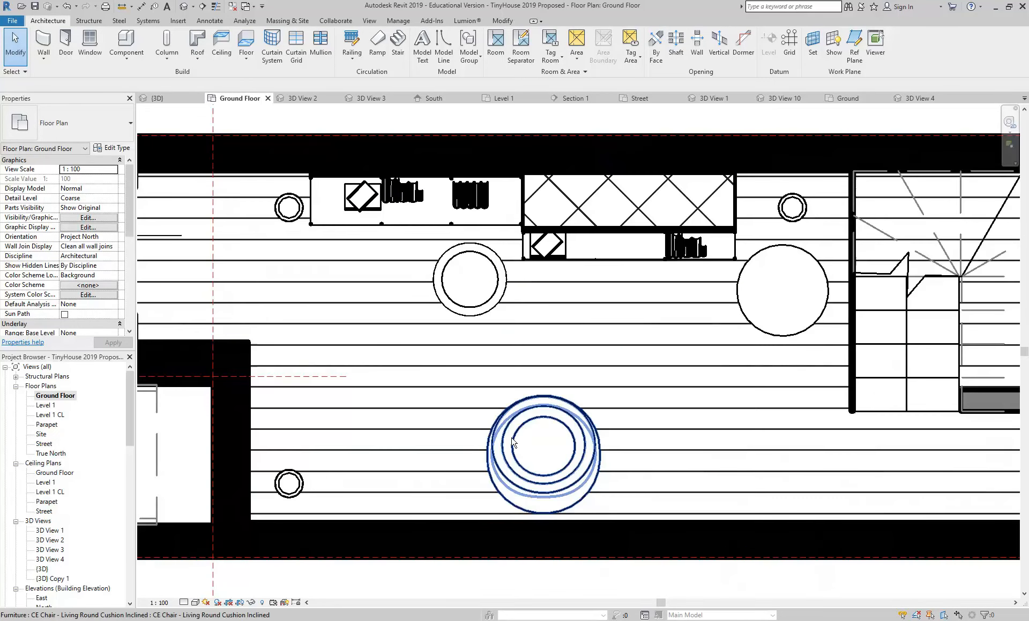
click(512, 444)
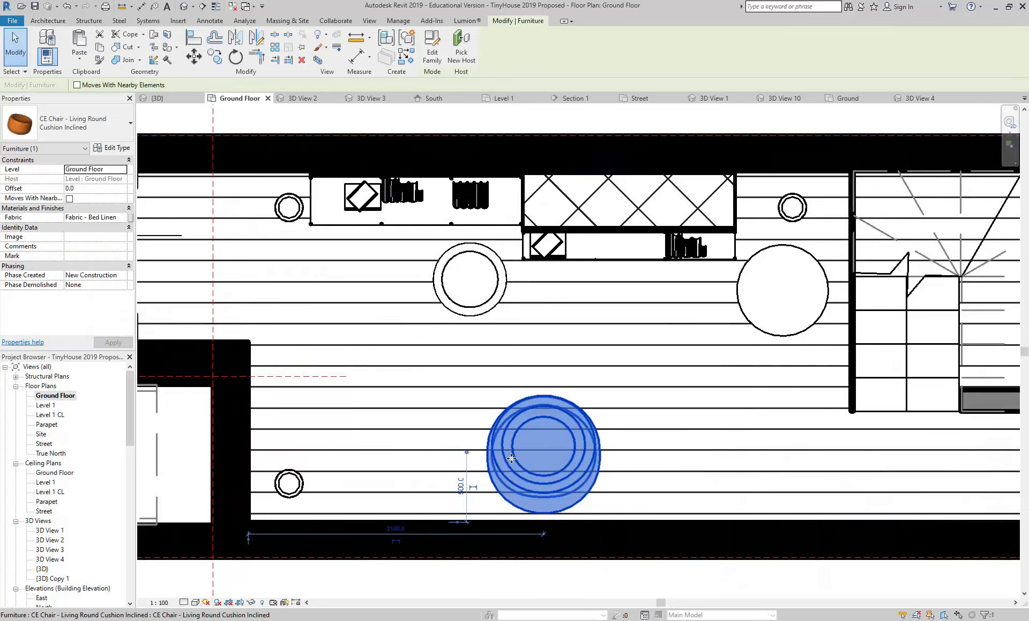
middle_drag(513, 459, 478, 434)
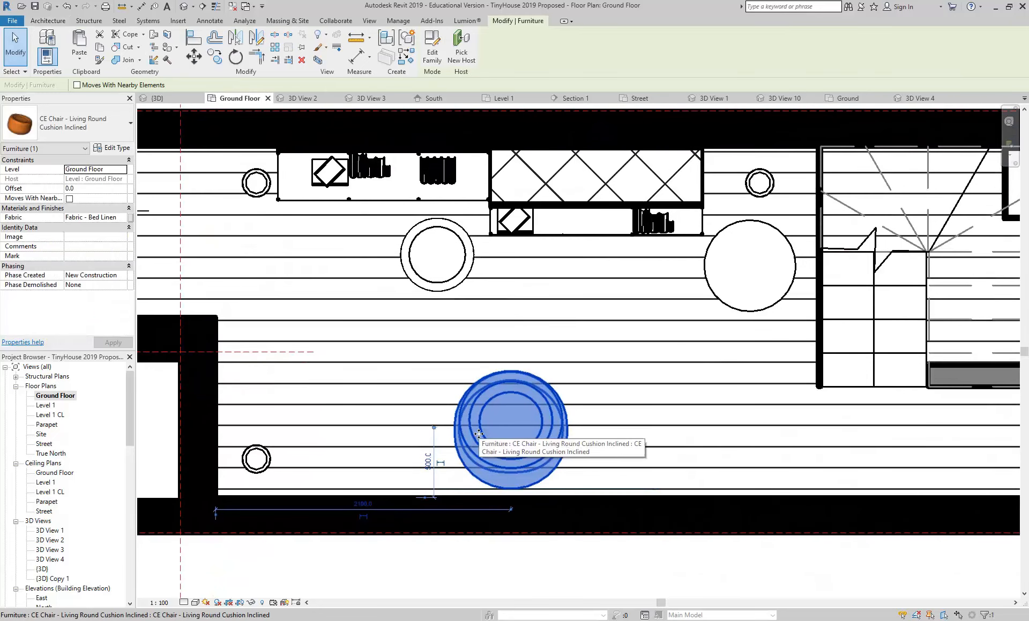
scroll(478, 434, up, 2)
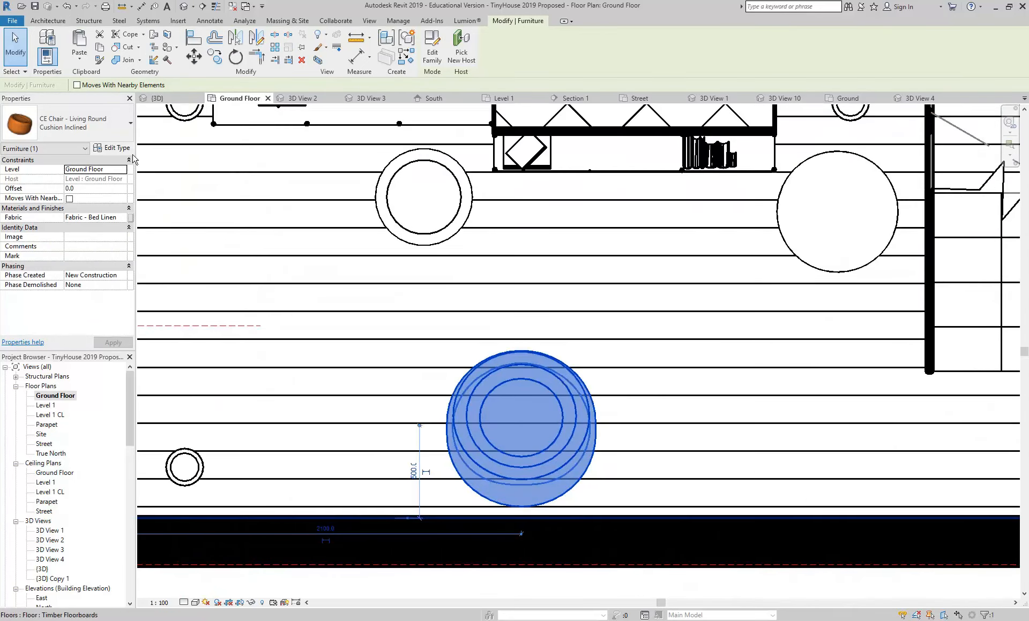
Step: Check the round chair's type properties for material parameters and compare them with its Fabric instance parameter, closing the dialog without changes
click(114, 150)
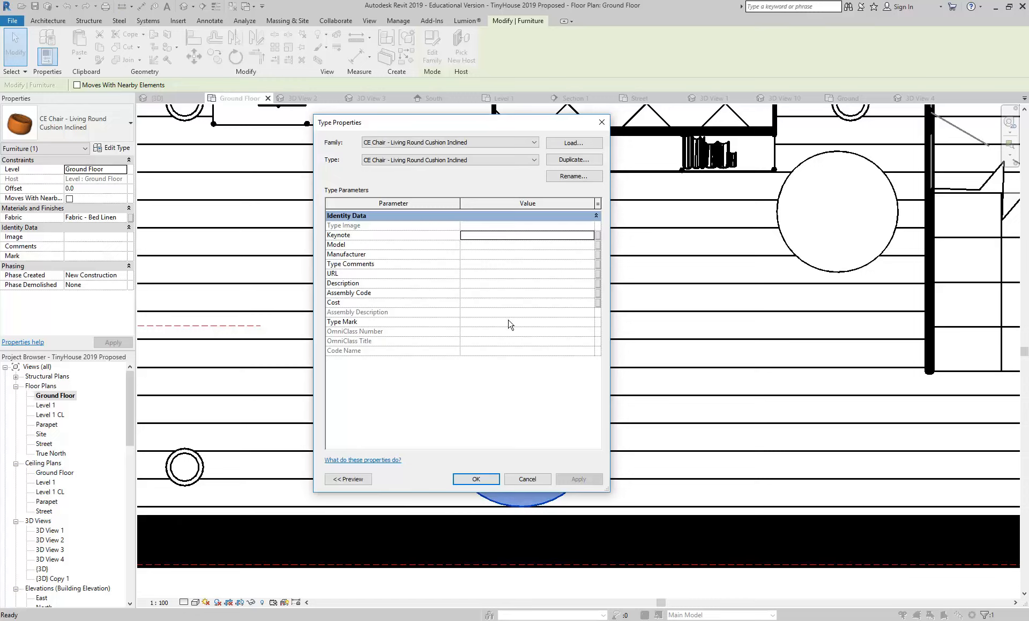
mouse_move(453, 323)
click(532, 480)
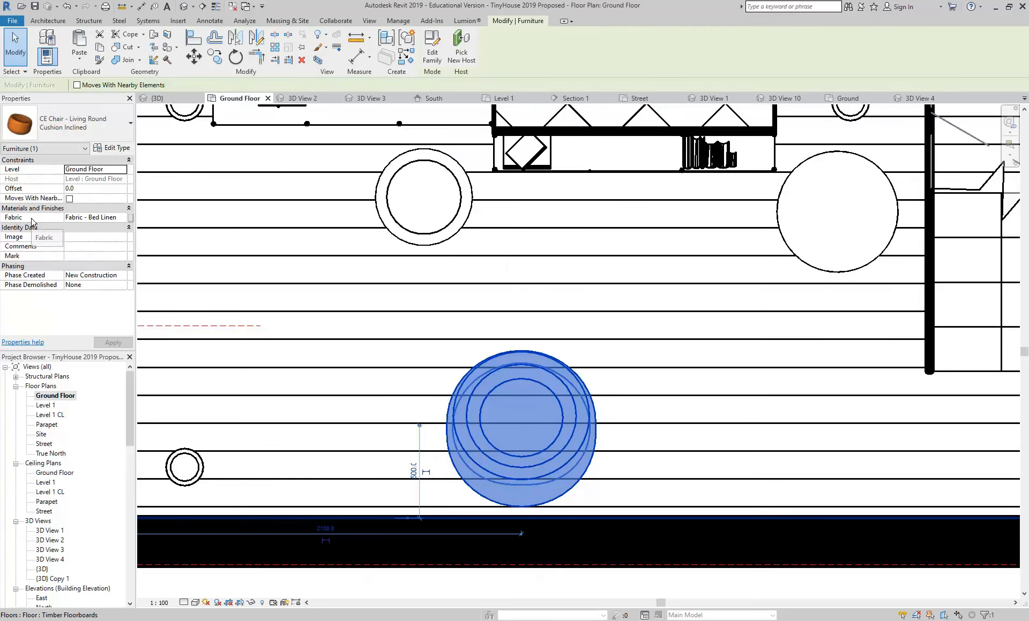
click(84, 217)
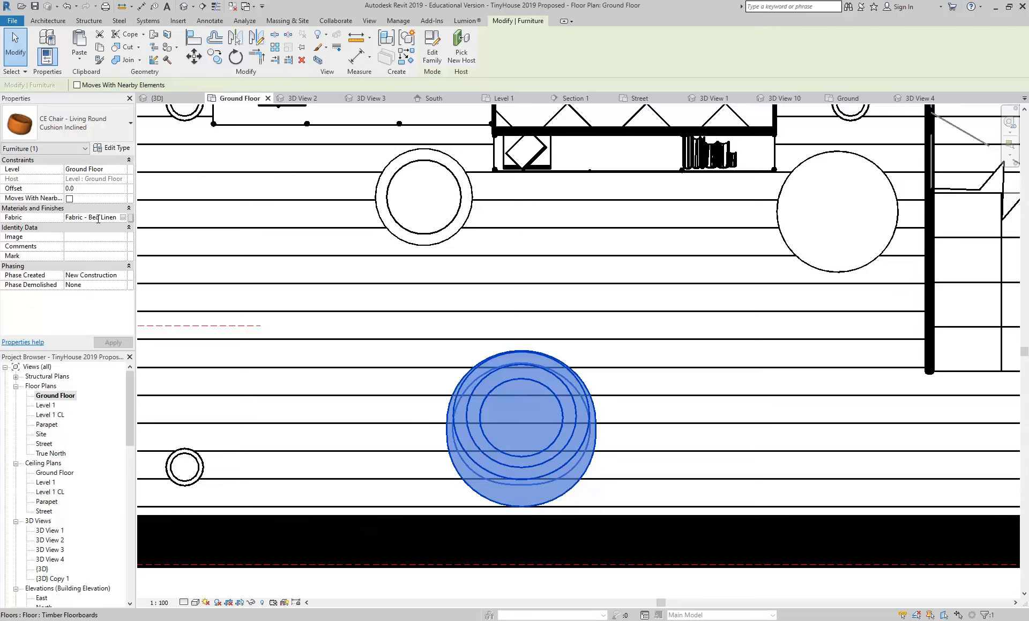
click(111, 148)
click(526, 480)
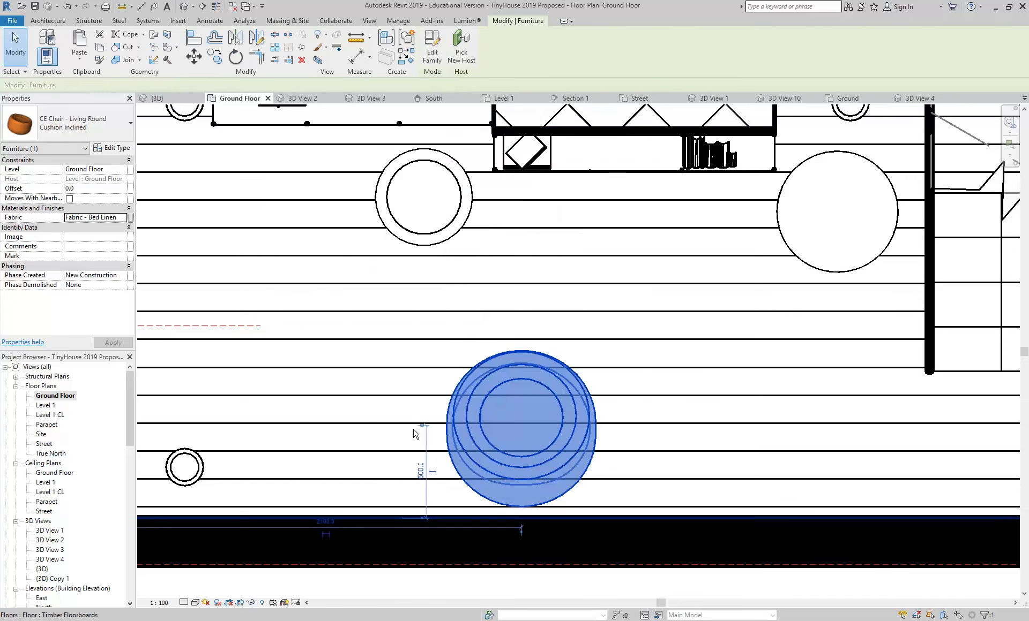
Step: Duplicate the chair's Fabric - Bed Linen material and name the copy Fabric - Seat
click(95, 218)
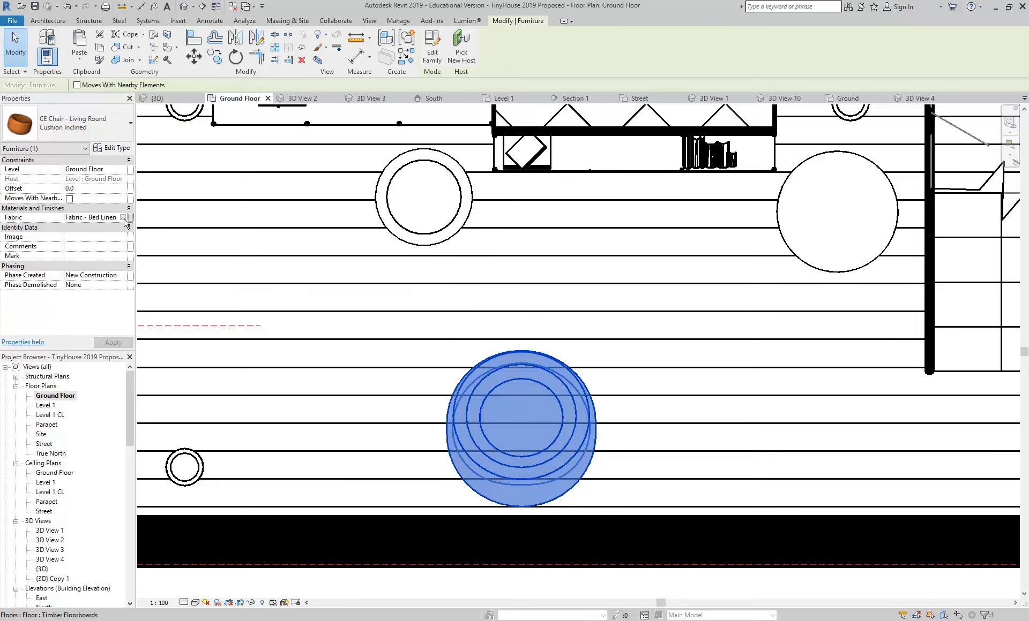
click(124, 218)
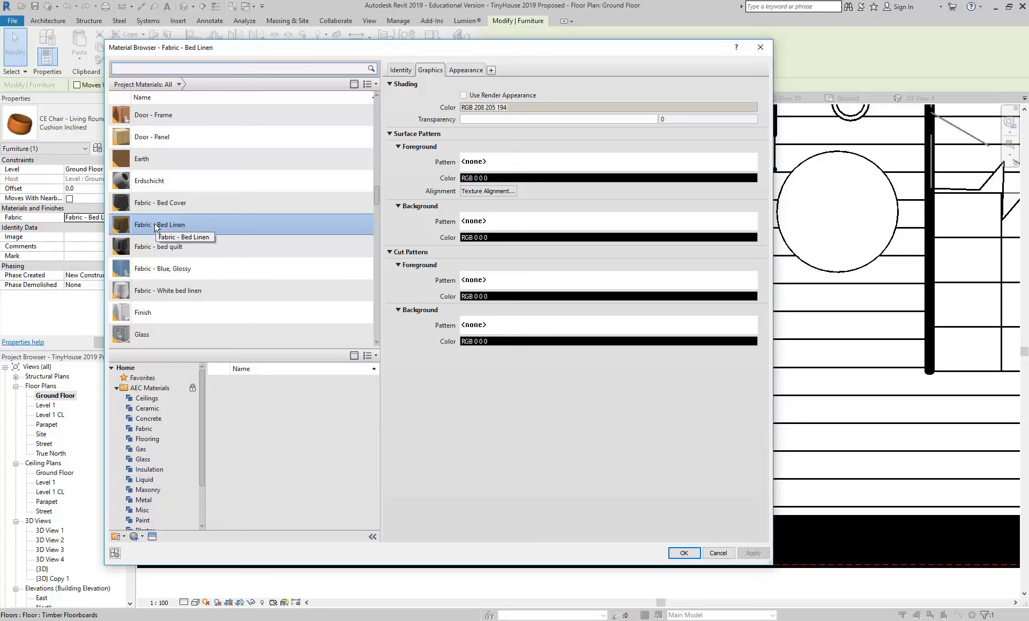
right_click(157, 227)
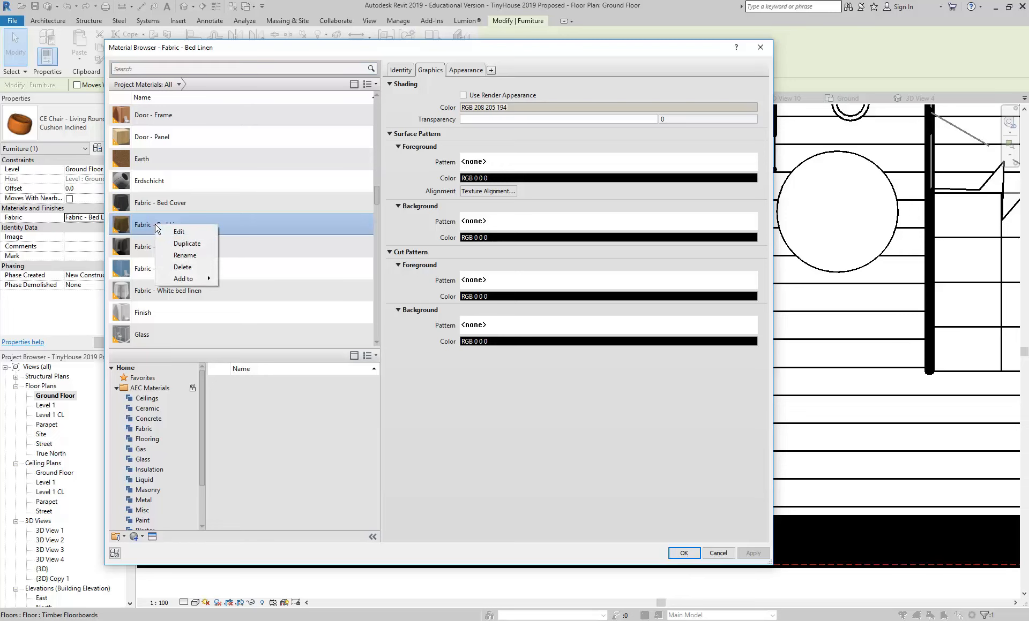
click(179, 244)
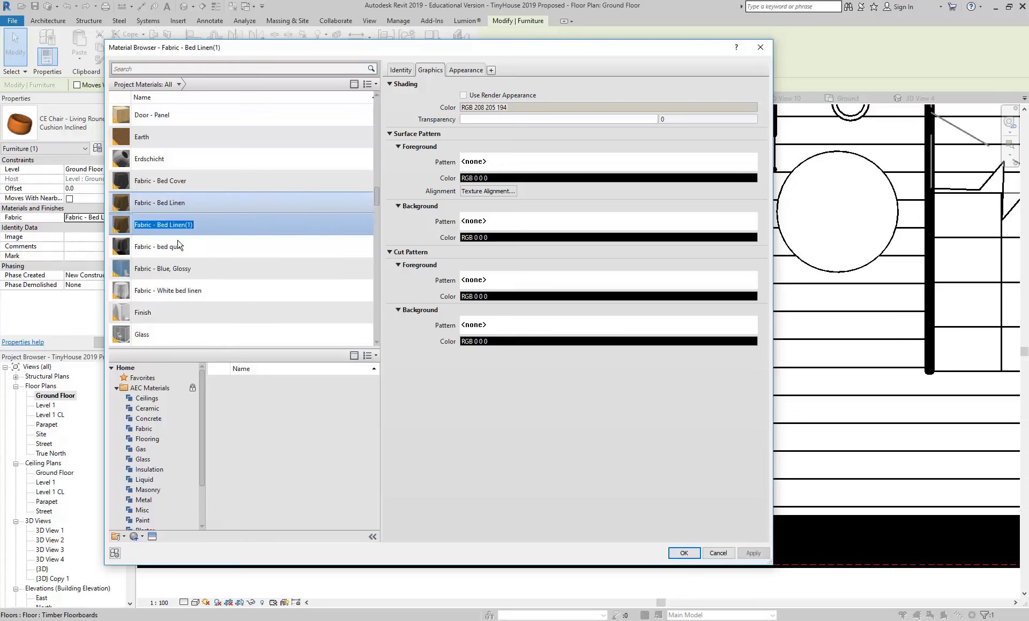
drag(156, 228, 304, 223)
key(BackSpace)
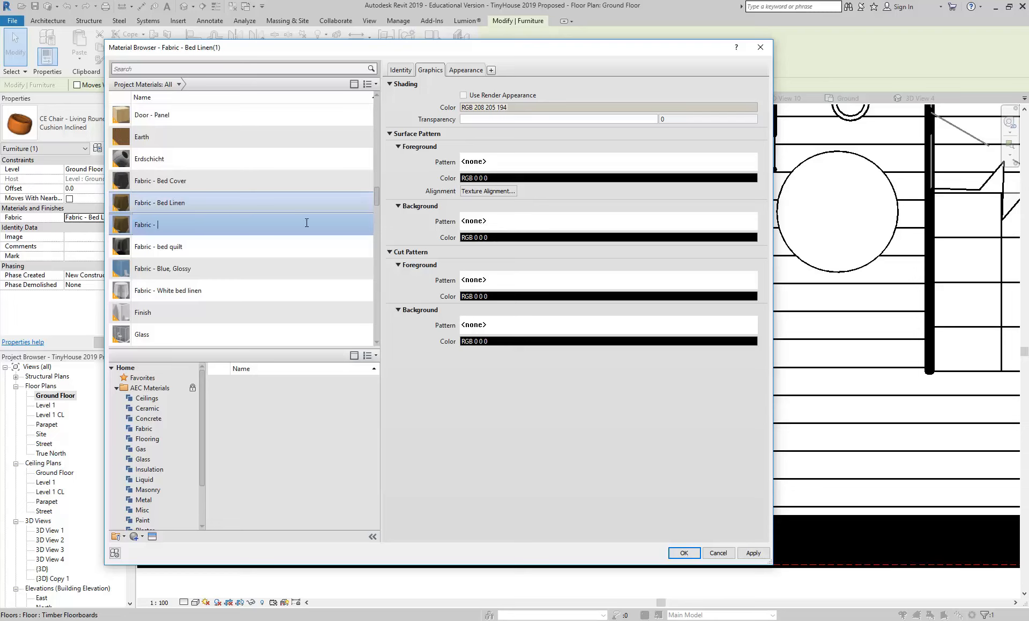
text(Sea)
key(Return)
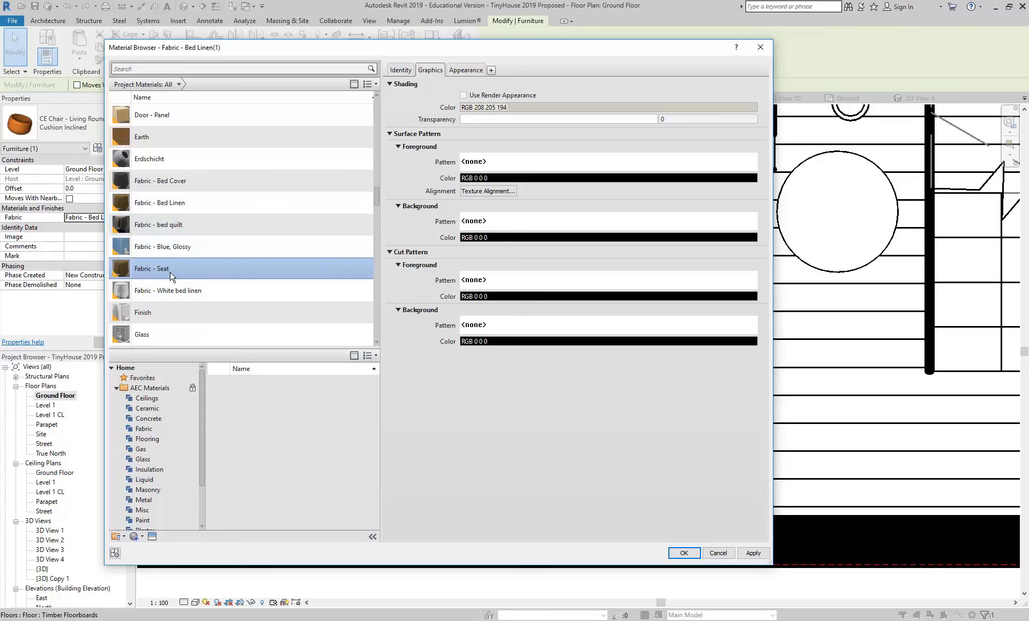
Step: Replace the Fabric - Seat material's appearance with Leather - Matte (Yellow) from the Appearance Library's Fabric category
click(465, 70)
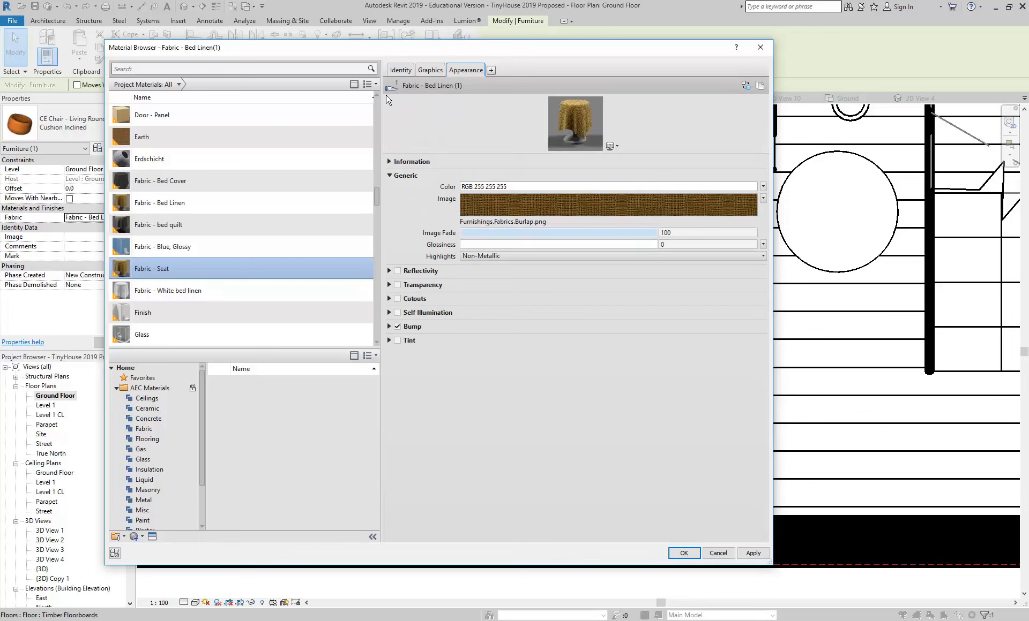
right_click(462, 74)
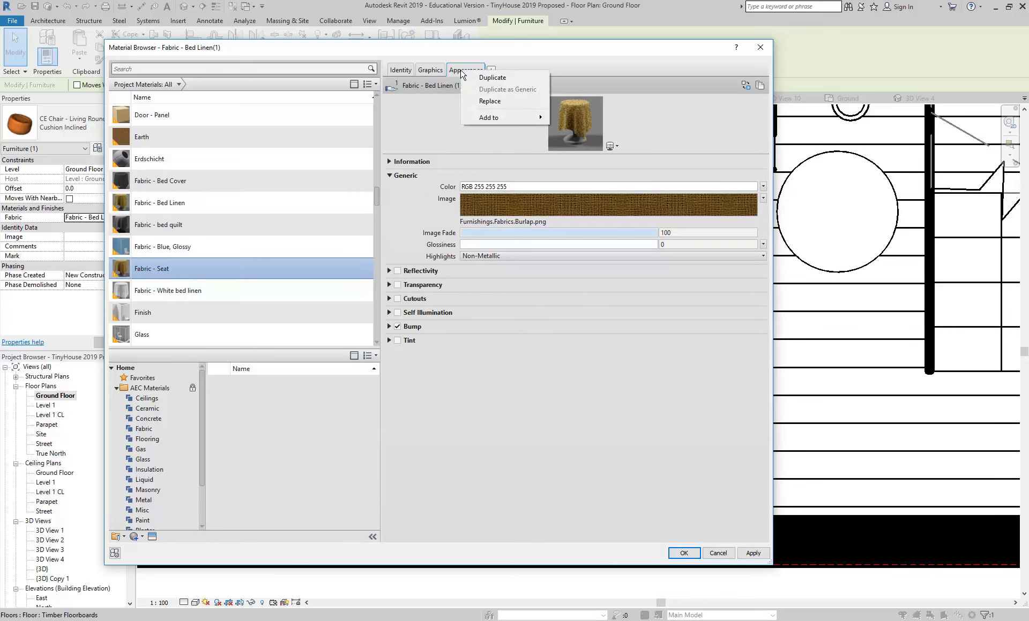
click(502, 104)
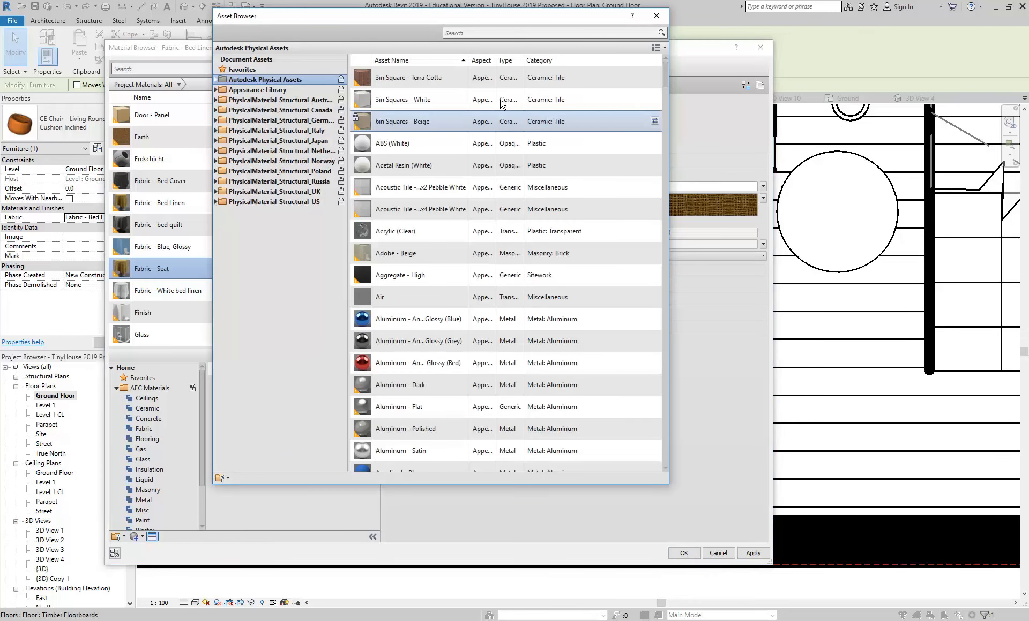
click(295, 89)
click(243, 131)
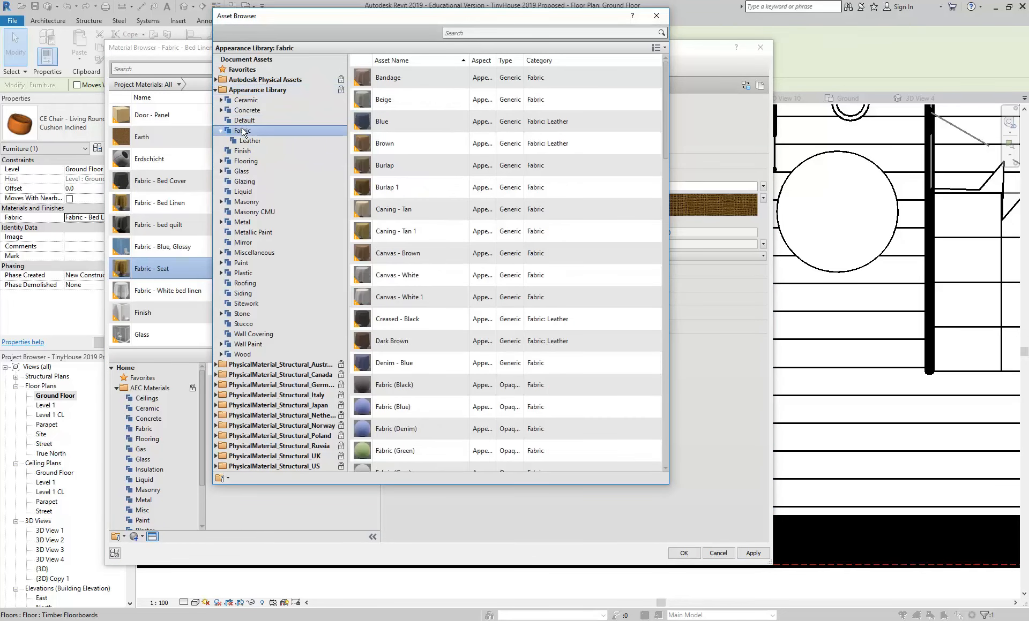
scroll(423, 321, down, 5)
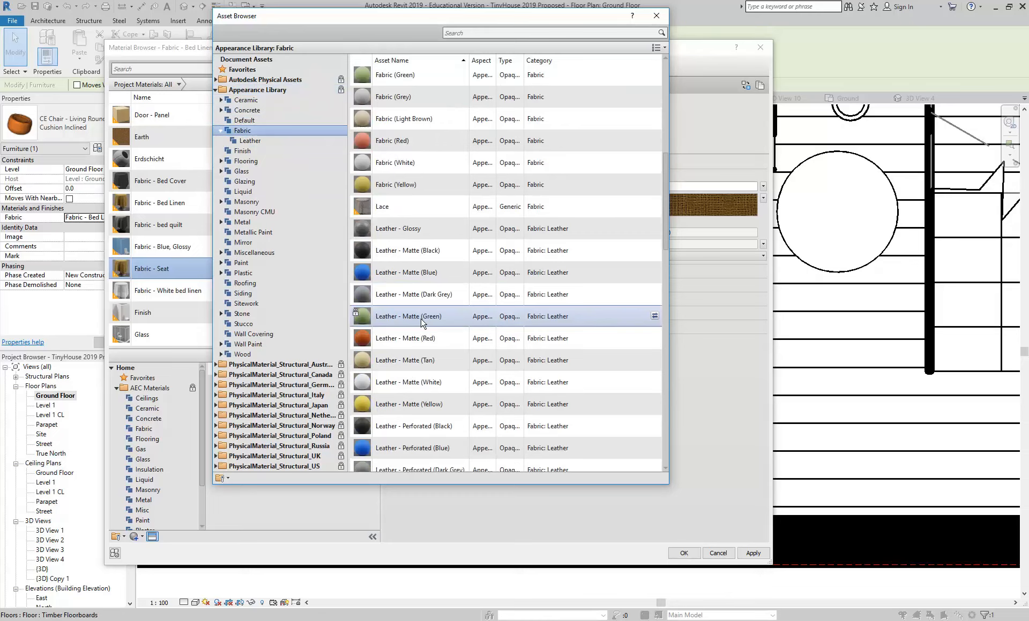
scroll(422, 321, down, 4)
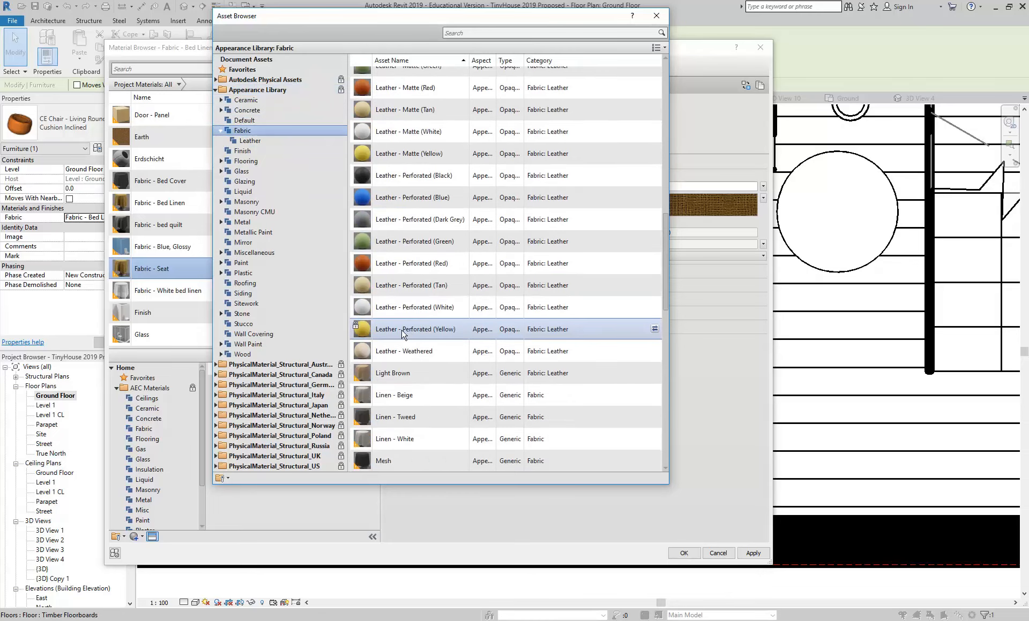
double_click(401, 154)
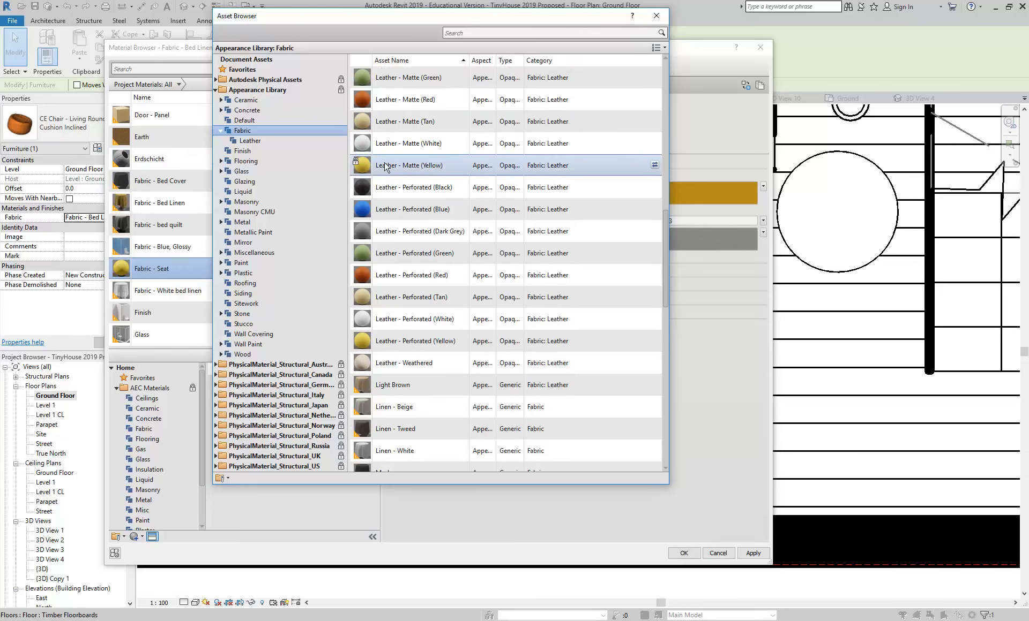
drag(407, 16, 409, 107)
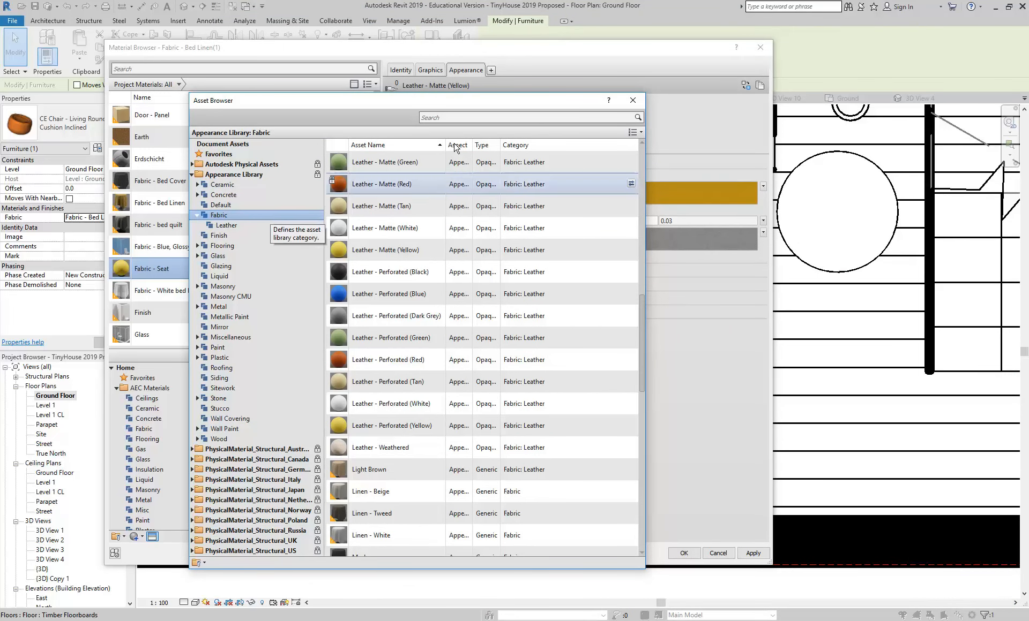
click(633, 101)
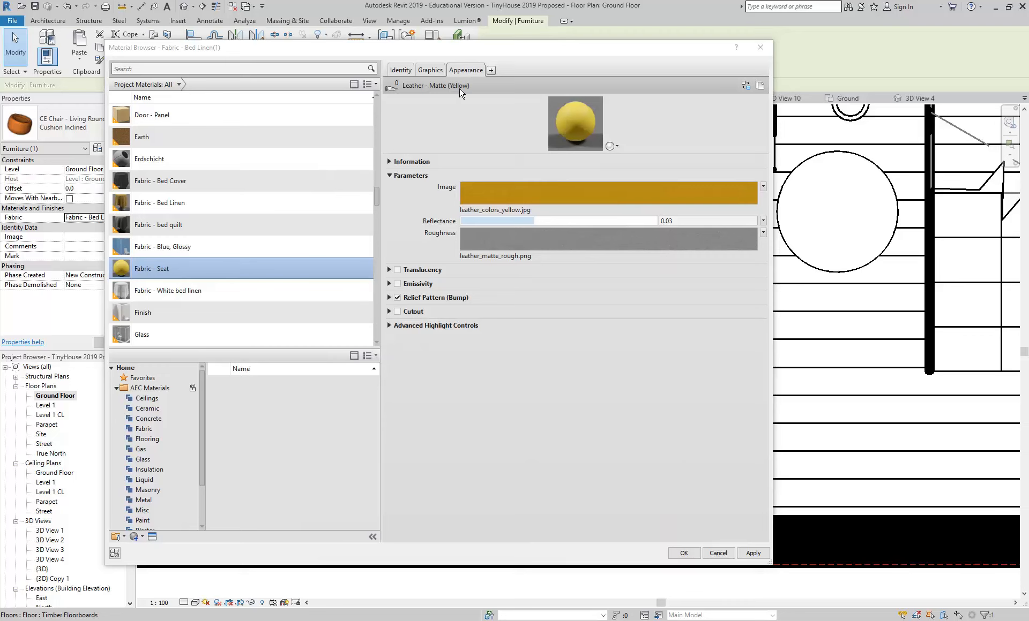
Step: Replace the seat appearance's image with Finishes.Flooring.Carpet.Berber.Pattern.1.jpg from the Fabric folder inside Material Images
click(489, 212)
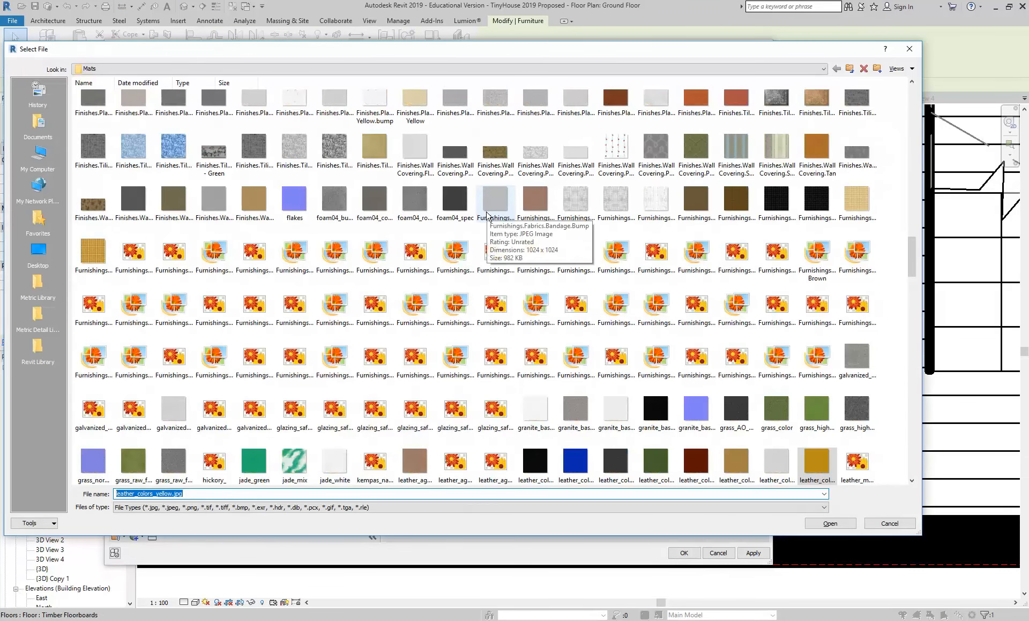
scroll(868, 355, down, 2)
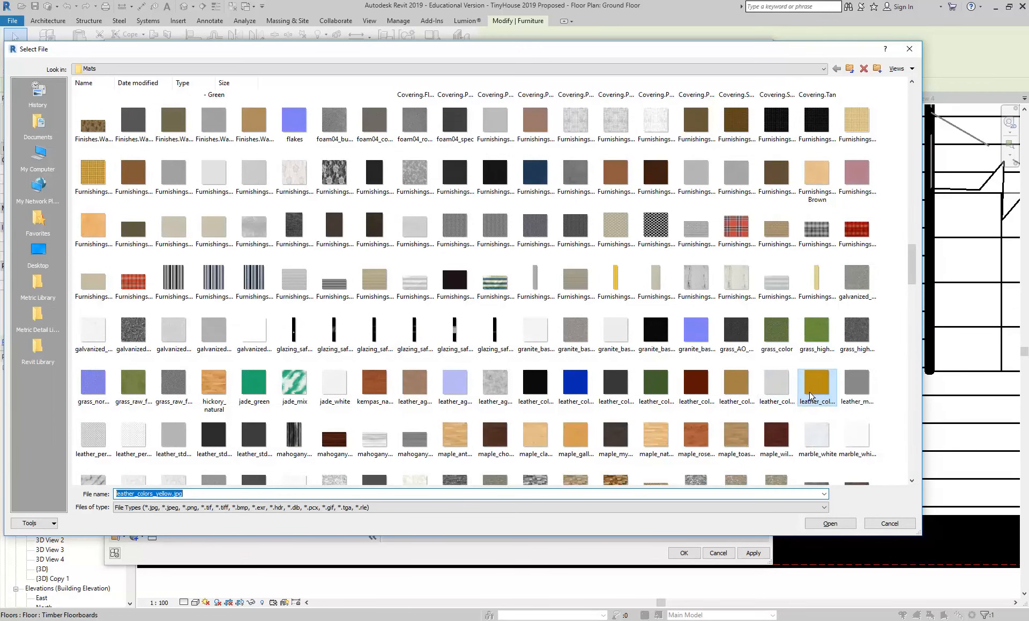
scroll(816, 395, down, 3)
scroll(816, 396, down, 1)
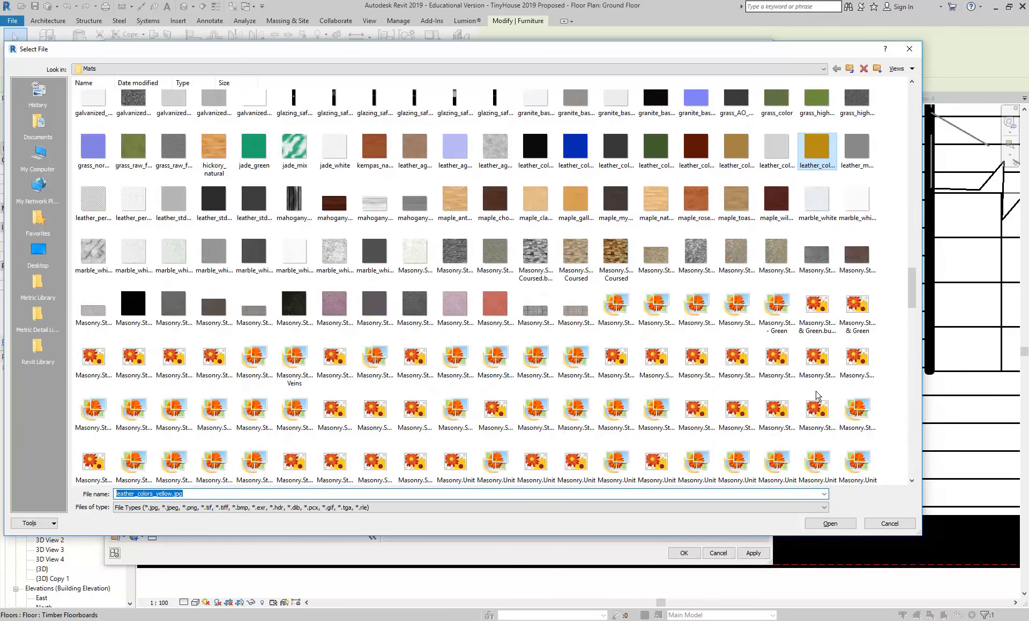
scroll(565, 248, up, 6)
click(407, 69)
click(168, 176)
double_click(131, 113)
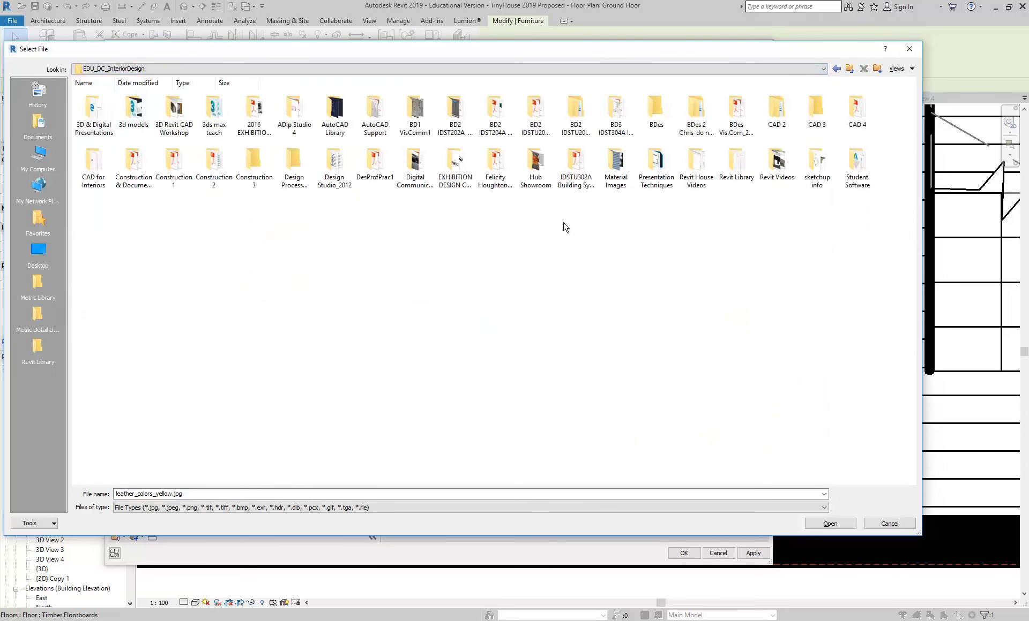
double_click(616, 167)
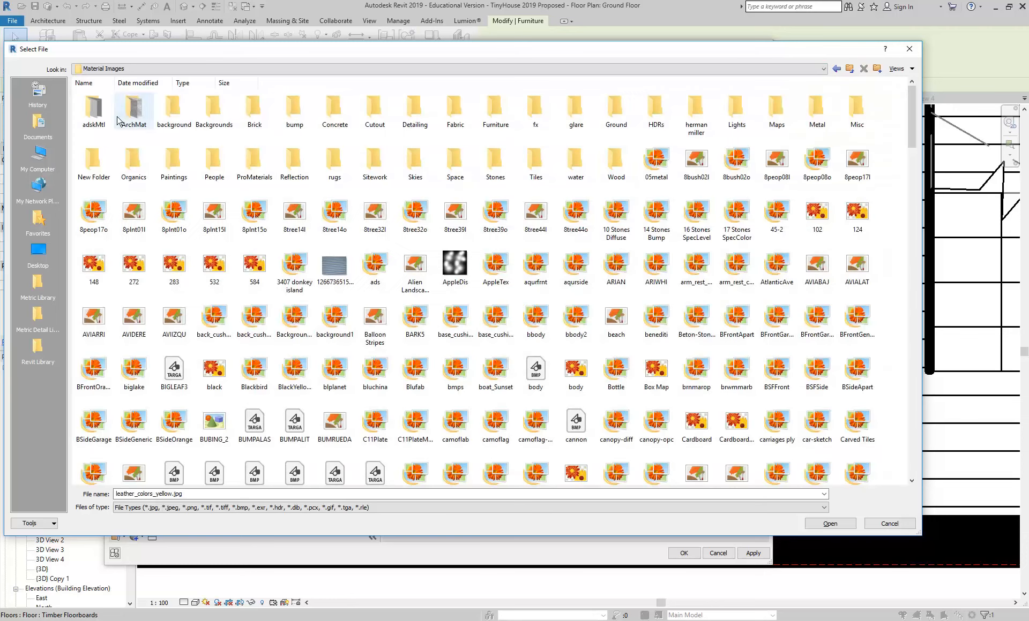
double_click(455, 110)
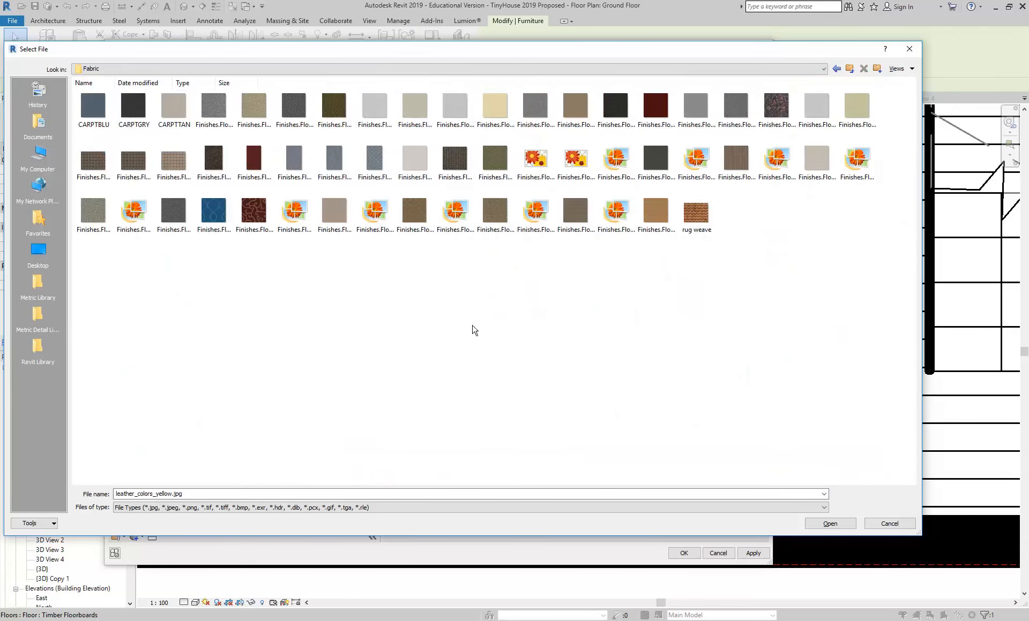
click(856, 108)
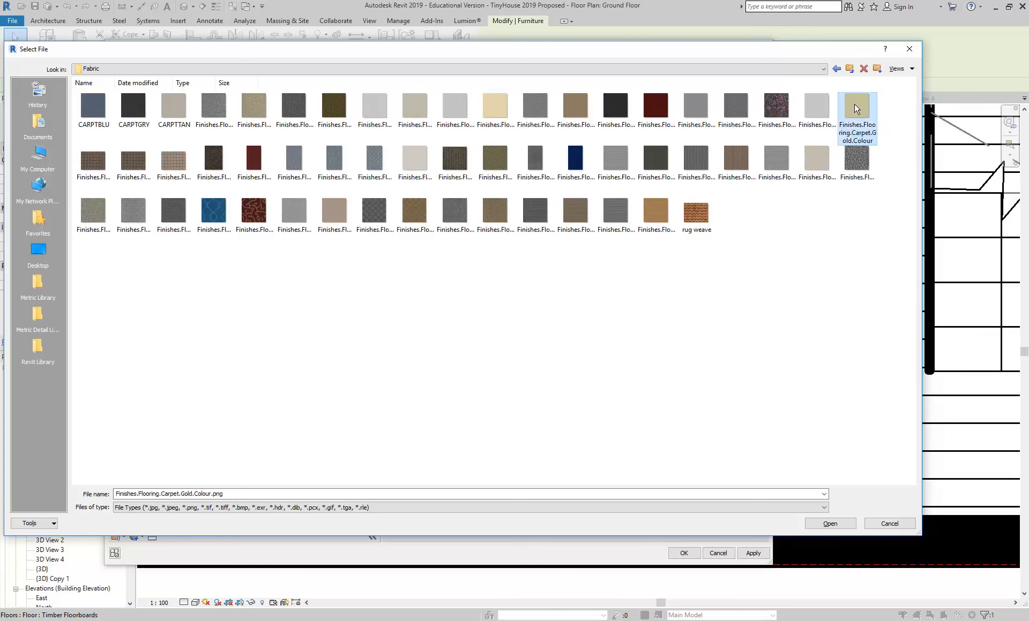
click(494, 110)
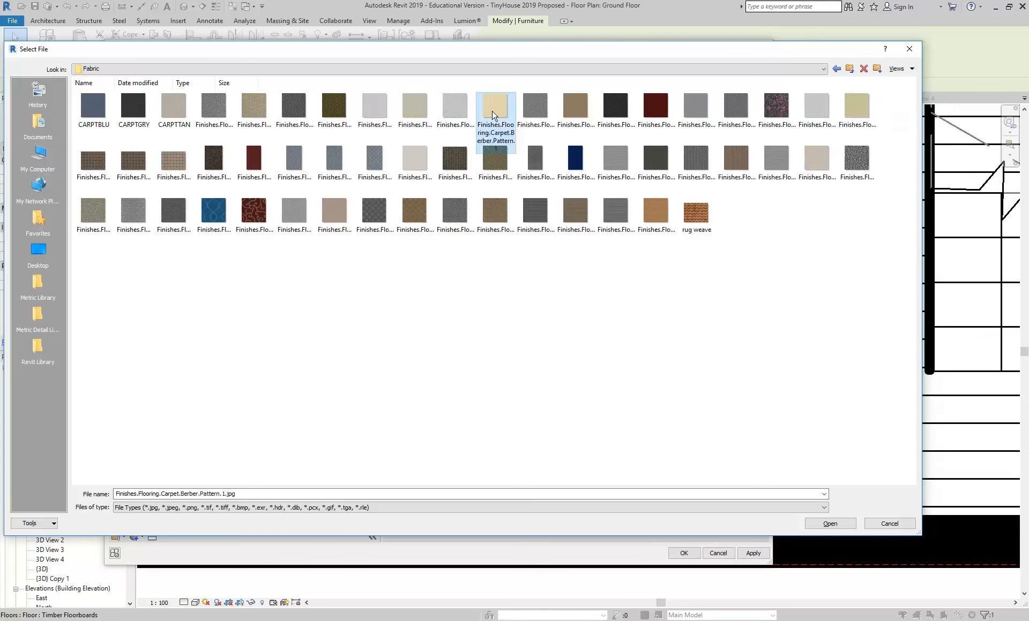
double_click(494, 110)
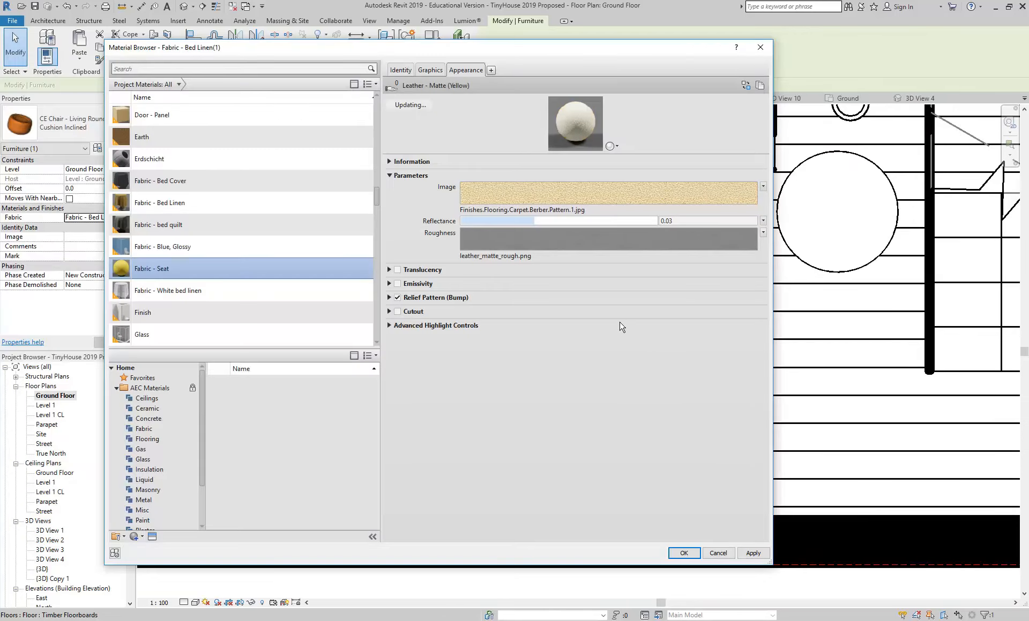
Step: Enlarge the Fabric - Seat appearance preview and check the carpet image's sample size in the Texture Editor without changing it
drag(644, 155, 644, 221)
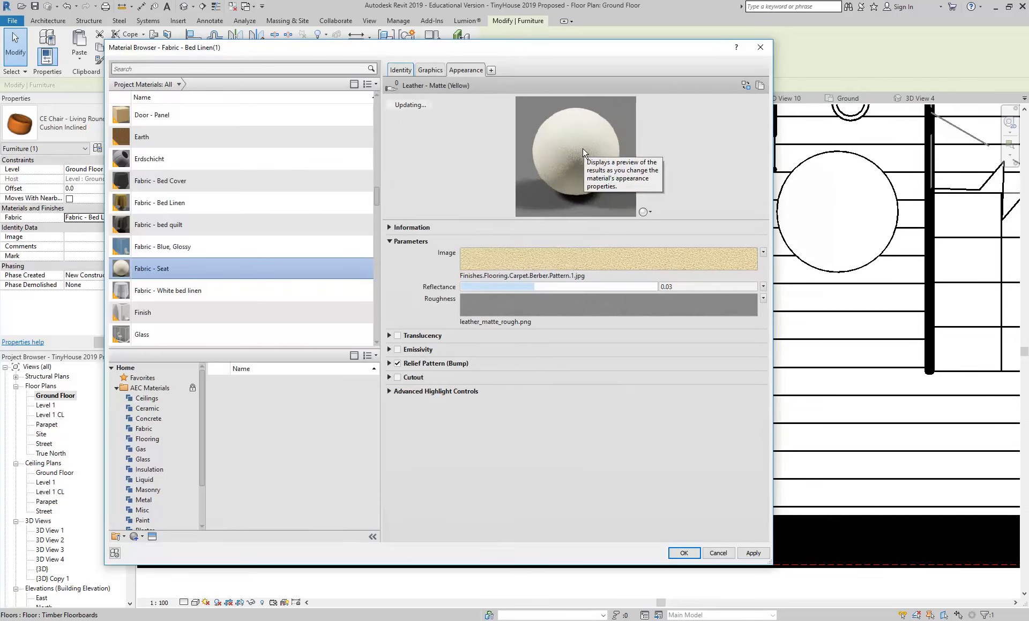
click(527, 263)
click(238, 360)
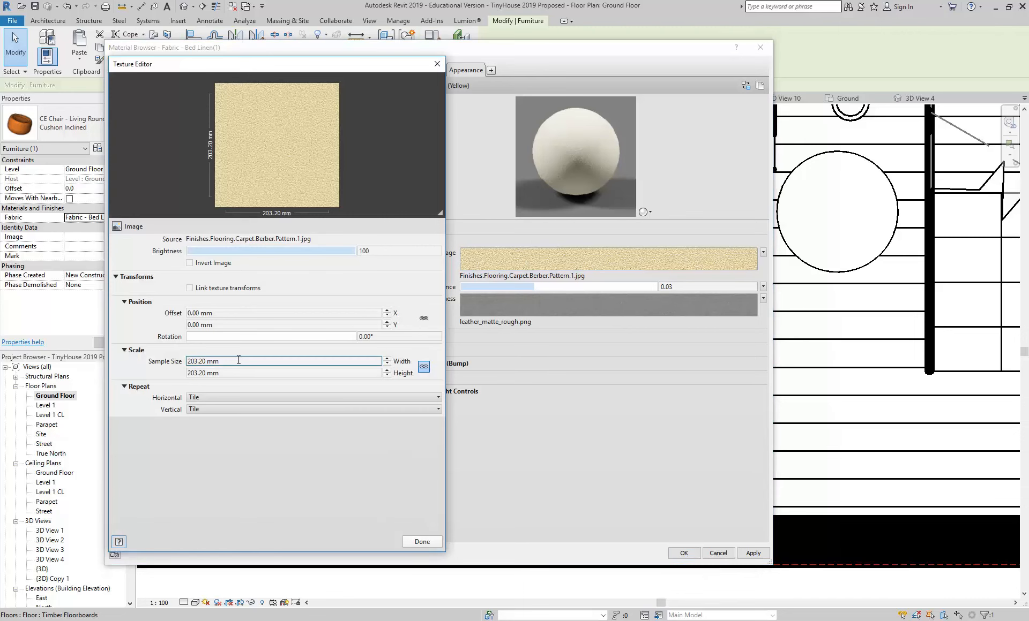
click(422, 542)
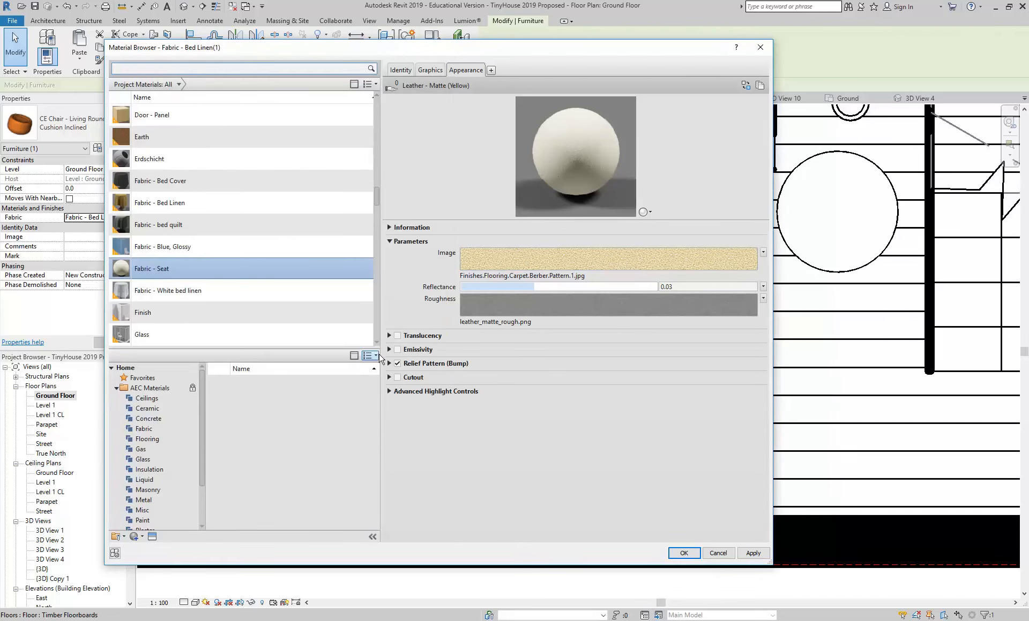
Step: Examine the Relief Pattern (Bump) and Emissivity settings of the Fabric - Seat appearance, collapsing both sections again
click(389, 364)
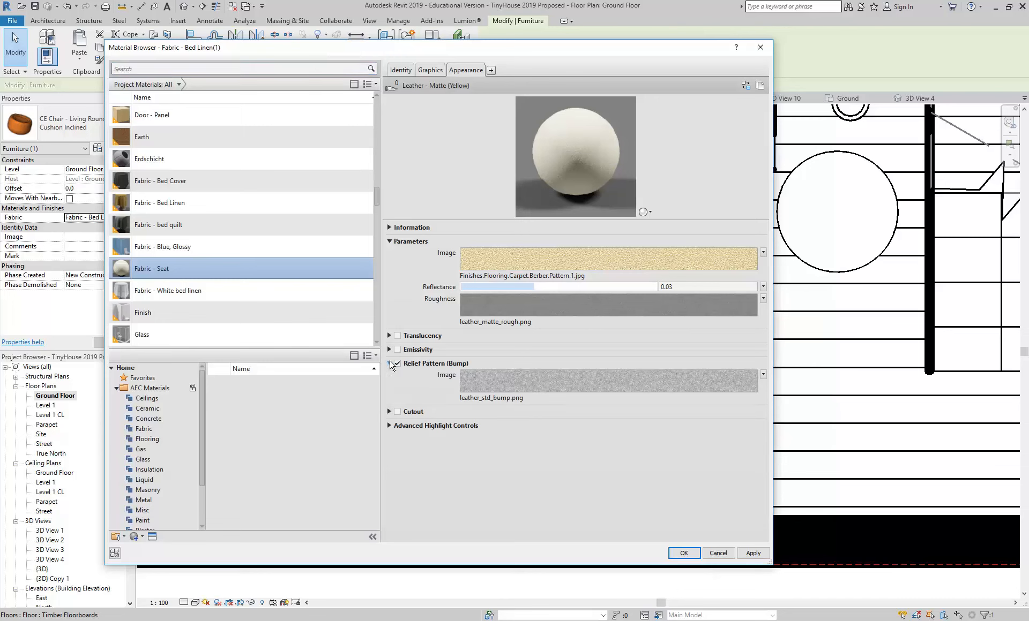
click(389, 364)
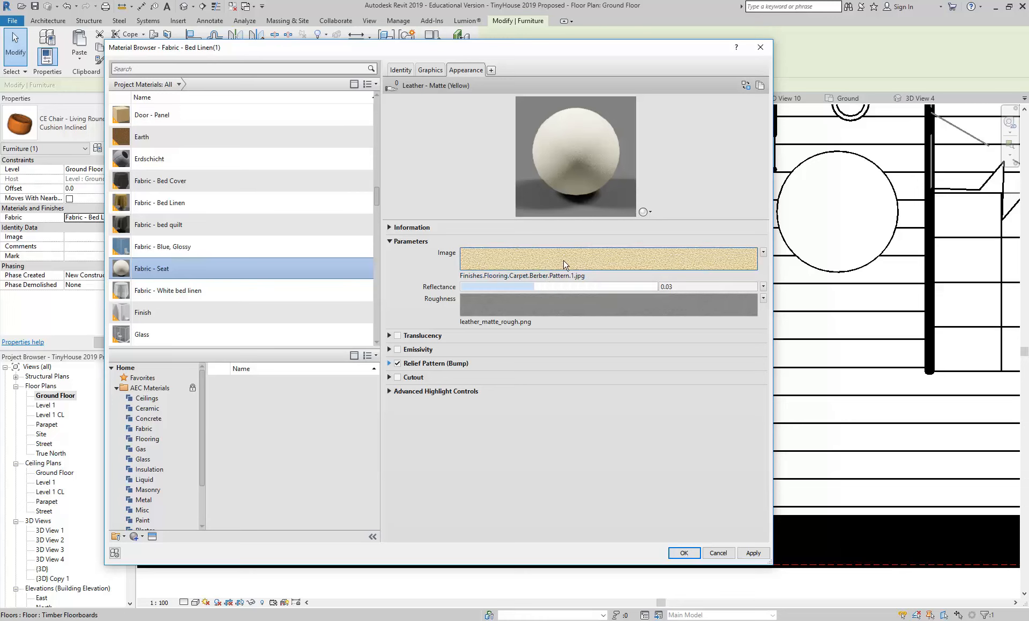
mouse_move(662, 264)
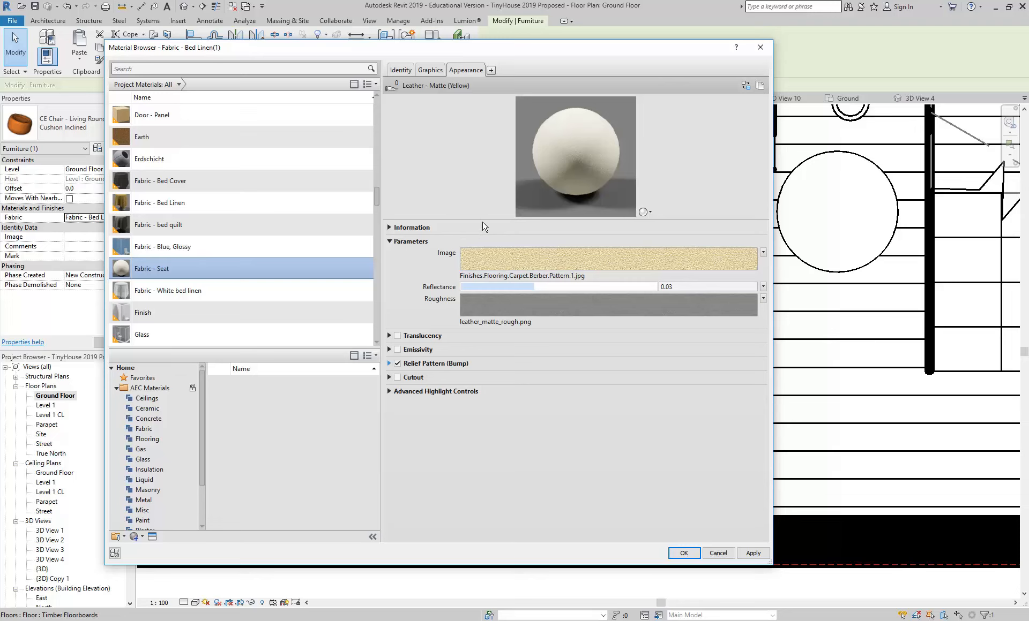
click(389, 364)
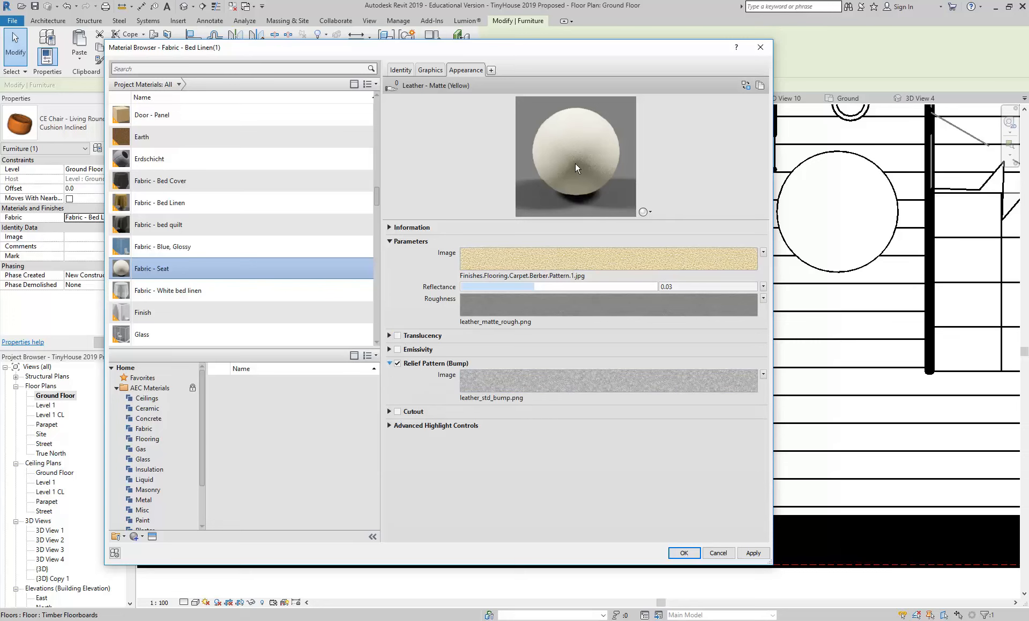
click(389, 364)
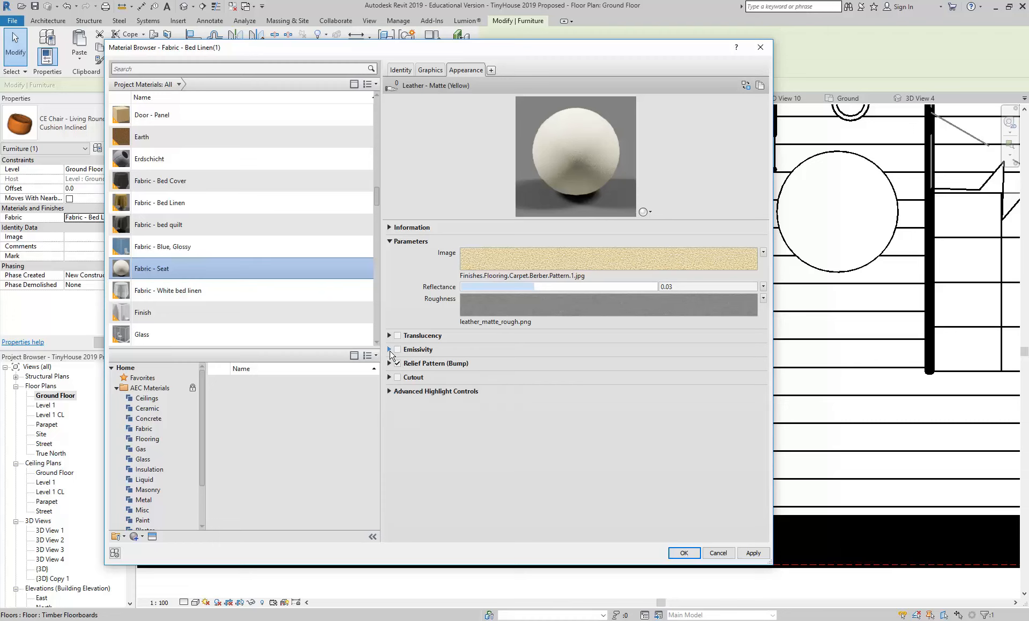
click(389, 350)
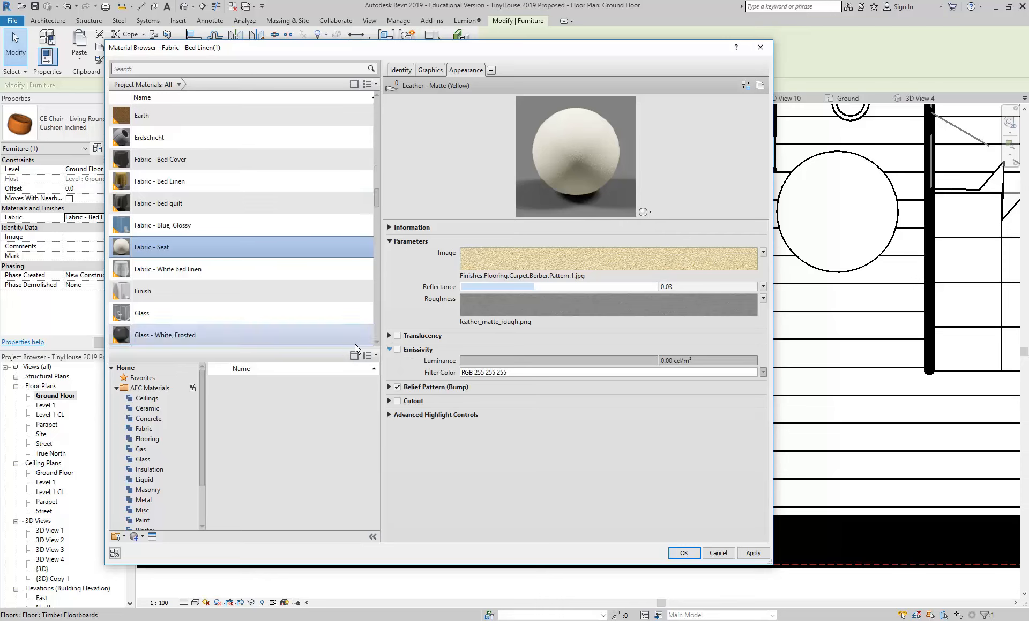
click(389, 350)
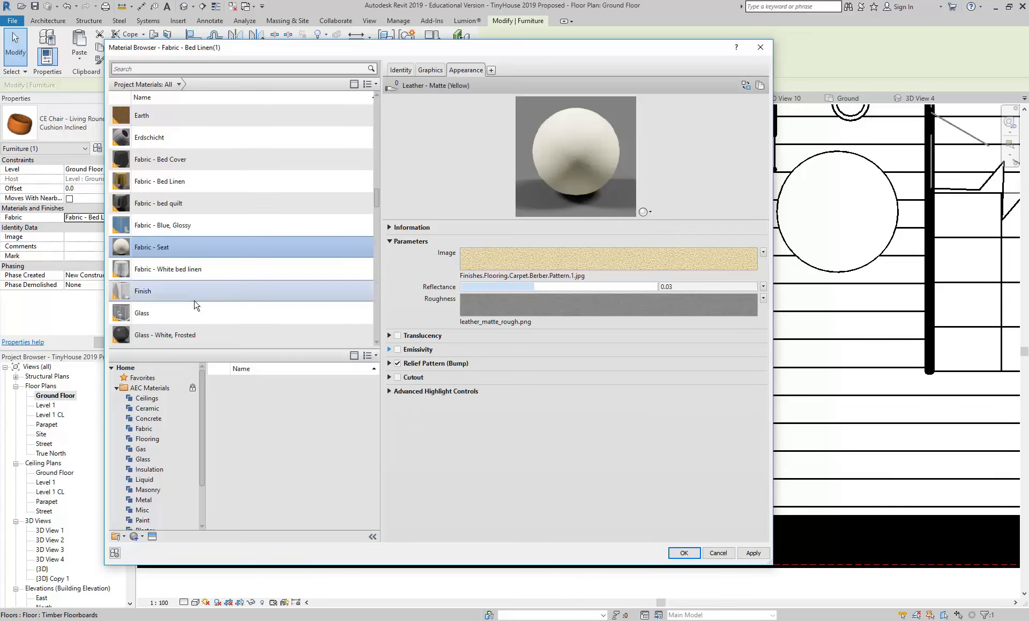
Step: Compare the appearance settings of the Finish, frosted white glass, BMCD2AR3 white and black, and Analytical Slab Surface materials in the project list
click(150, 296)
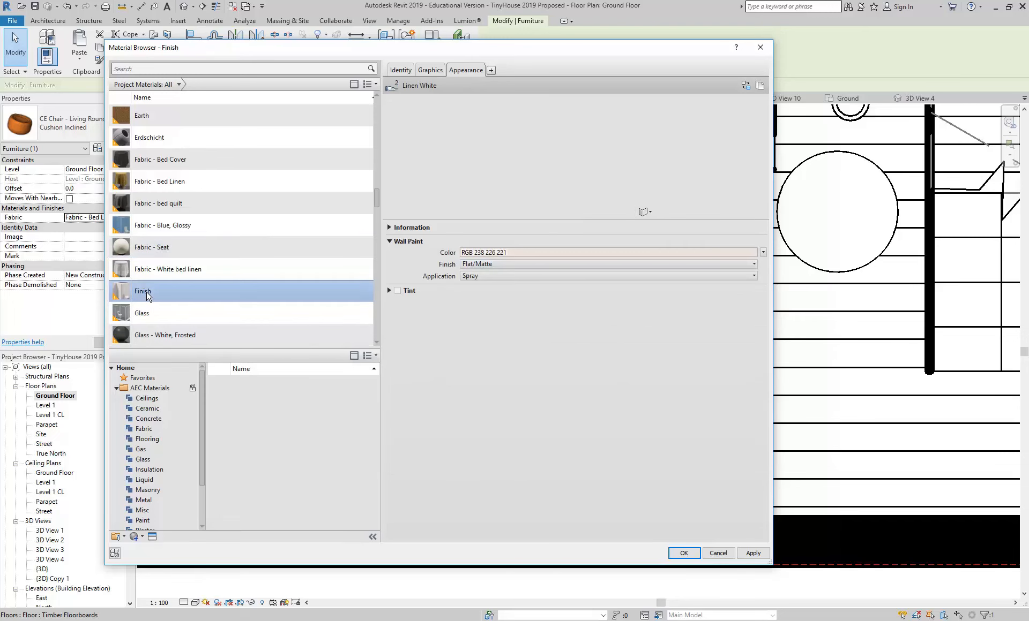
click(148, 337)
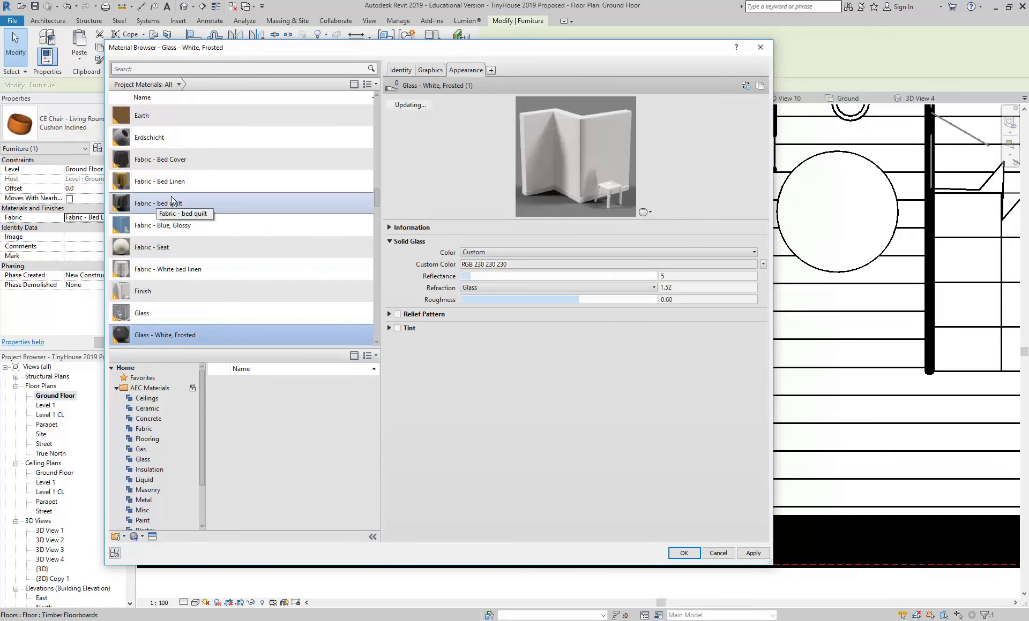
scroll(161, 204, up, 3)
scroll(172, 201, up, 1)
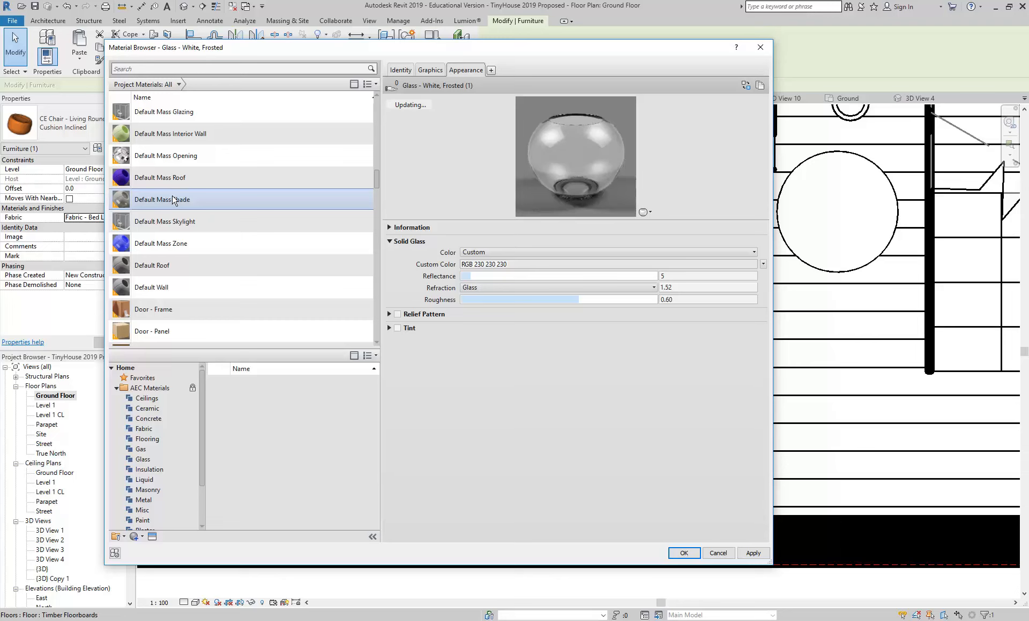
scroll(173, 200, up, 3)
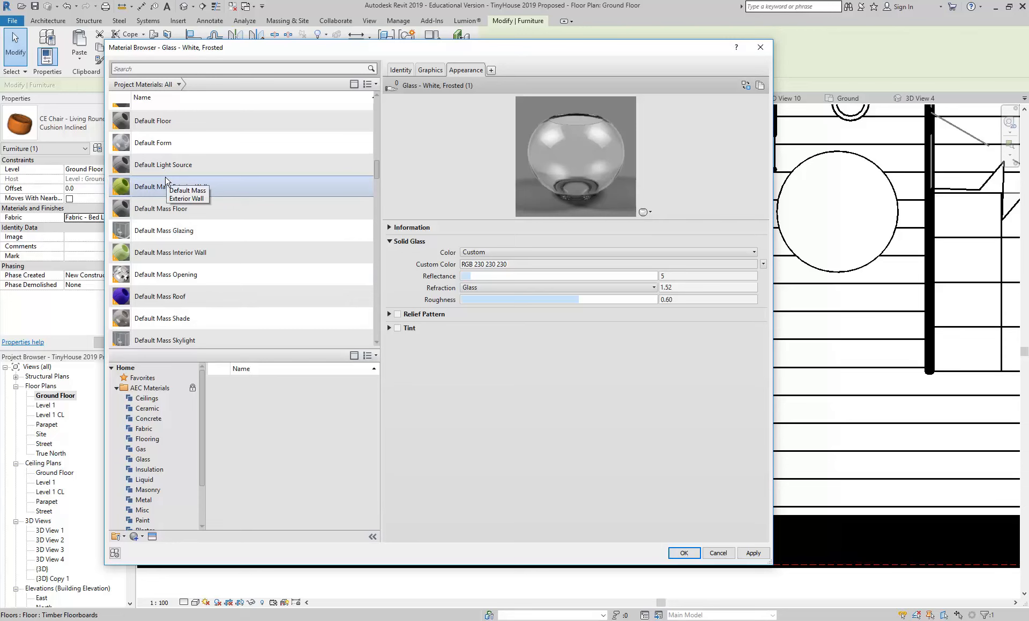
scroll(160, 212, up, 5)
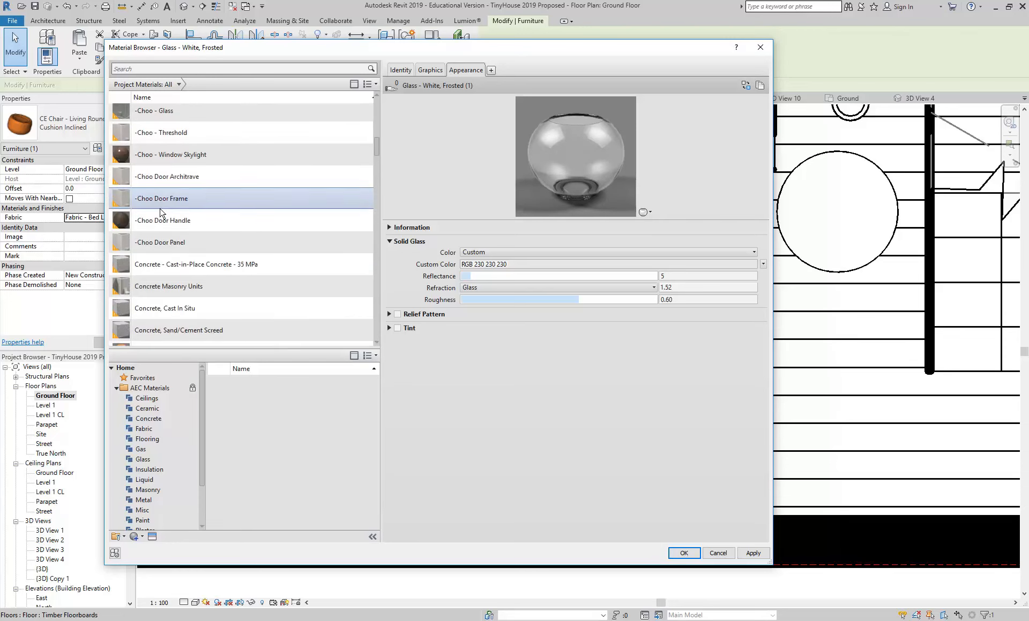
scroll(161, 257, up, 2)
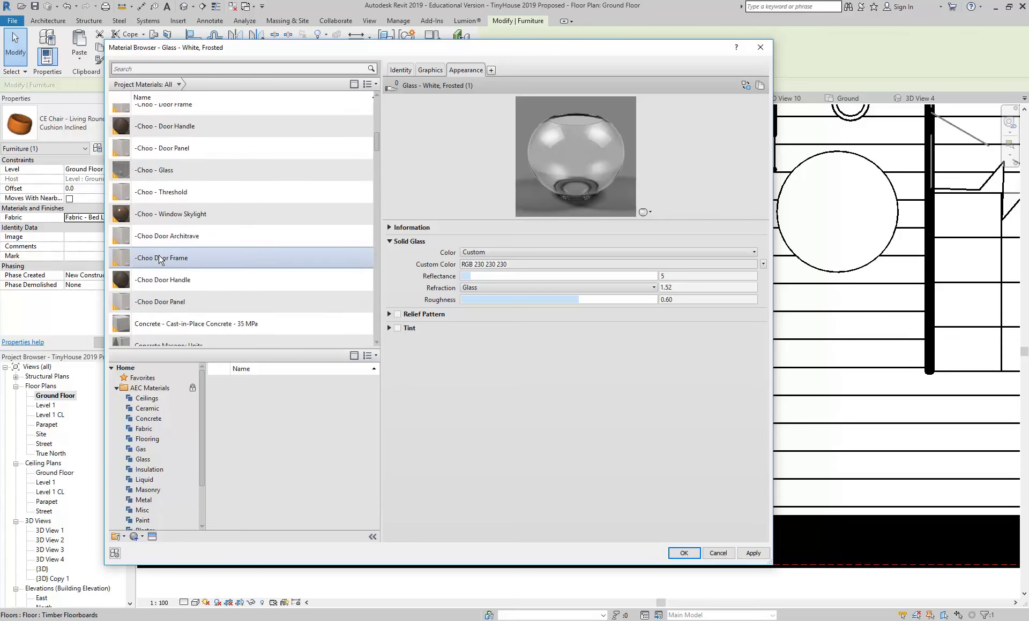
scroll(167, 214, up, 2)
scroll(168, 209, up, 4)
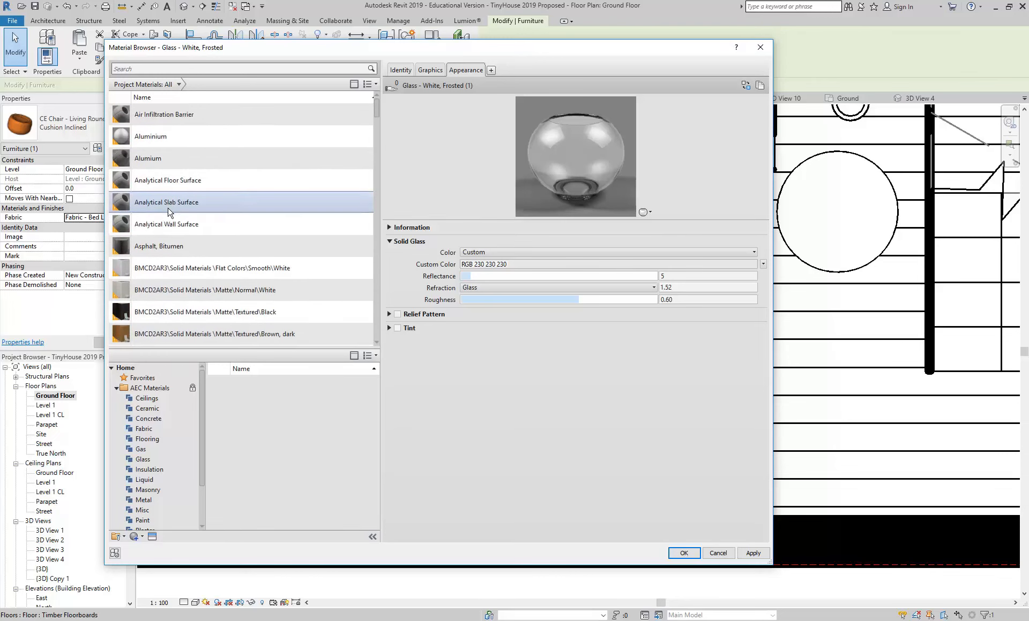
click(191, 272)
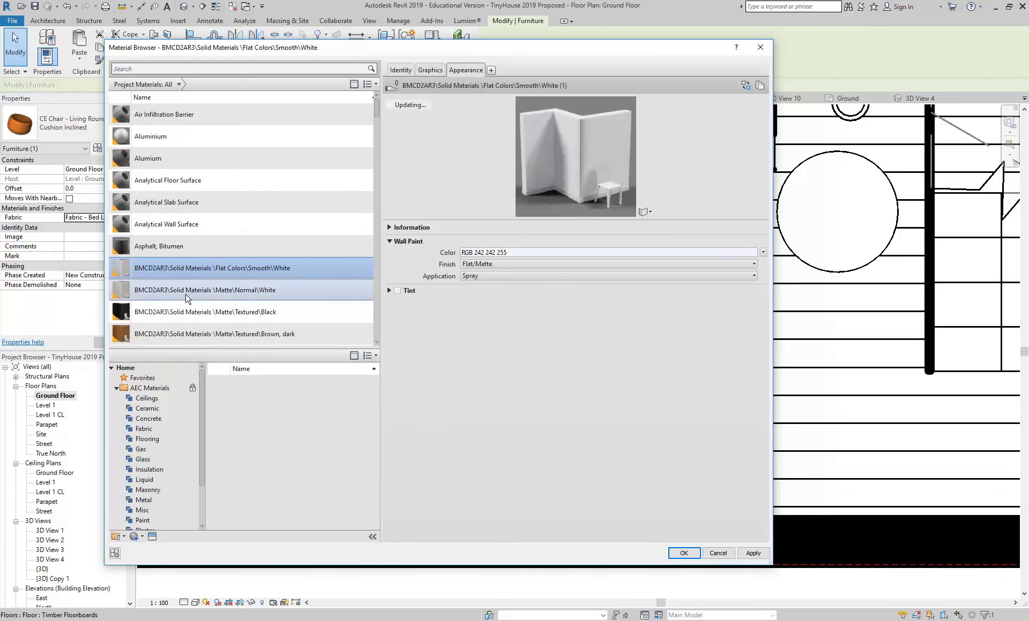
click(187, 292)
click(183, 313)
click(161, 203)
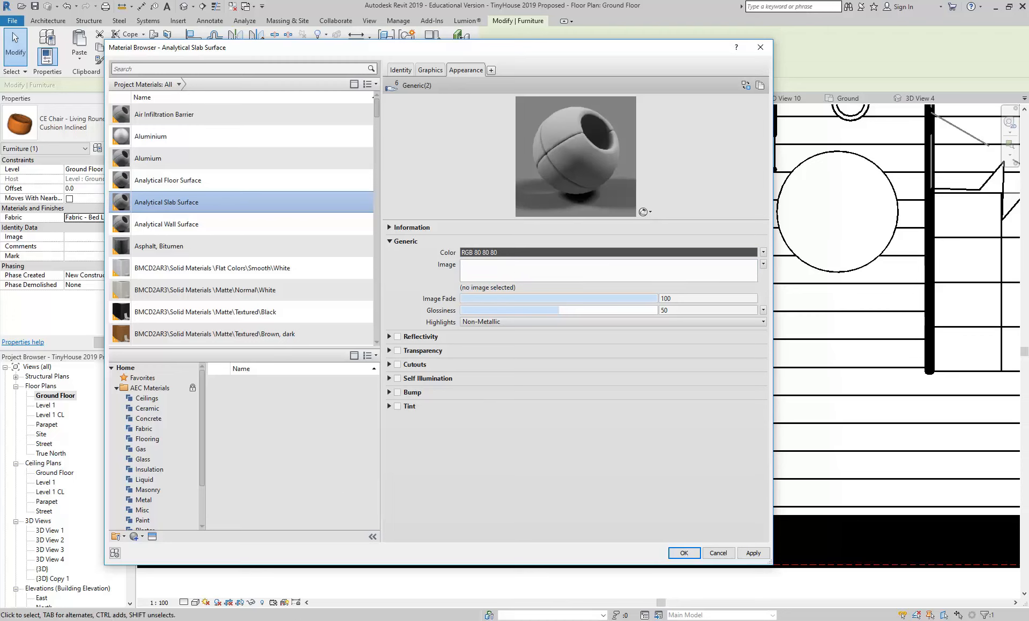
Step: Switch to the browser and view the ColourCaddy home page's slideshow of wireframes and renderings, then return to Revit
key(alt+Tab)
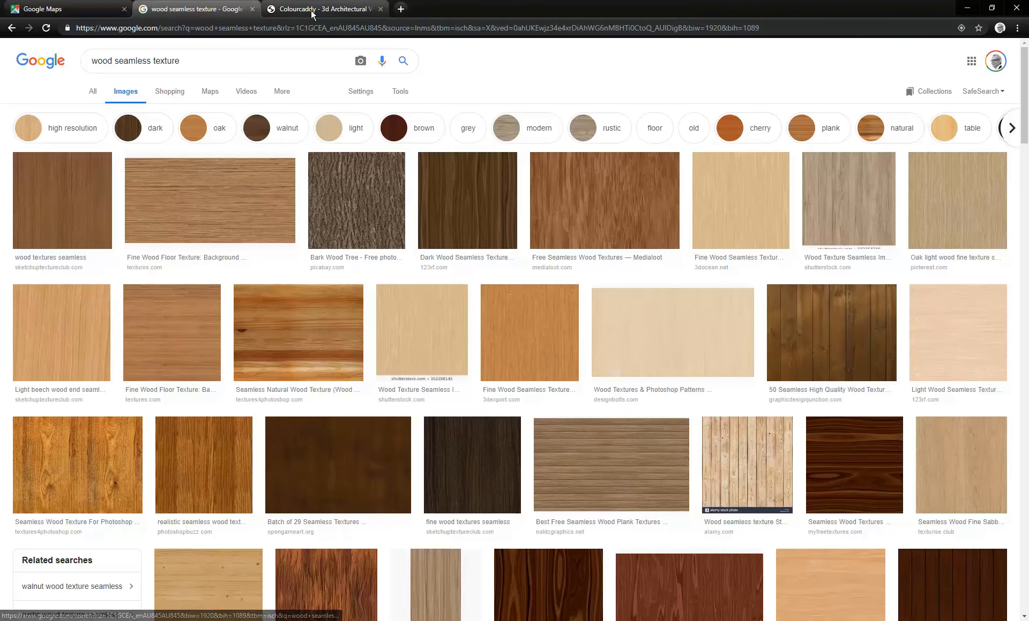
click(317, 9)
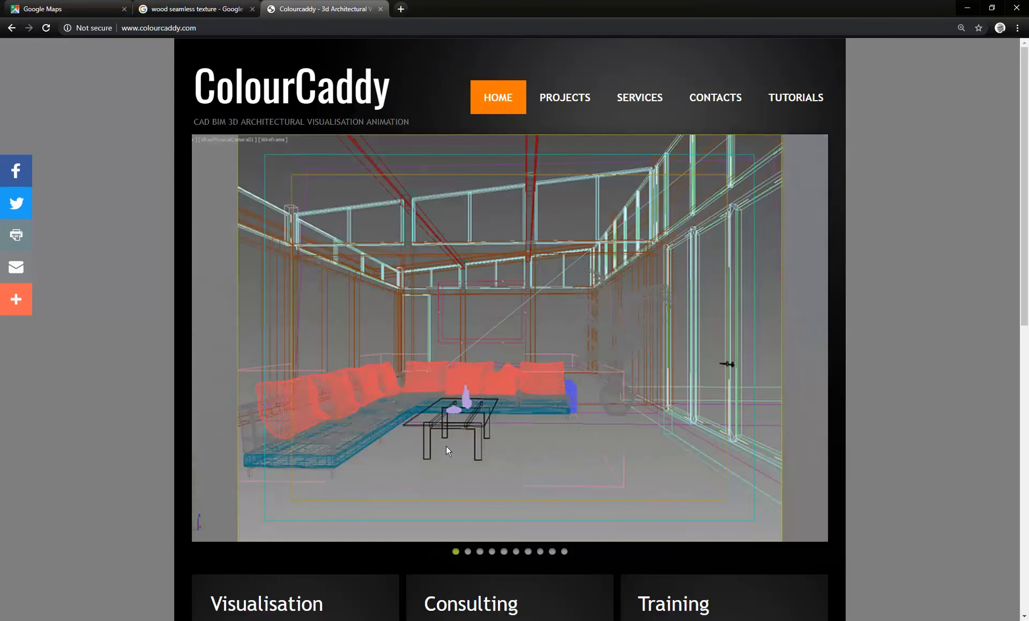
click(467, 553)
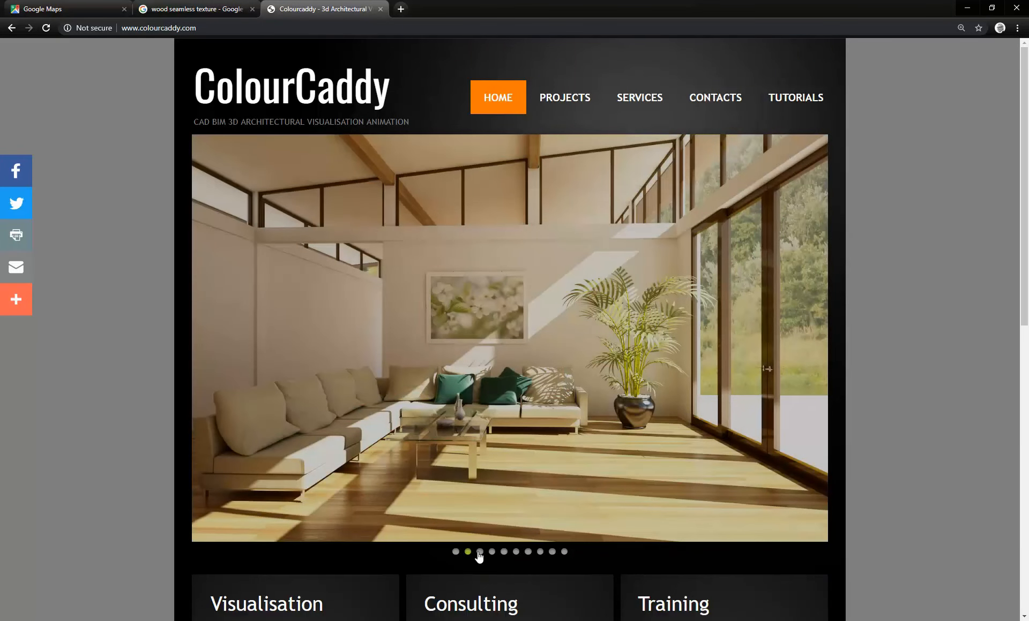
click(479, 552)
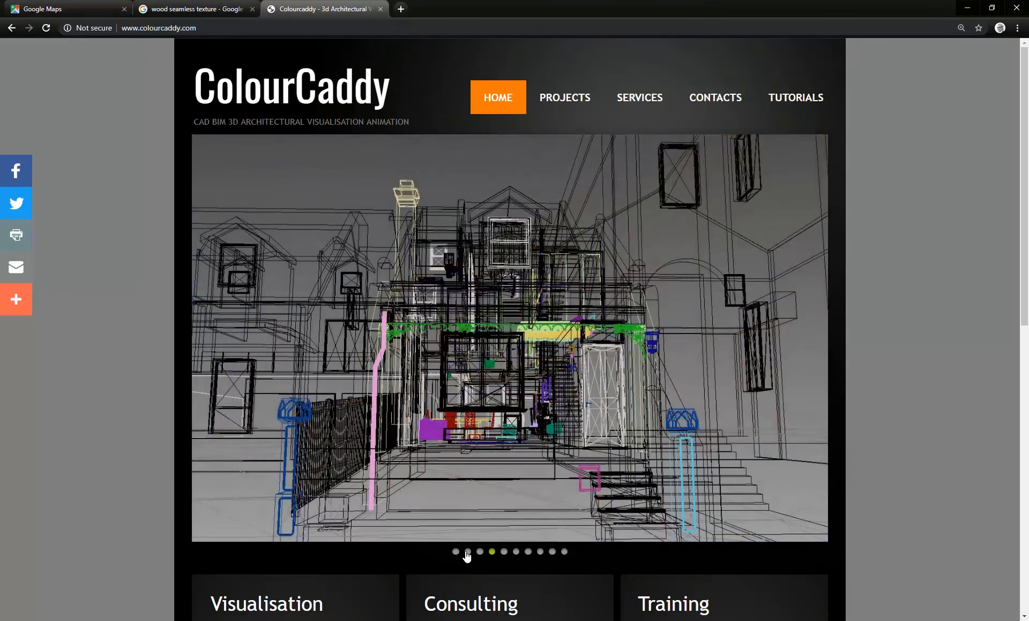
click(480, 552)
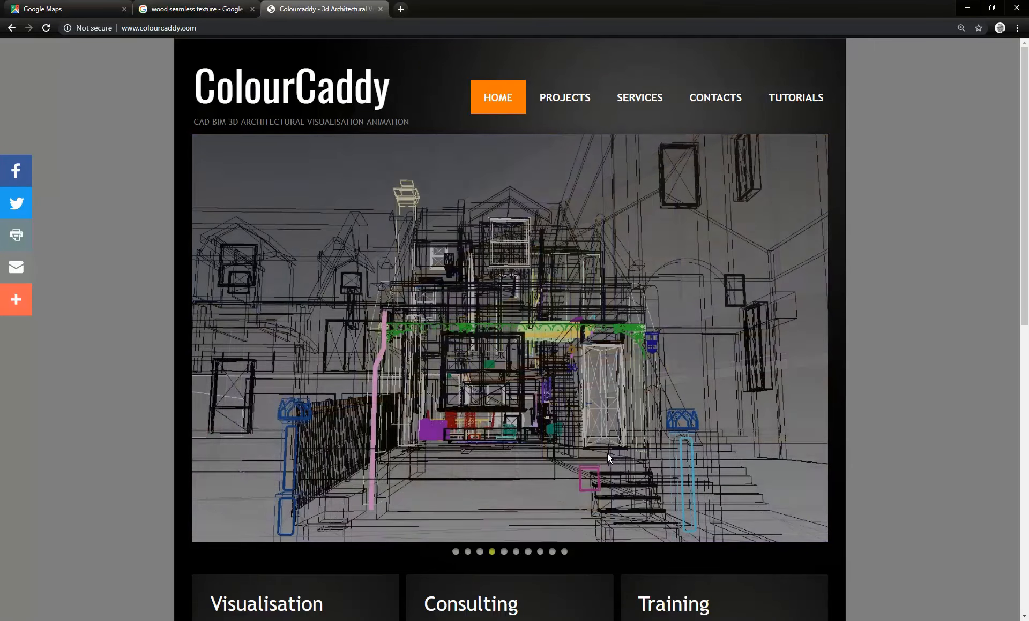
click(504, 553)
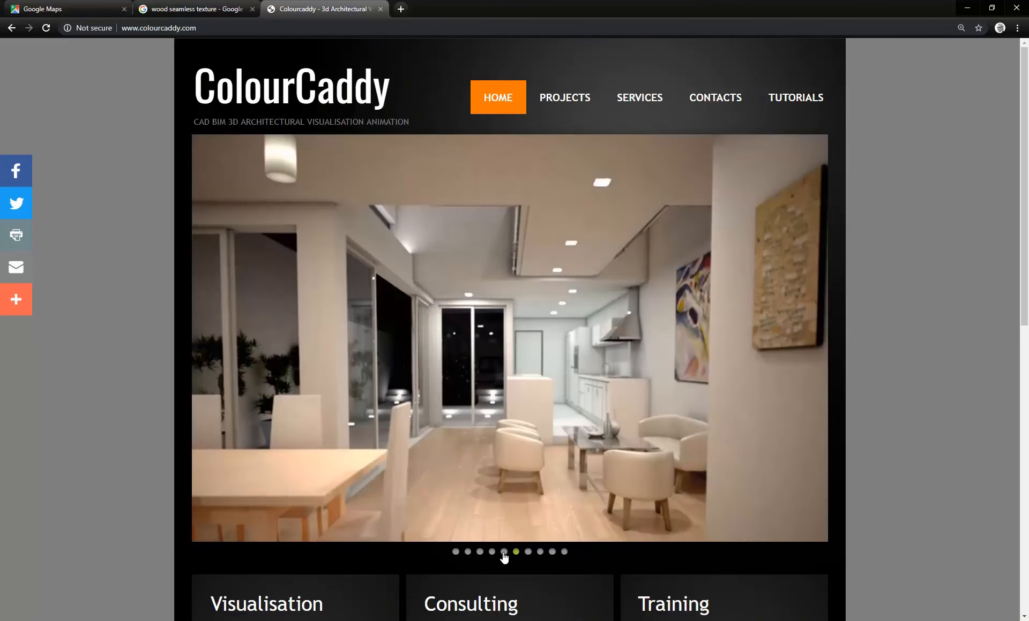
click(503, 553)
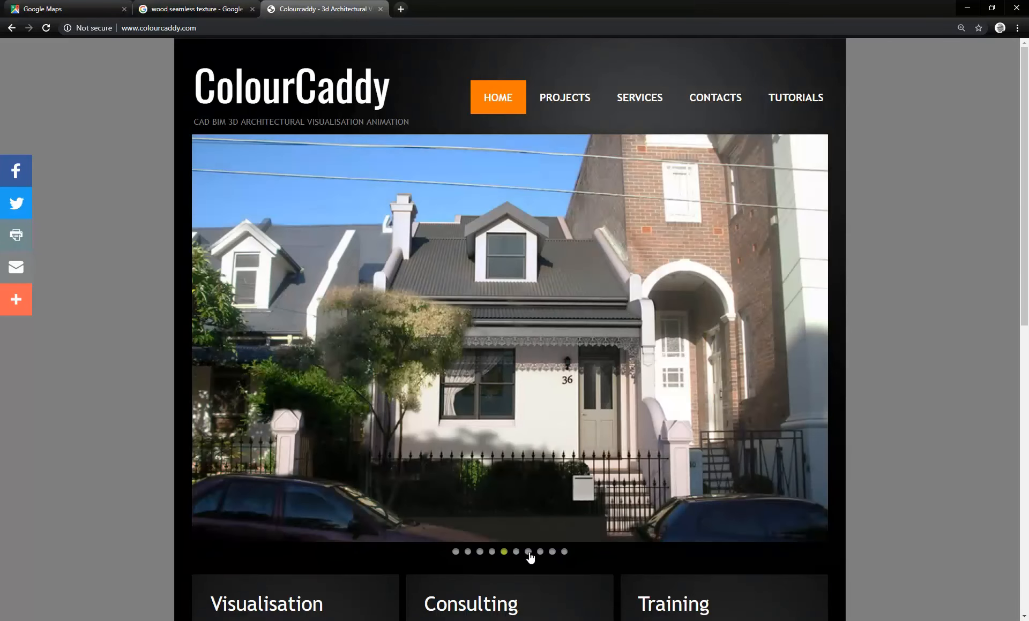
click(528, 552)
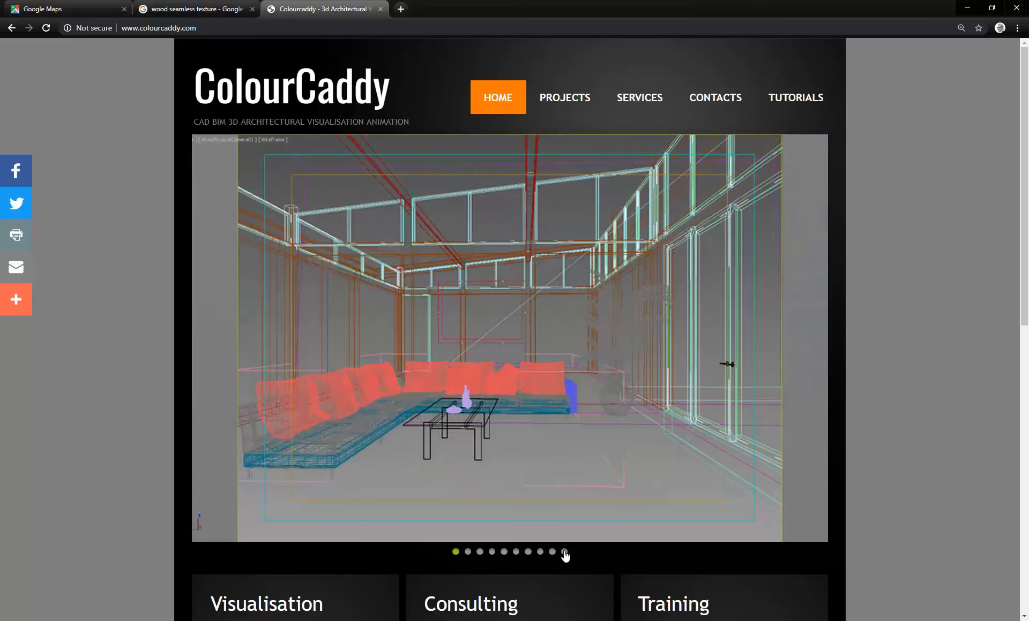
click(564, 552)
scroll(663, 322, down, 3)
scroll(663, 322, up, 3)
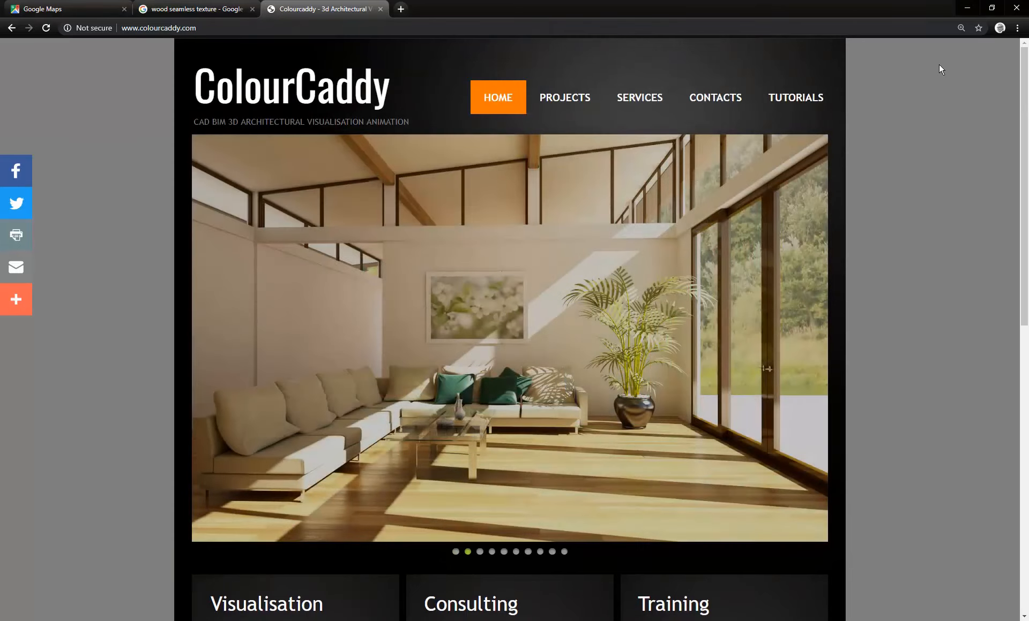
click(967, 8)
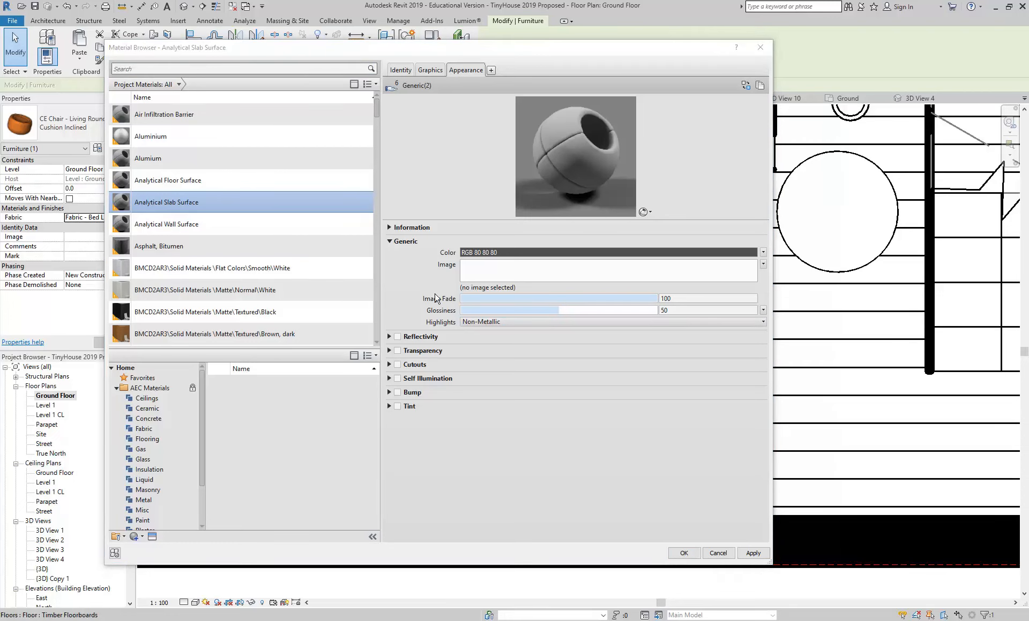
Step: Assign the Fabric - Seat project material to the round chair's Fabric parameter
click(429, 70)
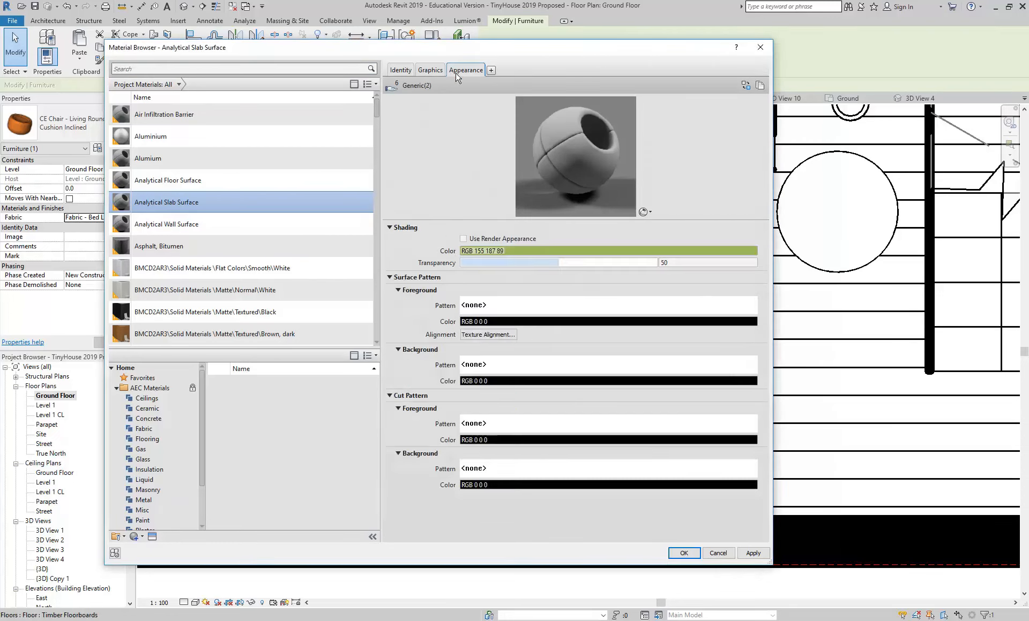
click(454, 70)
scroll(217, 204, down, 5)
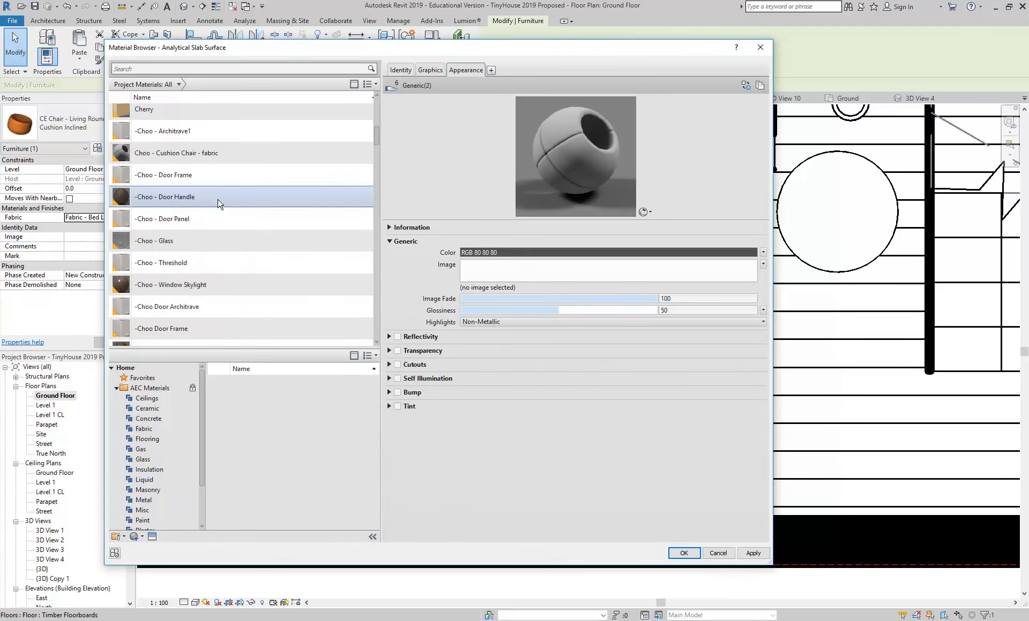
scroll(208, 211, down, 5)
scroll(203, 214, down, 5)
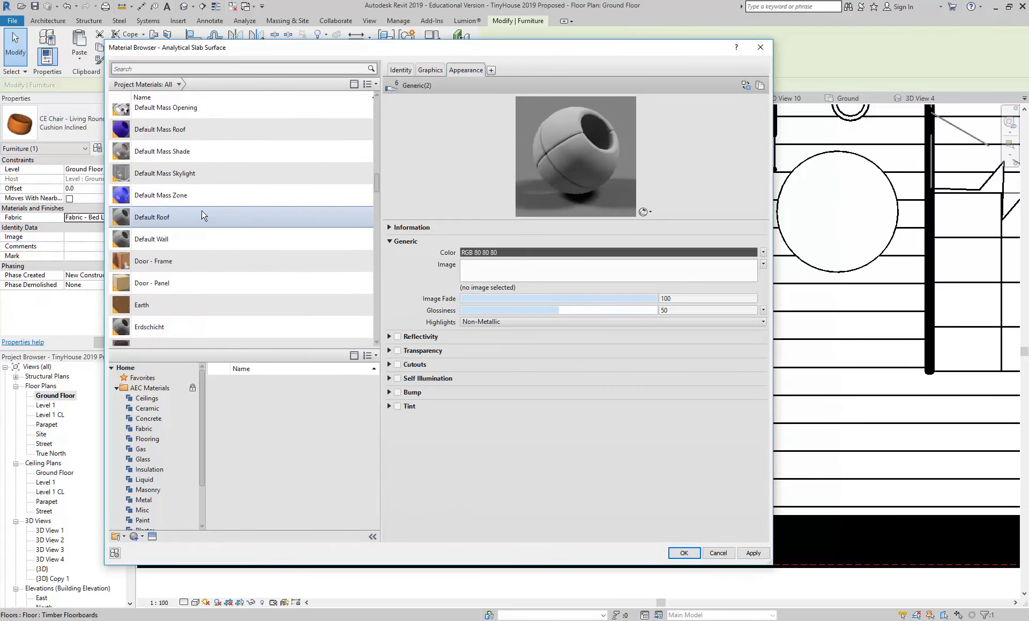
scroll(161, 281, down, 3)
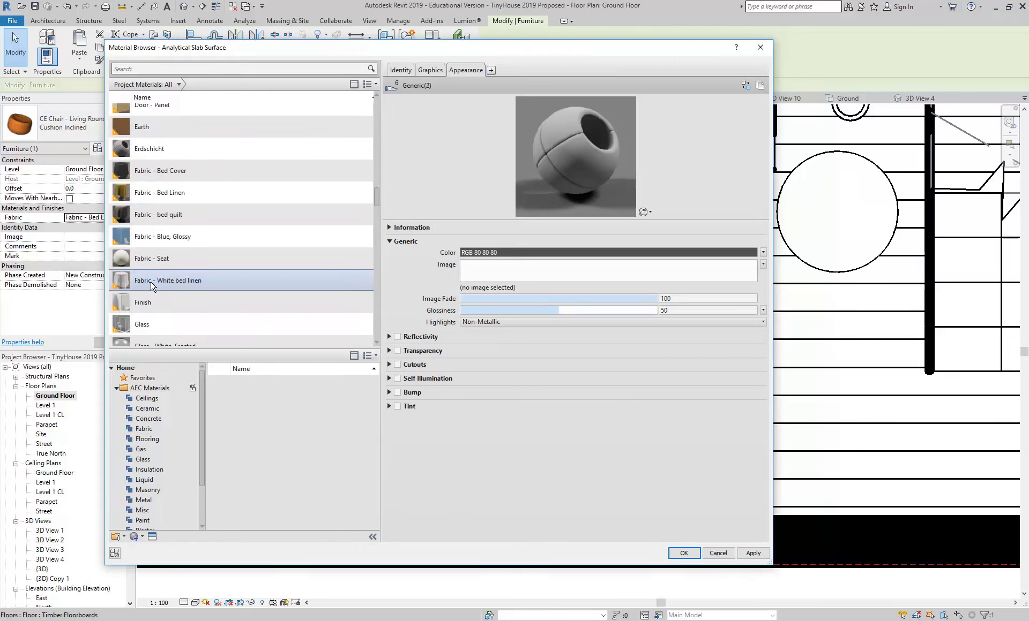
scroll(160, 249, up, 3)
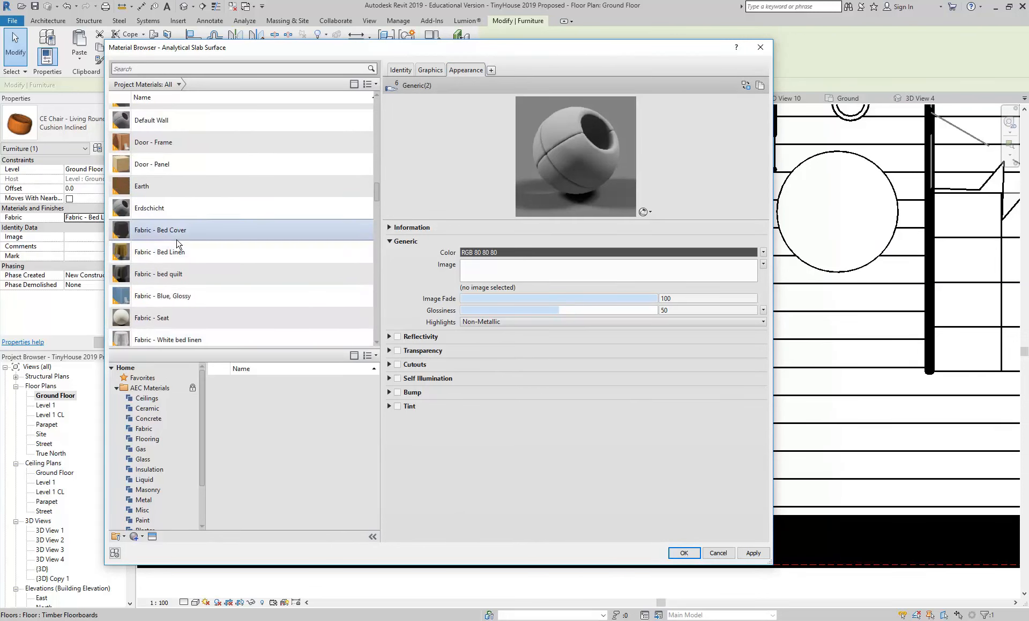
scroll(157, 260, up, 3)
scroll(156, 259, down, 5)
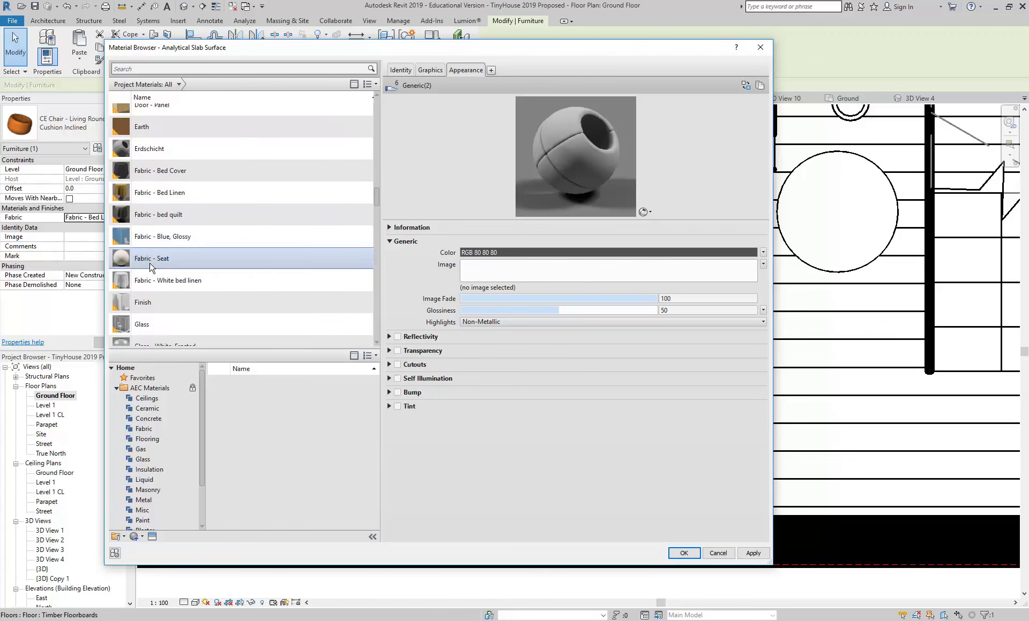
click(151, 268)
scroll(152, 268, down, 1)
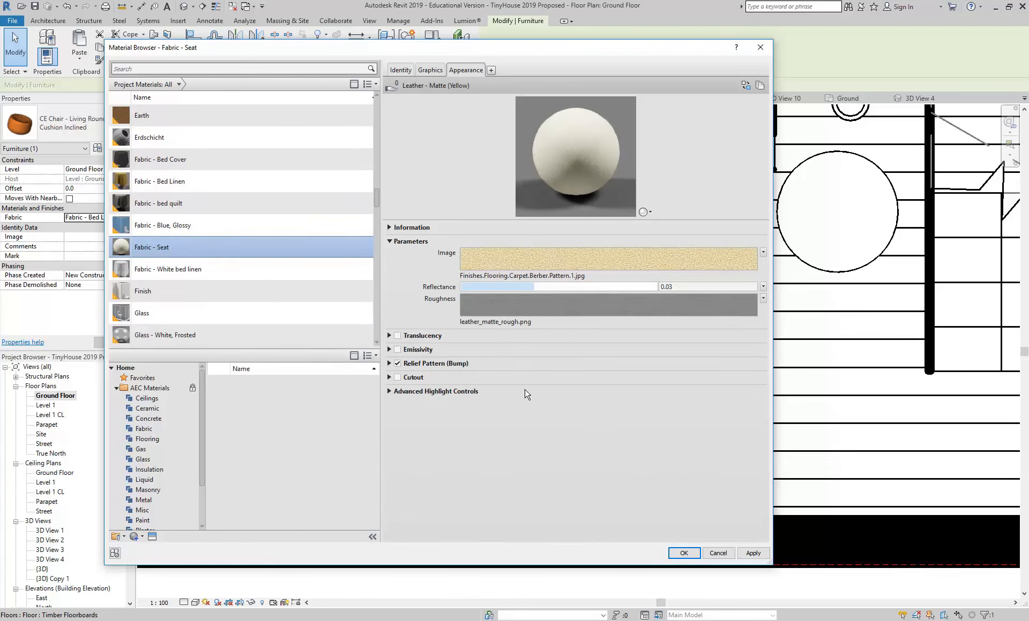
click(685, 555)
Step: Set the Ground Floor plan's visual style to Realistic and inspect the round chair's fabric up close
scroll(373, 312, down, 2)
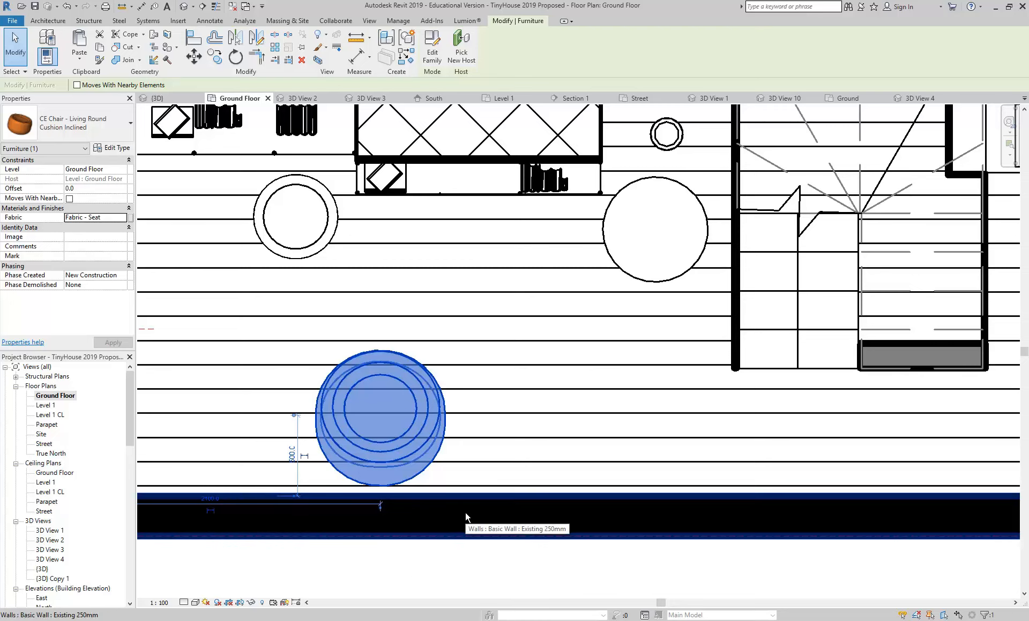
scroll(411, 404, down, 1)
middle_drag(413, 405, 460, 445)
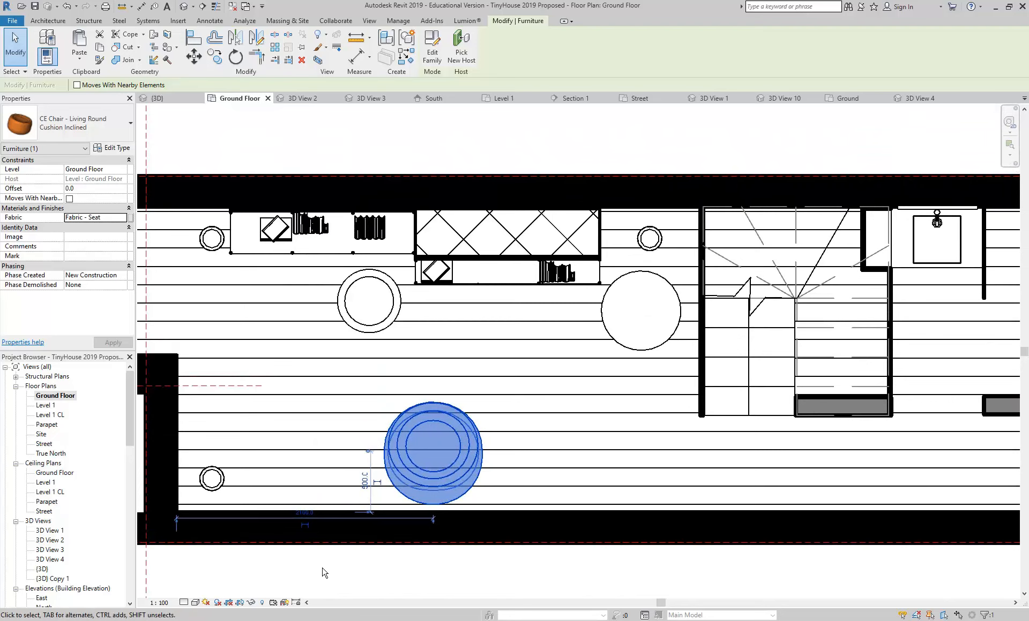
click(195, 603)
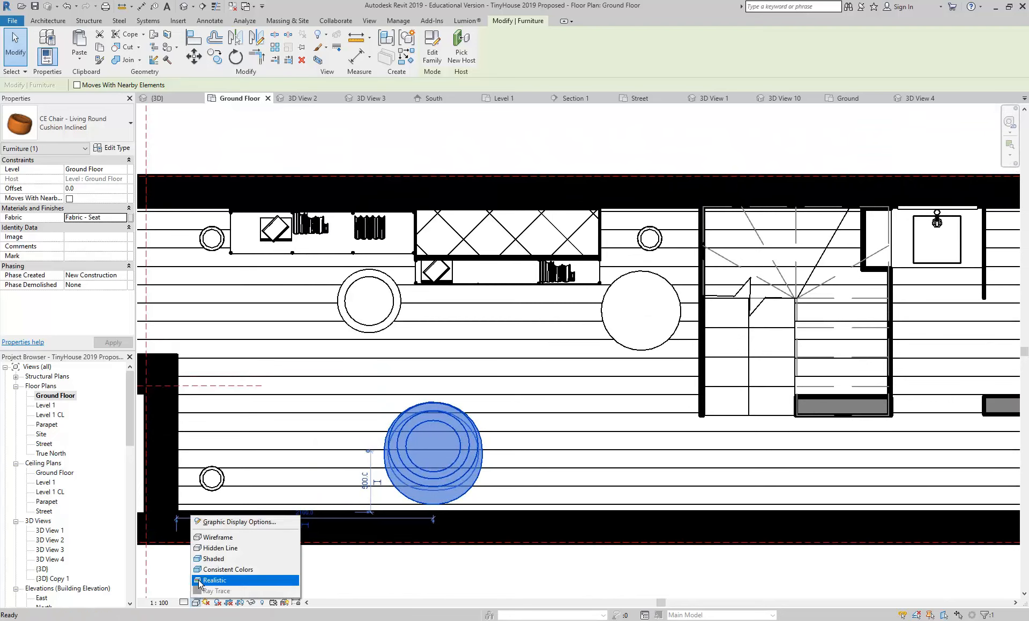
click(225, 584)
scroll(391, 568, up, 3)
click(391, 569)
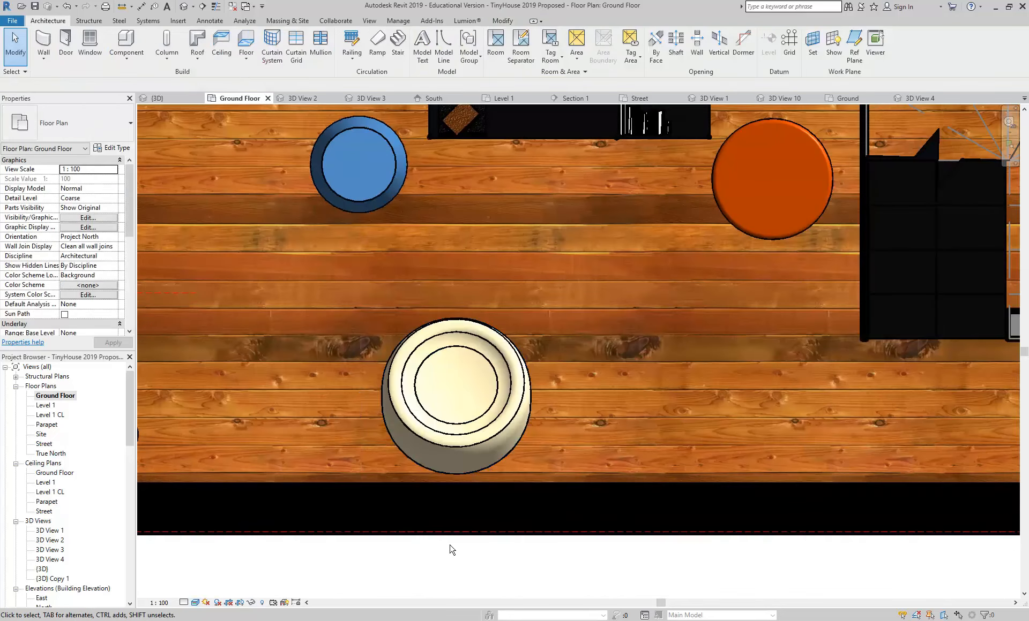
scroll(347, 333, up, 4)
middle_drag(347, 331, 320, 275)
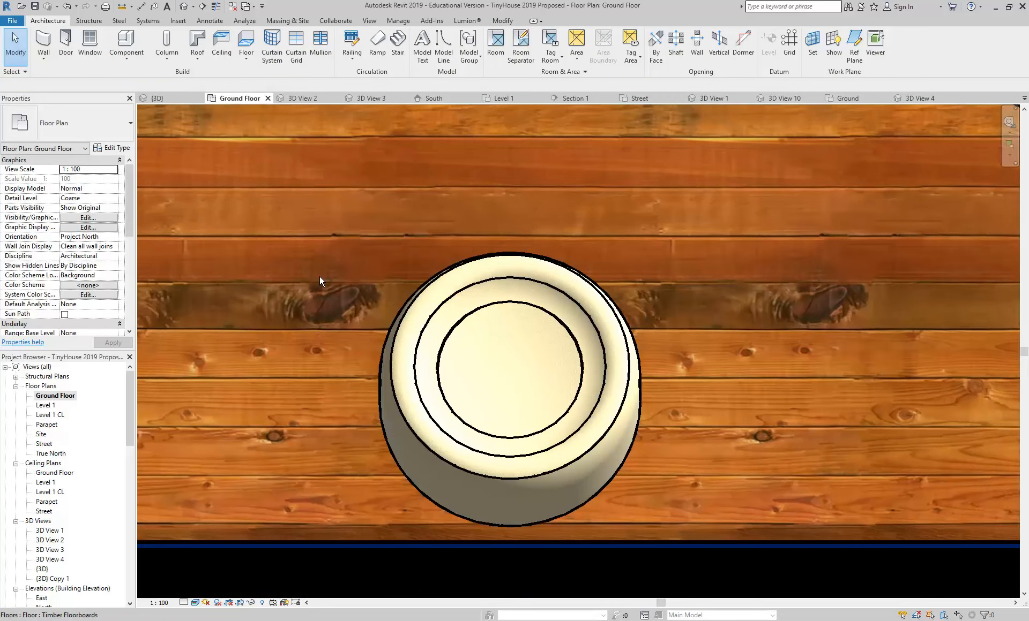
scroll(319, 276, down, 5)
middle_drag(319, 275, 445, 401)
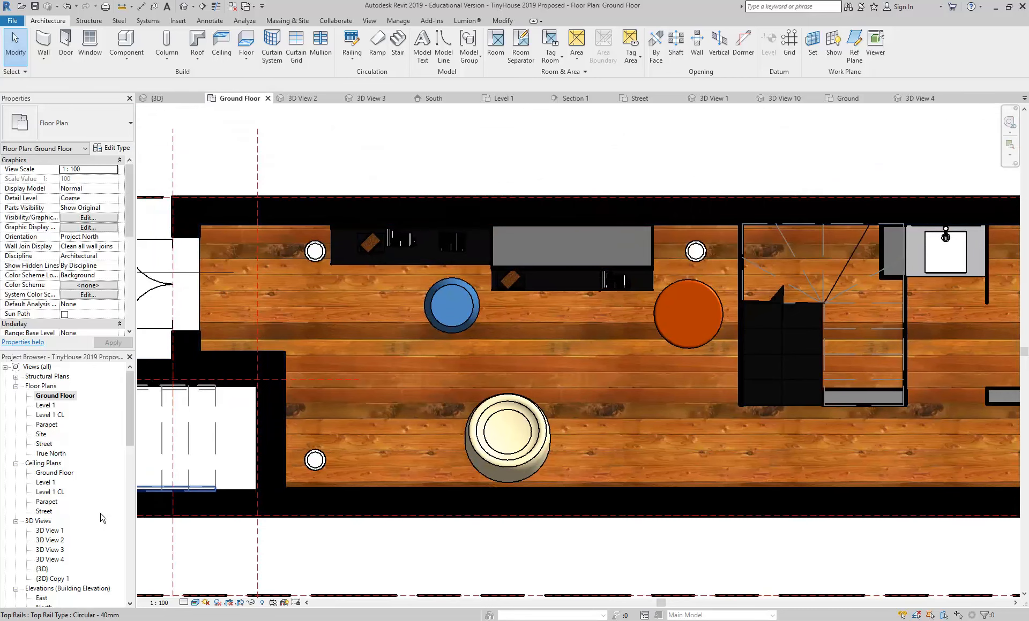
Step: Open 3D View 4 and extend its crop region downward to include the whole round table and part of the round chair
double_click(49, 559)
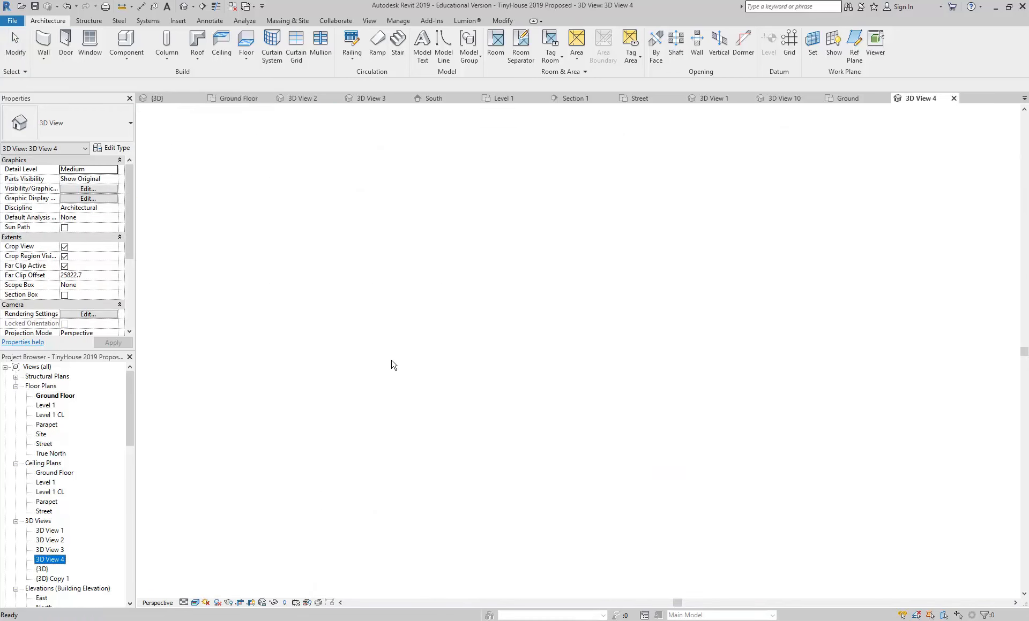
middle_drag(629, 501, 571, 377)
click(437, 426)
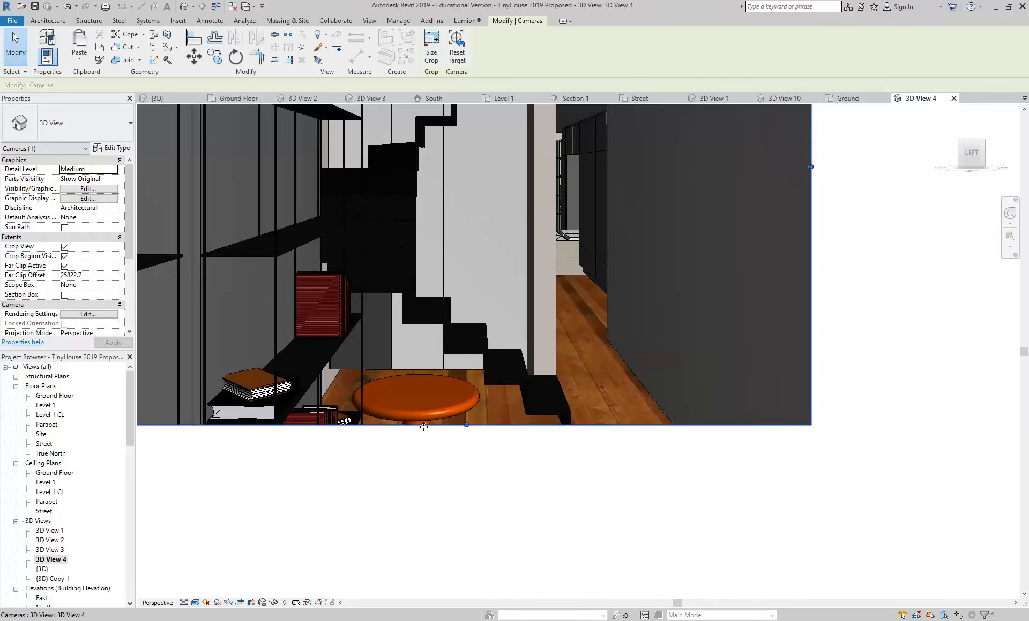
drag(466, 425, 466, 535)
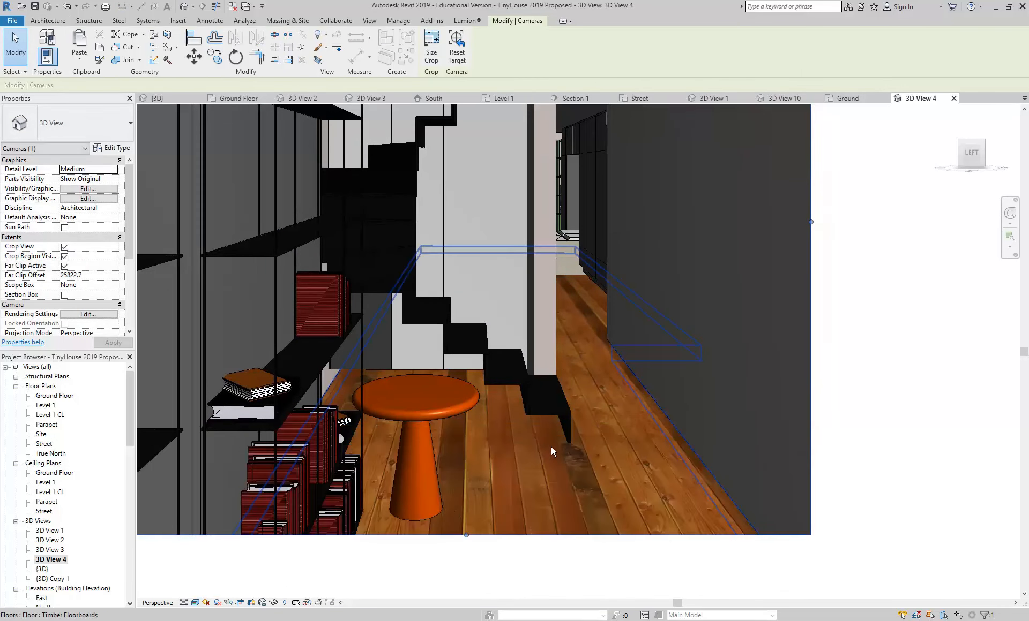
scroll(551, 458, down, 3)
drag(728, 324, 788, 342)
drag(540, 457, 531, 533)
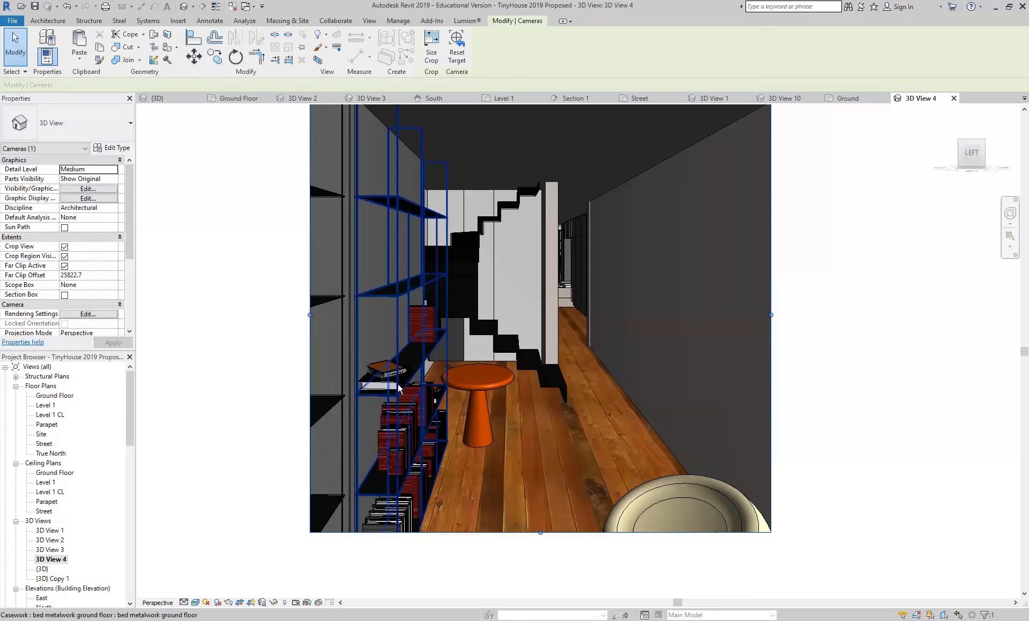
middle_drag(626, 445, 668, 436)
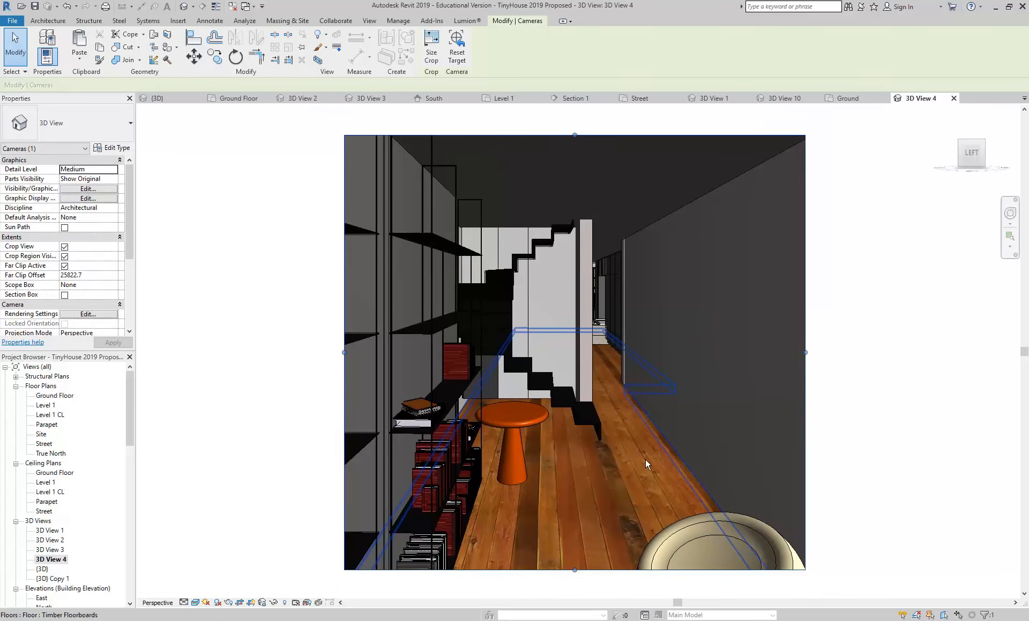
scroll(613, 416, up, 1)
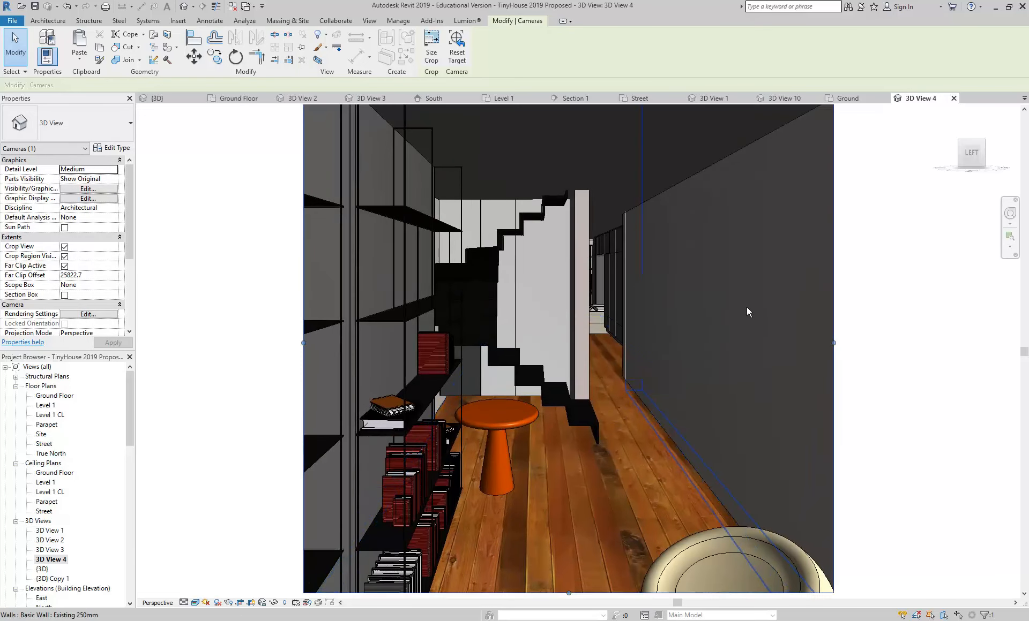
click(207, 275)
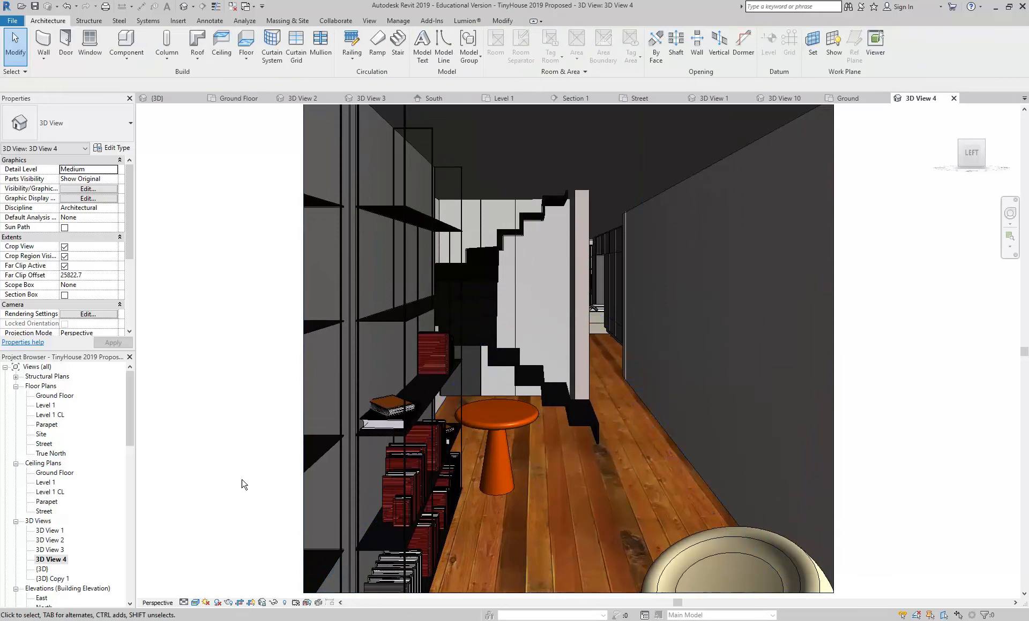
Step: Render 3D View 4 at Draft quality with the Interior: Sun only lighting scheme
click(229, 604)
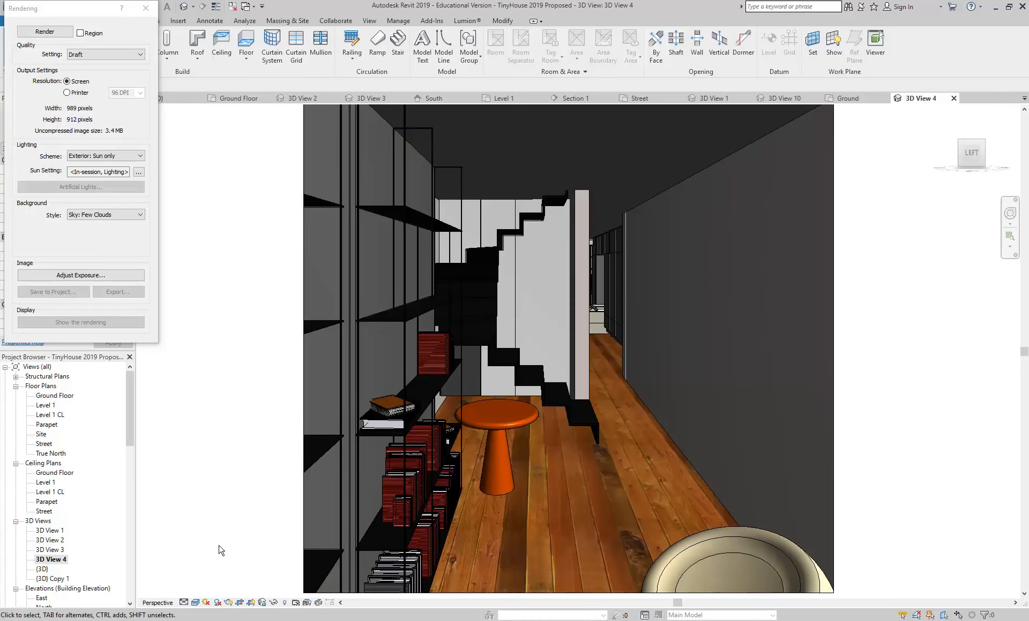
click(113, 156)
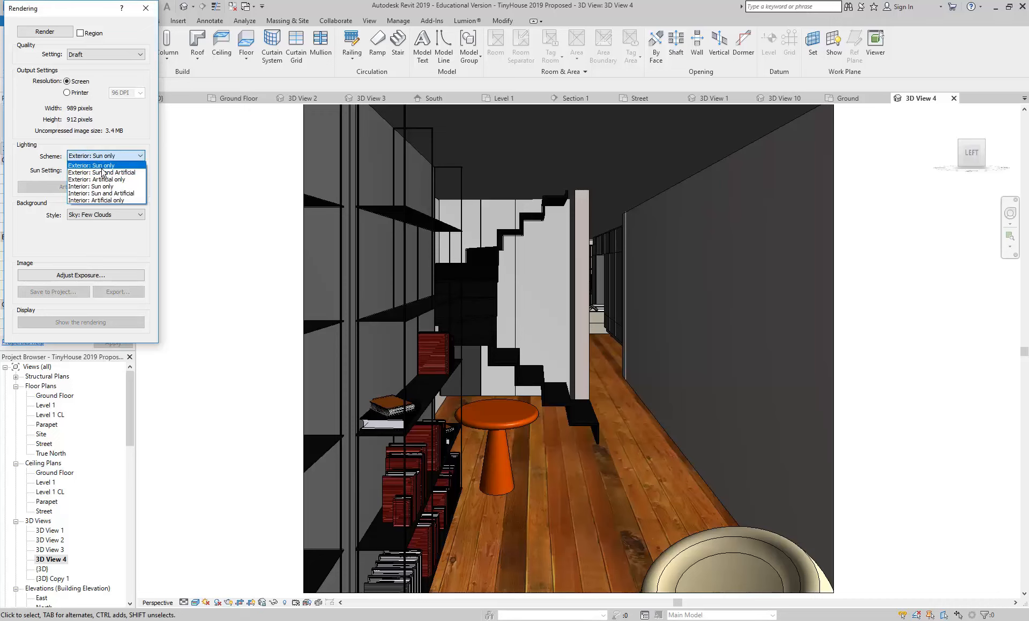
click(100, 190)
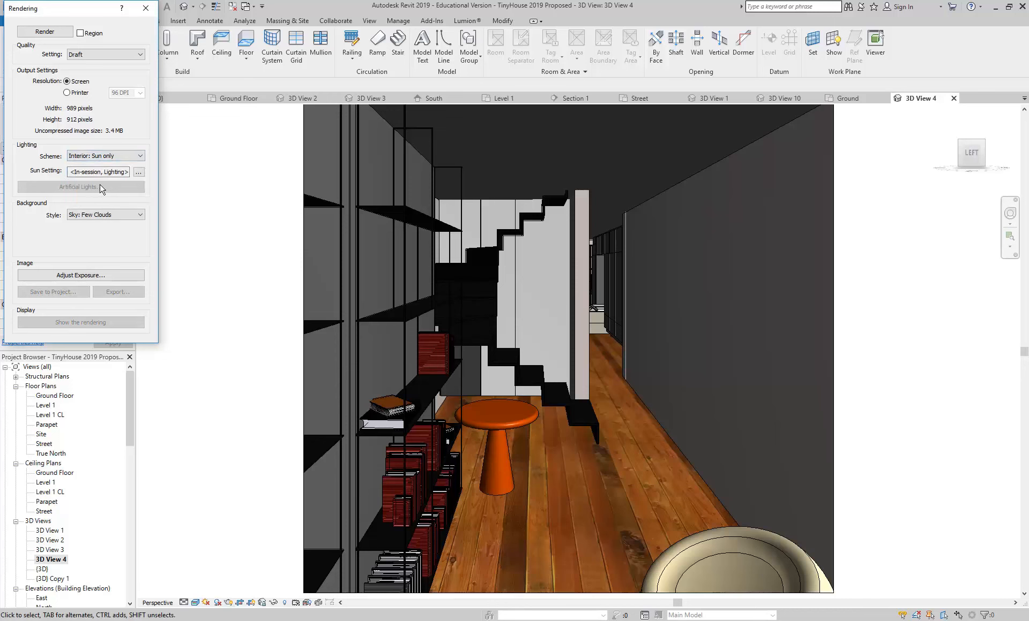
click(43, 32)
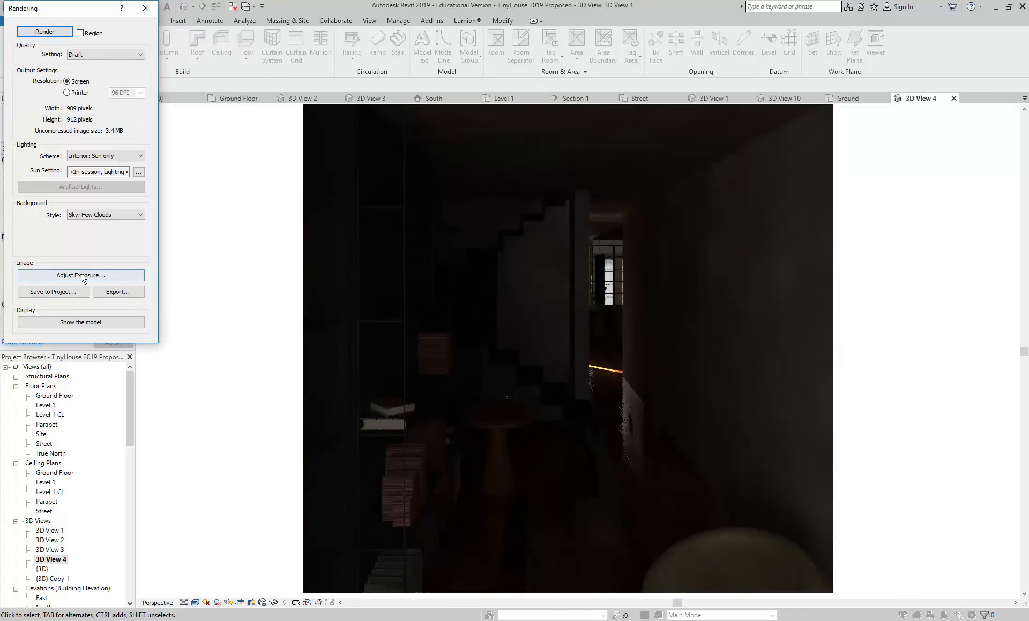
Step: Brighten the rendering by lowering its exposure value to 4.25, then close the rendering settings
click(82, 276)
drag(145, 98, 131, 98)
click(192, 250)
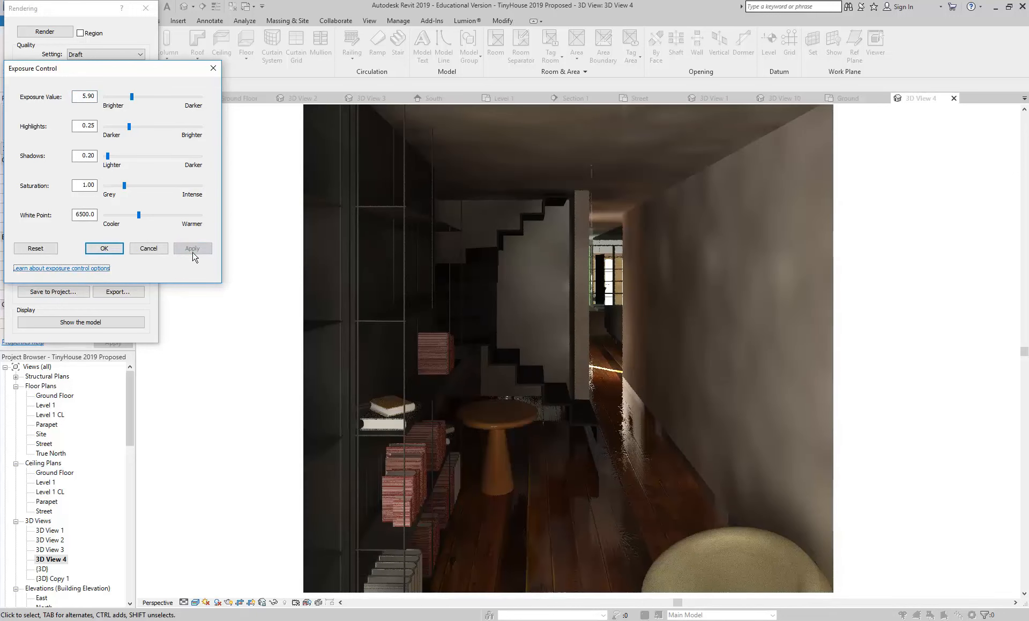
drag(131, 97, 124, 97)
click(190, 249)
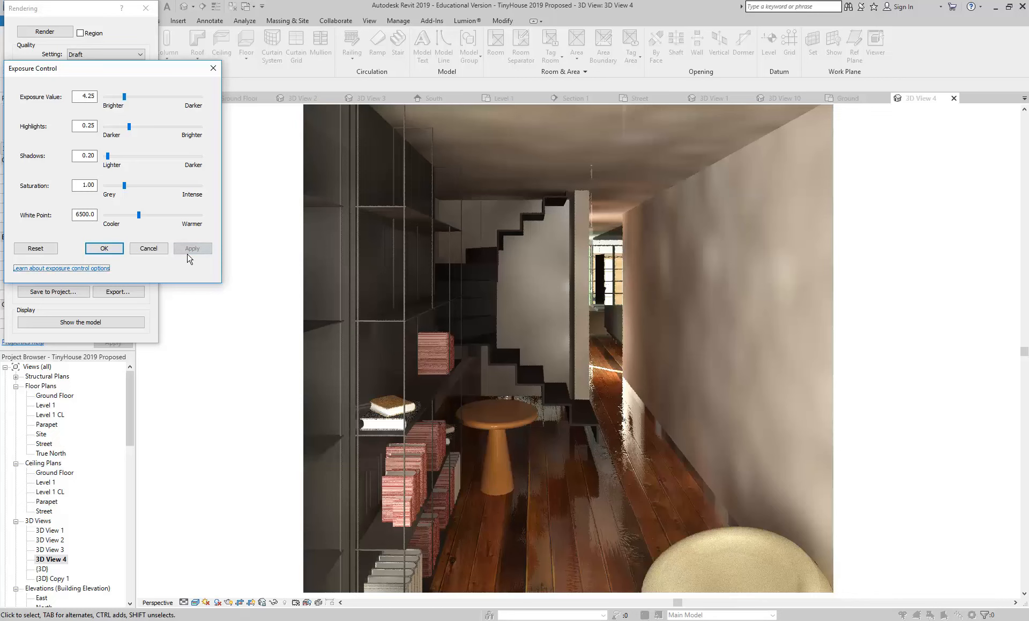
click(104, 248)
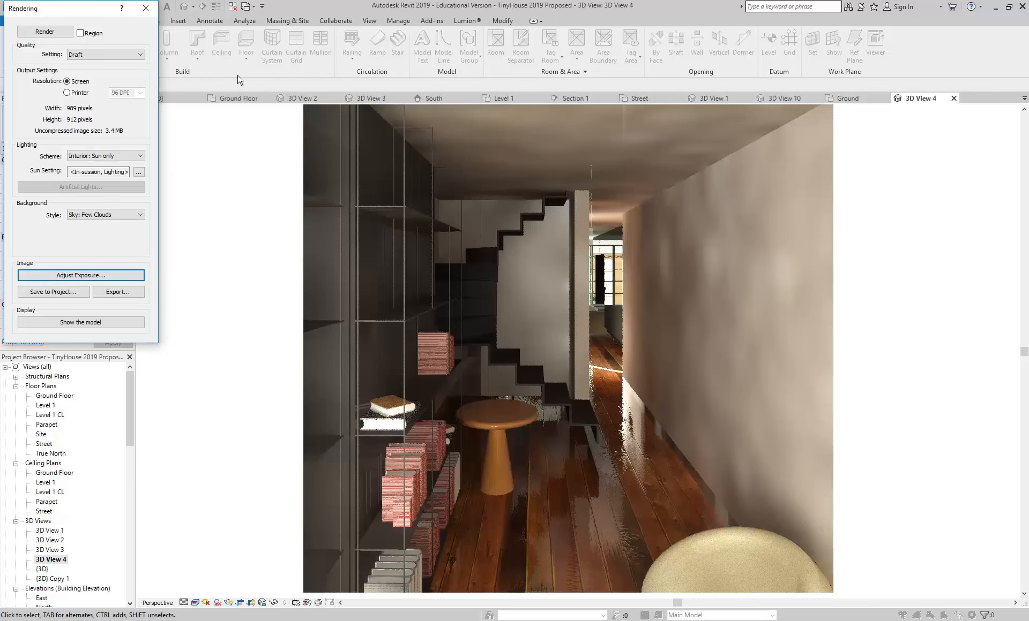
click(146, 8)
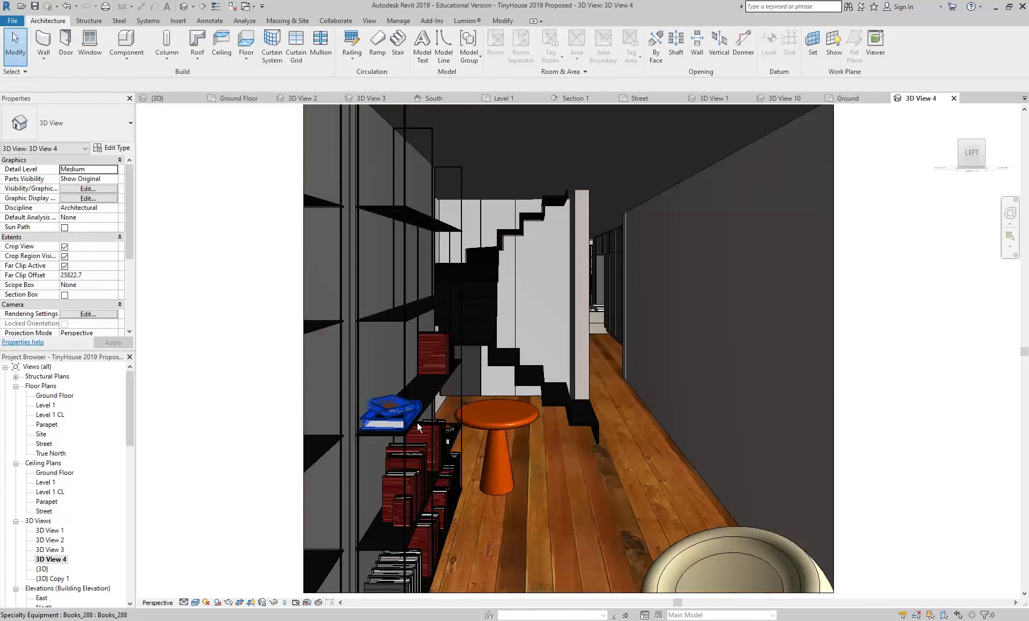
Step: Inspect the properties of the round table, timber floor, wall, round chair and bookshelf, including the table's type materials, without changing them
click(501, 426)
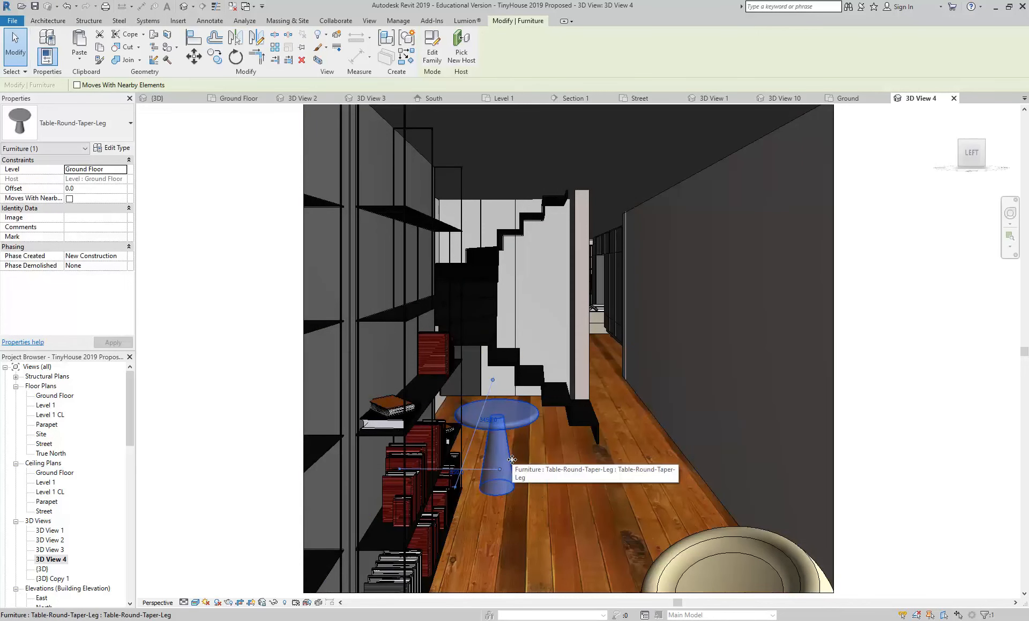
click(607, 491)
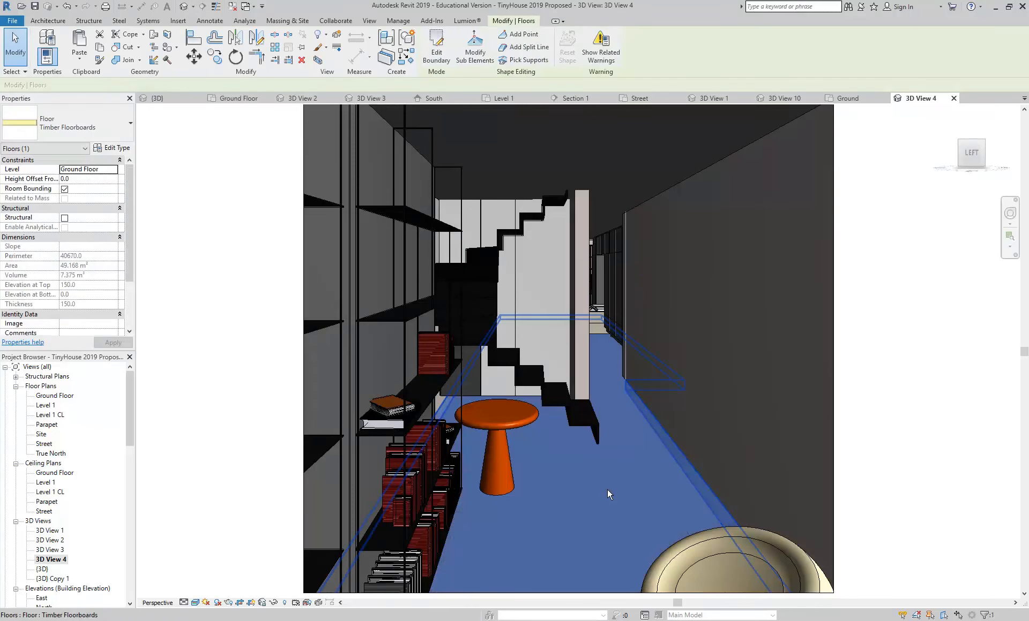
click(703, 348)
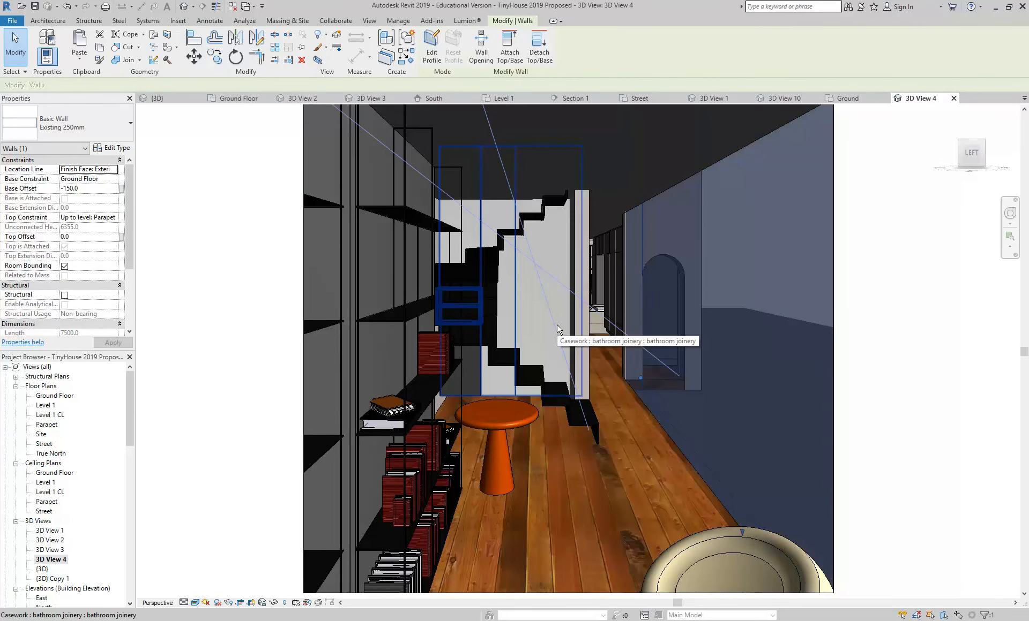
click(512, 423)
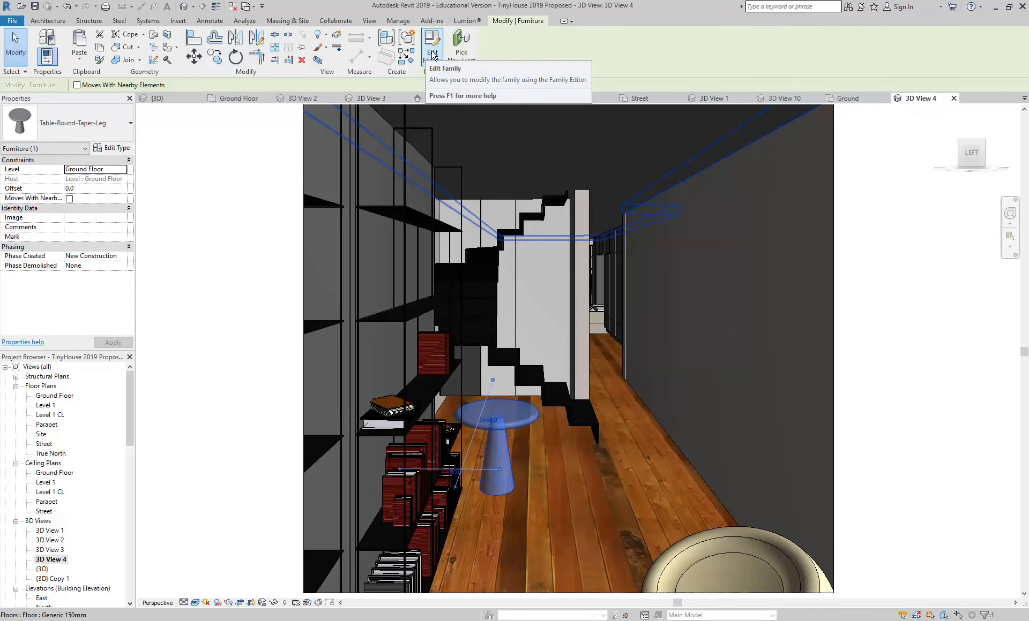
click(111, 148)
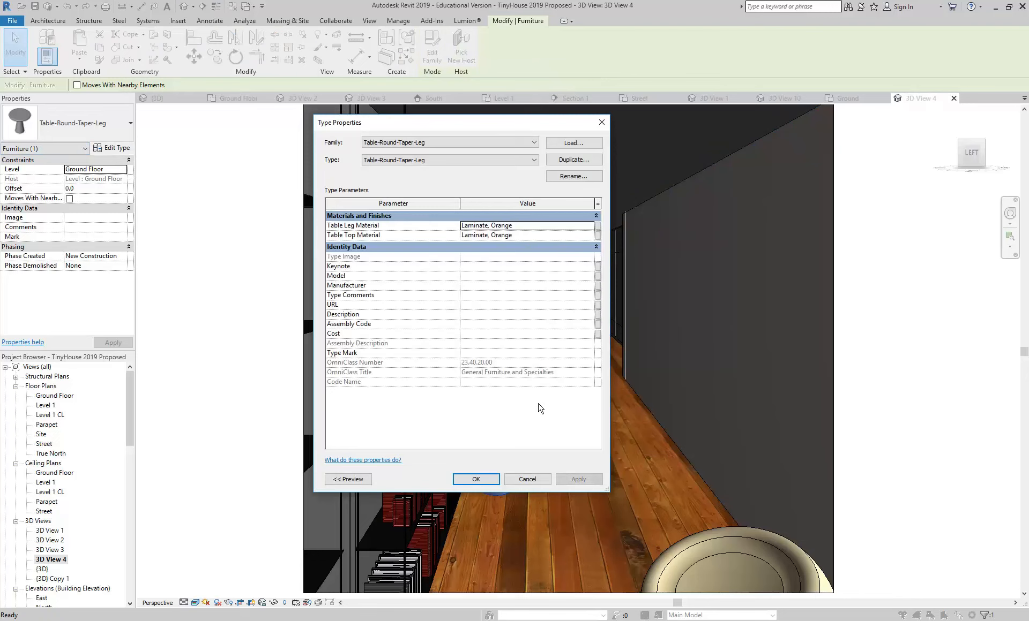
click(530, 481)
click(716, 557)
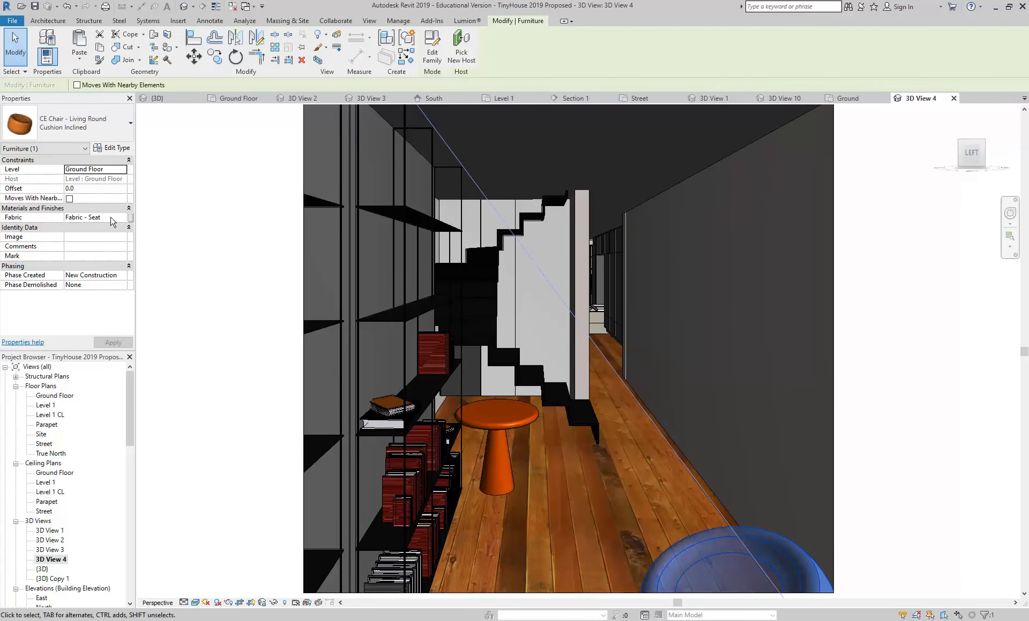
click(390, 318)
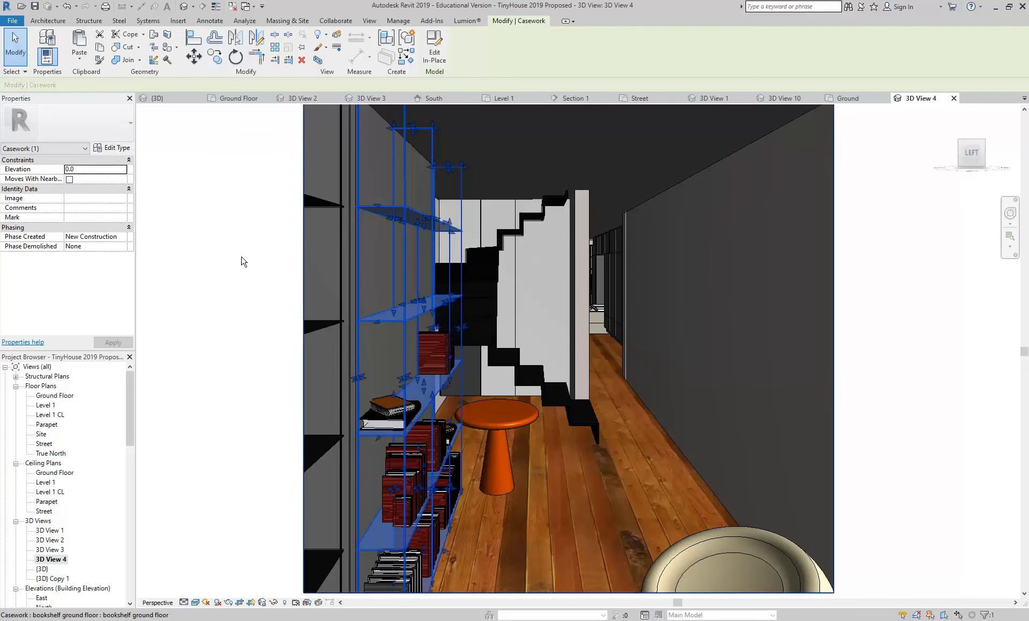
Step: Check the ground floor bookshelf's type properties for Finish and Construction Type options, leaving them unchanged
click(117, 148)
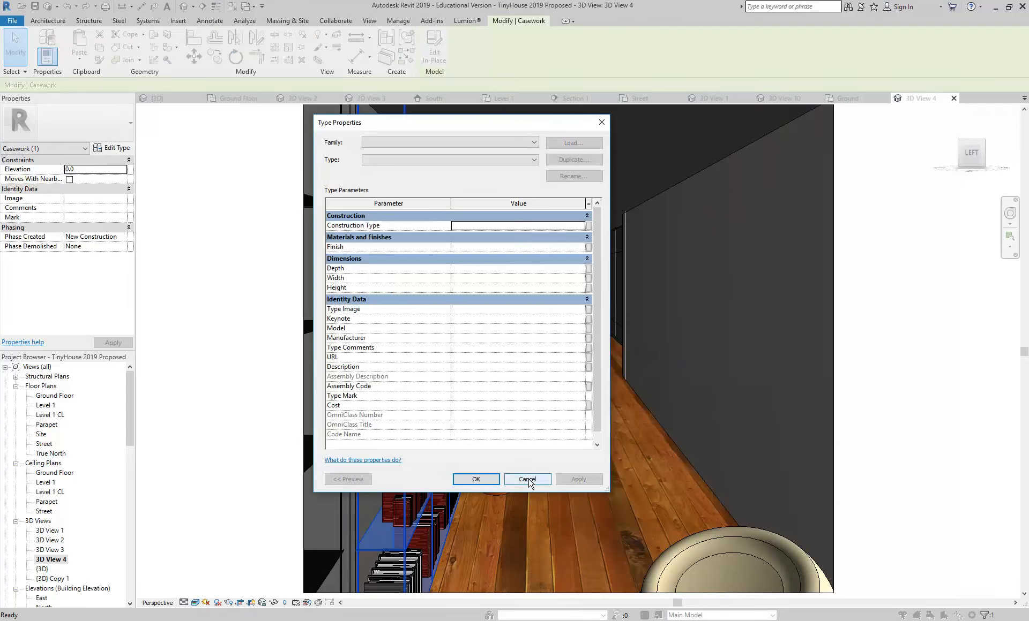
click(504, 247)
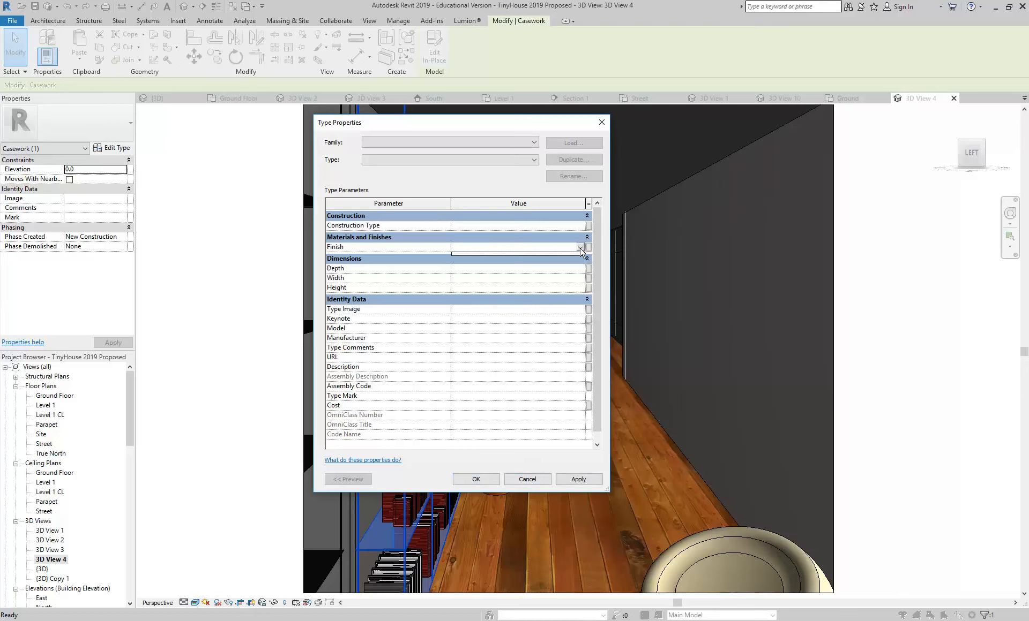
click(582, 228)
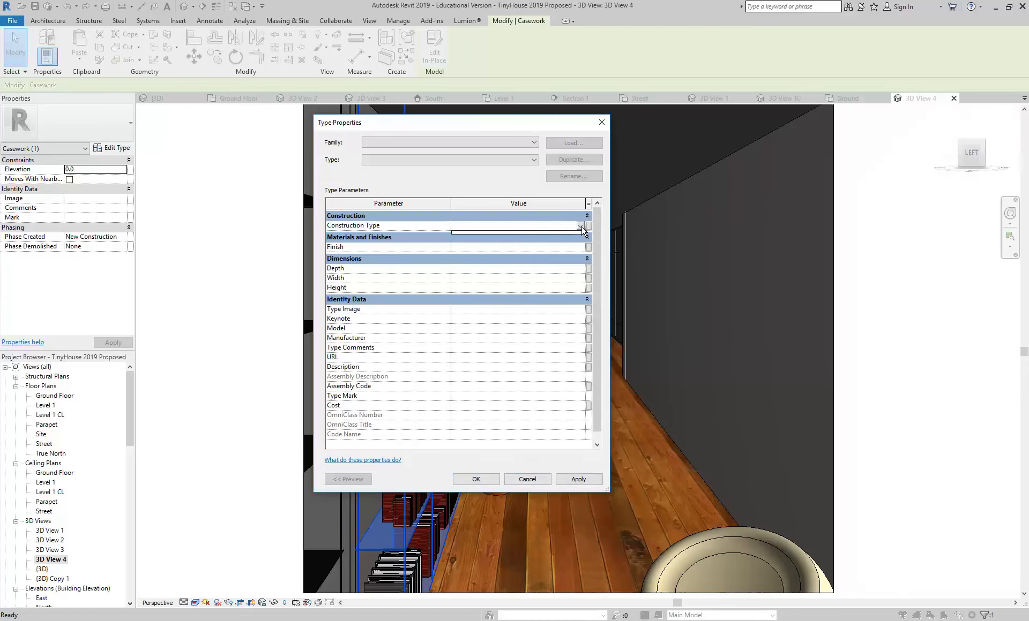
click(561, 226)
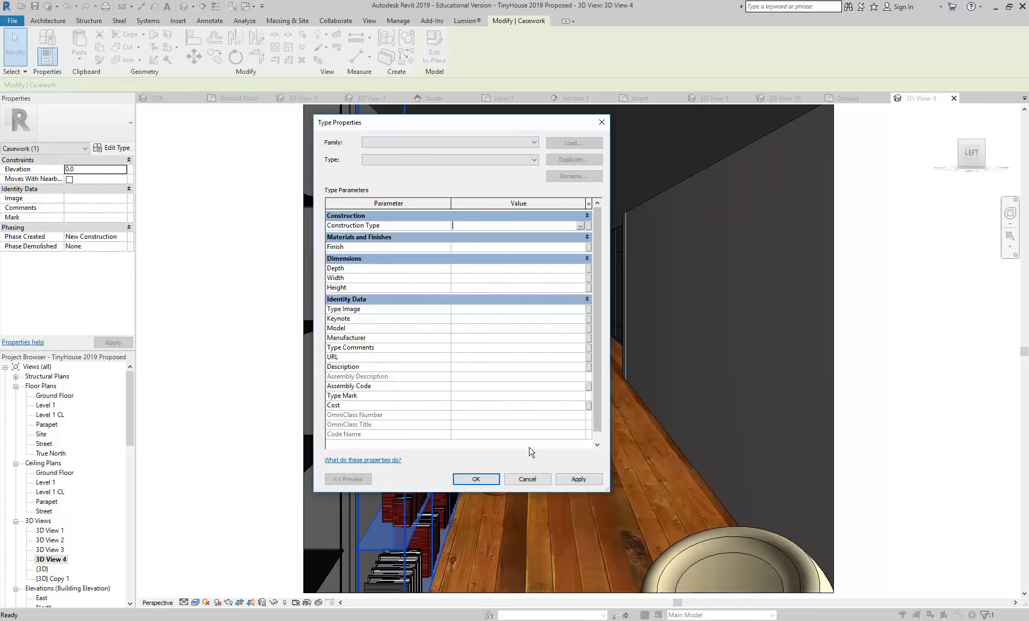
click(527, 479)
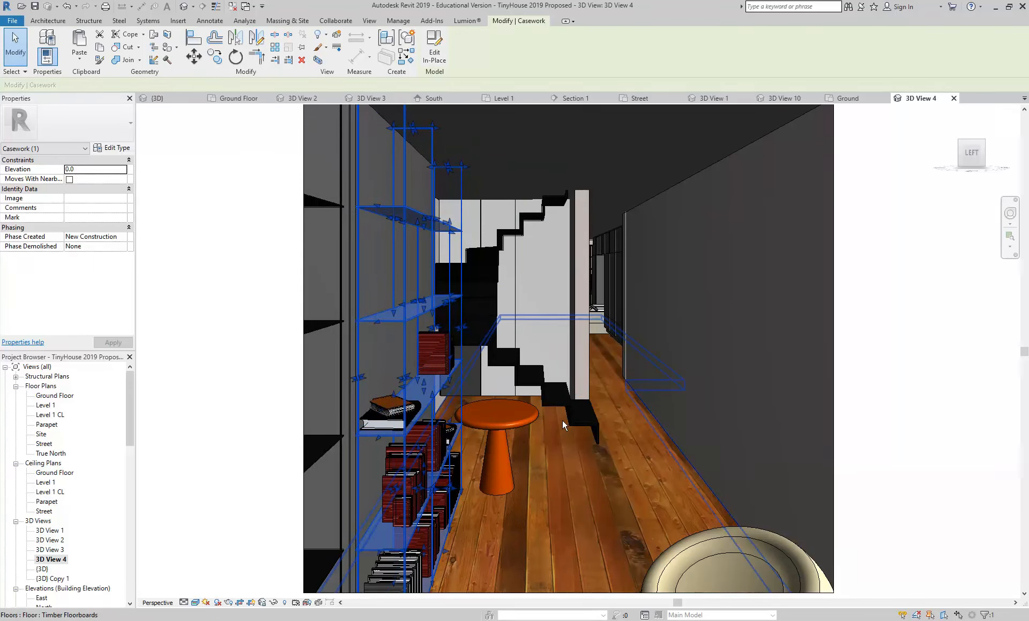
Step: Inspect the instance properties of the timber floor, the long side wall, the staircase and the round chair
click(638, 512)
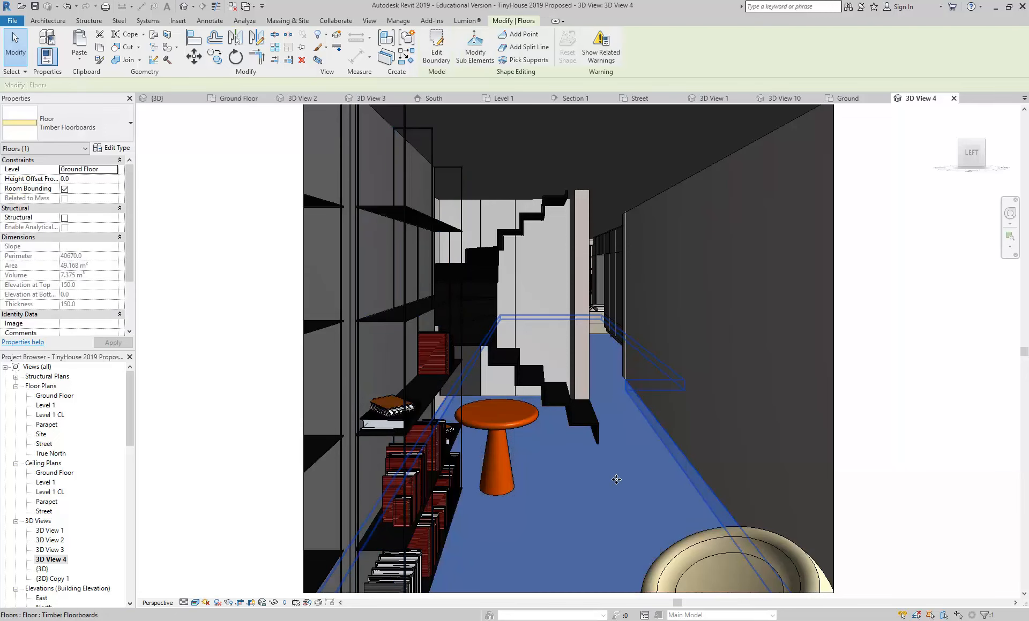
click(687, 340)
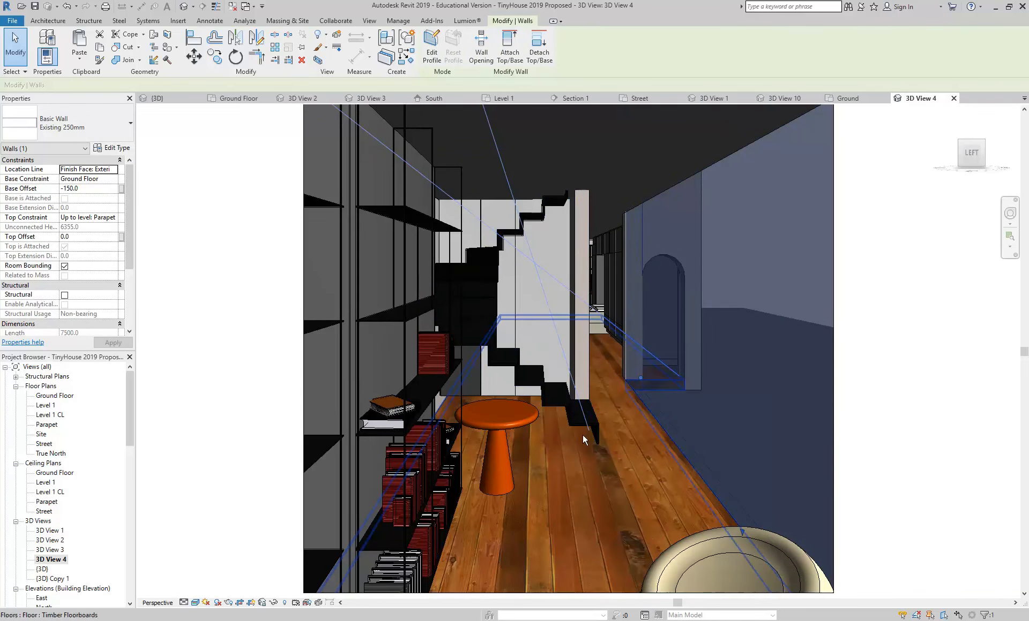
click(554, 405)
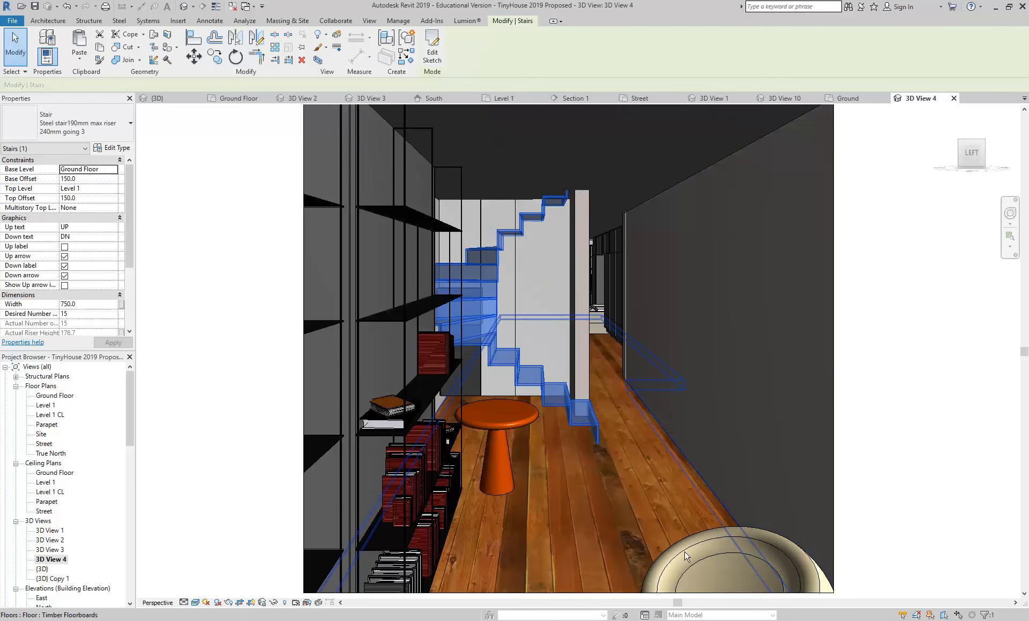
click(701, 572)
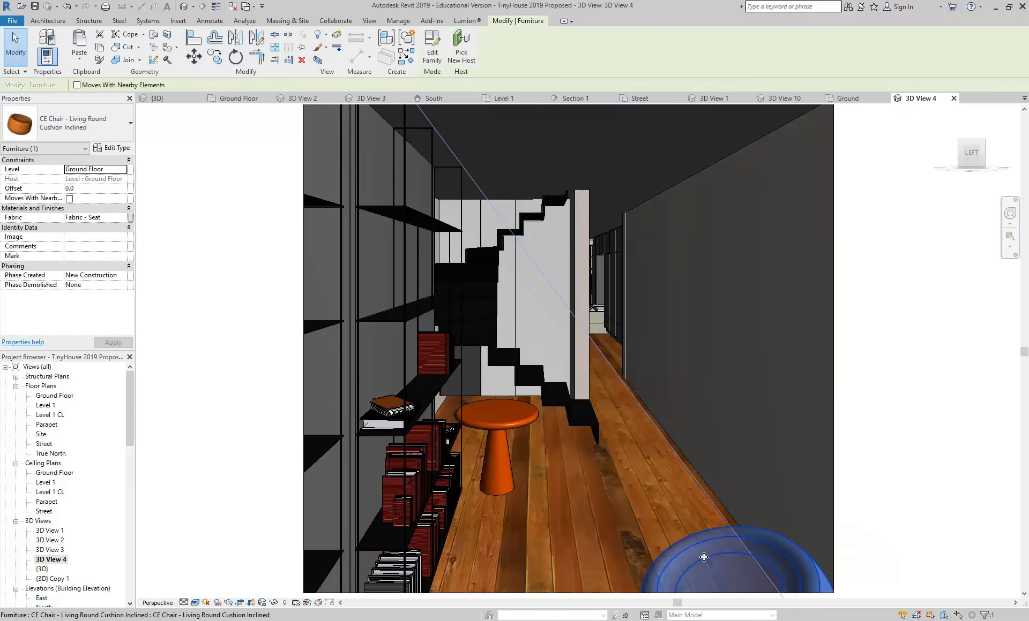
Step: Check the type properties of the bedroom wardrobe and the queen size bed for material settings without changing them
click(609, 275)
click(614, 259)
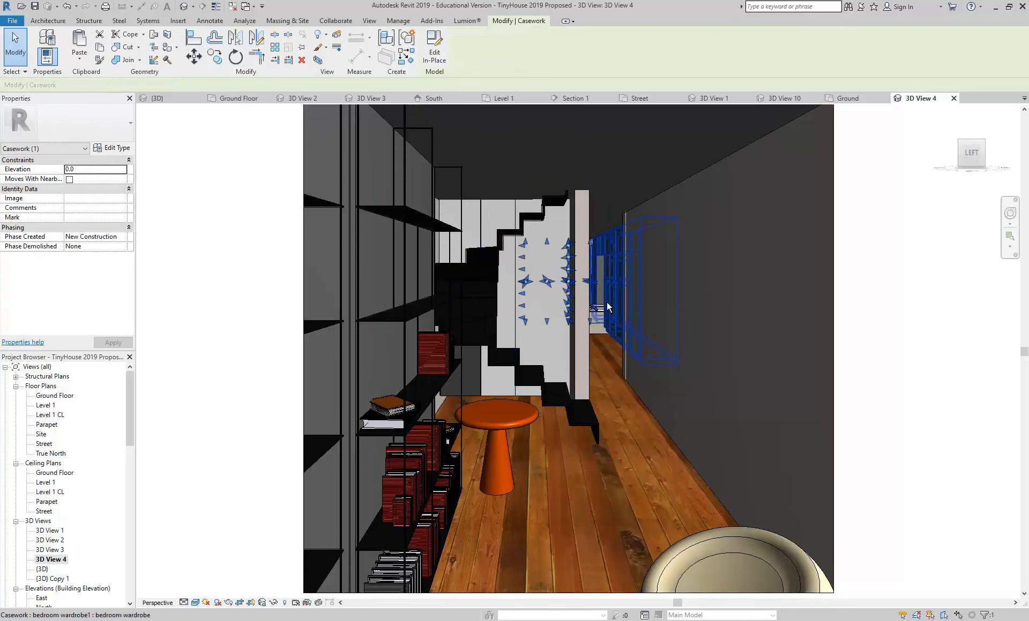
click(113, 148)
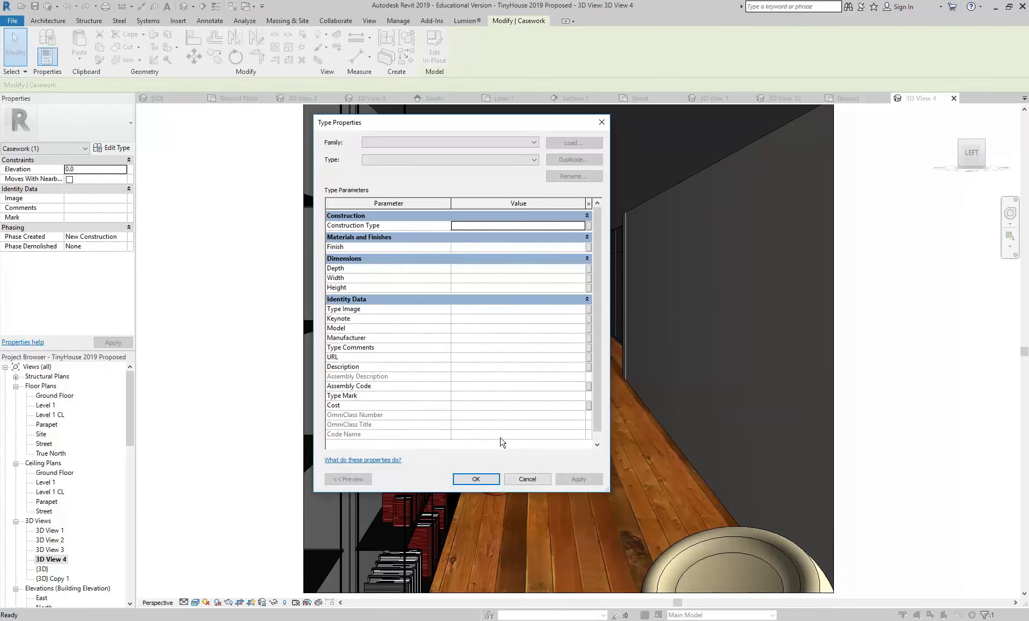
click(527, 480)
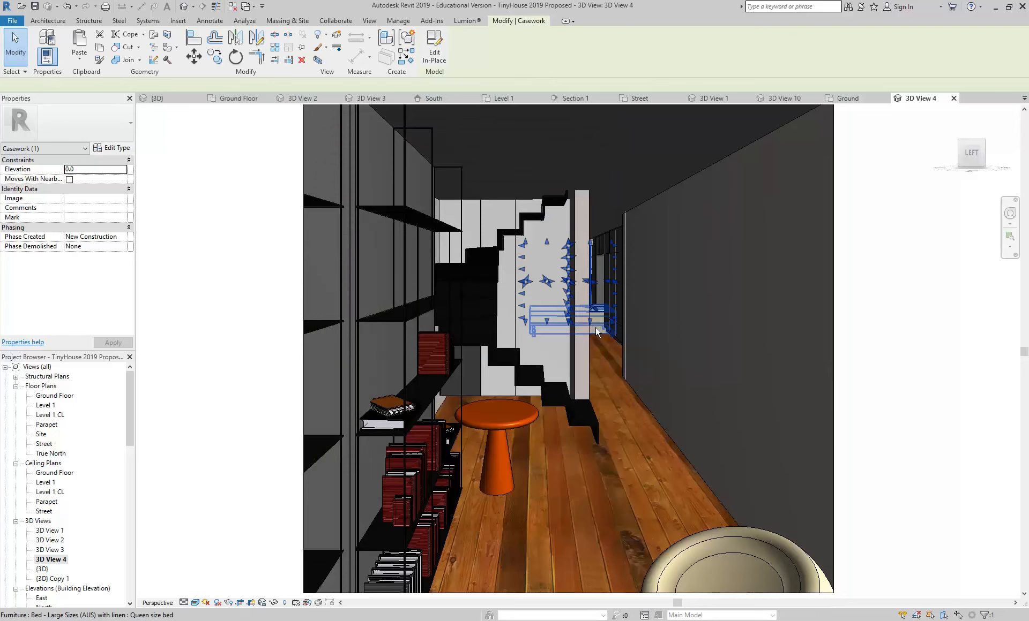
click(596, 327)
click(111, 150)
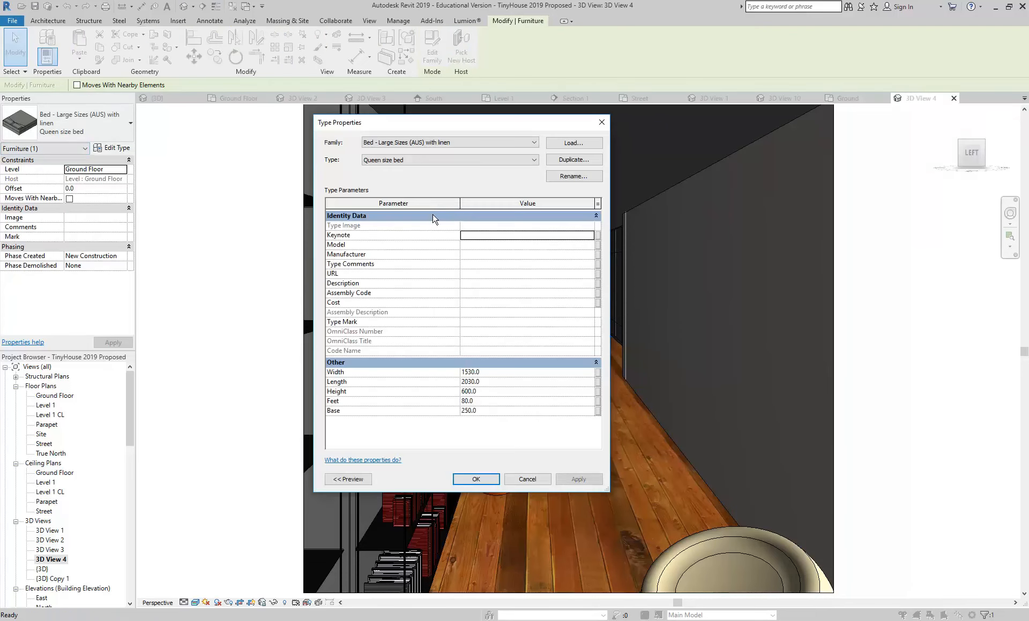
click(527, 480)
Step: Review the round table's leg and top materials in its type properties, leave them unchanged, and clear the selection
click(490, 437)
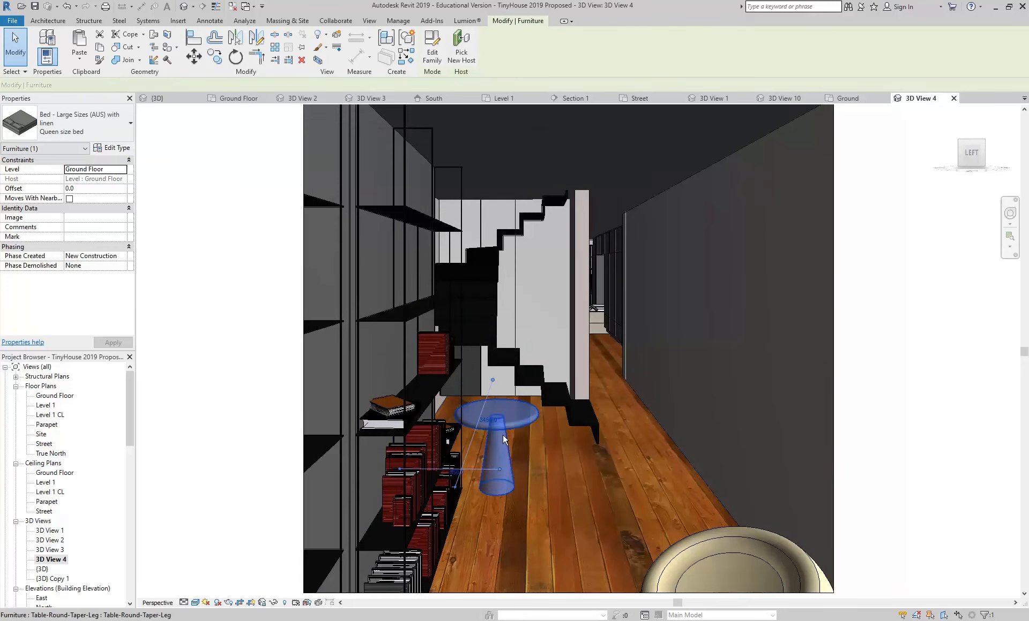
click(114, 151)
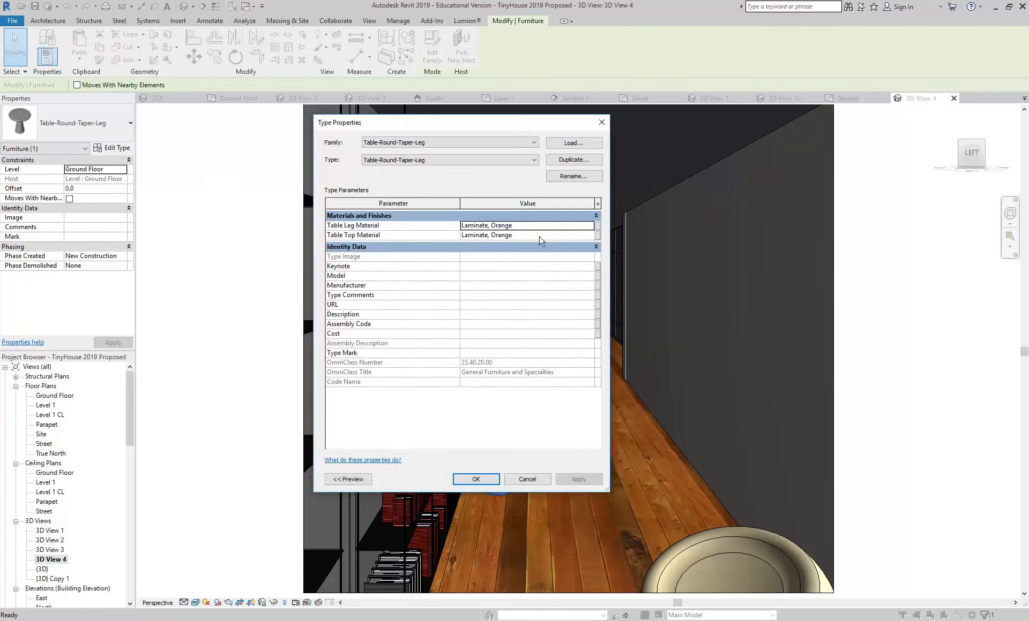
click(529, 483)
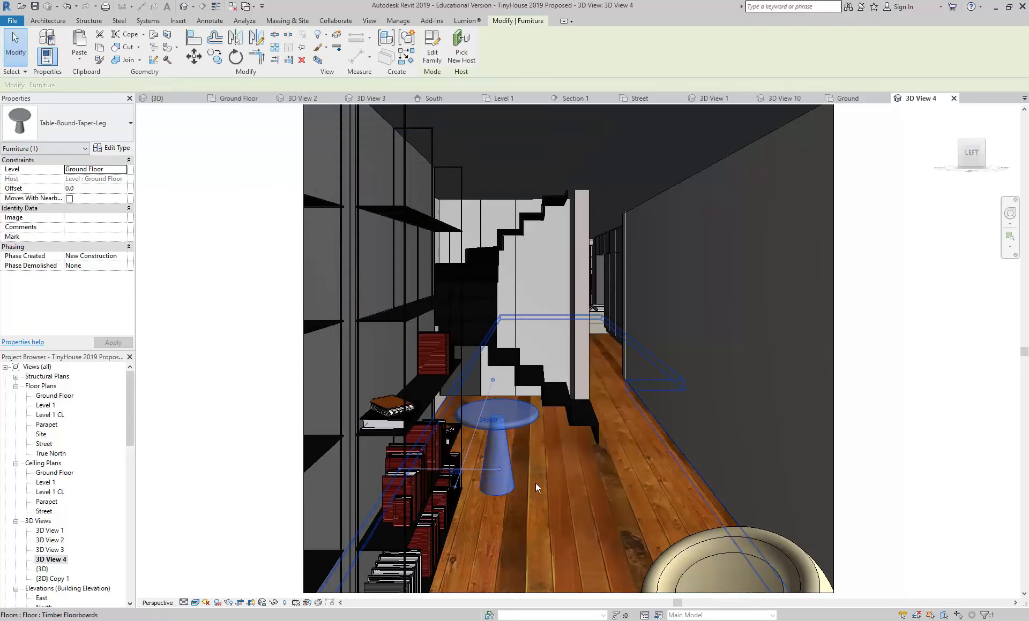
click(219, 266)
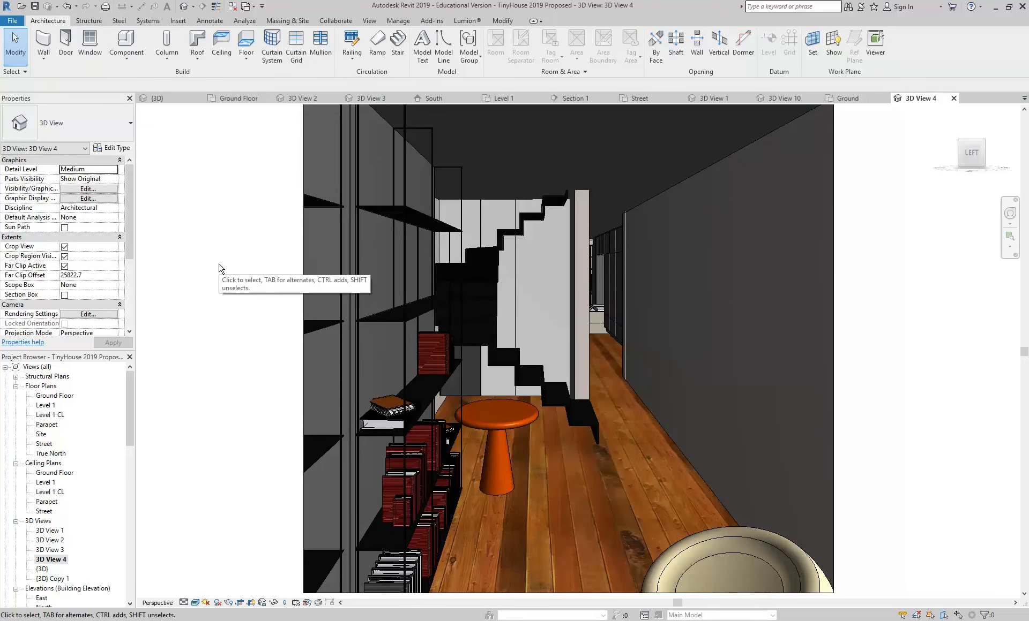
Step: Open the material of the structure layer in the Timber Floorboards floor type
click(588, 484)
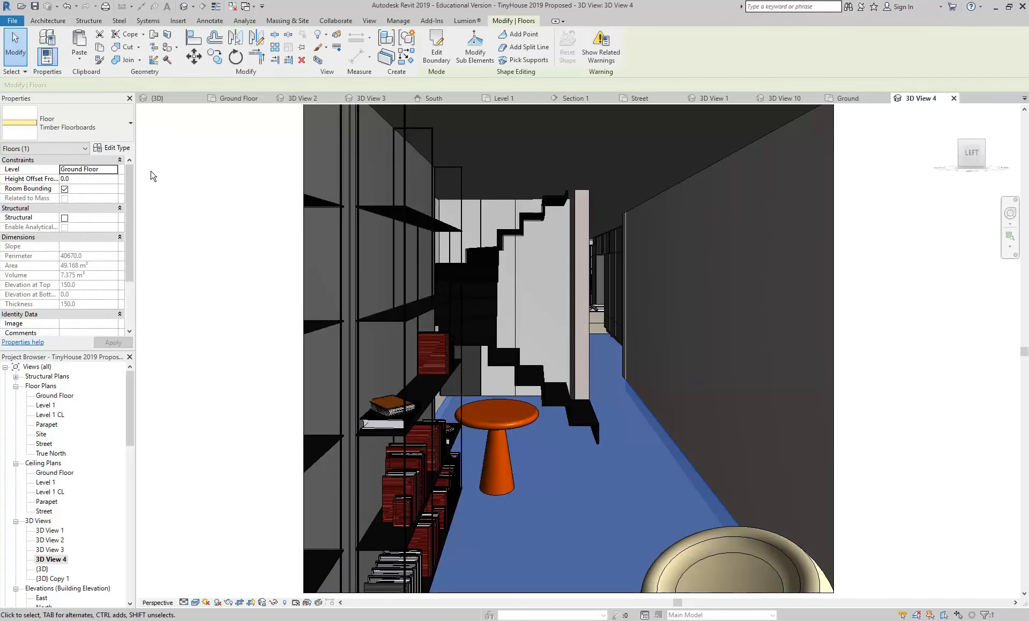
click(113, 148)
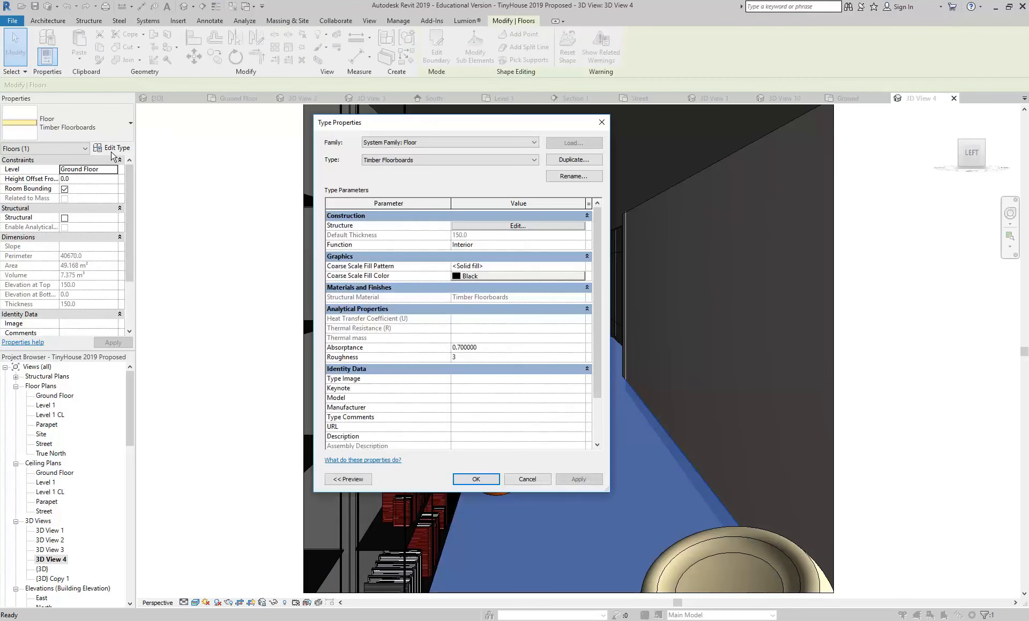
click(516, 226)
click(441, 235)
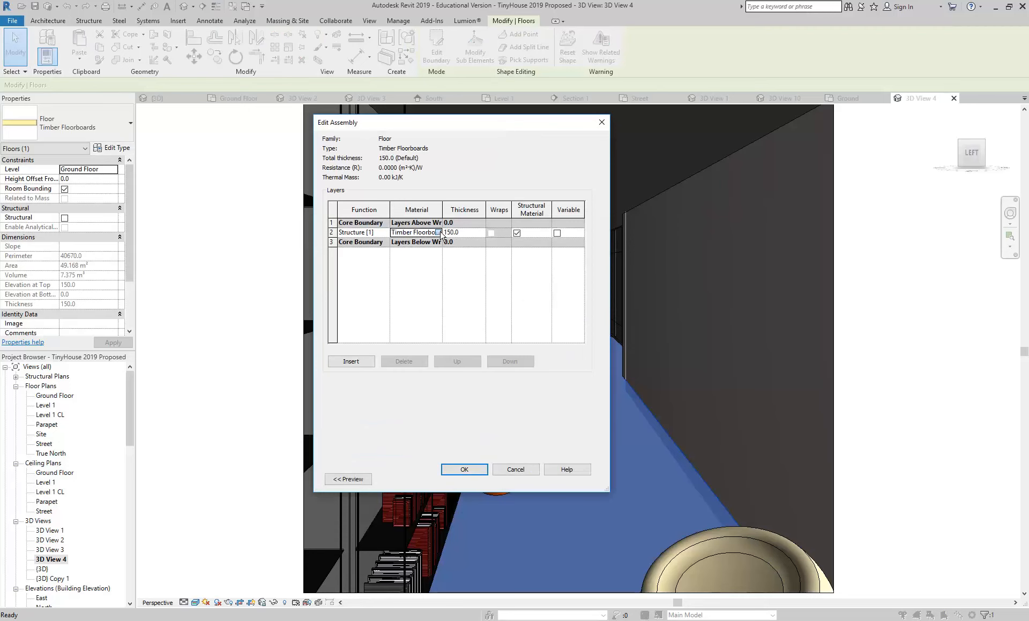
click(441, 234)
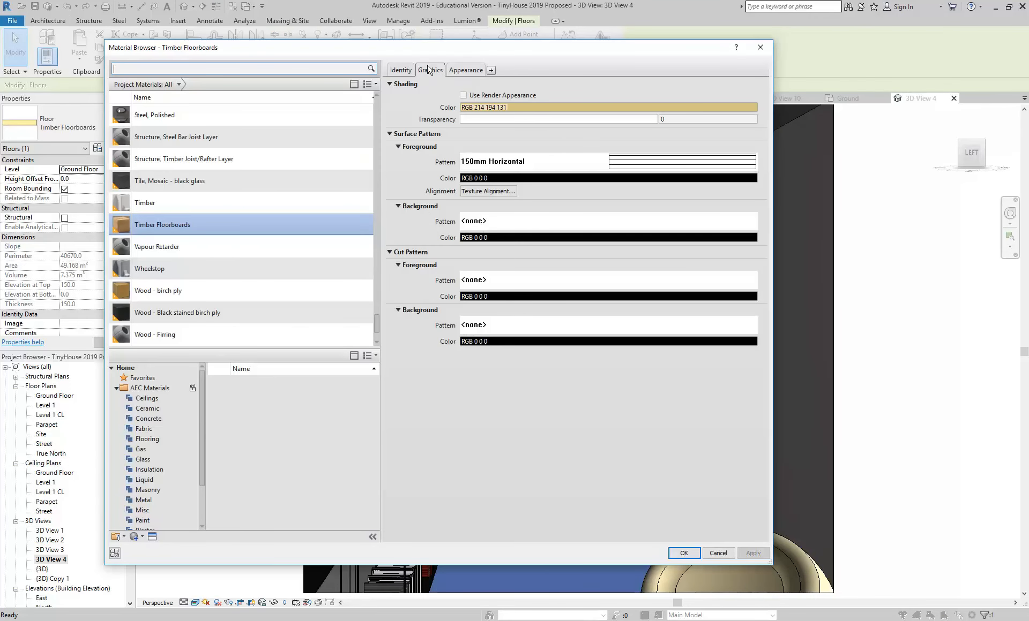
Step: Examine the Timber Floorboards material's appearance settings and image file, and leave the floor type without making changes
click(460, 71)
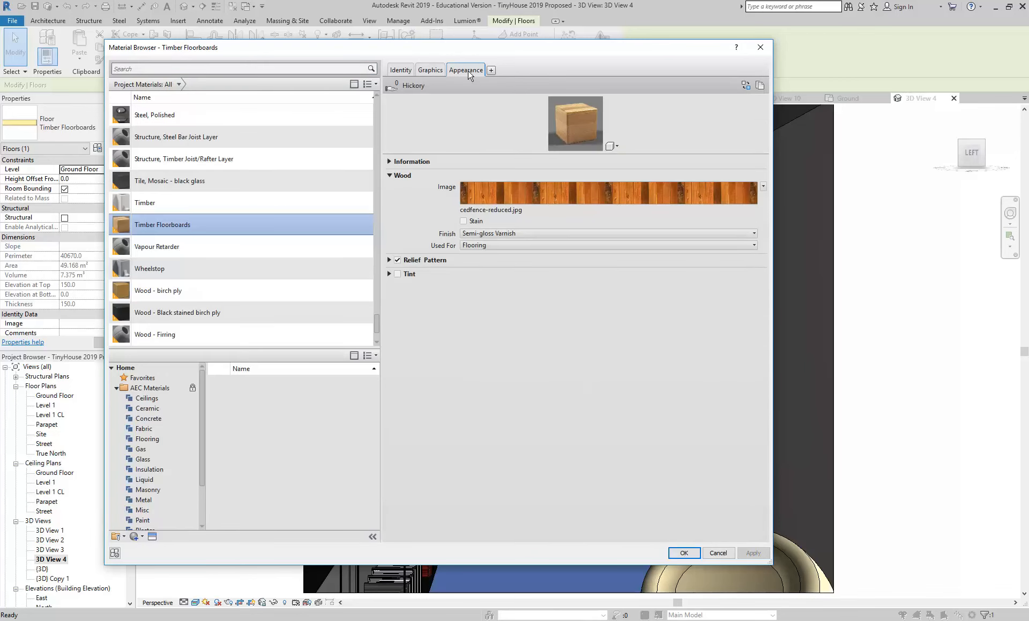
right_click(468, 73)
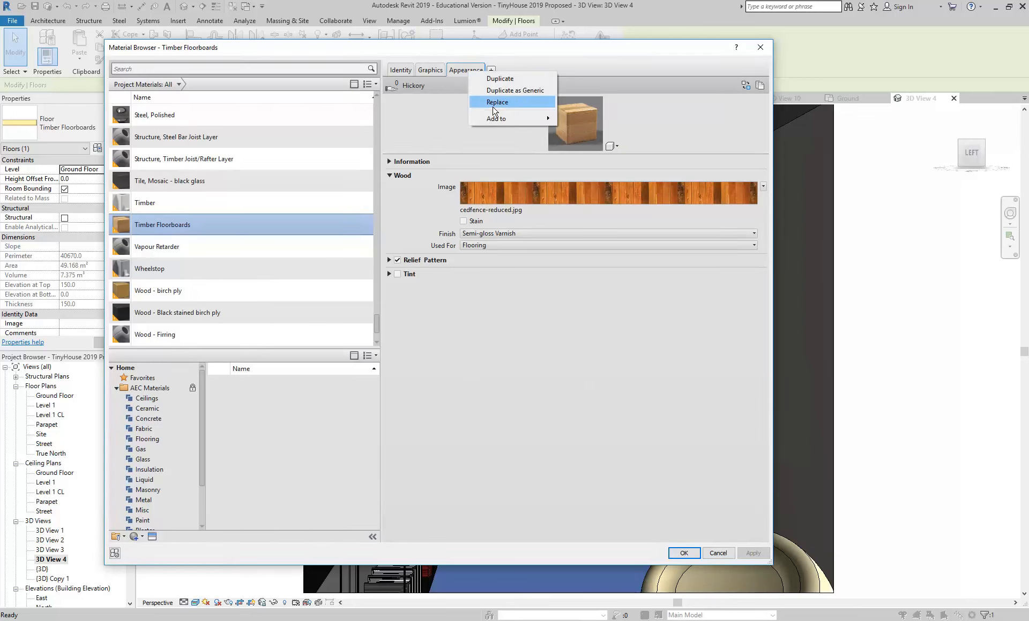
click(460, 76)
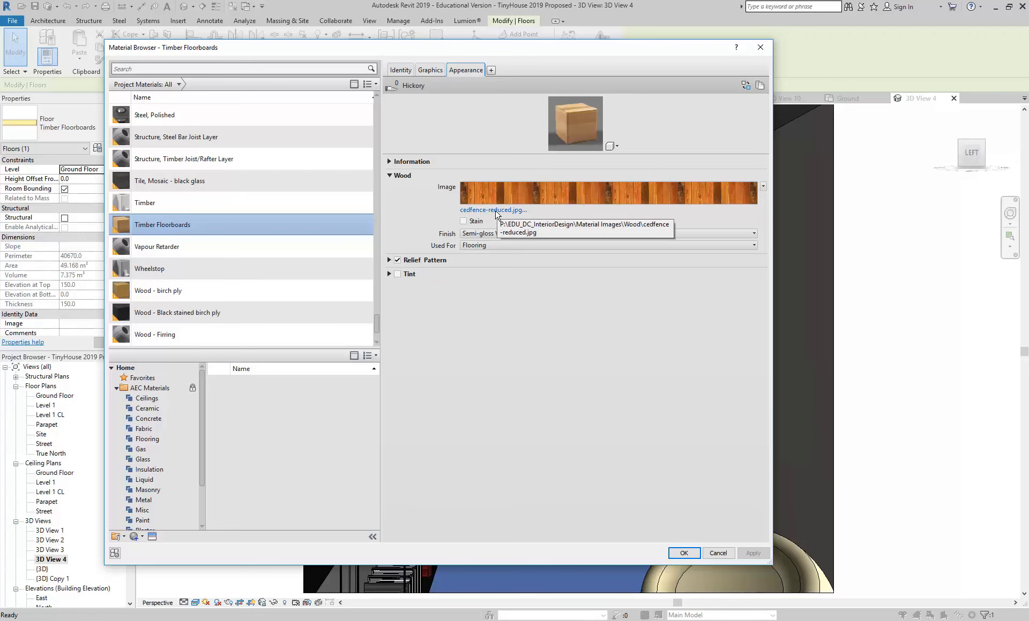
click(720, 554)
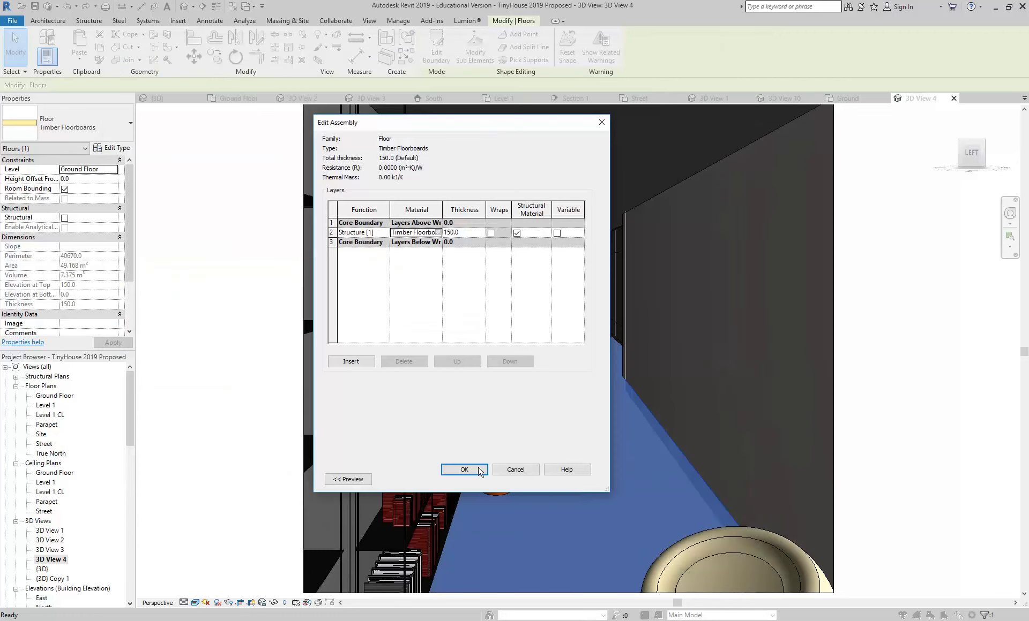
click(508, 470)
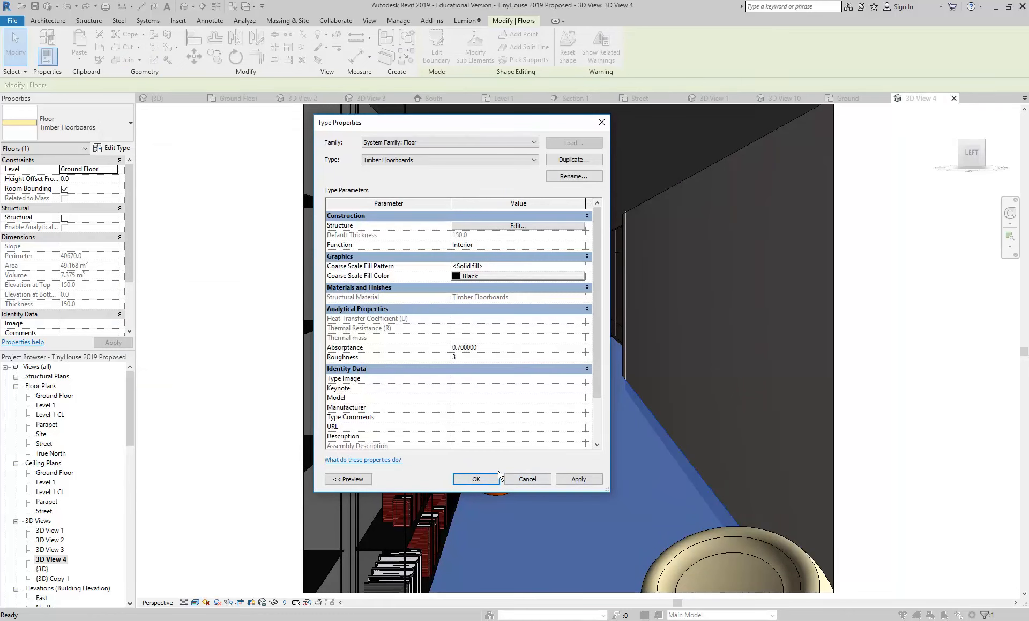
click(520, 479)
click(660, 317)
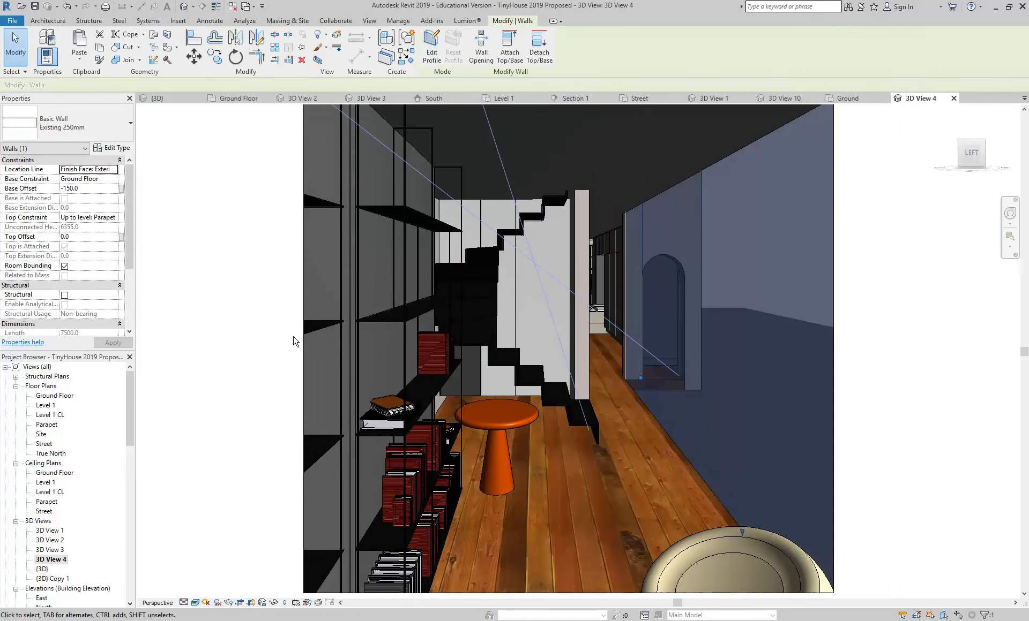
click(218, 293)
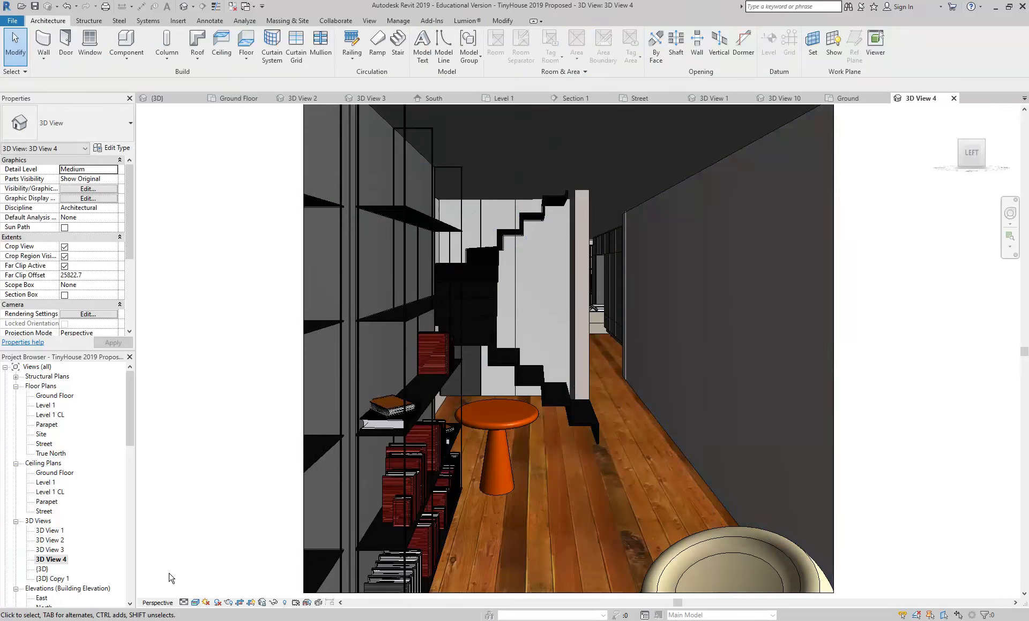
Step: Compare 3D View 4 in the Hidden Line and Shaded visual styles and return it to Realistic
click(195, 603)
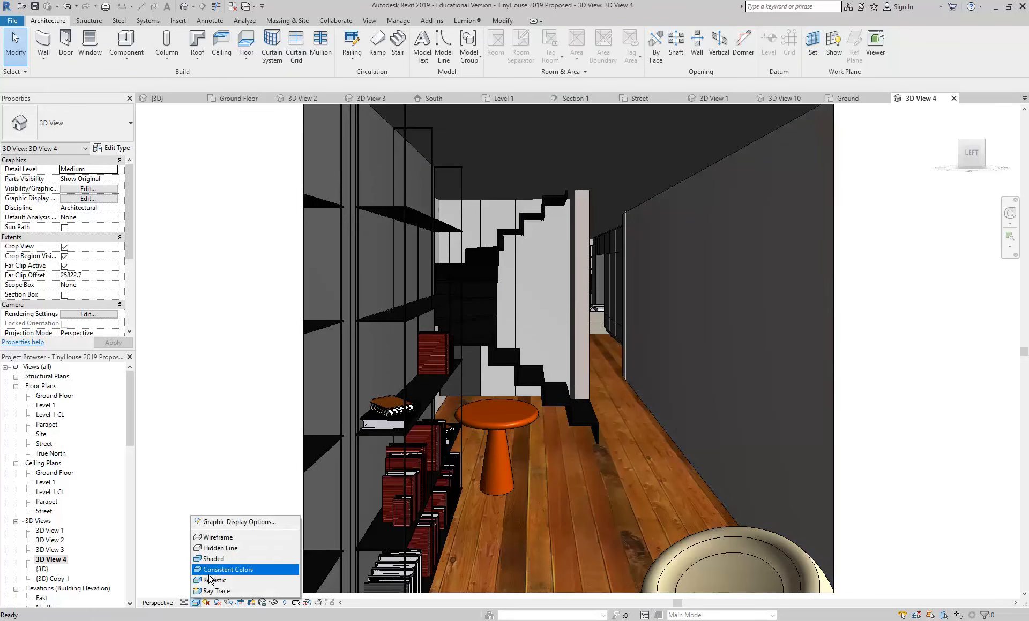
click(214, 548)
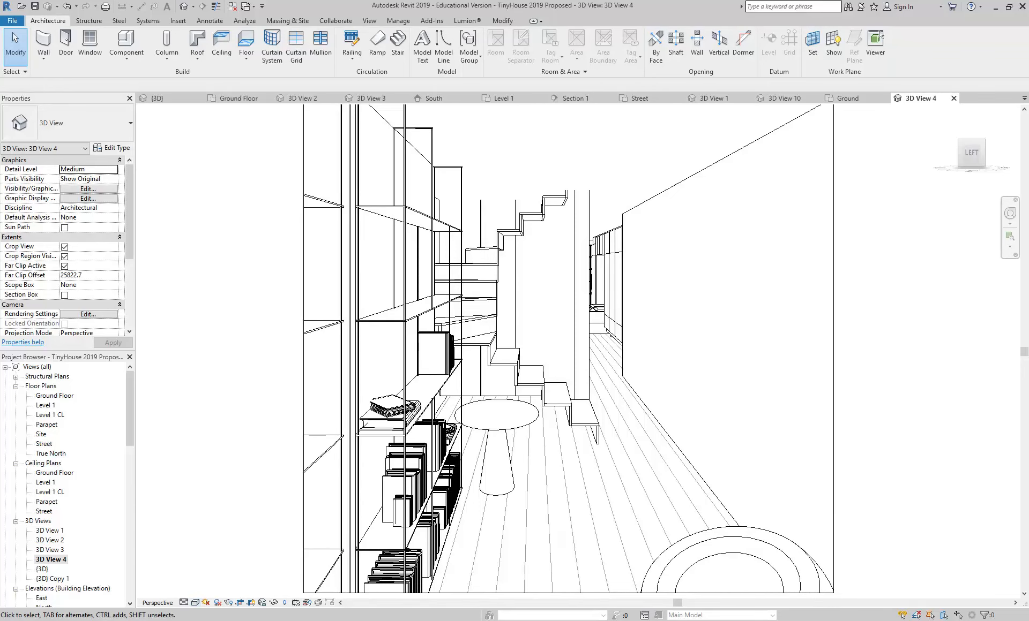
click(206, 604)
click(215, 560)
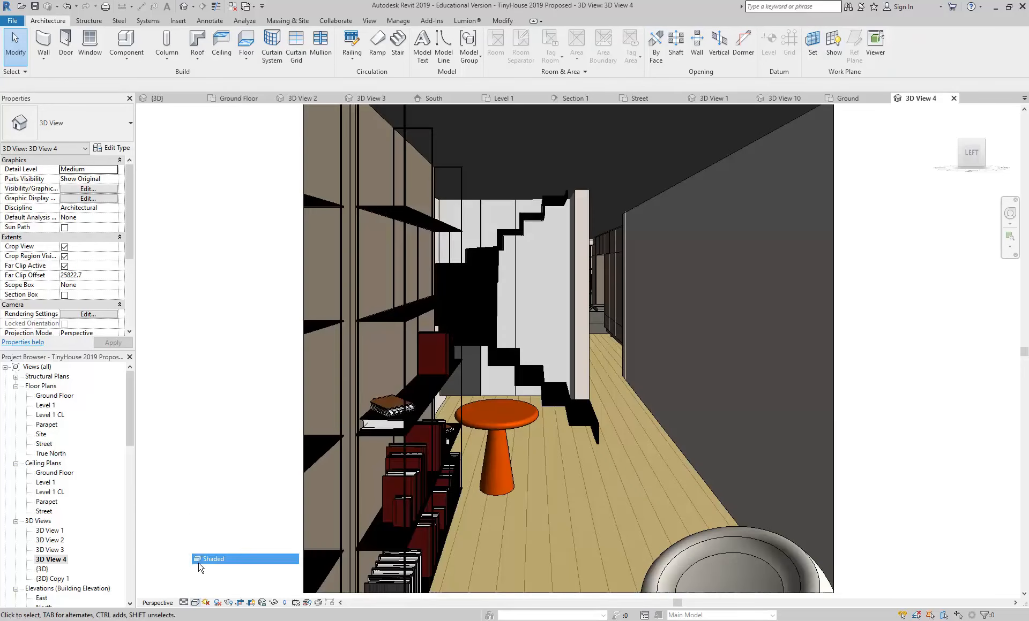
click(195, 603)
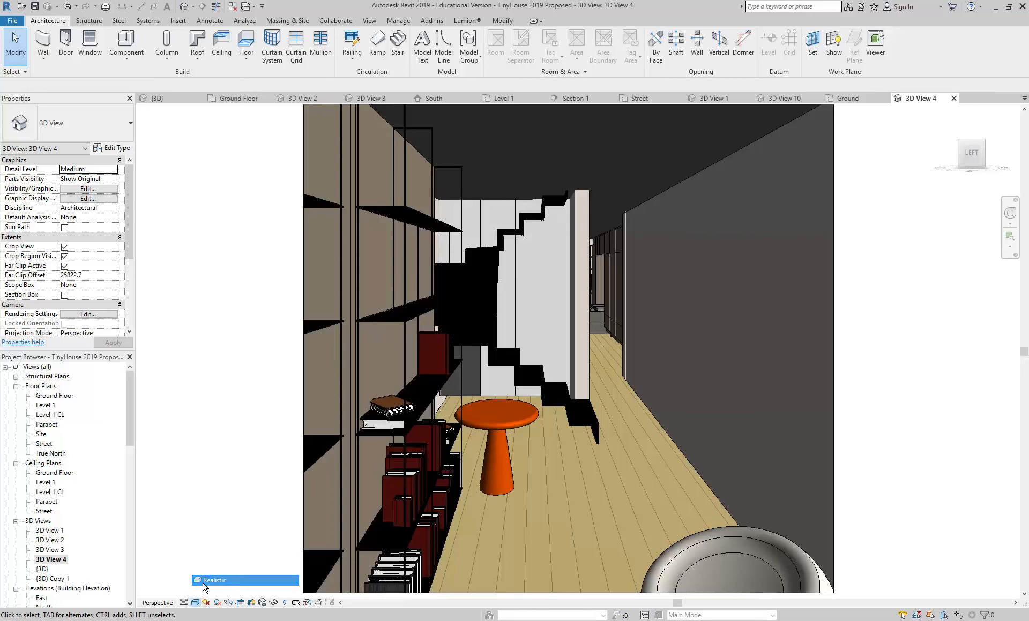
click(204, 583)
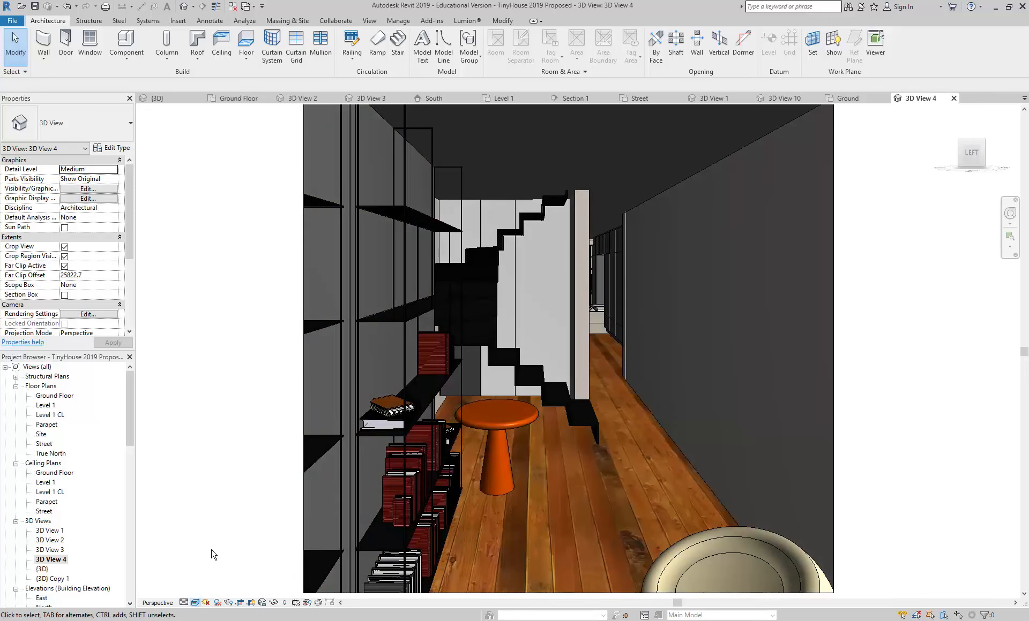
Step: Render 3D View 4 again at Draft quality with the Interior: Sun only scheme and the Sky: Few Clouds background
click(229, 603)
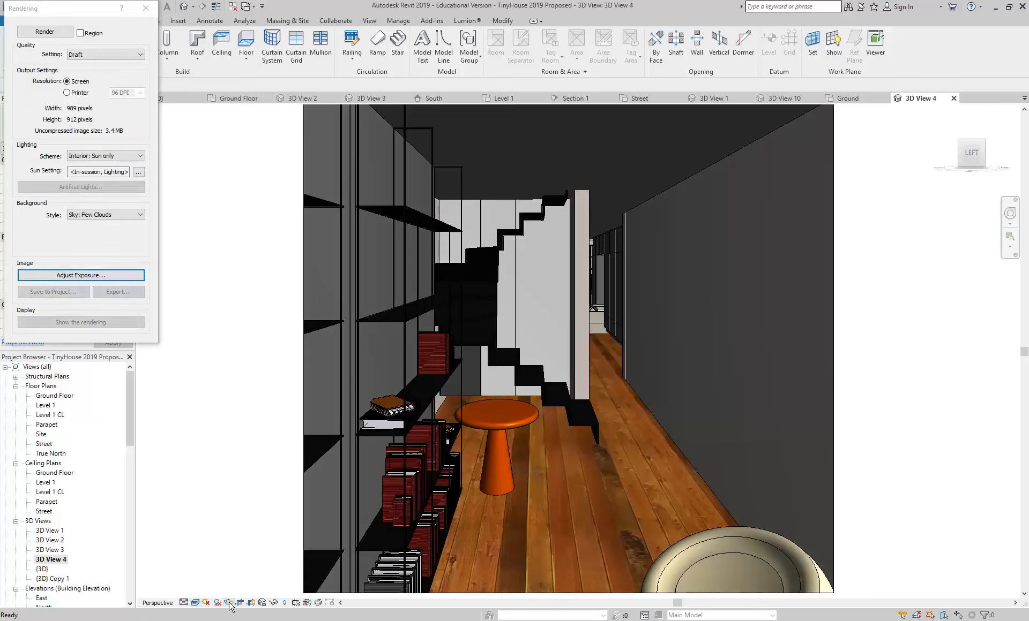
click(44, 32)
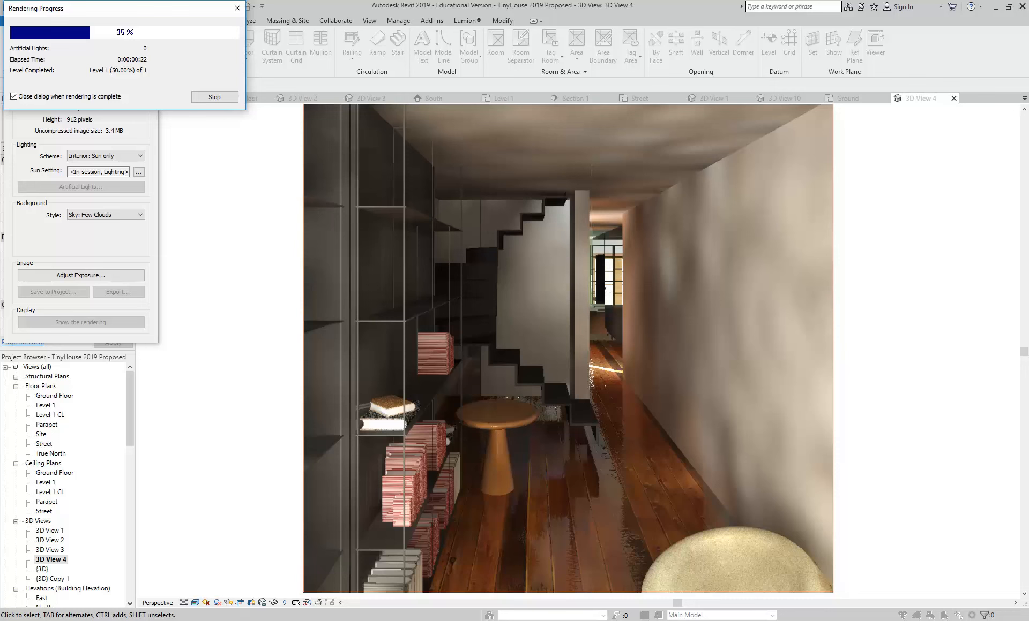
mouse_move(355, 620)
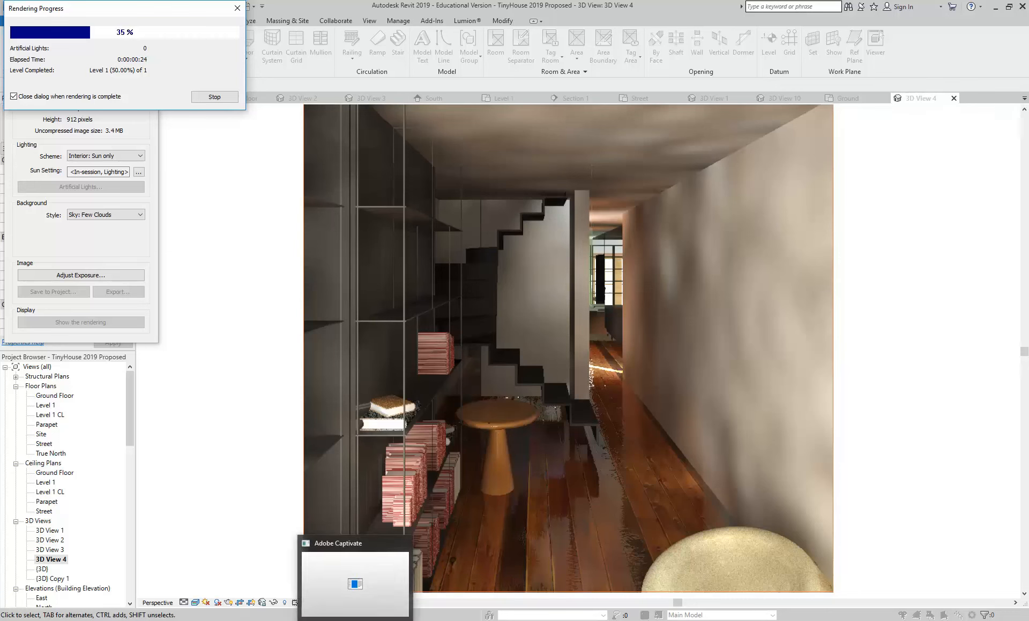